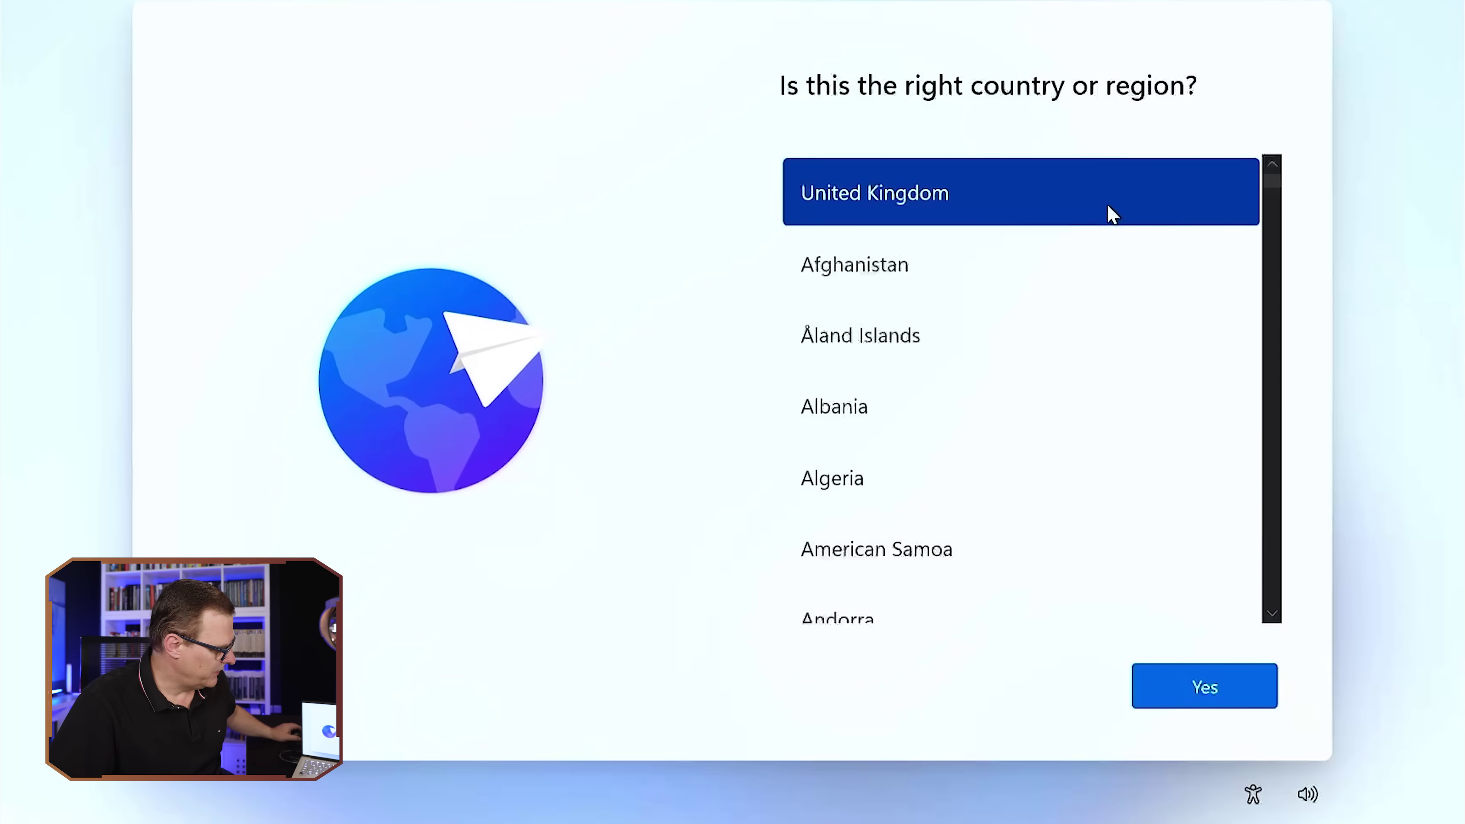
Step: Confirm United Kingdom as country and keyboard layout, and skip adding a second layout
click(1209, 696)
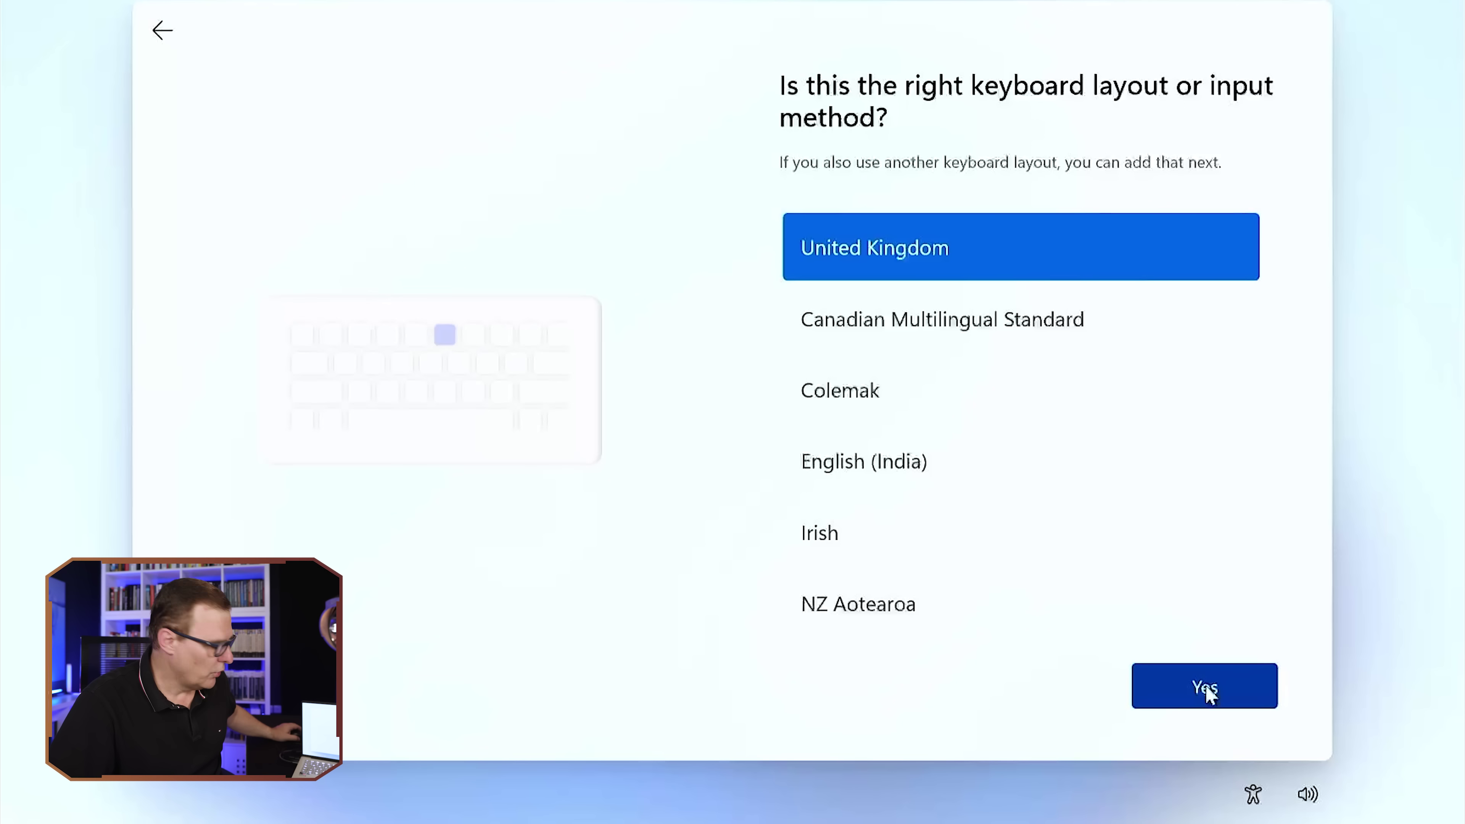
click(1209, 694)
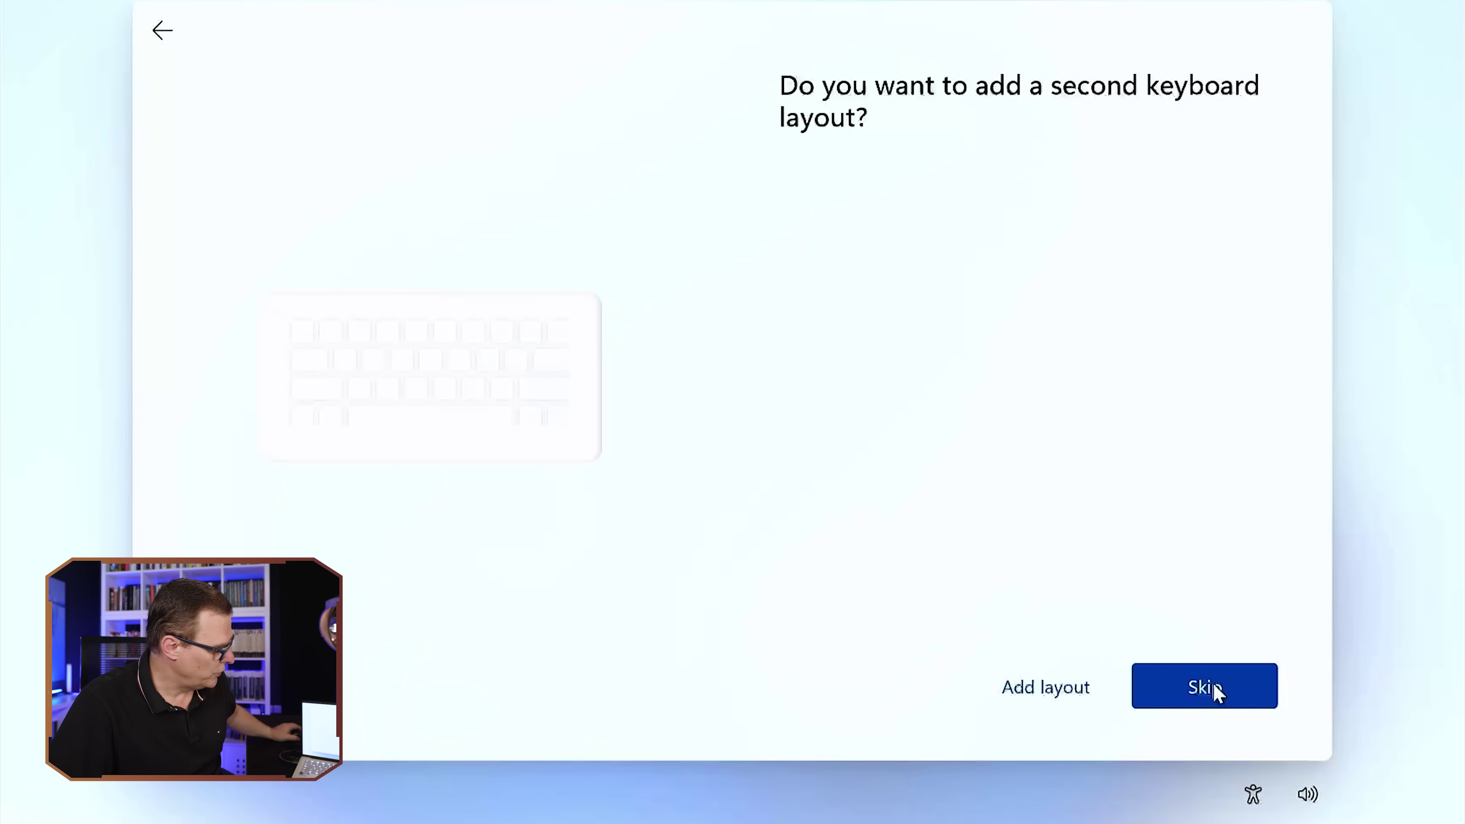
click(1212, 698)
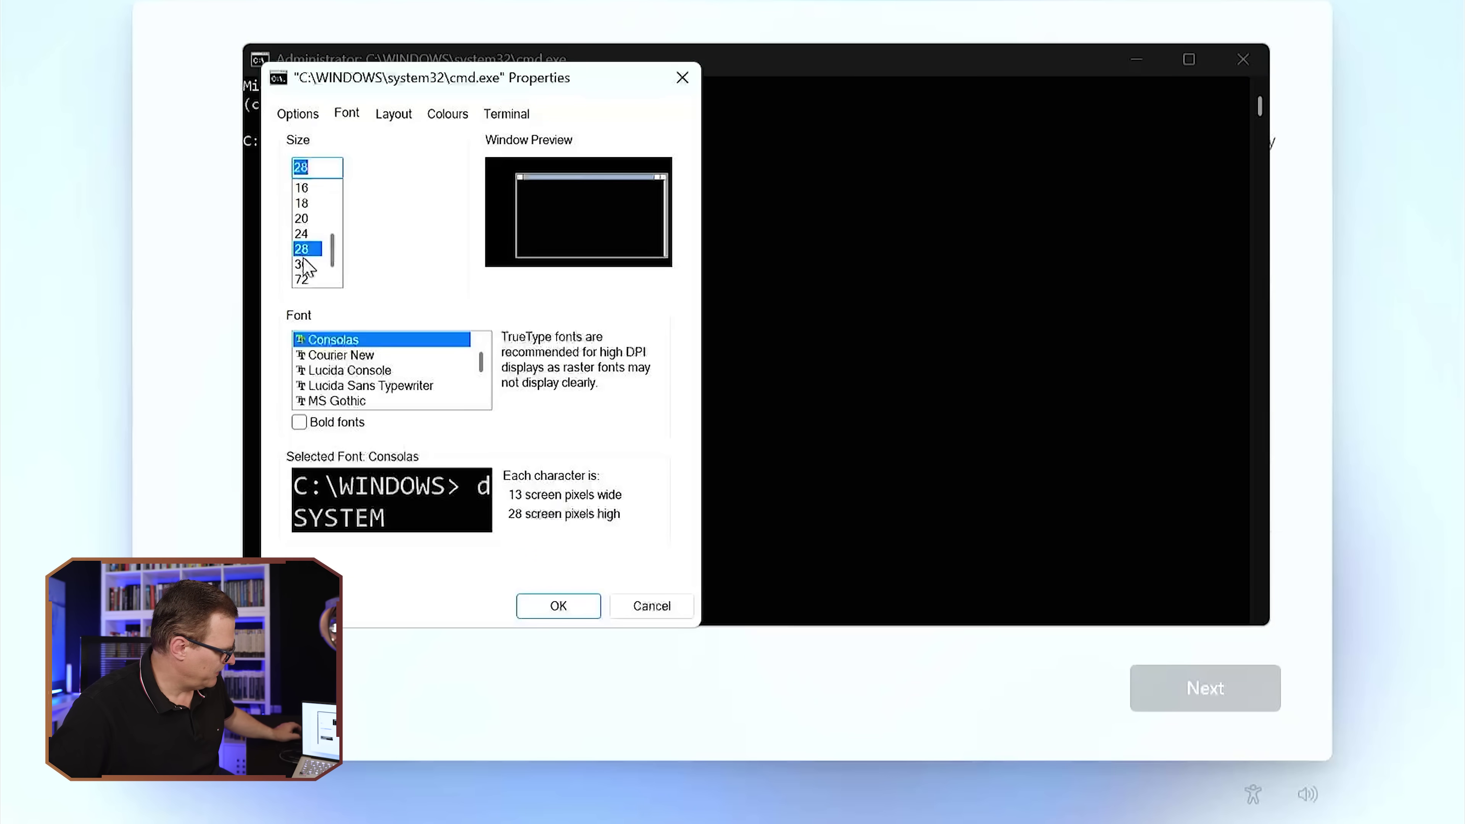
Step: Apply console font size 28 and run 'start ms-cxh:localonly' in Command Prompt
click(583, 608)
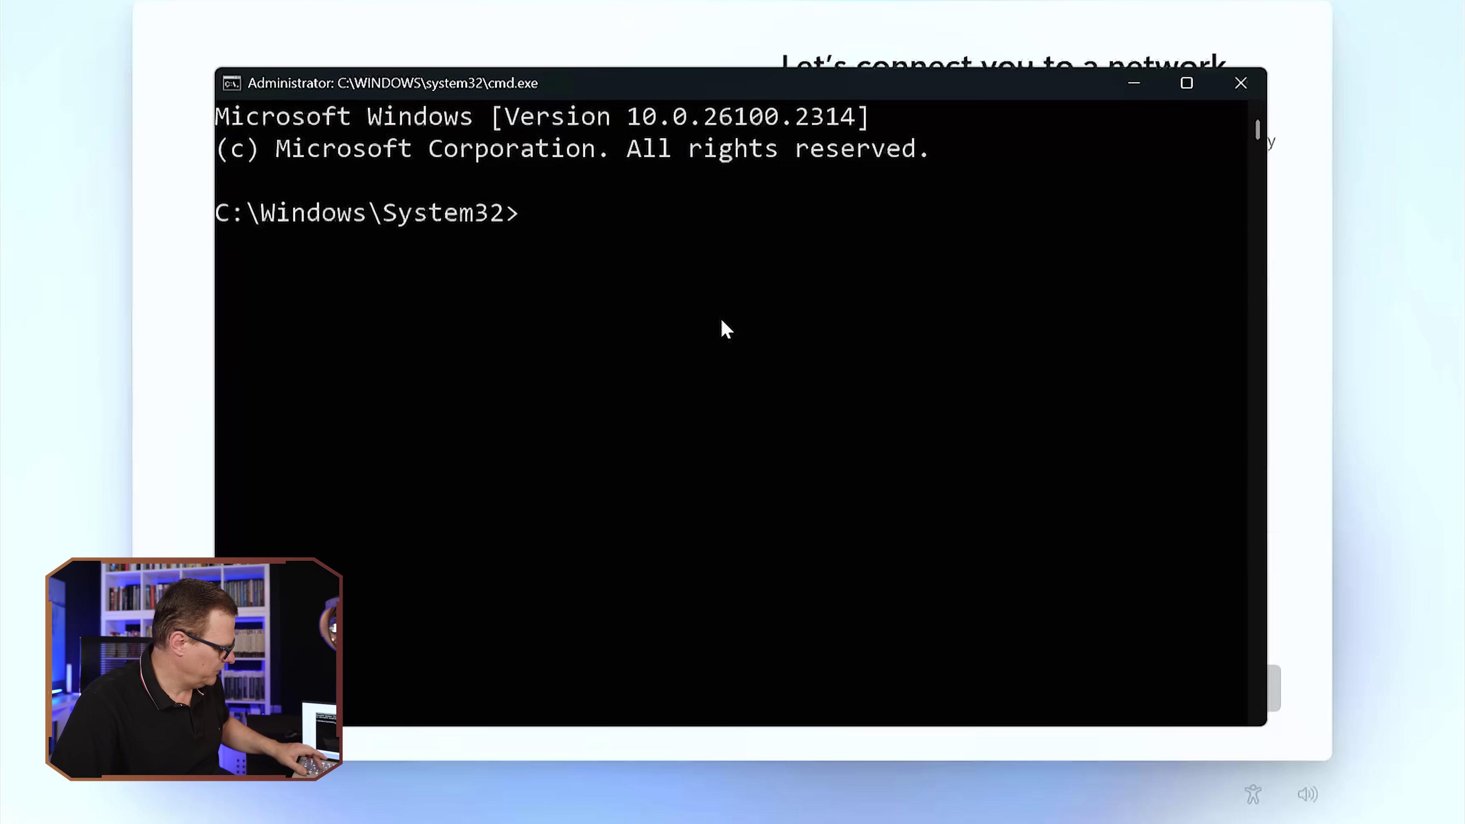
text(start)
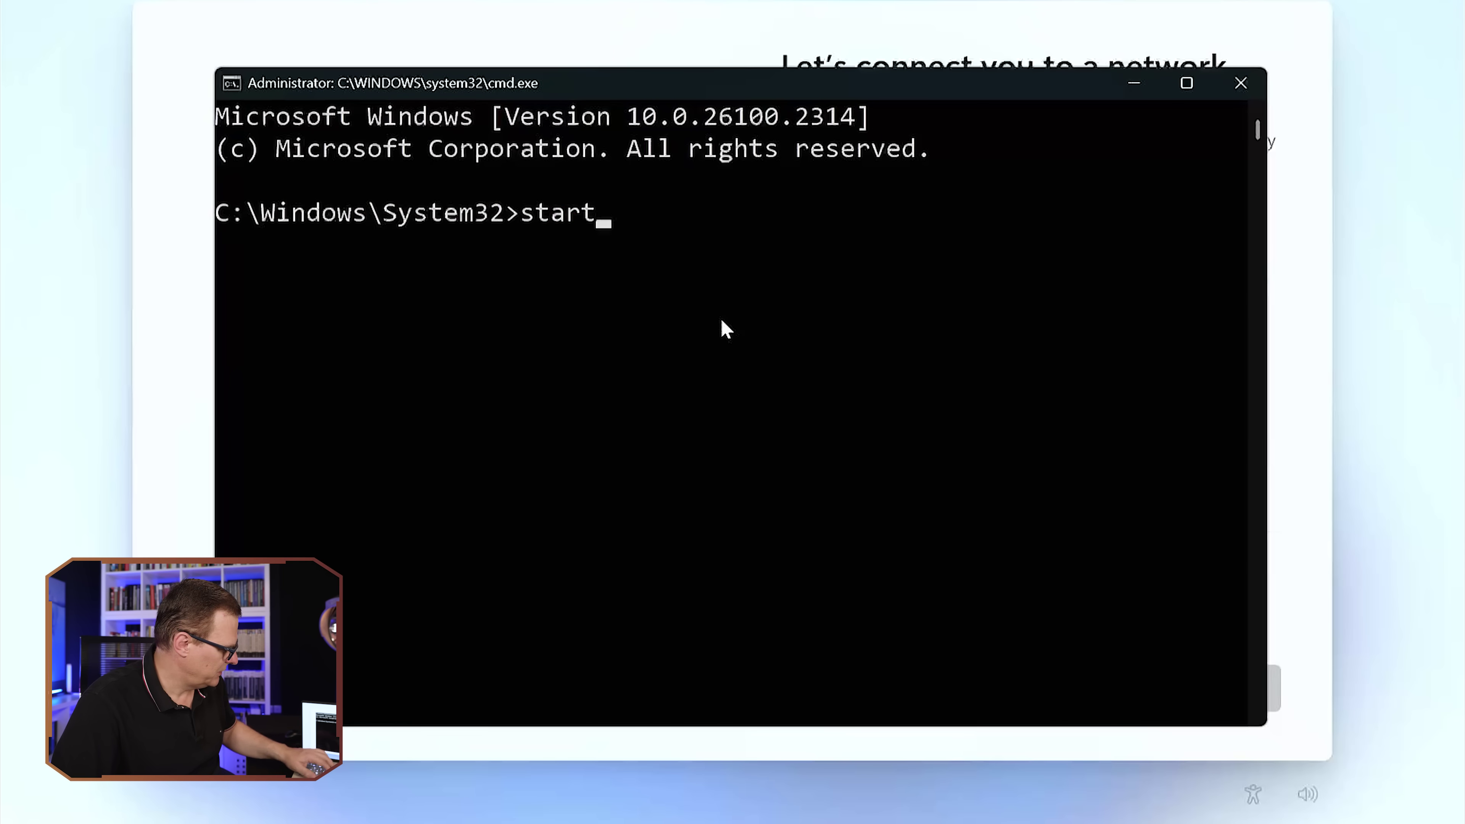
text( ms-)
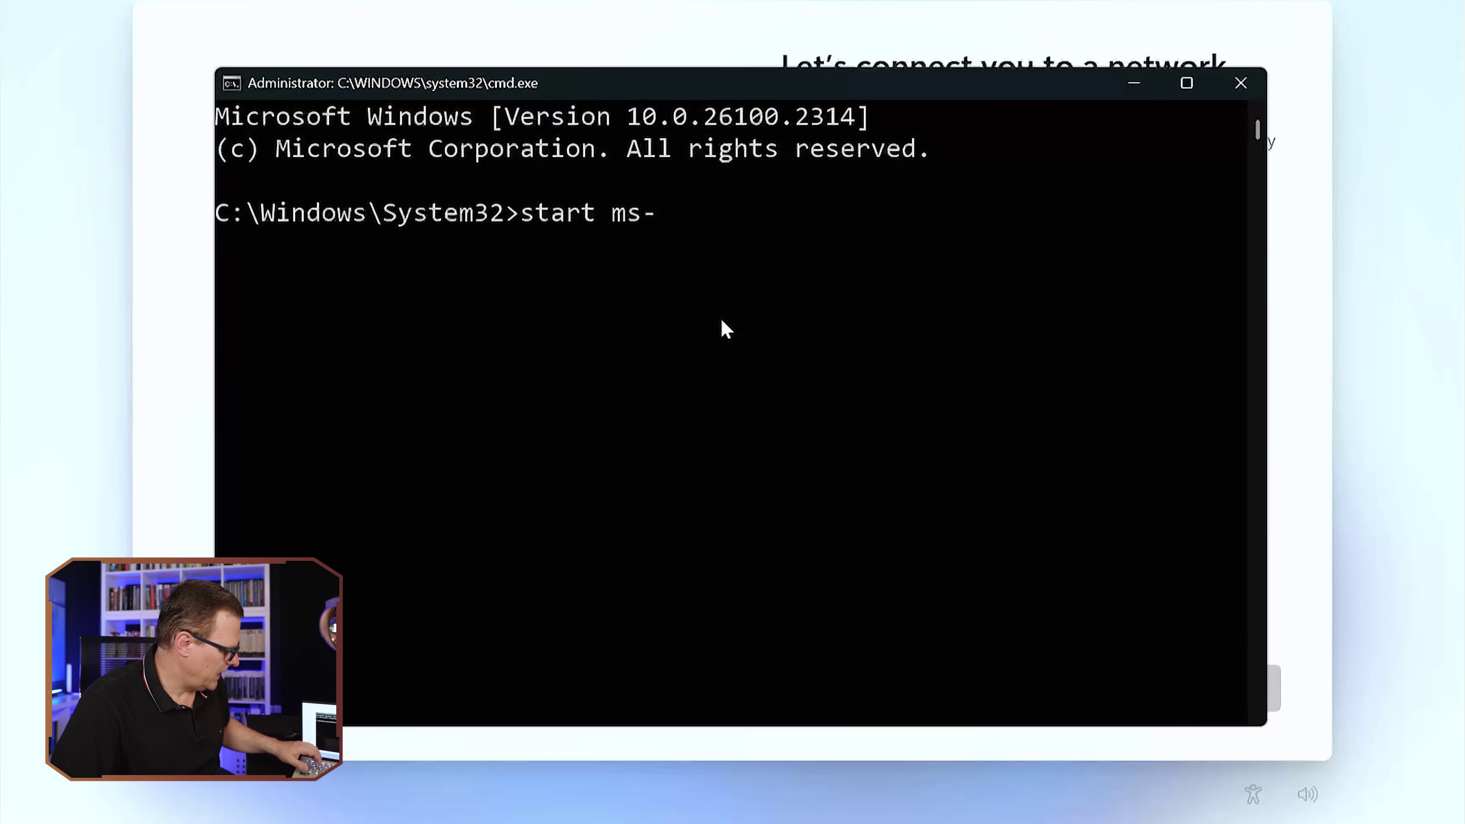
text(cxh:localonly)
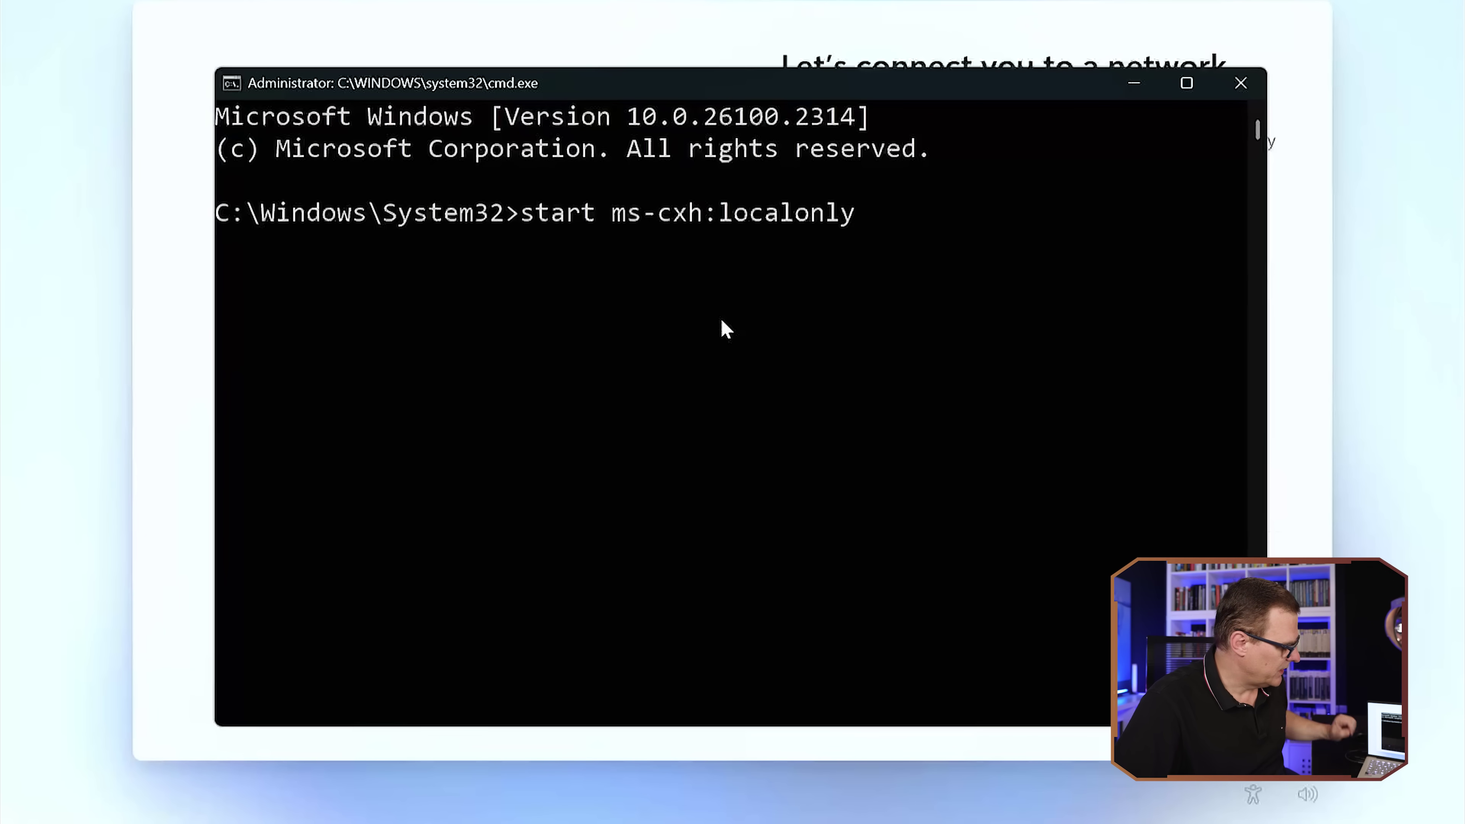
key(Return)
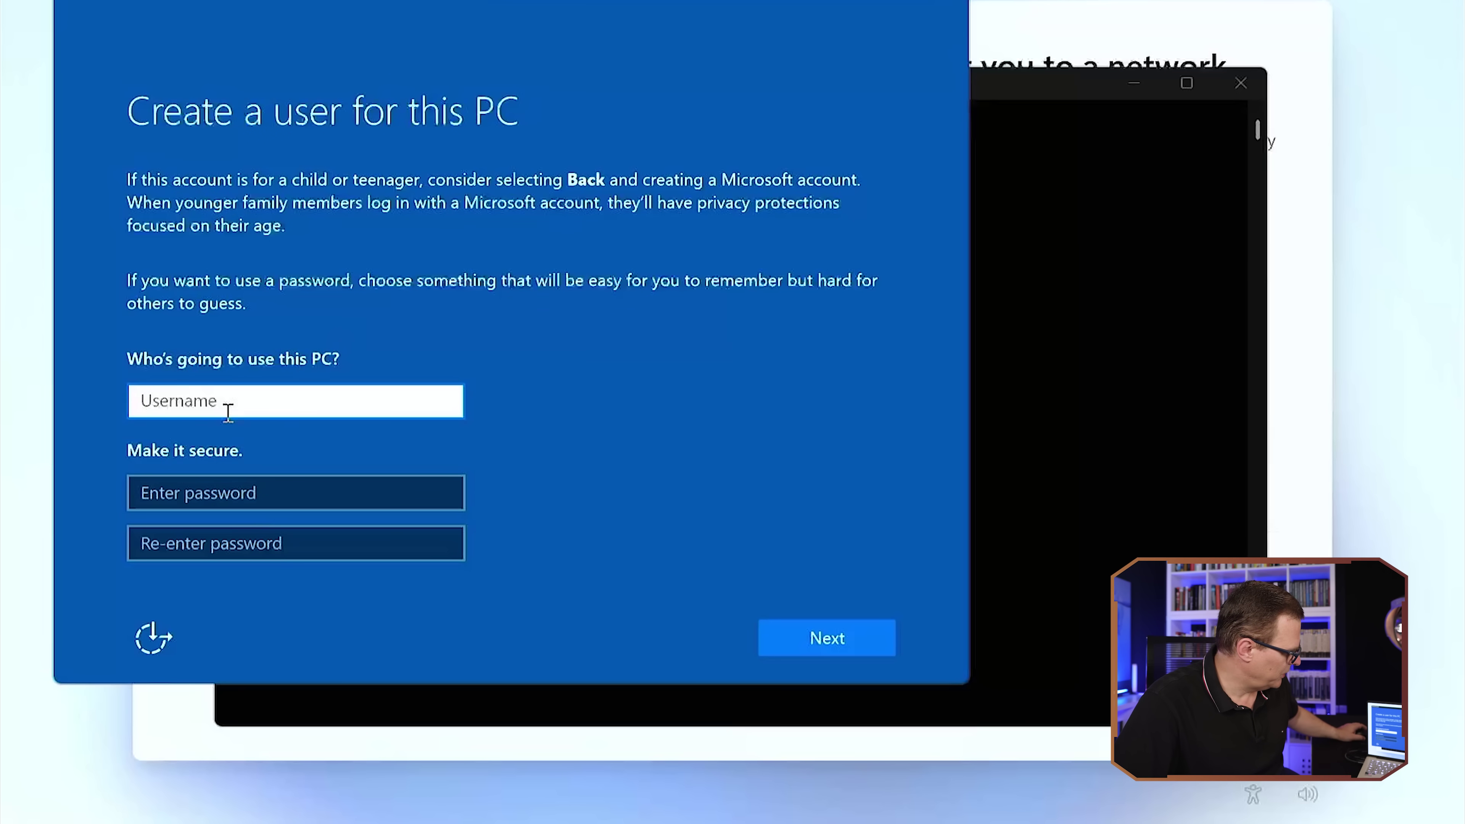
Step: Enter a short username for the local account, then skip the ASUS registration page
text(david)
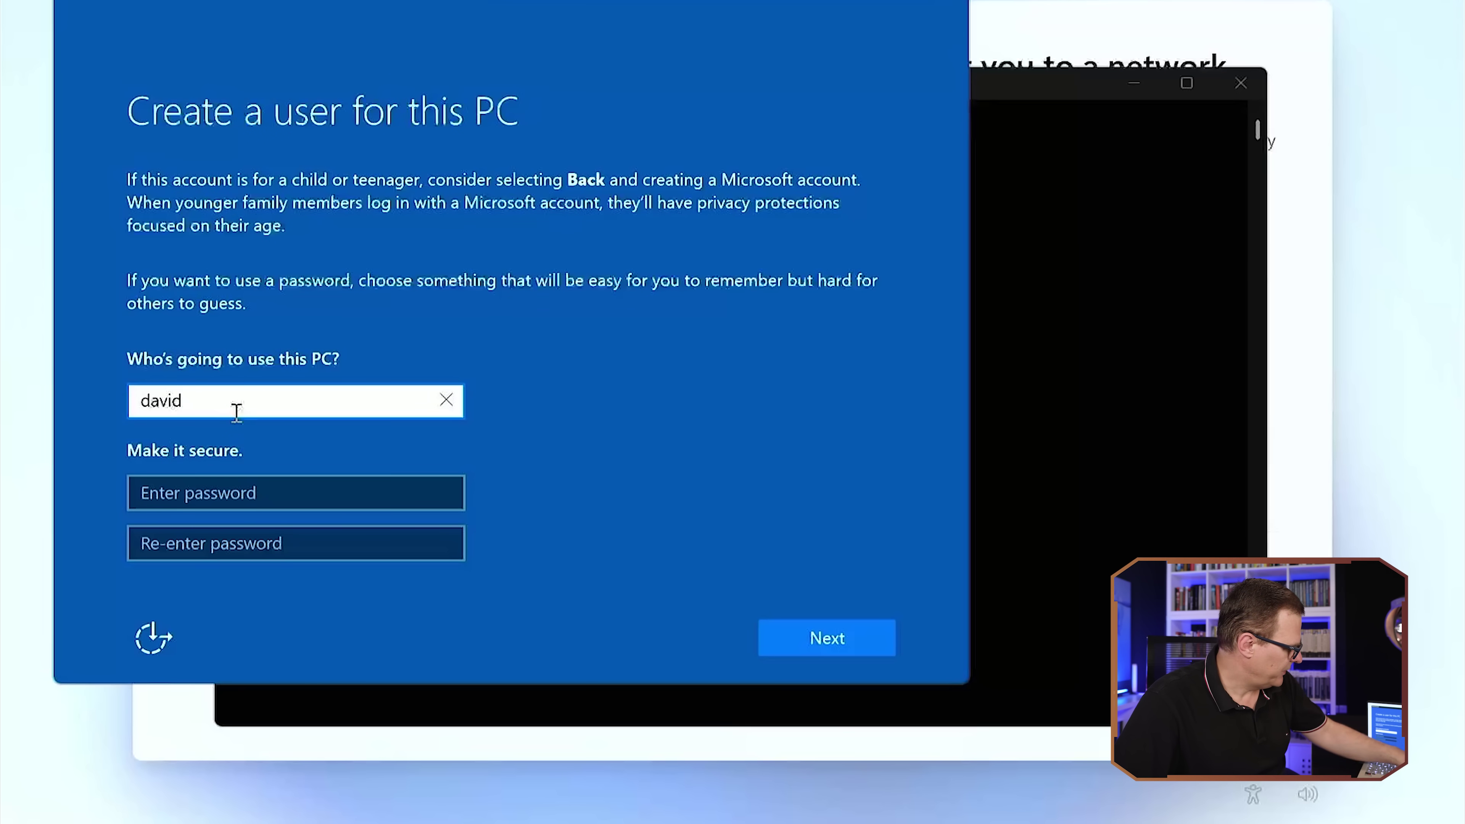
key(Return)
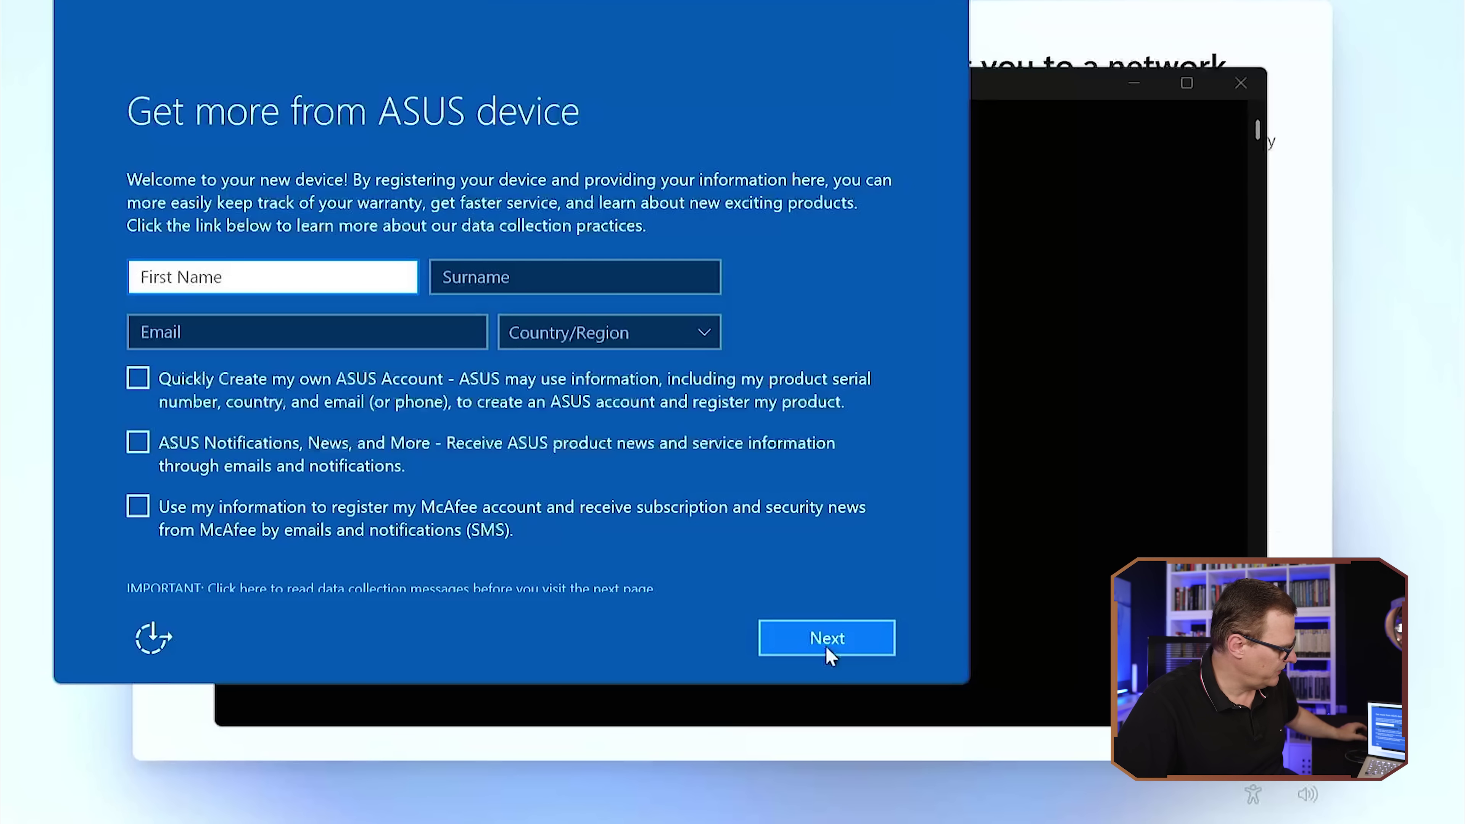
click(832, 647)
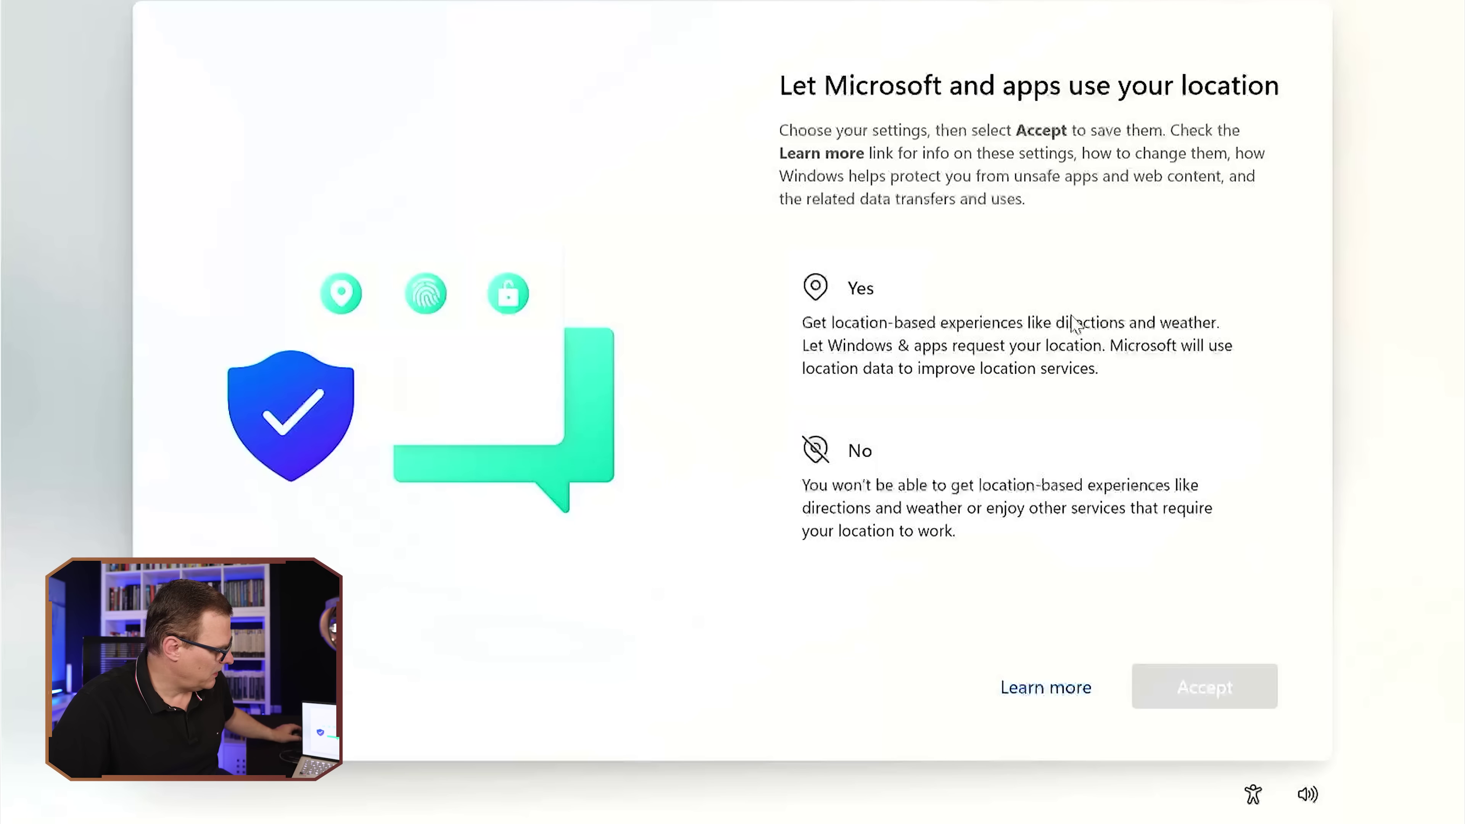
Step: Turn off location and Find my device, and send only required diagnostic data
click(966, 518)
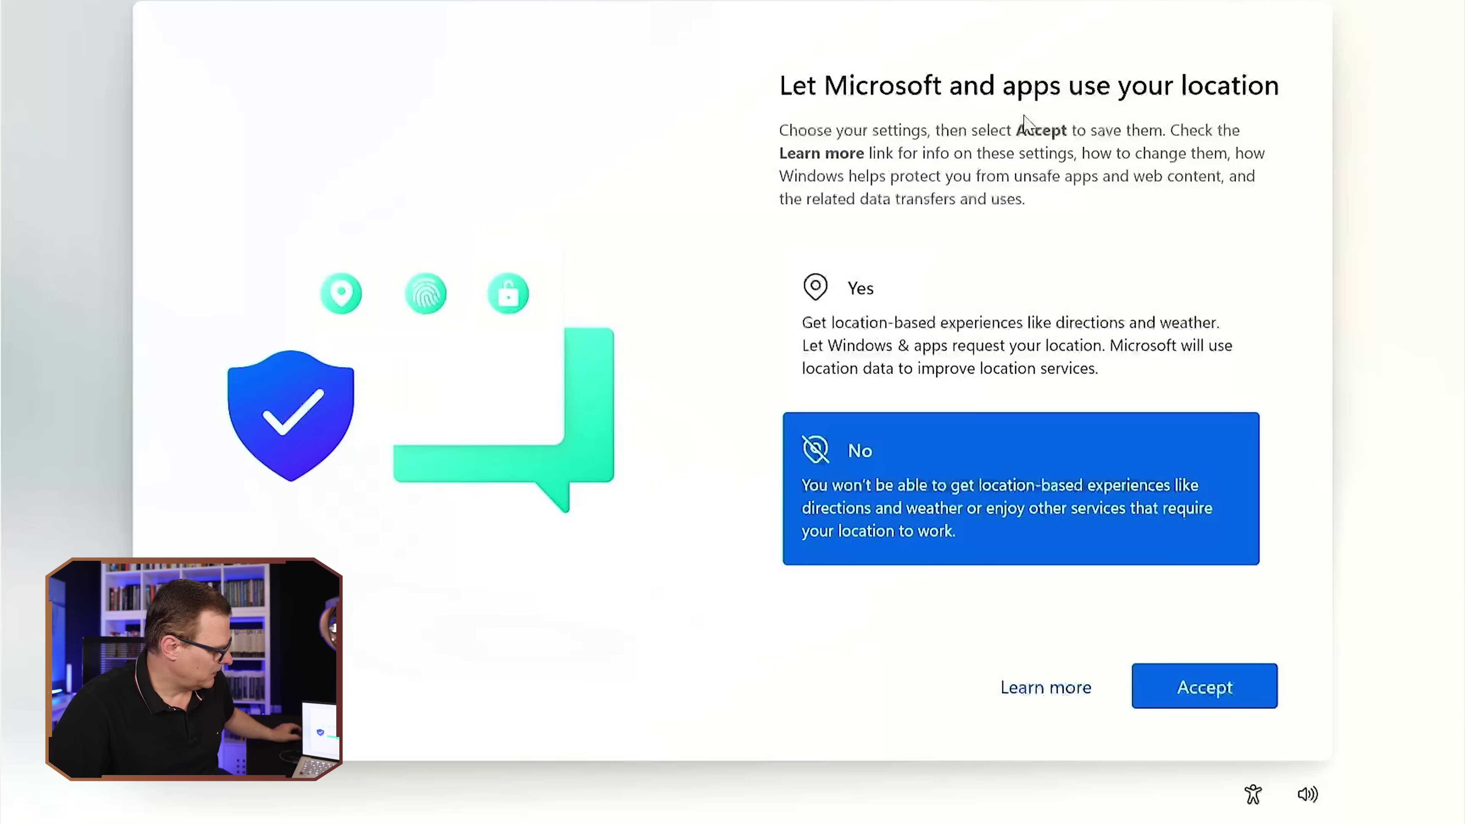
click(1200, 686)
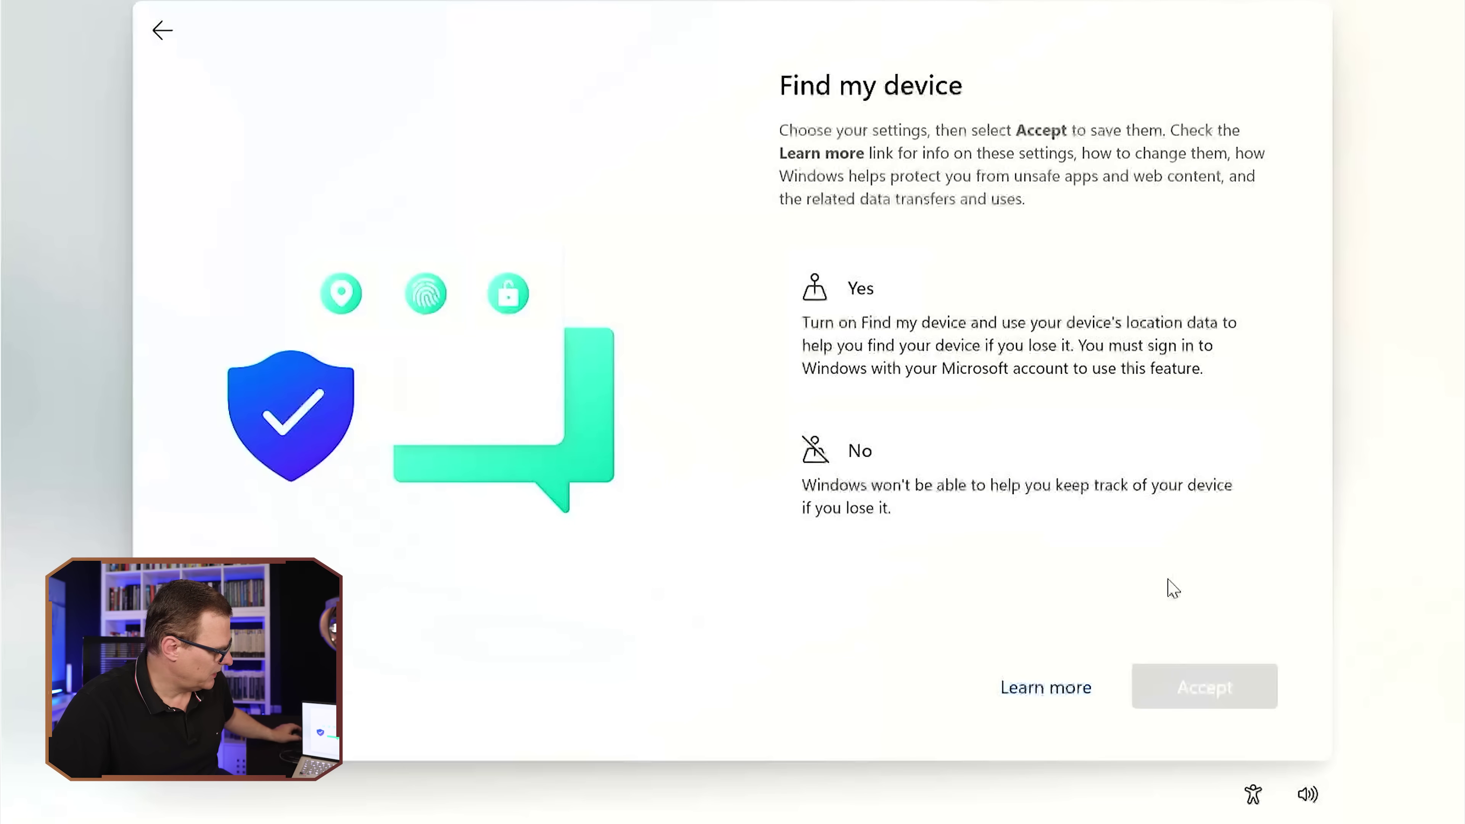
click(1001, 500)
click(1214, 686)
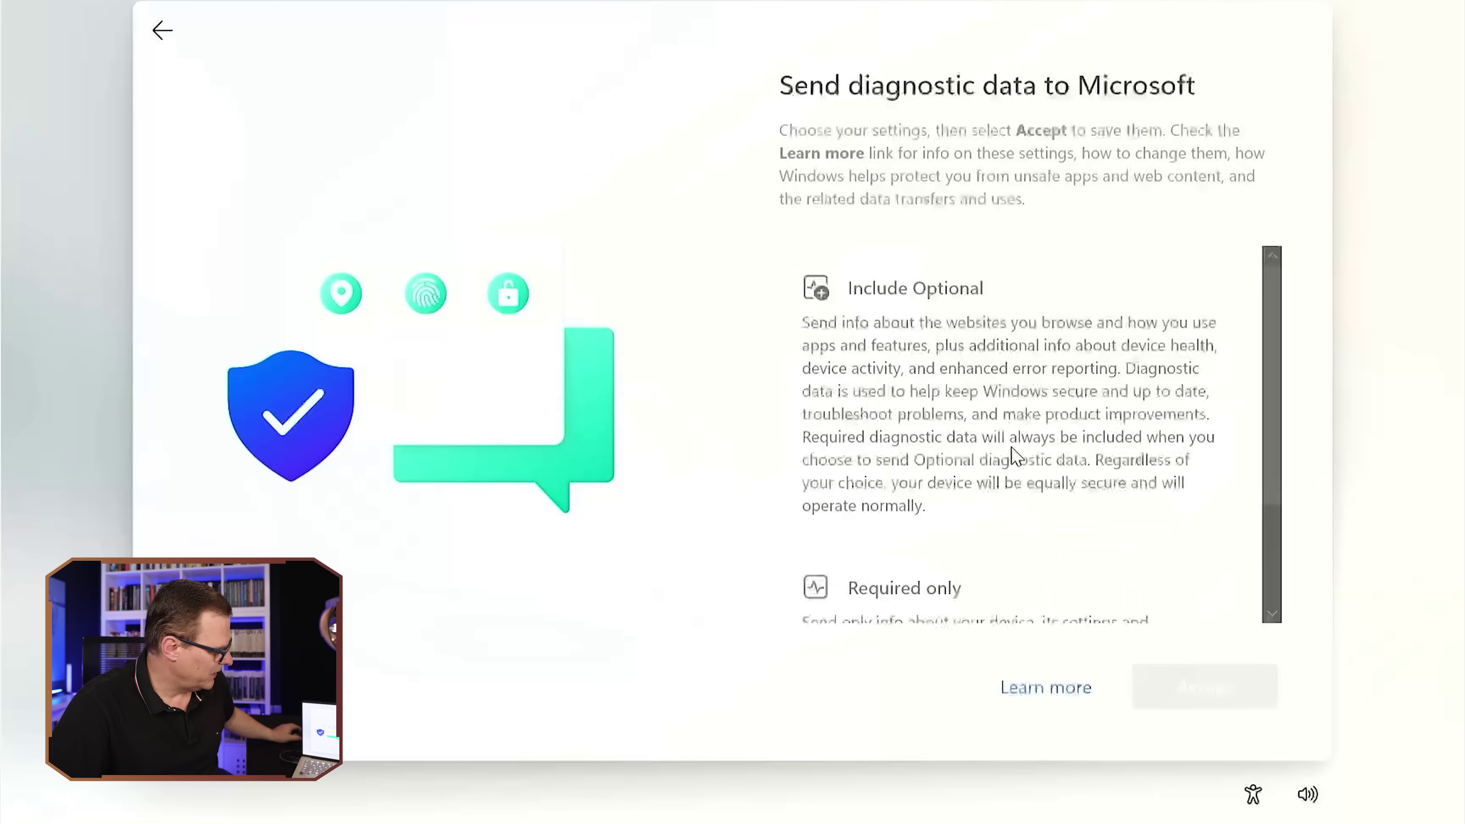
scroll(1072, 548, down, 3)
click(1026, 554)
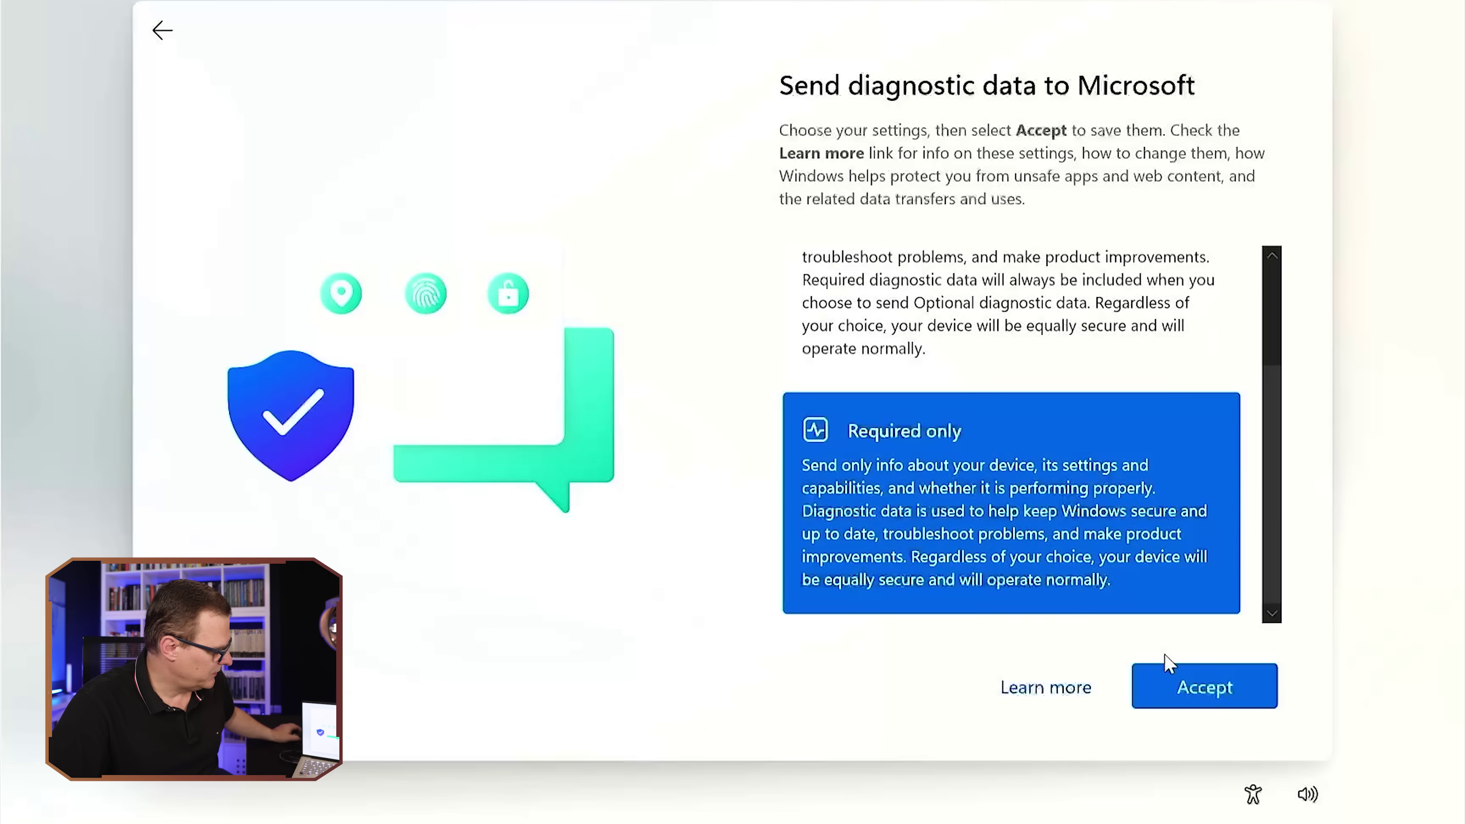
click(1200, 705)
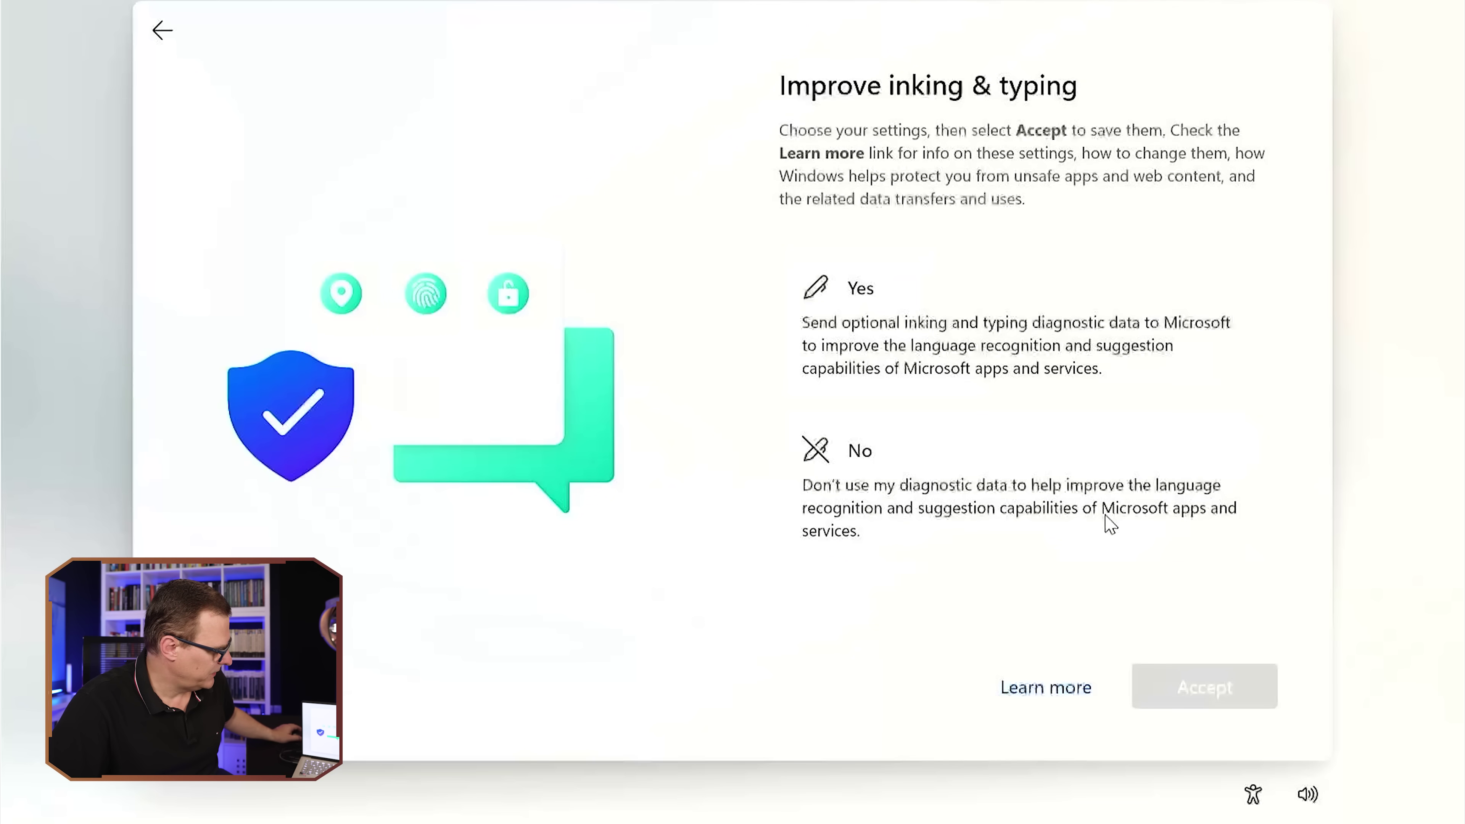
Step: Decline inking and typing, tailored experiences, advertising ID and presence sensing to finish setup
click(1033, 489)
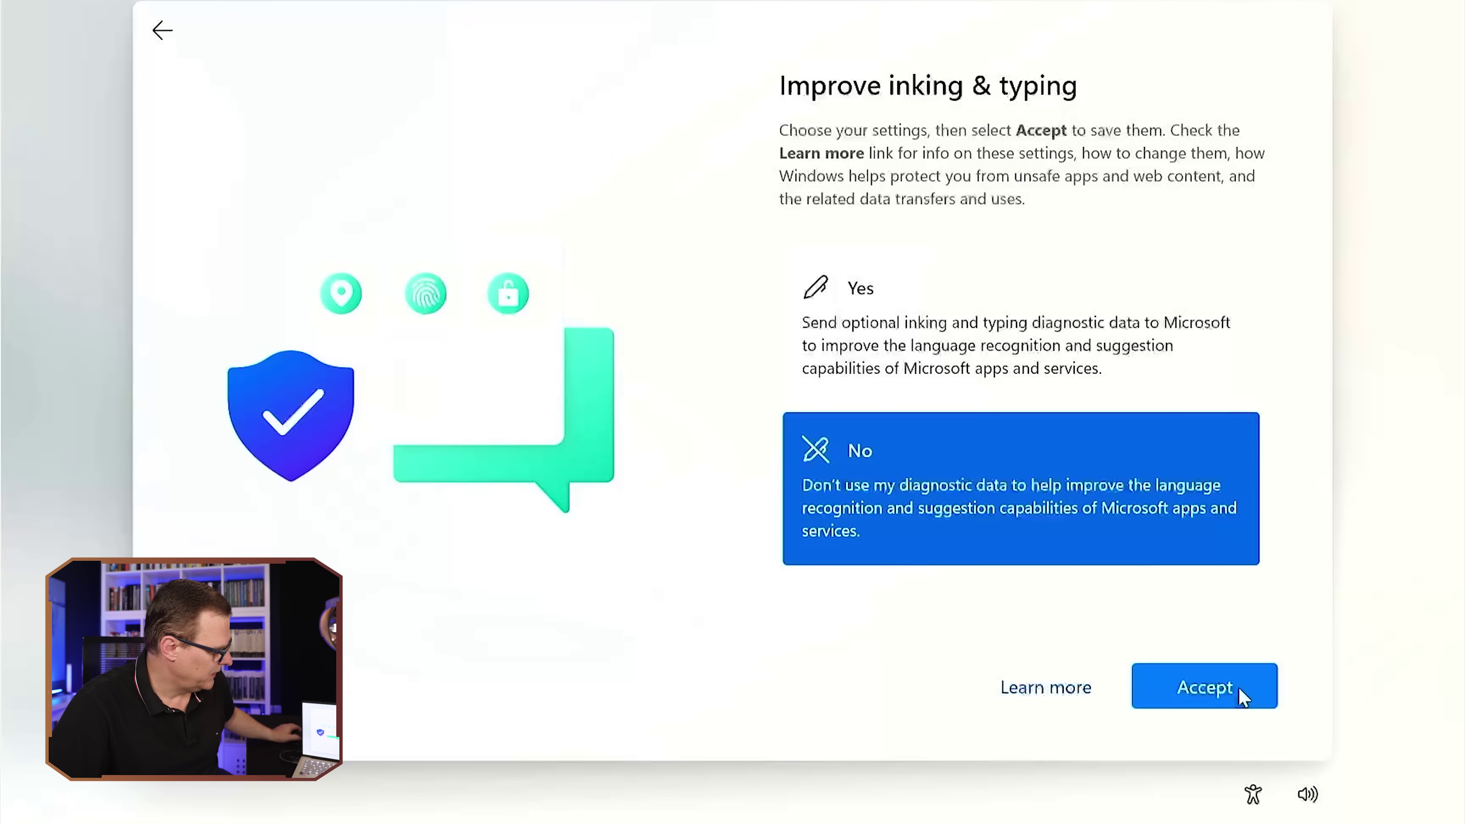
click(1242, 696)
click(1099, 600)
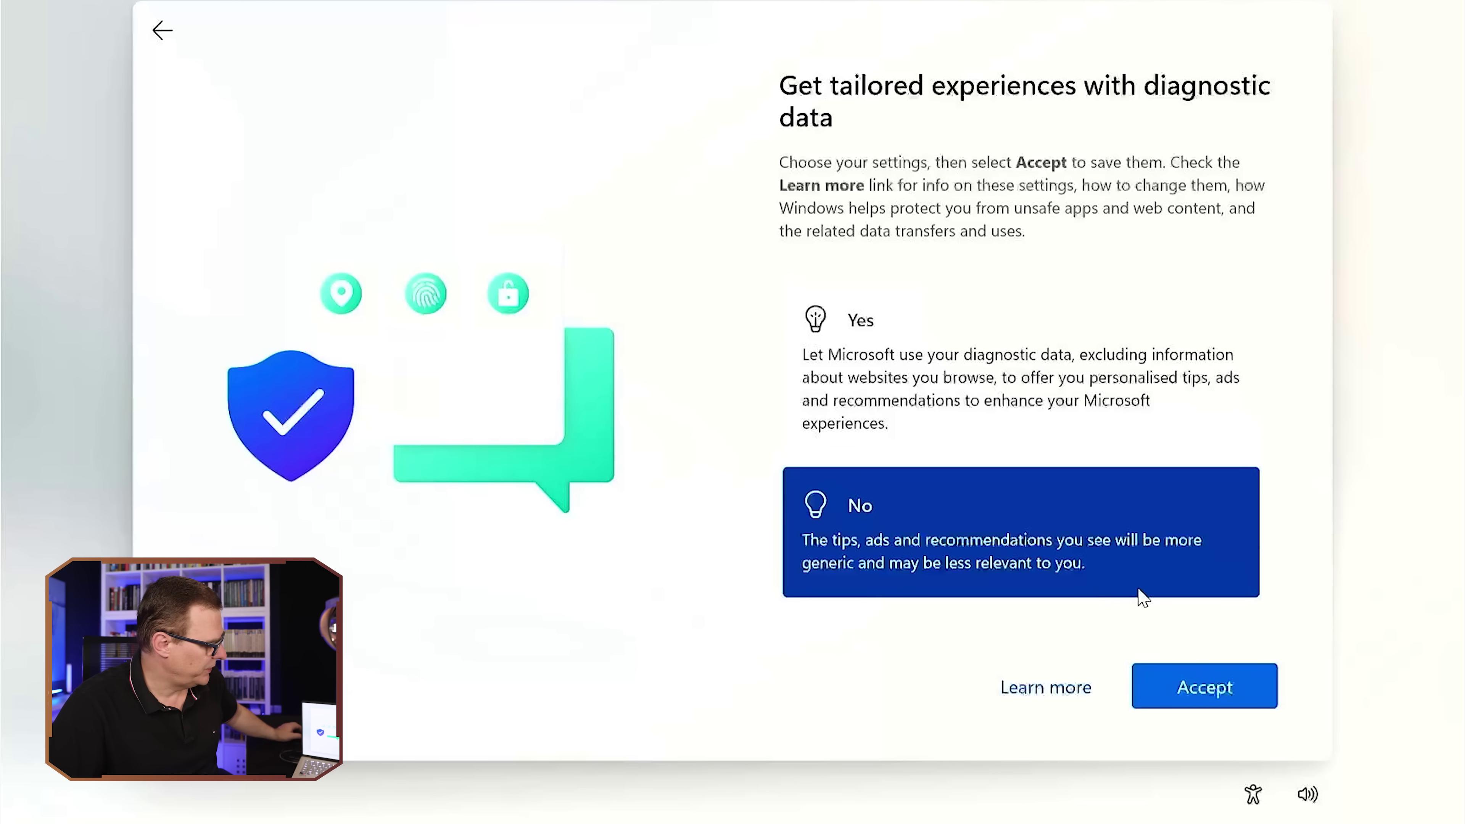
click(1167, 700)
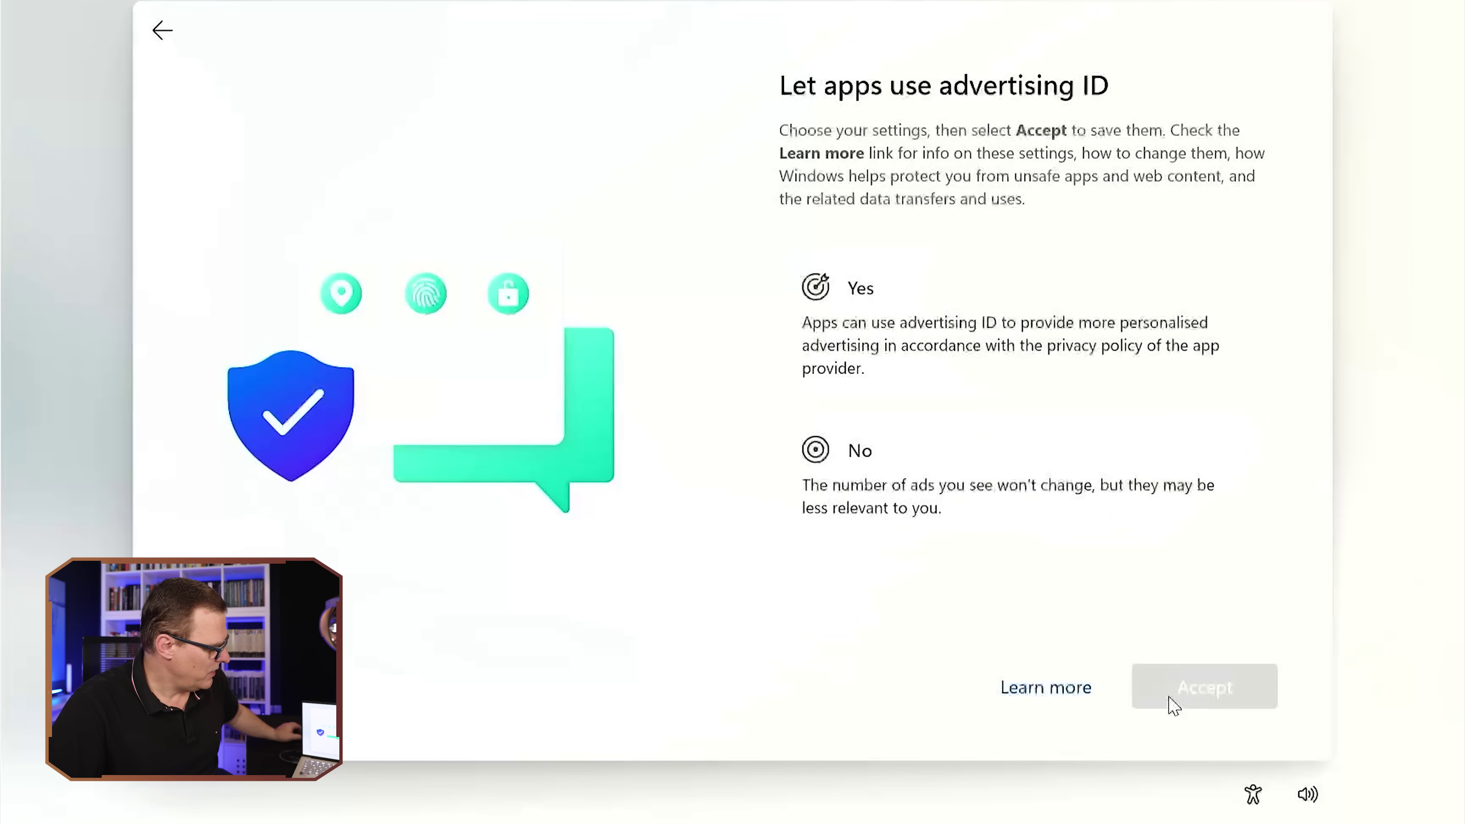
click(1017, 450)
click(1235, 695)
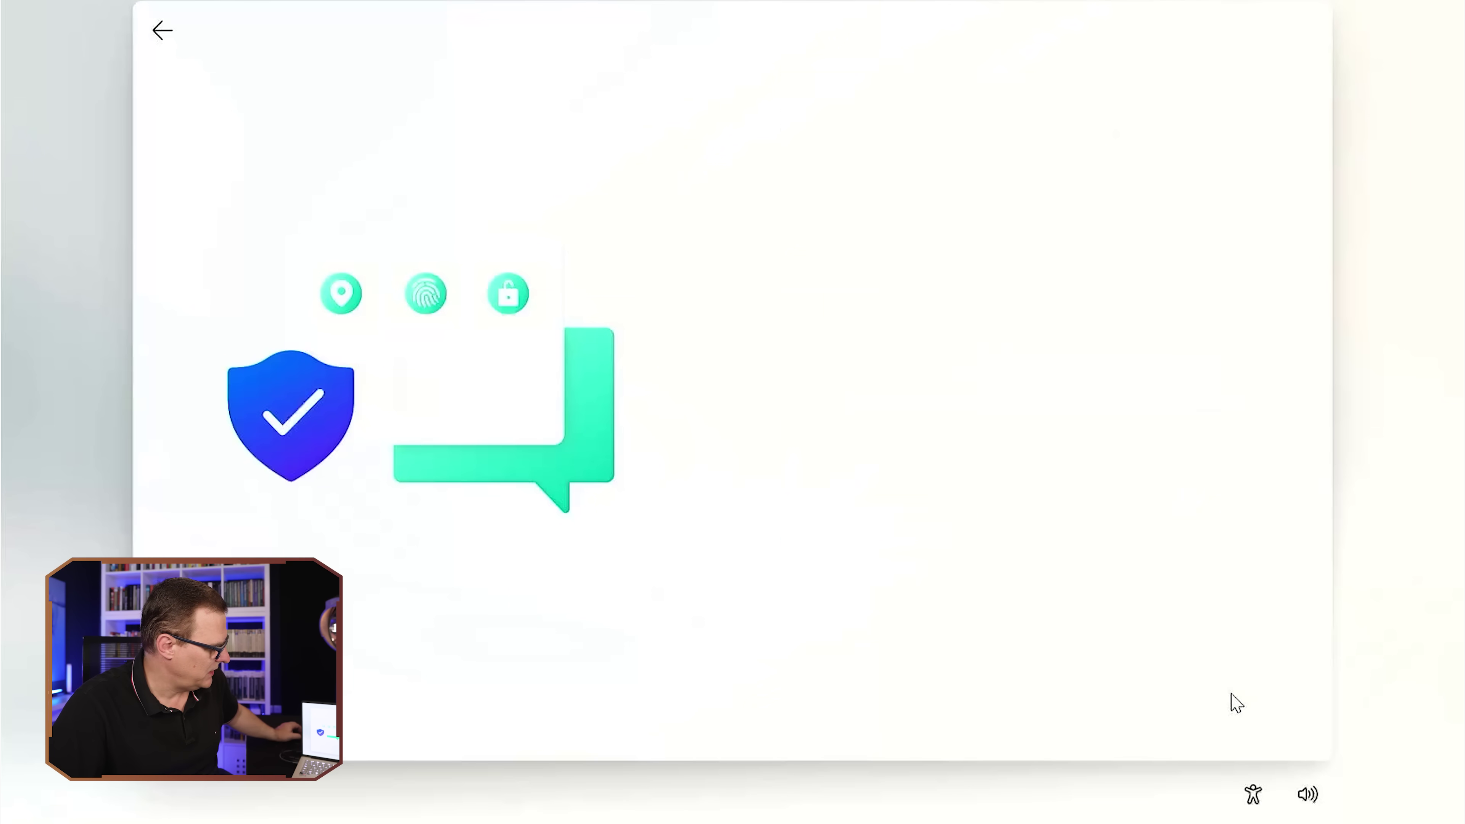
click(1019, 551)
click(1251, 677)
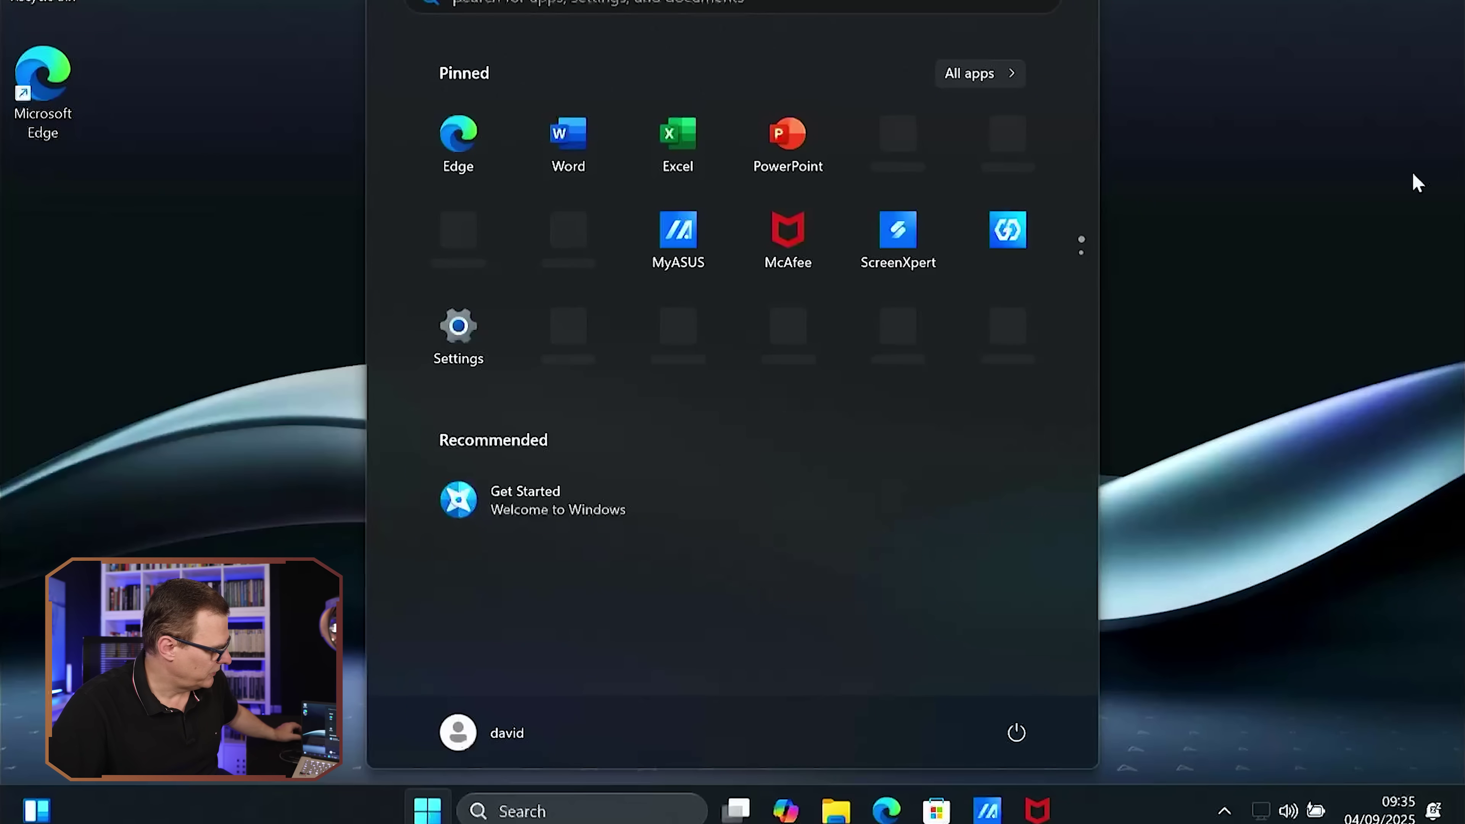
Step: Close the Start menu, launch the preinstalled McAfee app, then reopen Start
click(1276, 222)
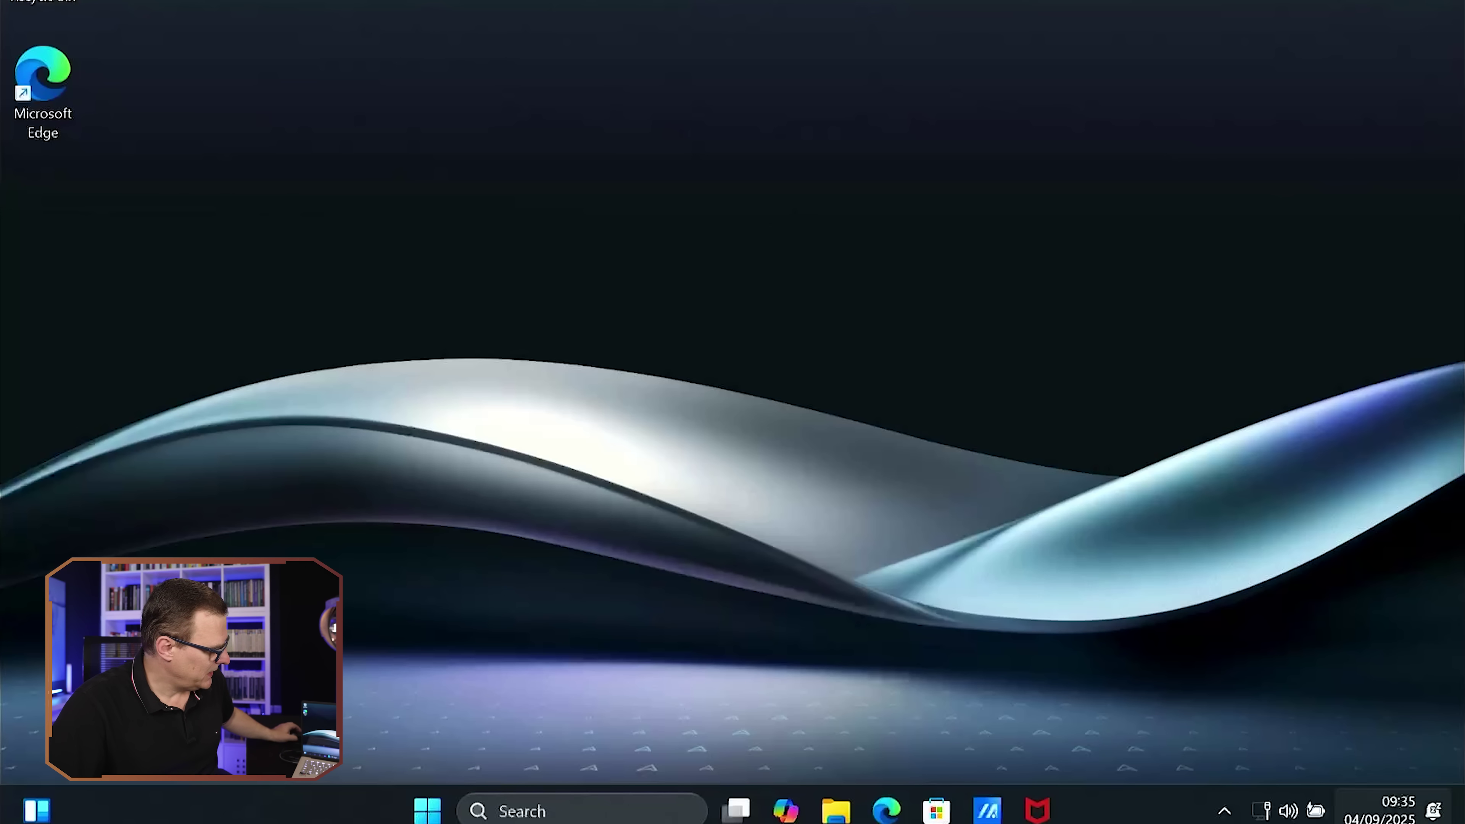
click(1032, 812)
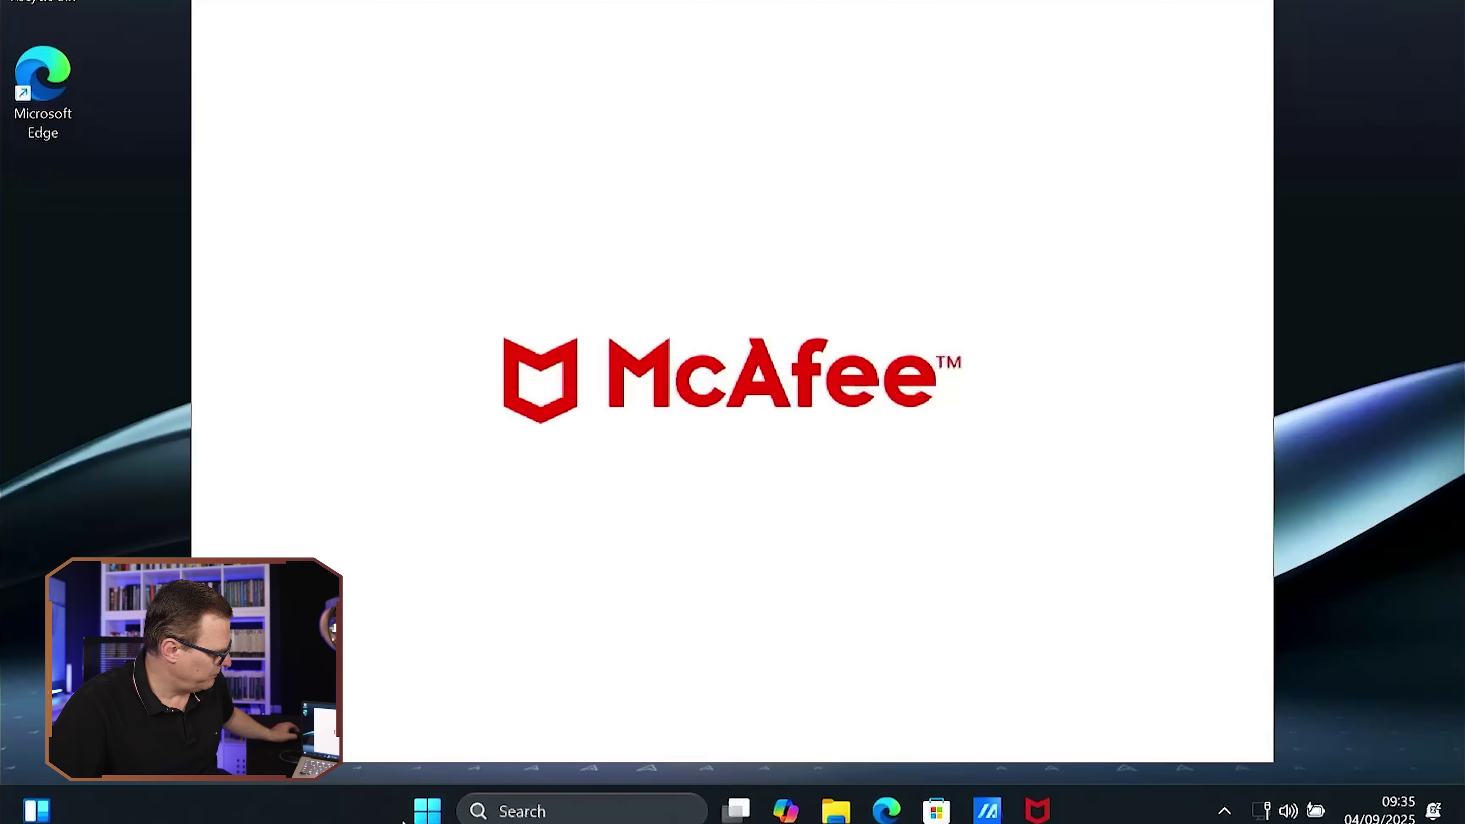
click(427, 810)
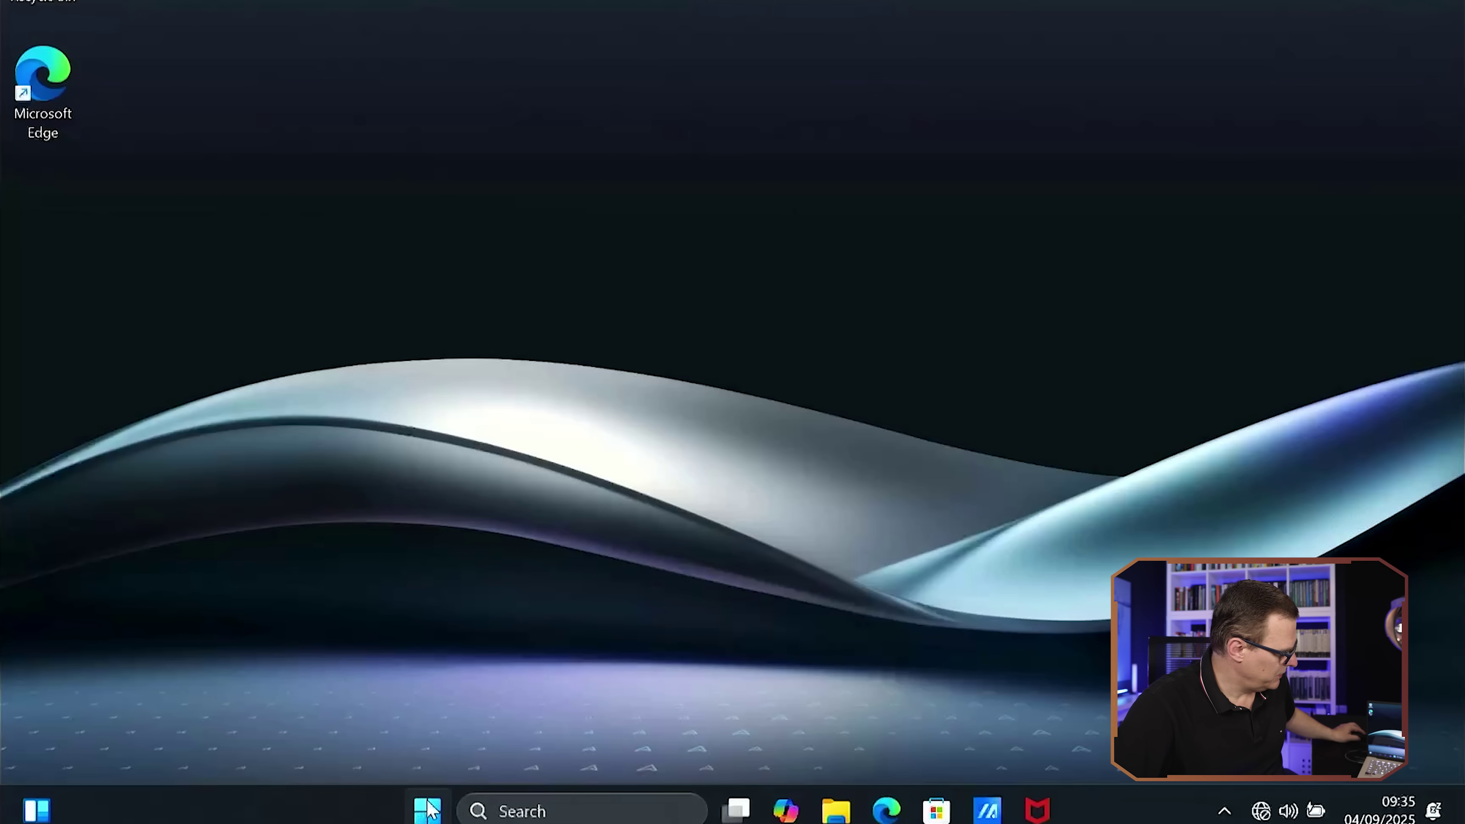
Step: Launch Microsoft Edge and complete its welcome without signing in or sharing browsing data
right_click(433, 810)
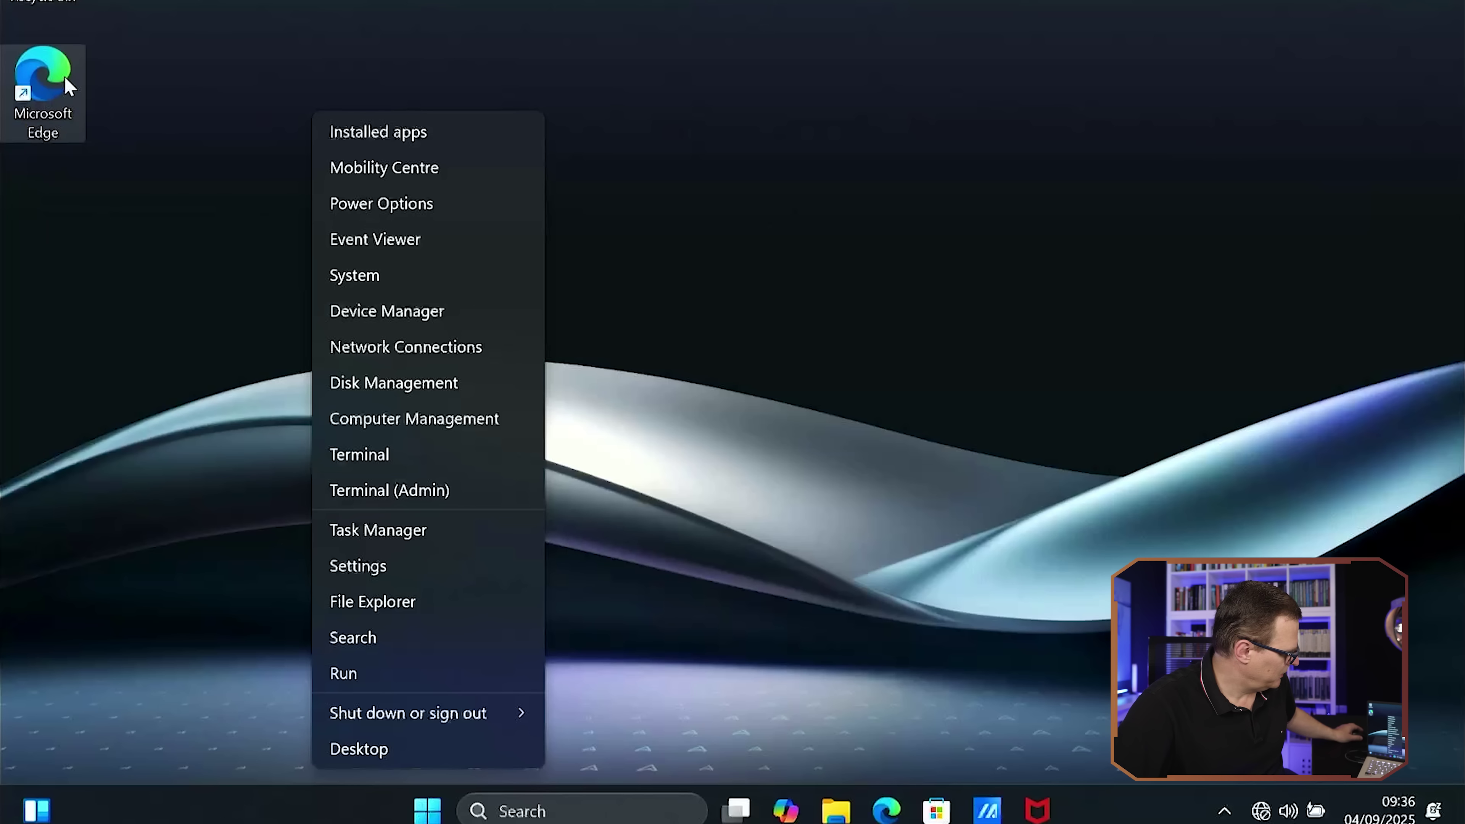
double_click(43, 87)
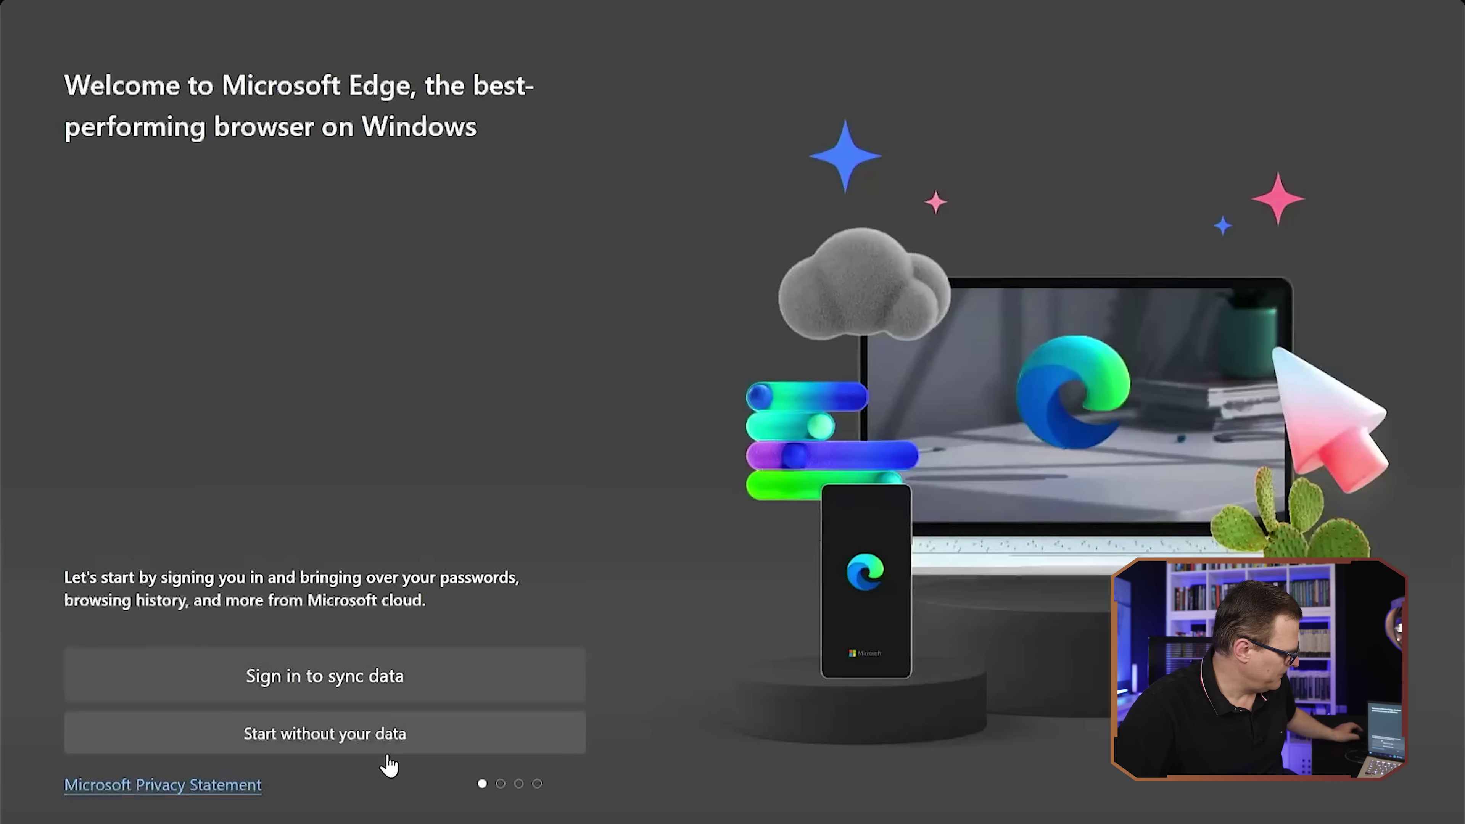
click(365, 733)
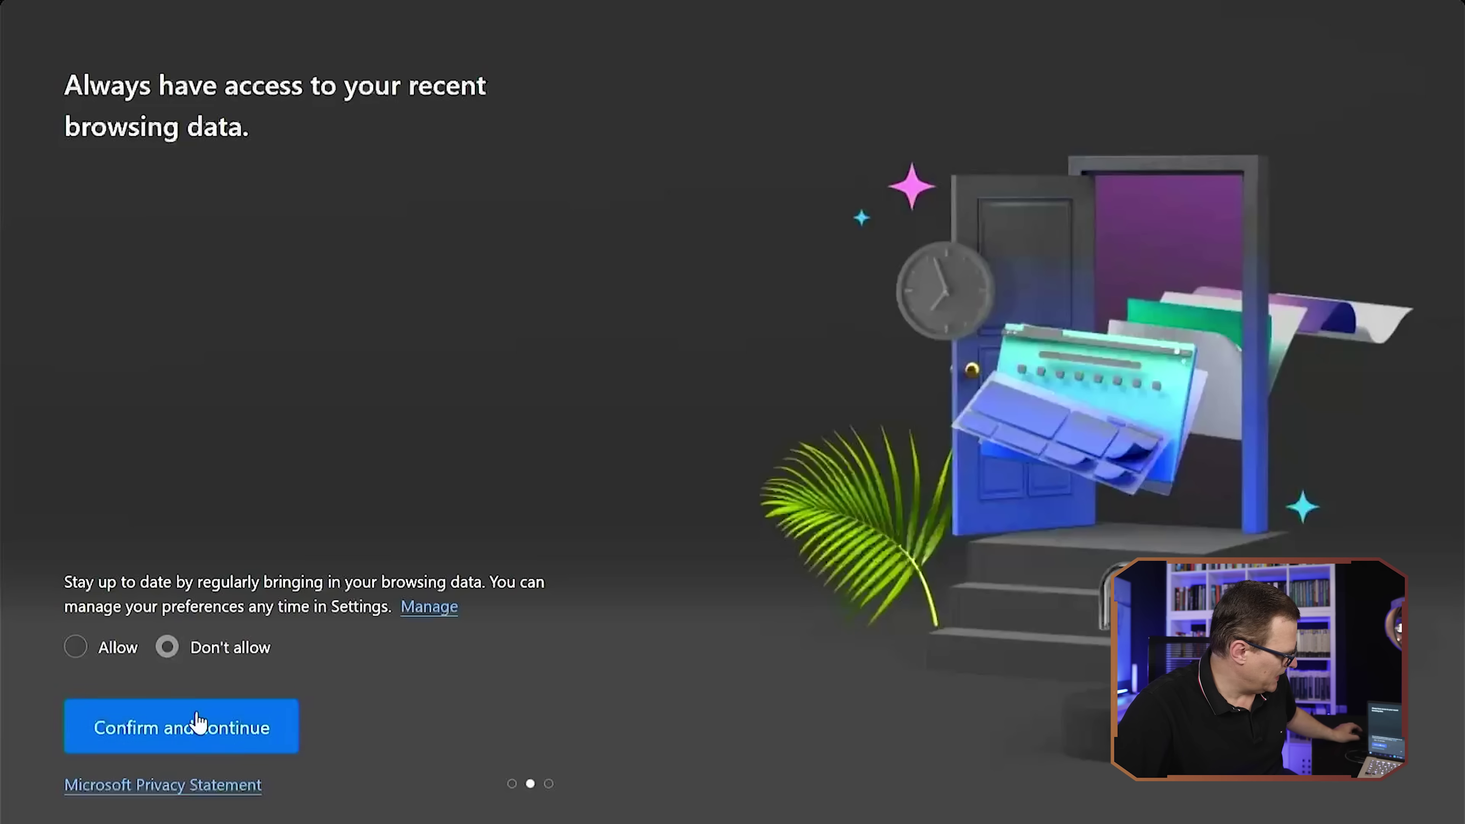
click(209, 744)
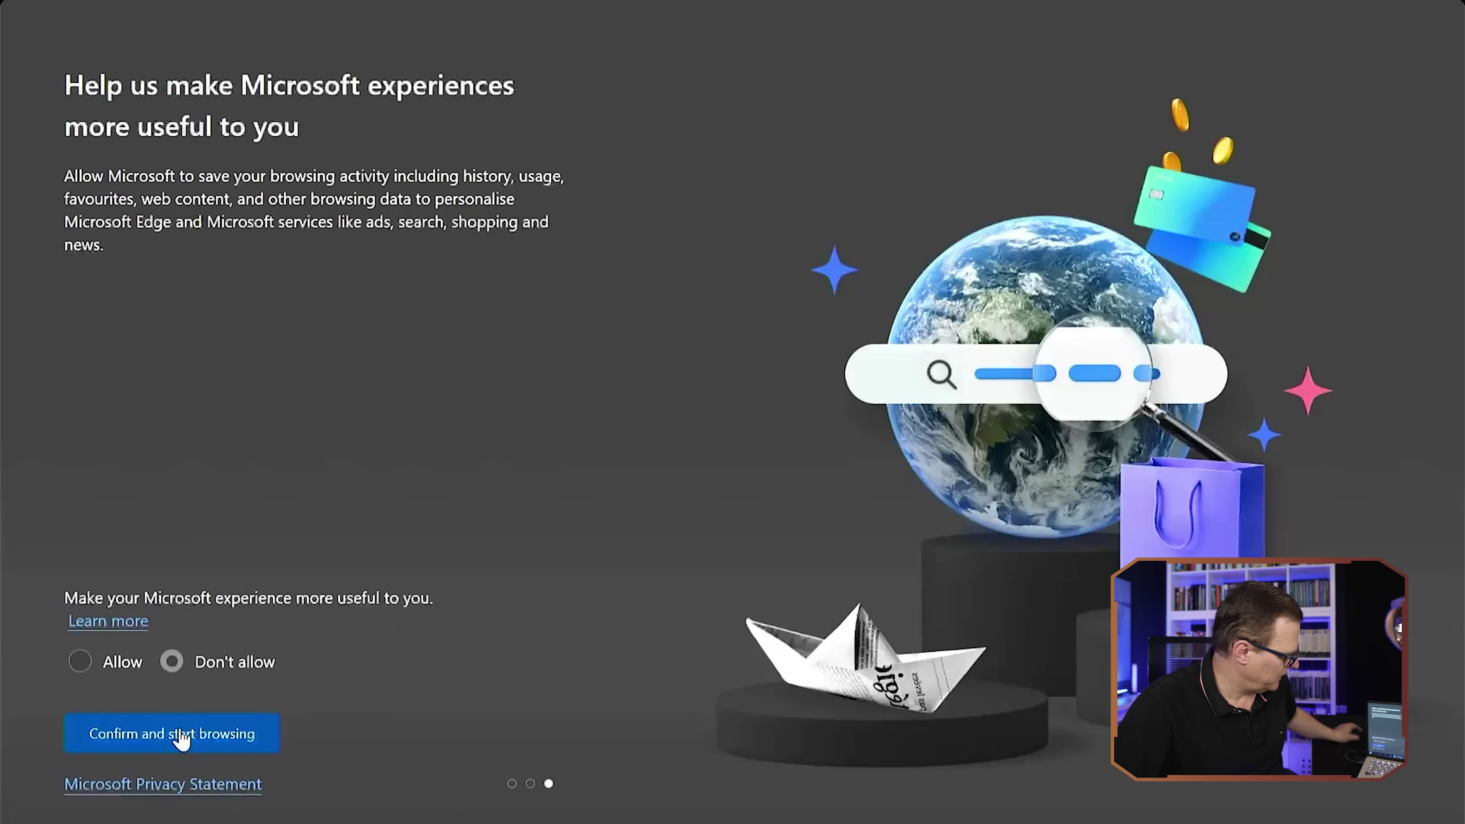
click(181, 735)
Step: Search the web for 'chris titus tool' from the Edge address bar
click(360, 57)
text(chris titus tool)
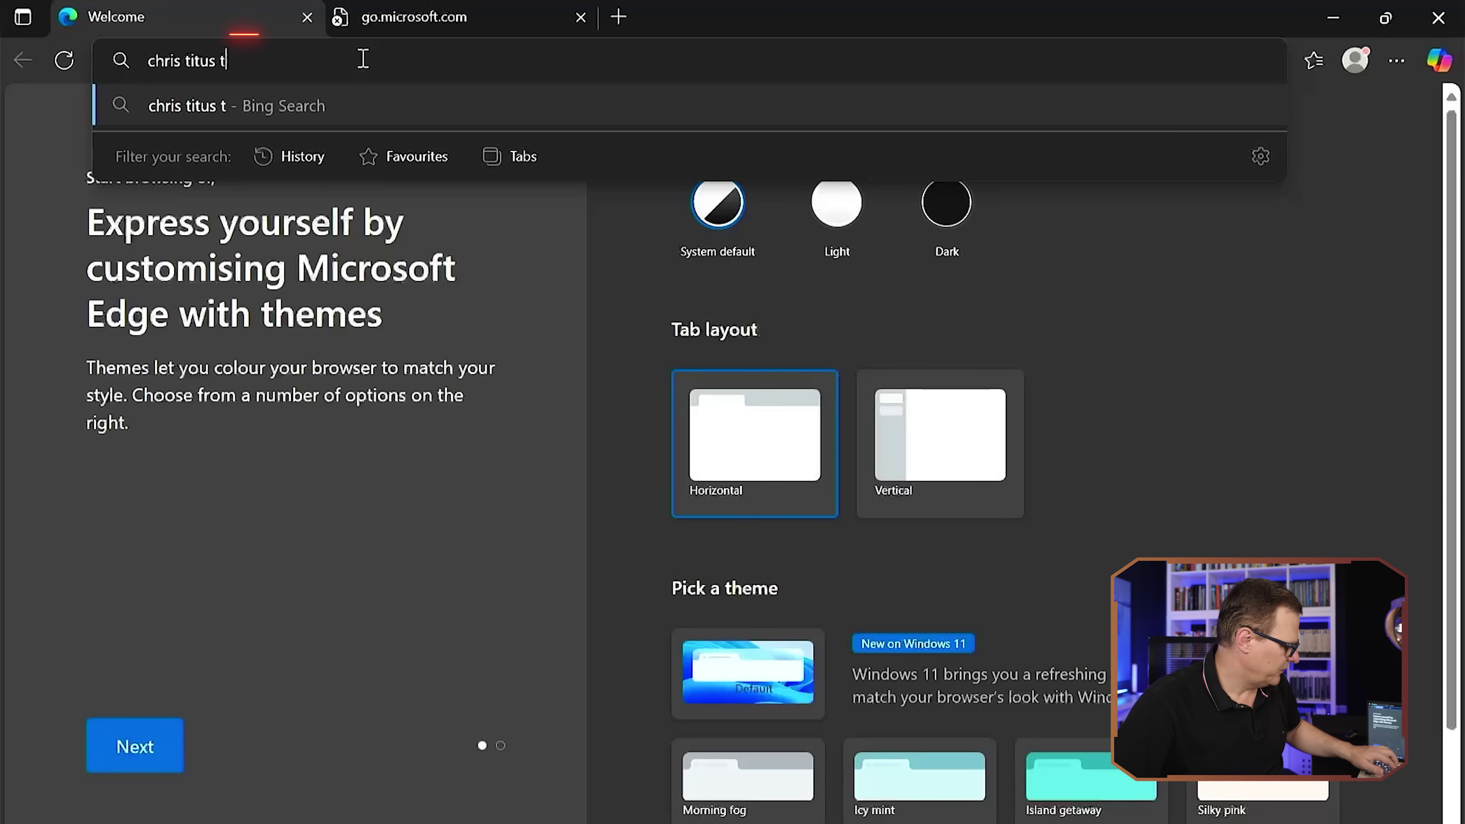
key(Return)
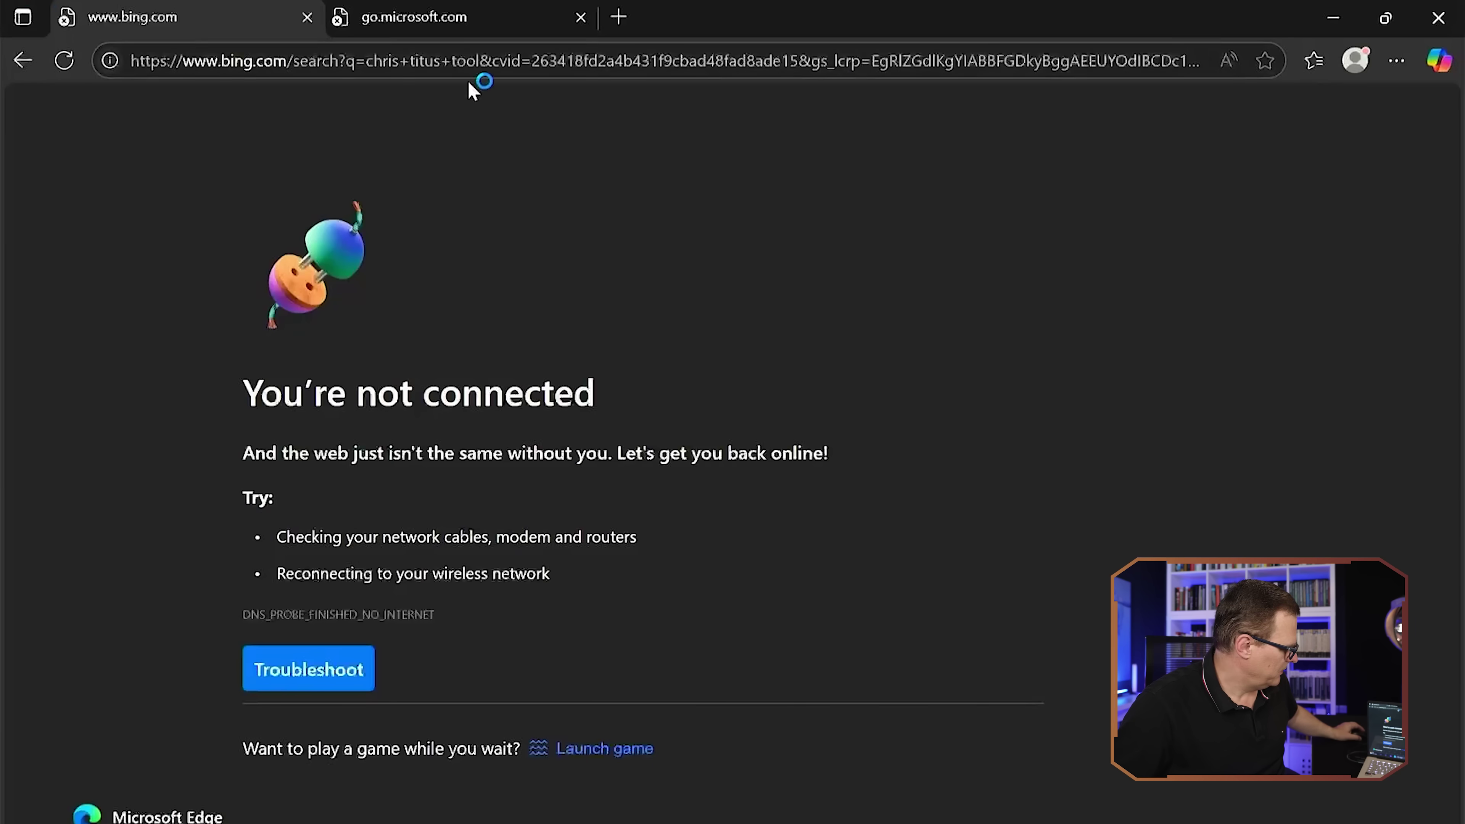
Step: Reload the search and open The Ultimate Windows Utility and GitHub winutil results in new tabs
click(470, 76)
key(Return)
scroll(470, 404, down, 2)
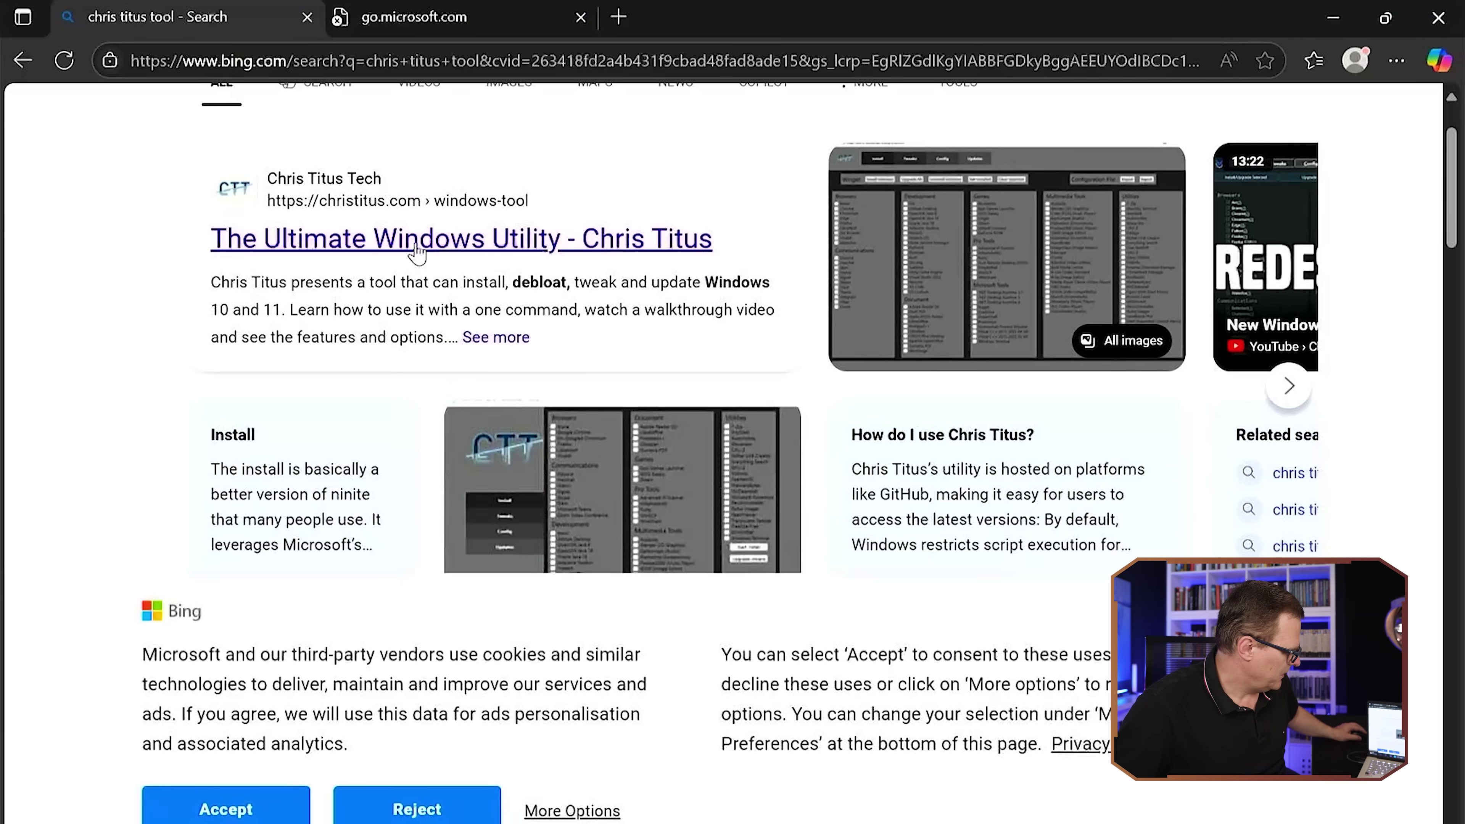
right_click(418, 236)
click(576, 210)
scroll(515, 262, down, 2)
scroll(515, 263, down, 5)
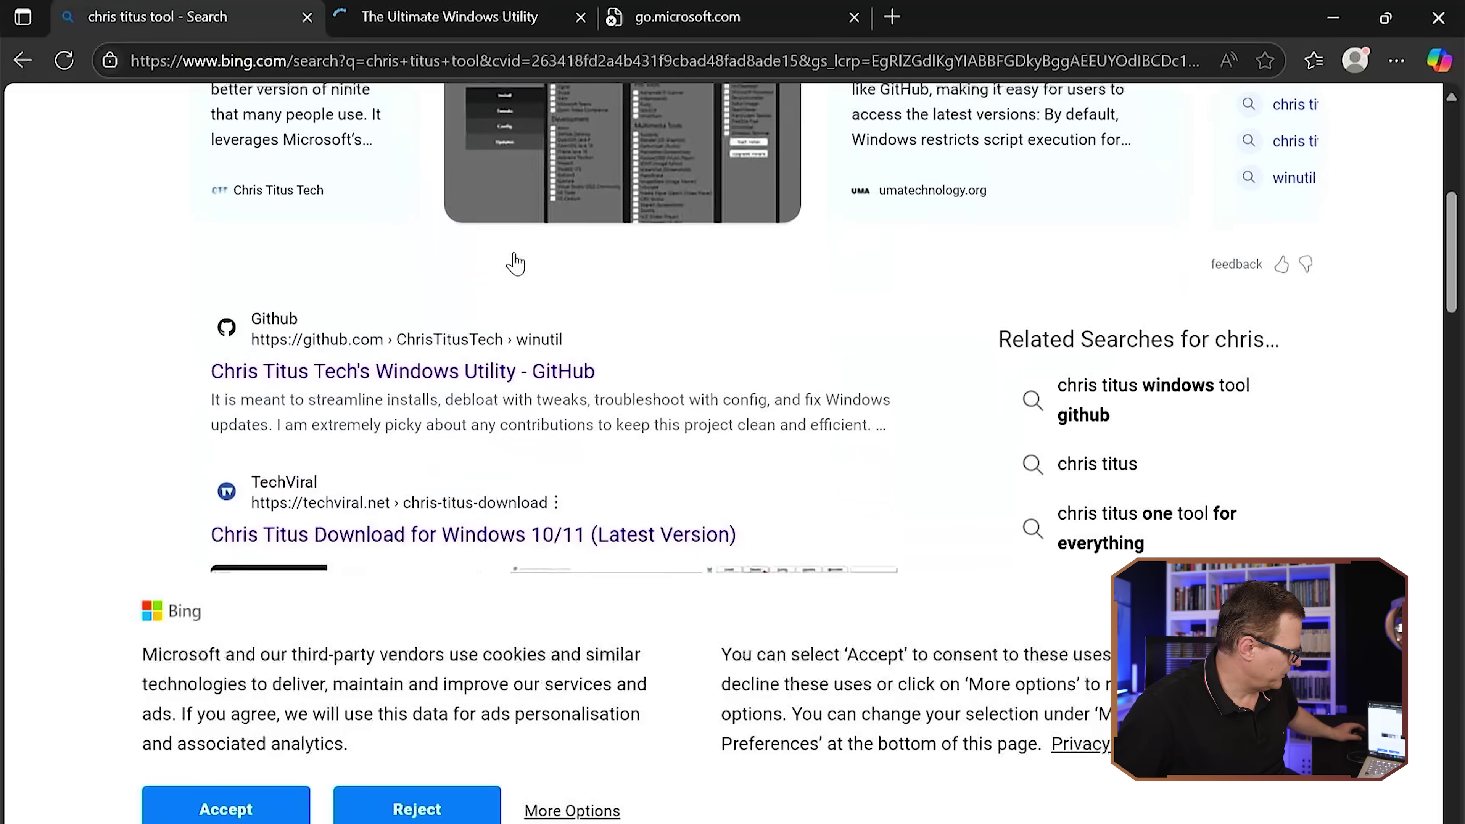
click(425, 202)
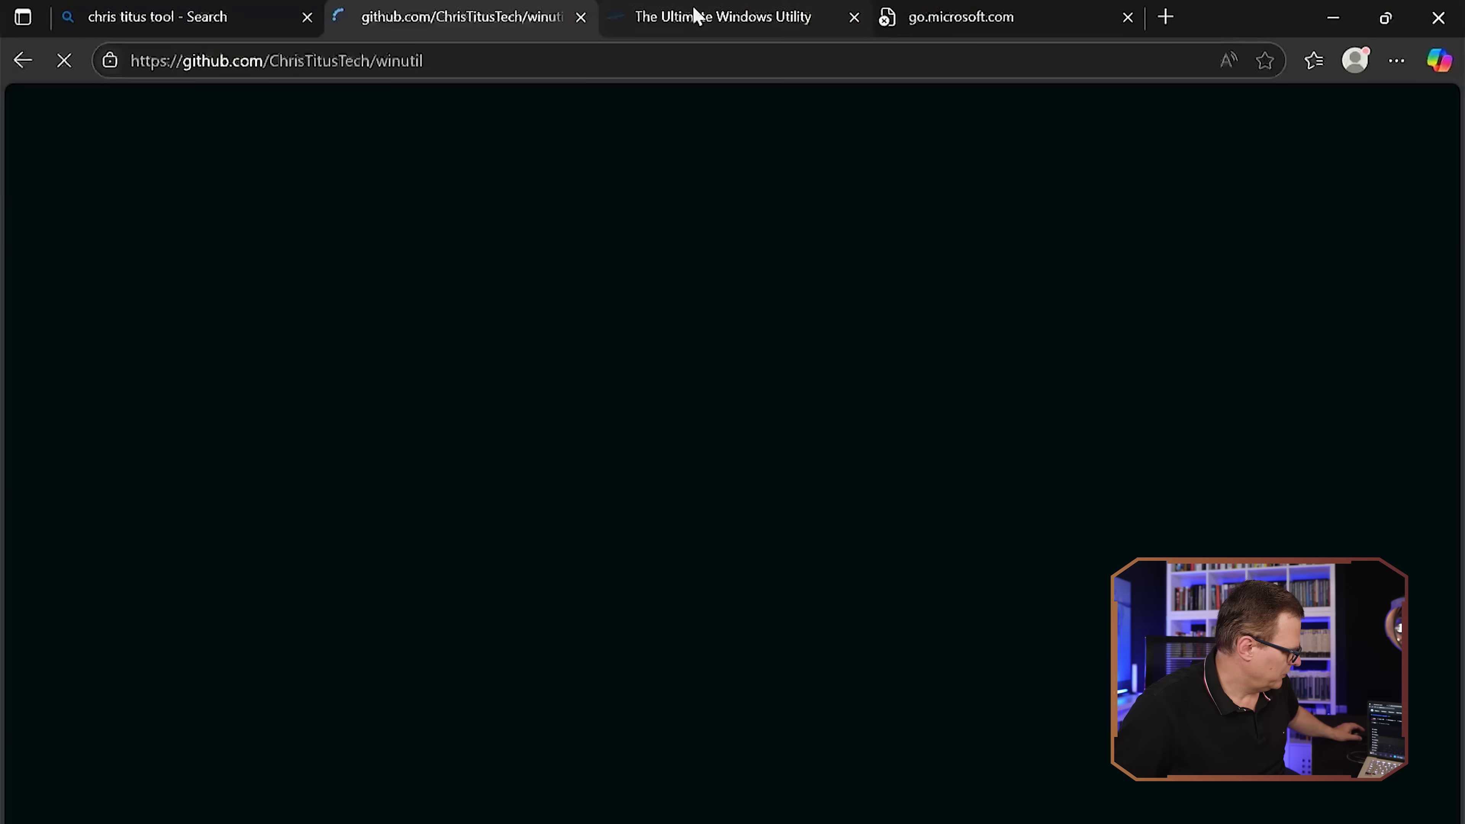
click(696, 14)
scroll(690, 493, down, 5)
scroll(690, 493, down, 5)
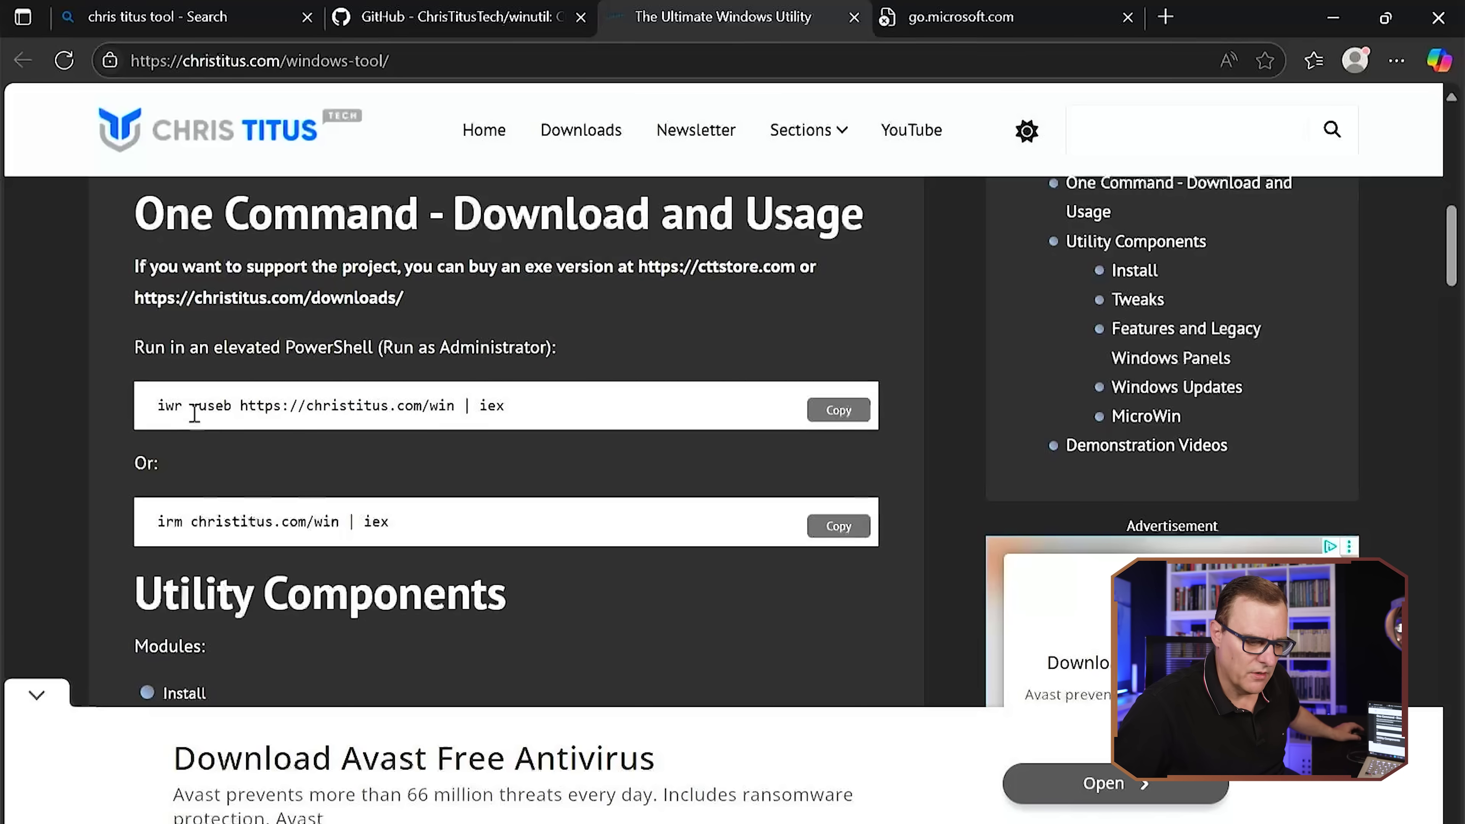
key(ctrl+plus)
triple_click(621, 562)
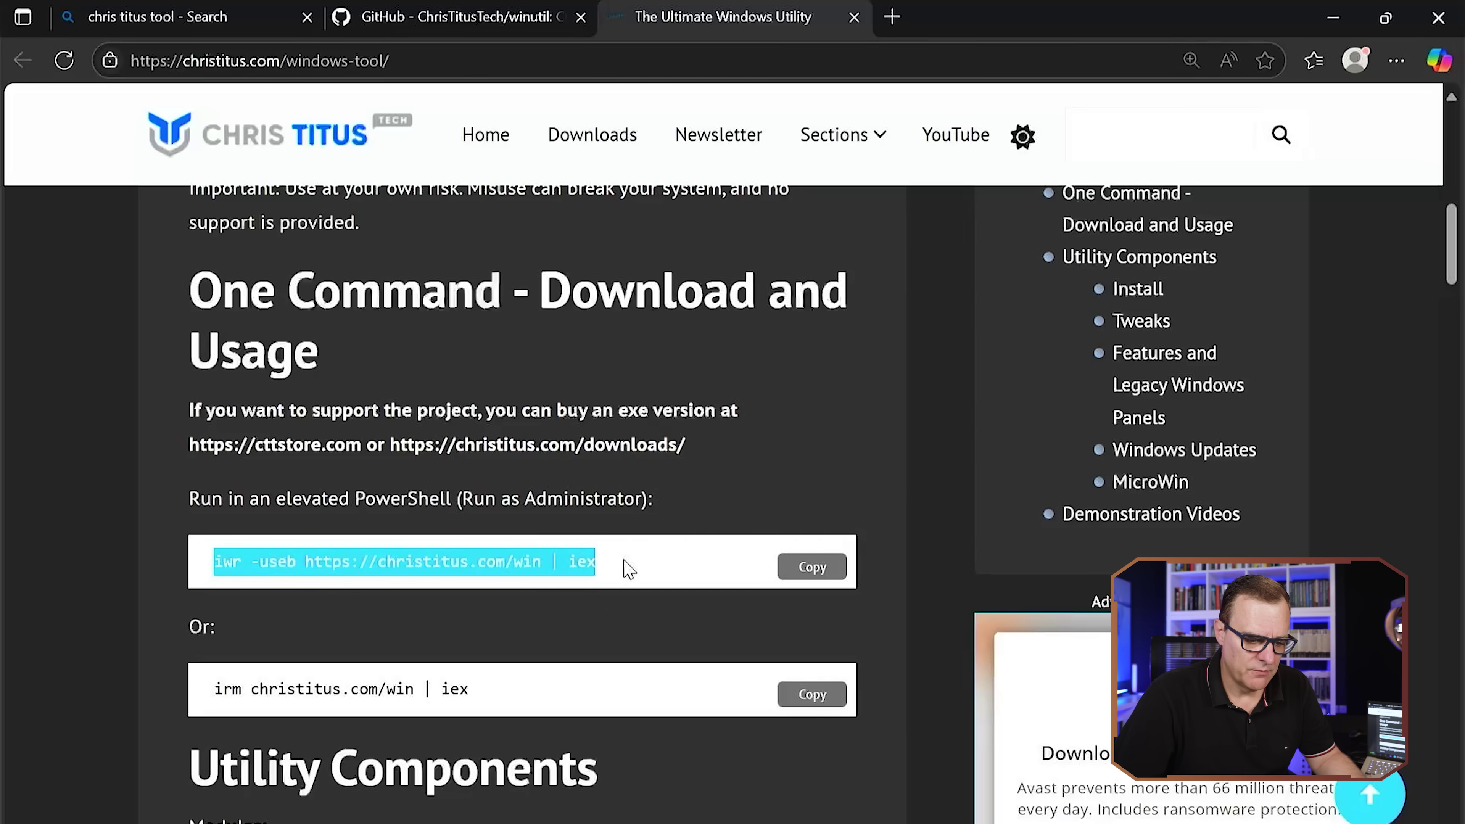
click(805, 566)
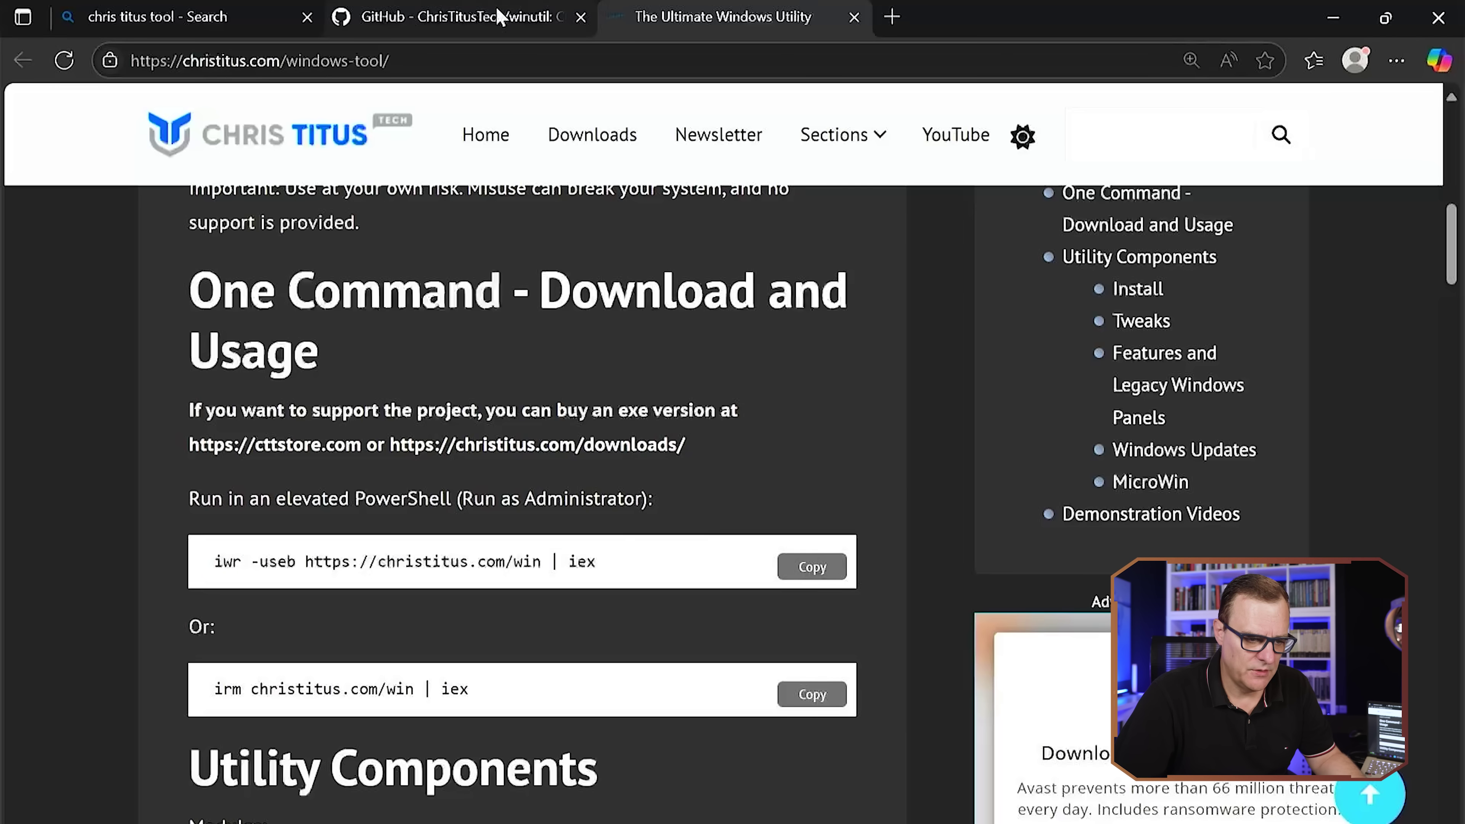
click(526, 11)
scroll(340, 497, down, 20)
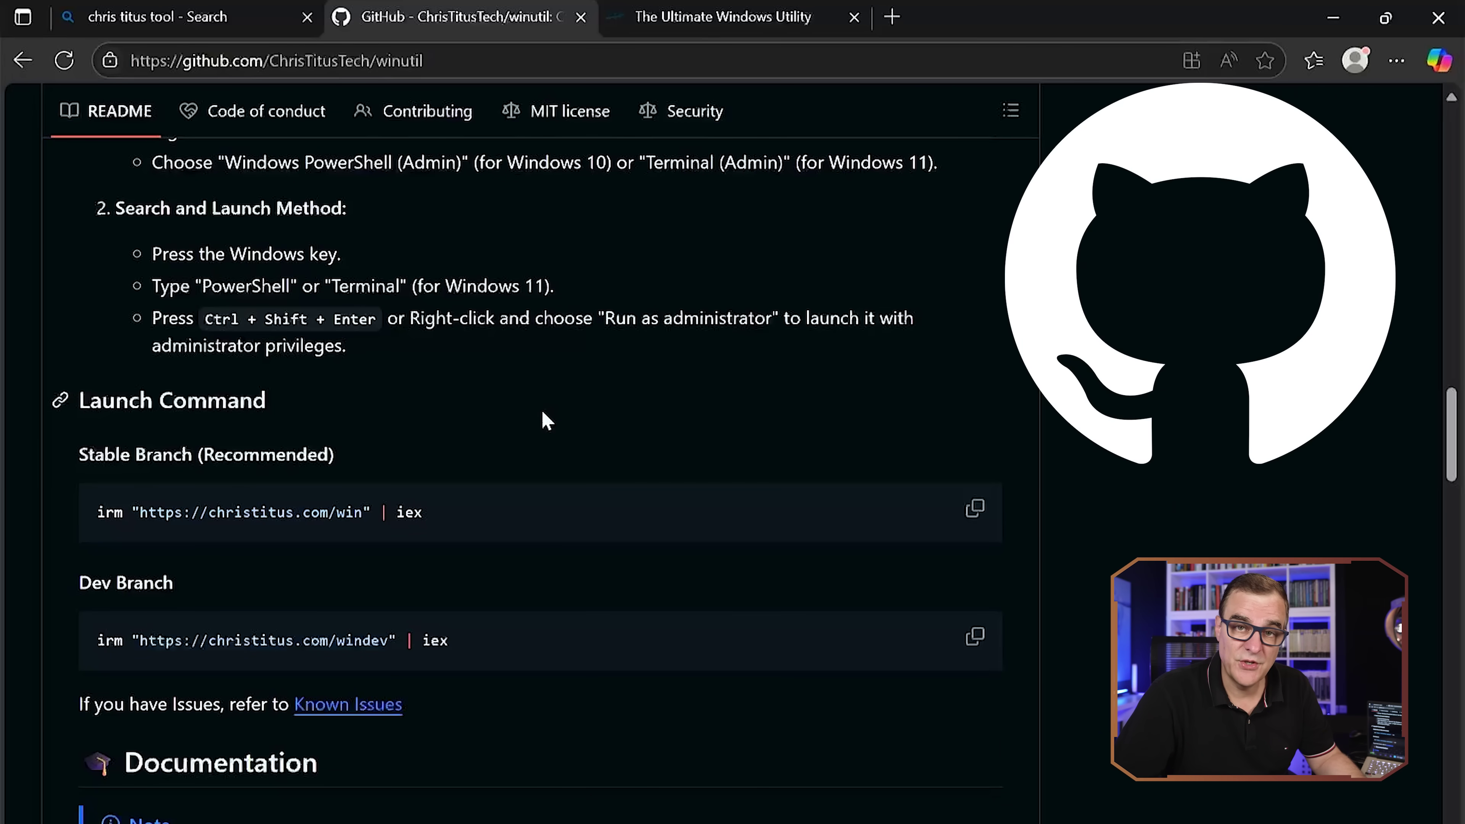
click(715, 16)
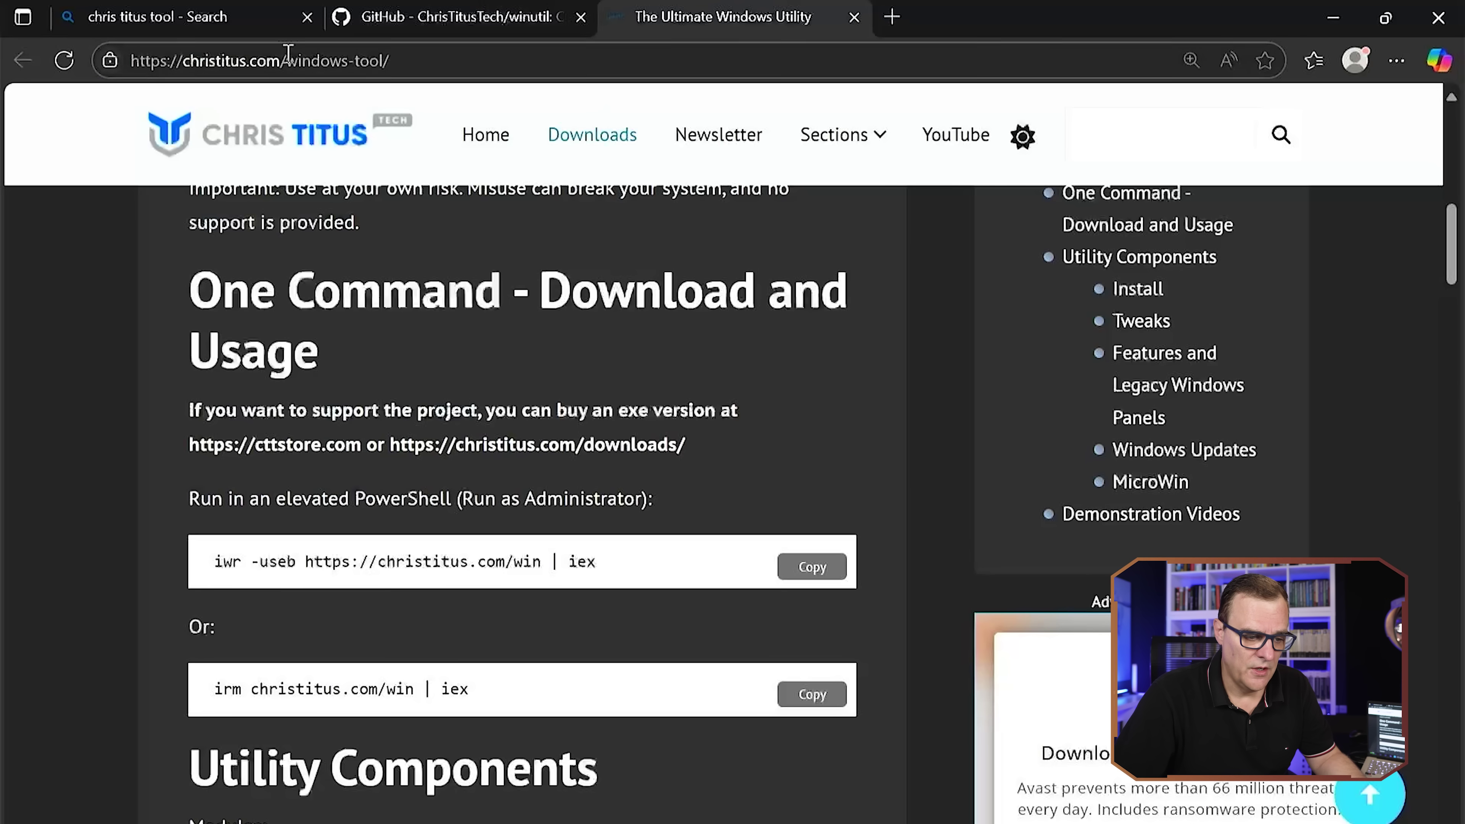
Step: Open Terminal (Admin) from the Start quick-link menu and maximize it
click(1335, 21)
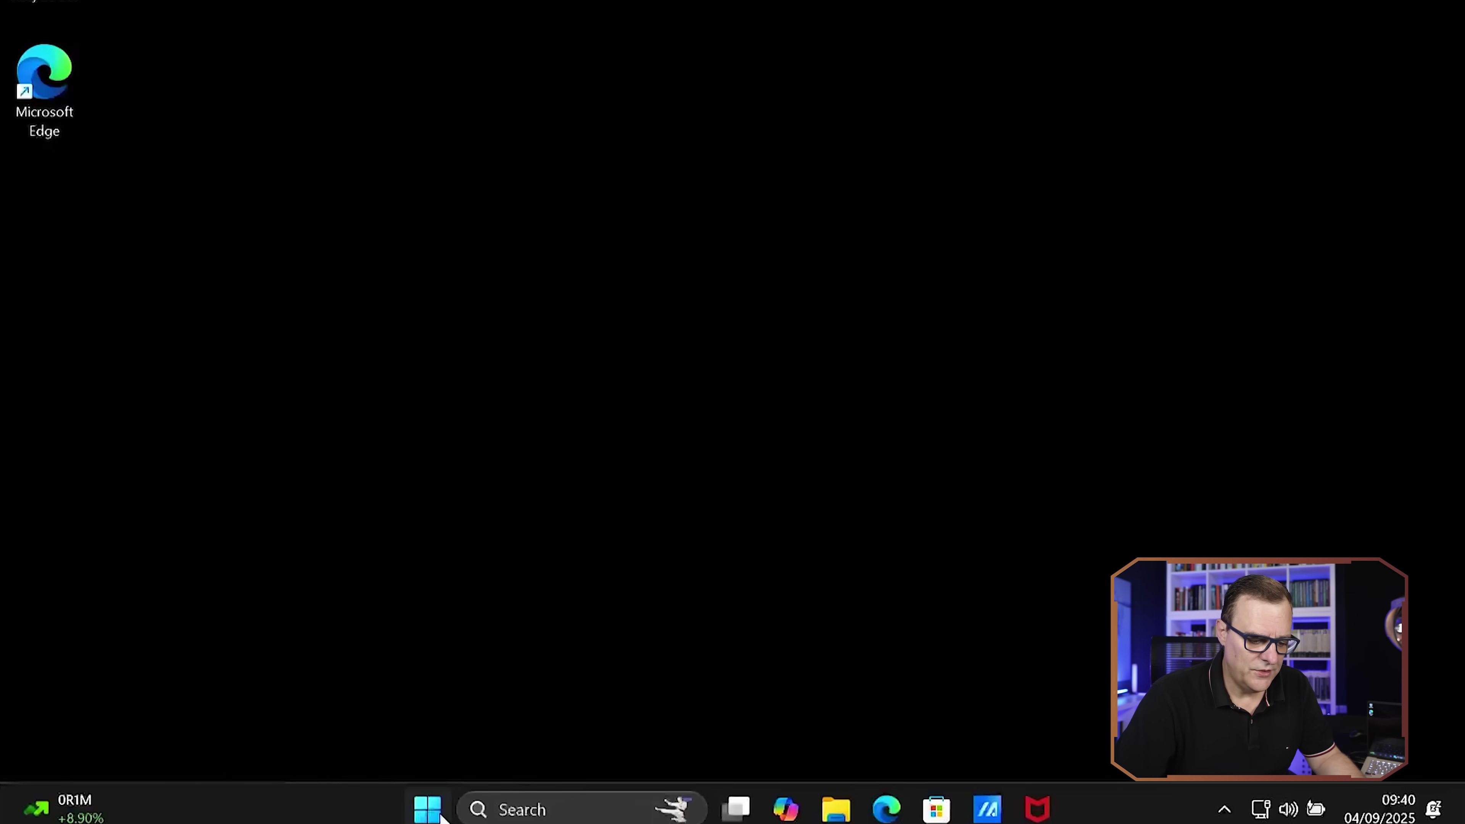
right_click(438, 796)
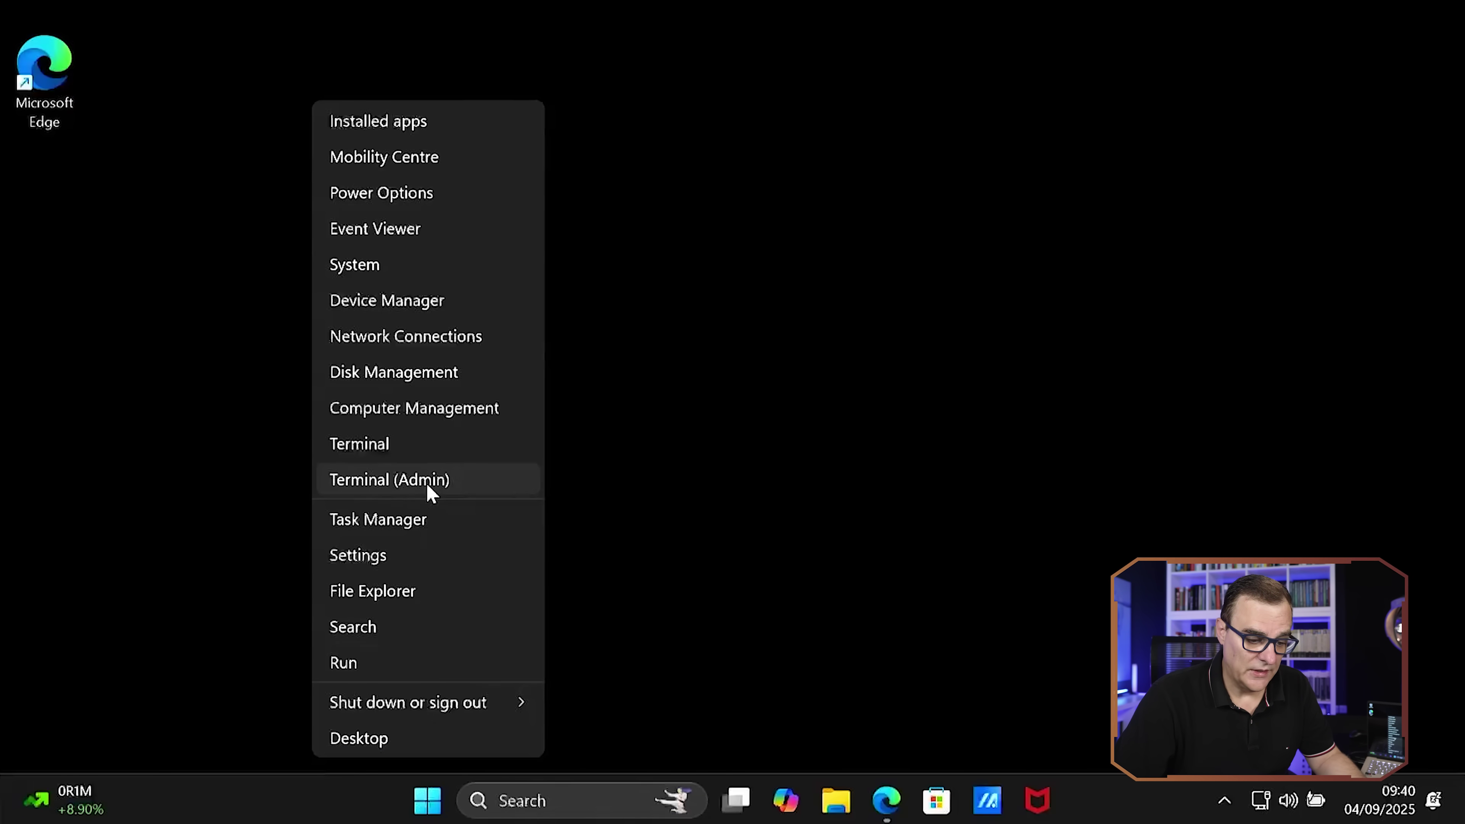
click(439, 481)
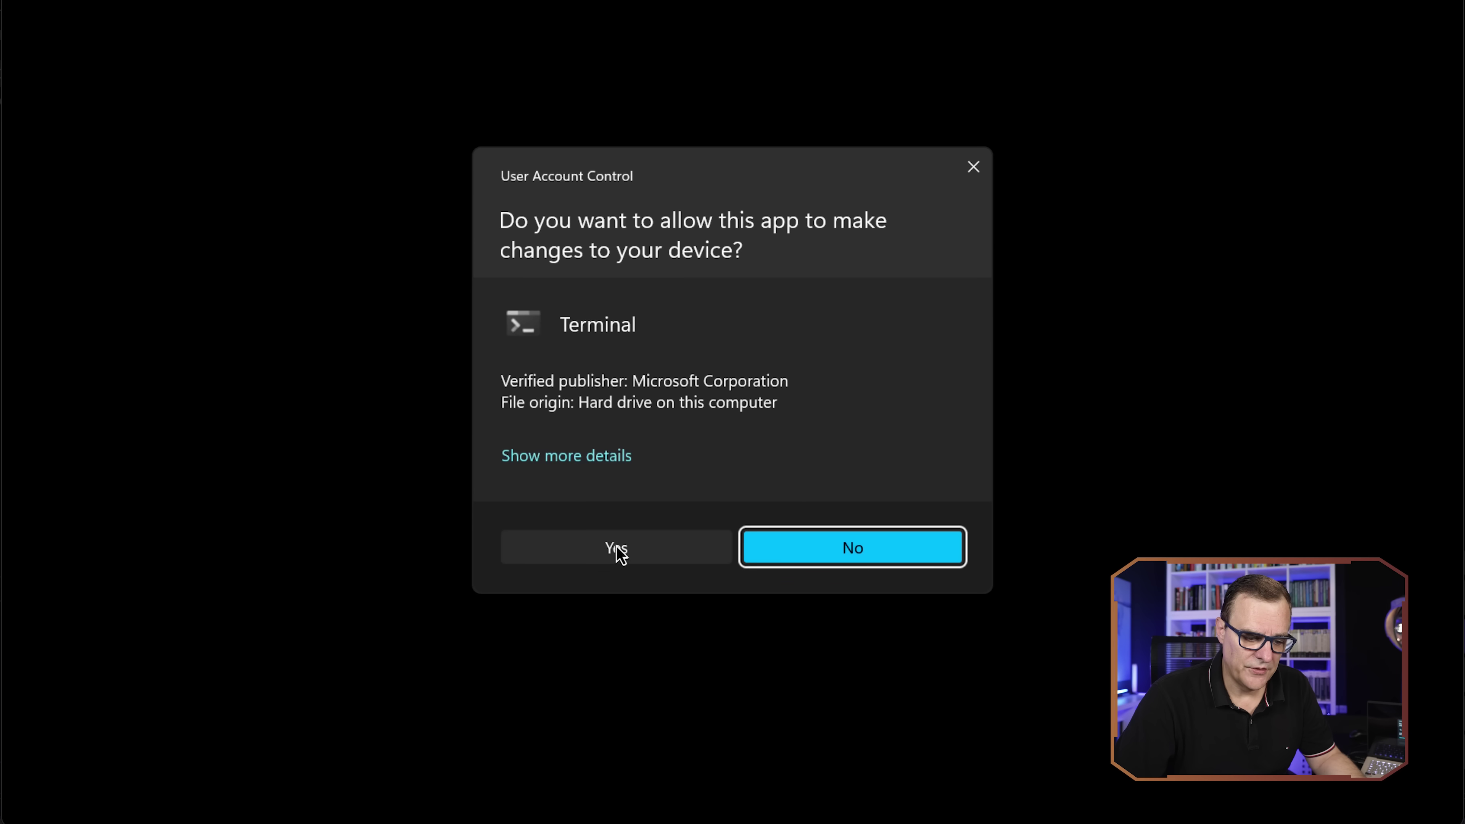
click(617, 549)
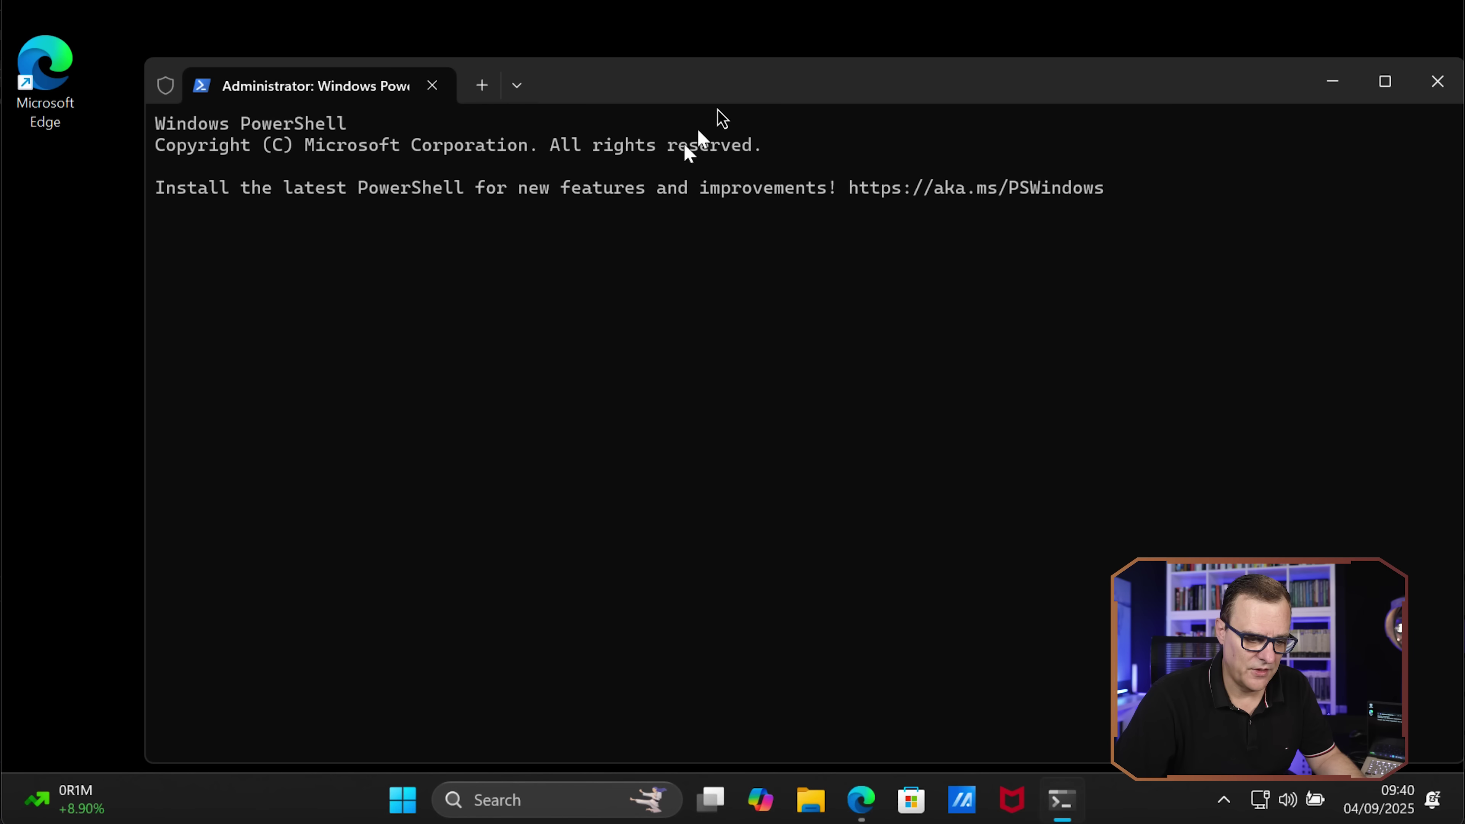
double_click(764, 83)
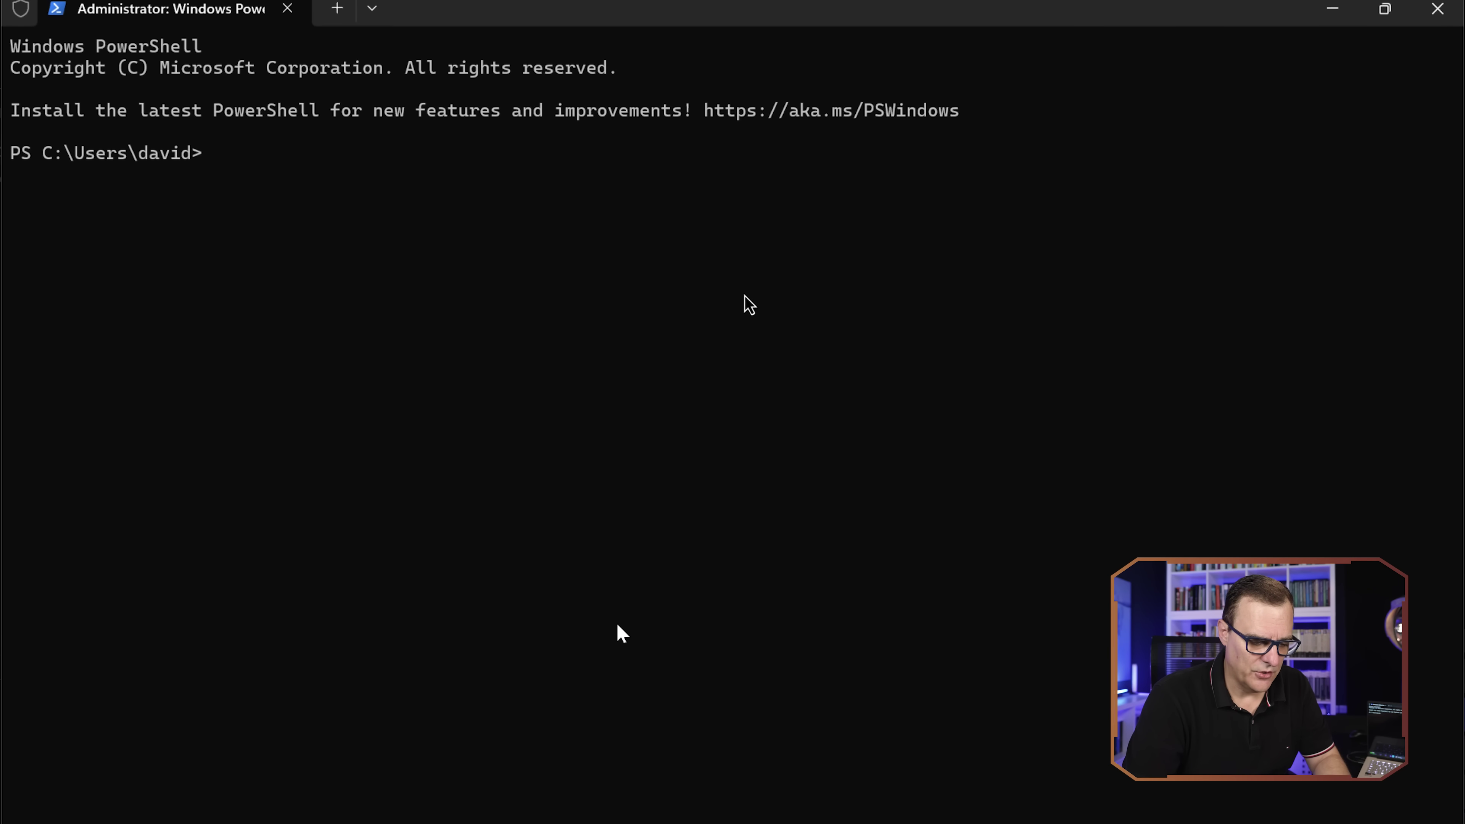
Step: Enlarge the terminal text and paste the iwr WinUtil launch command at the prompt
key(ctrl+plus)
key(ctrl+plus)
key(ctrl+plus)
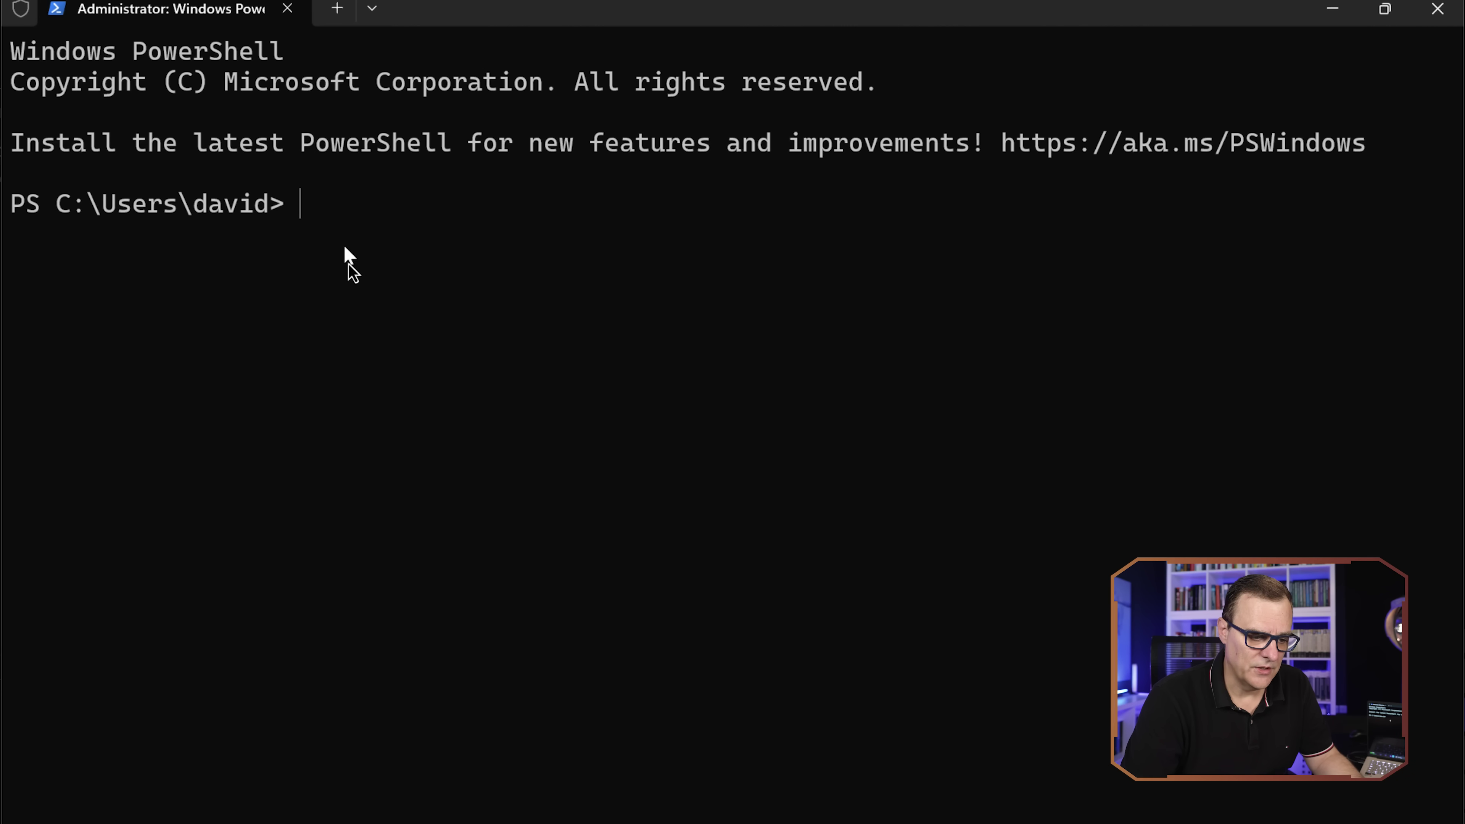
text(iwr -useb https://christitus.com/win | iex)
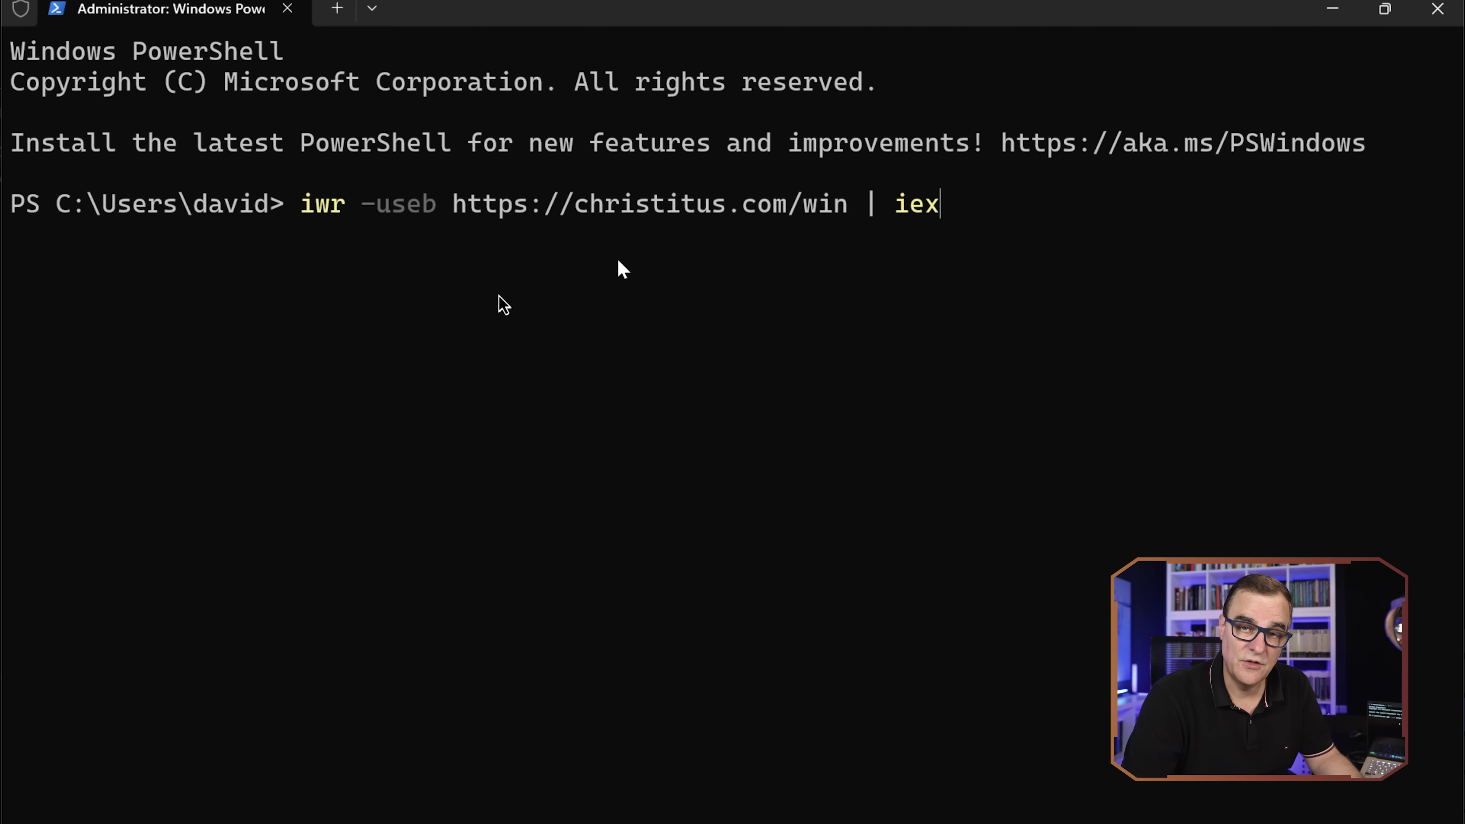
key(alt+Tab)
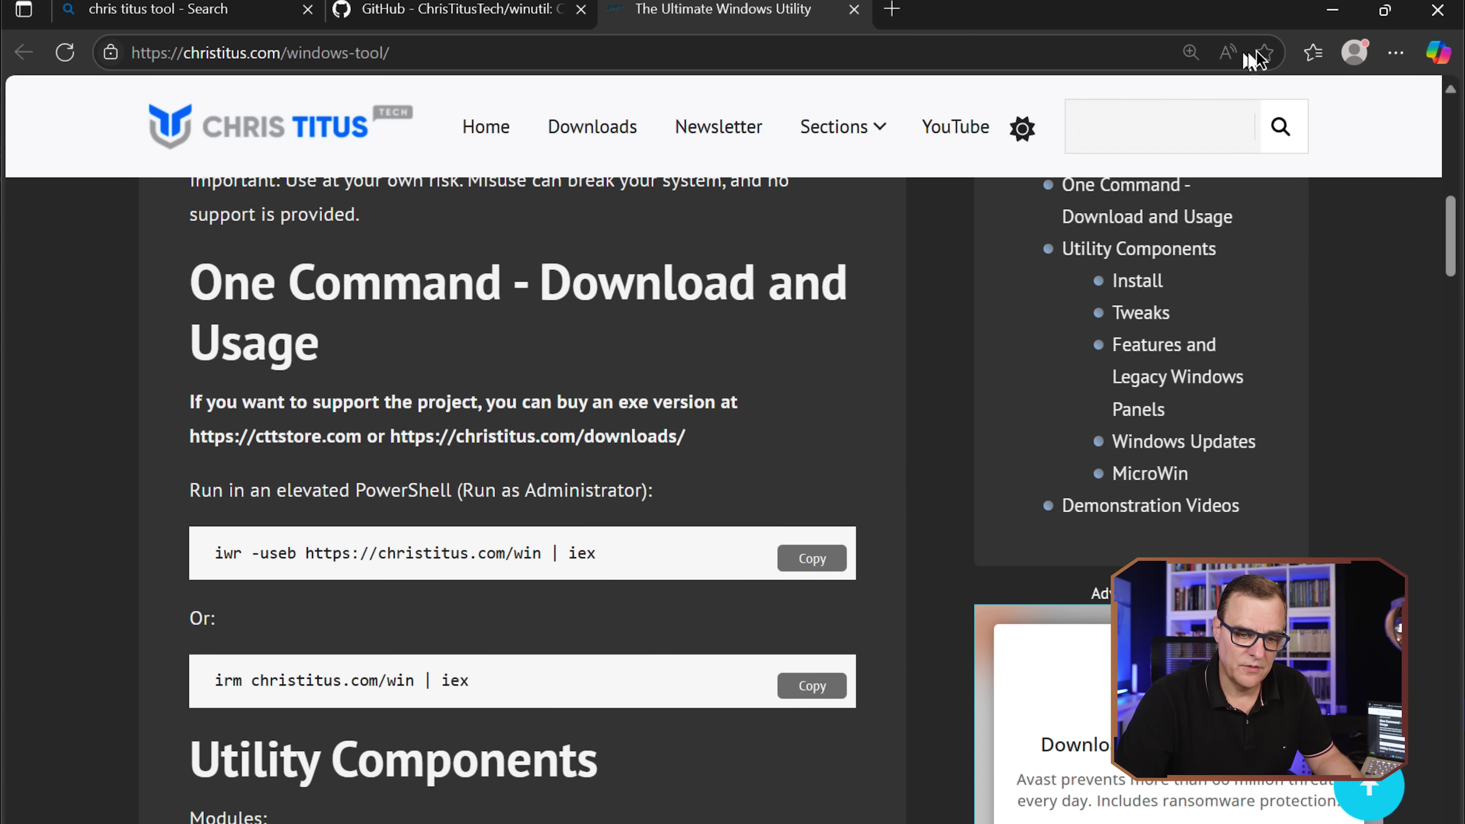
click(1330, 10)
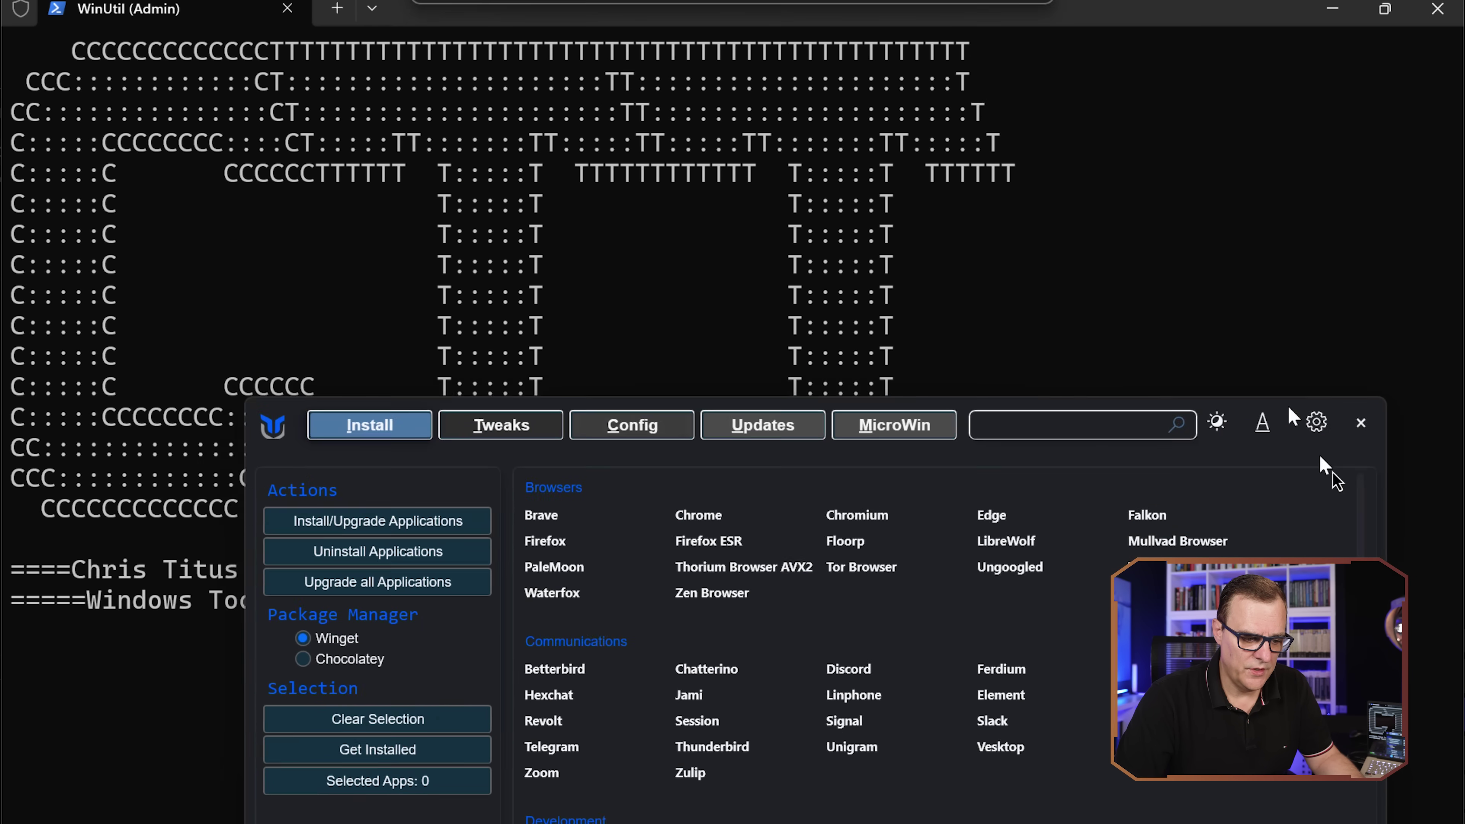
Step: Tick Brave under Browsers in WinUtil's Install tab and install it, watching the log
drag(1296, 418, 1211, 113)
click(1332, 9)
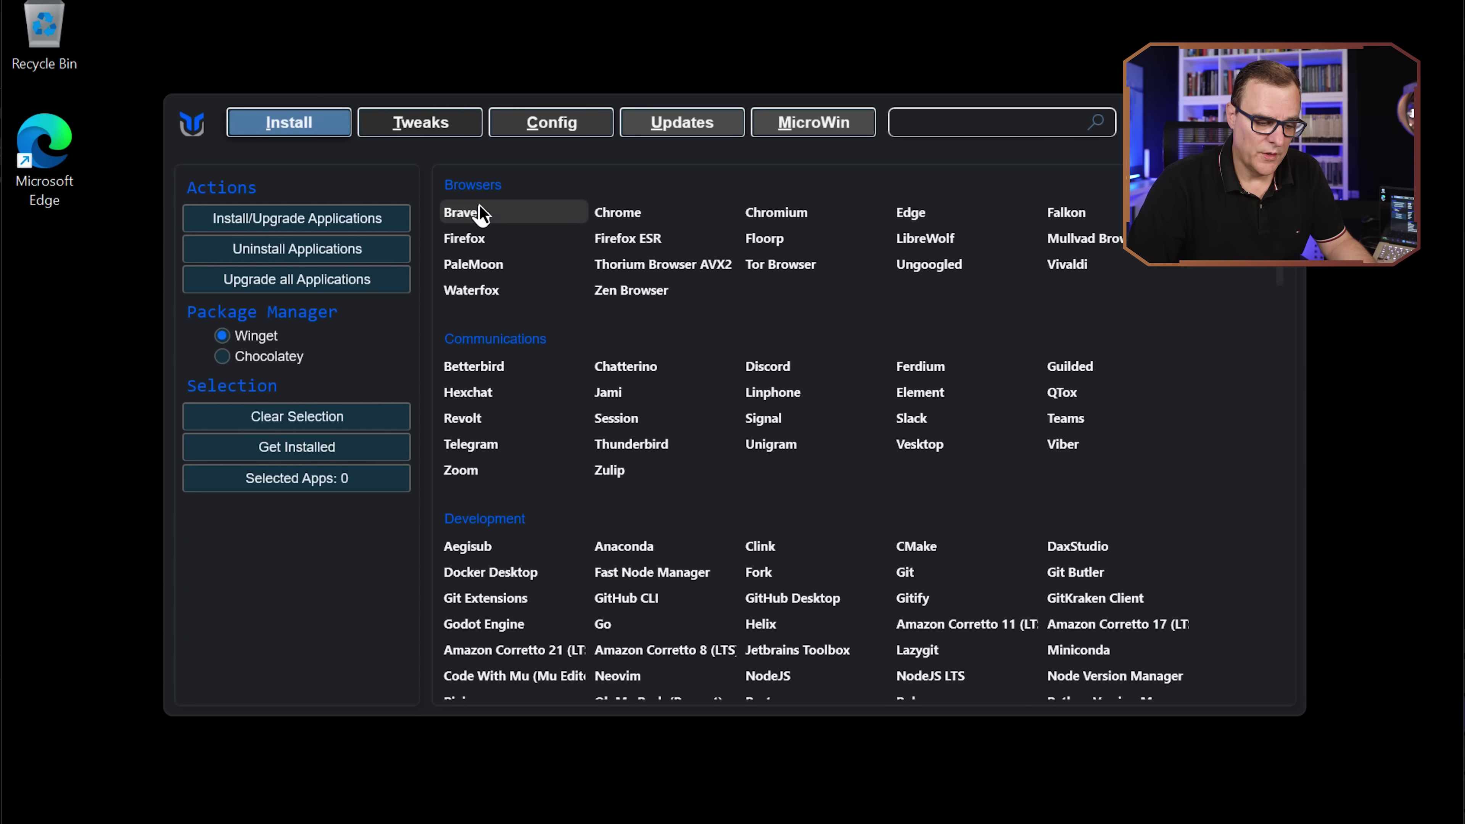
click(483, 220)
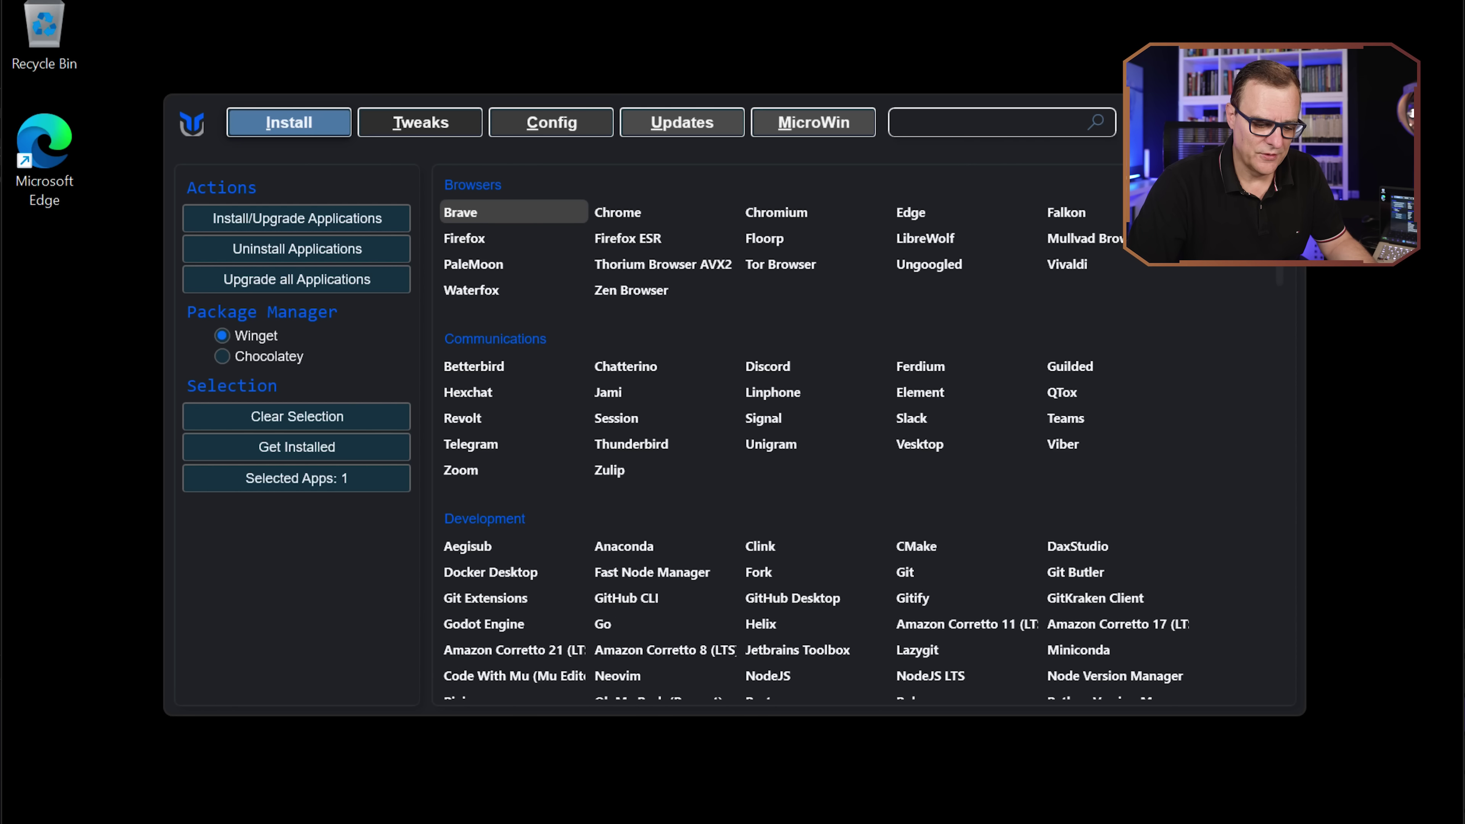
click(1022, 816)
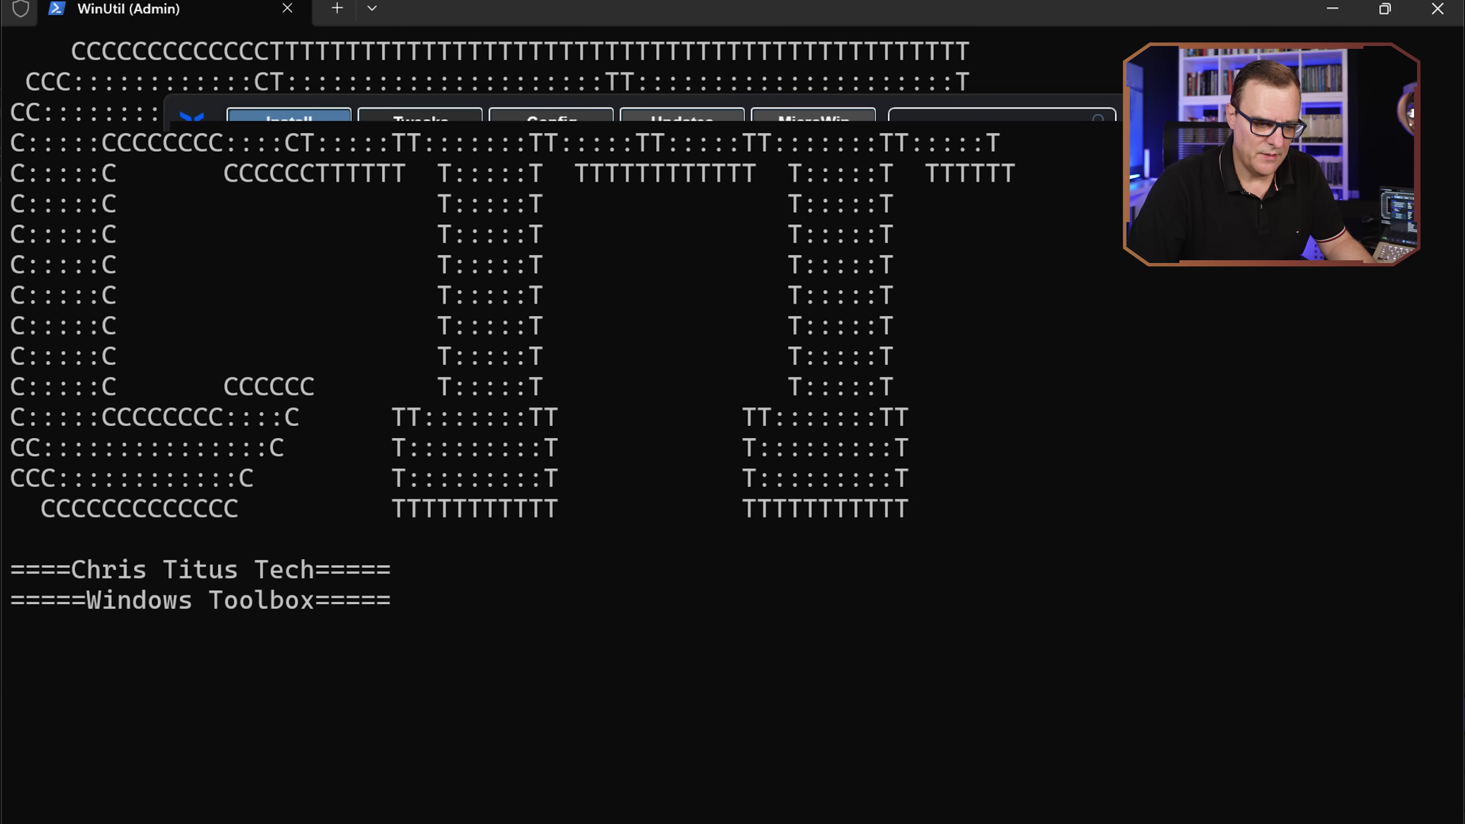
click(1087, 721)
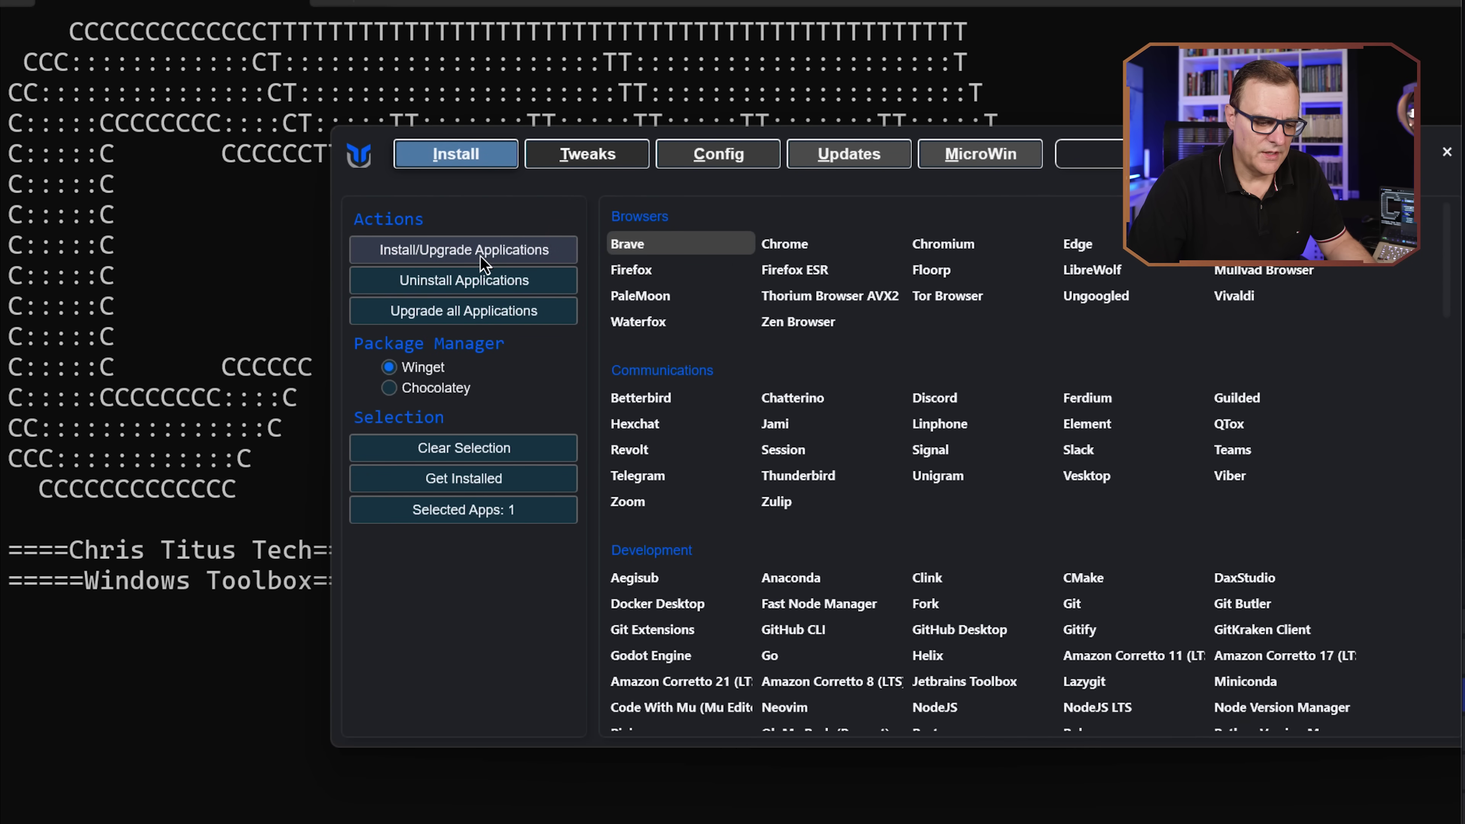
click(483, 265)
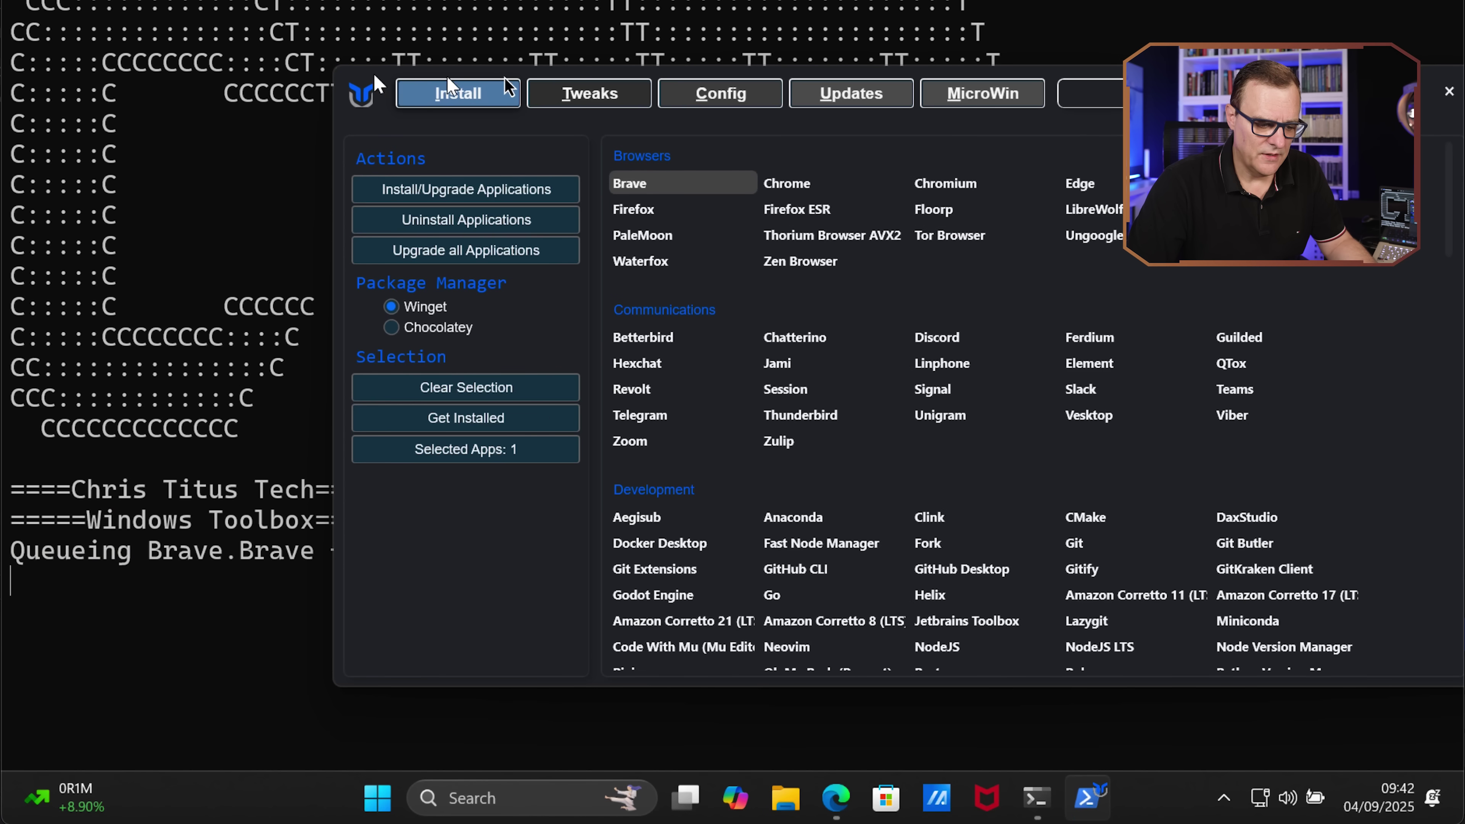
drag(378, 83, 623, 87)
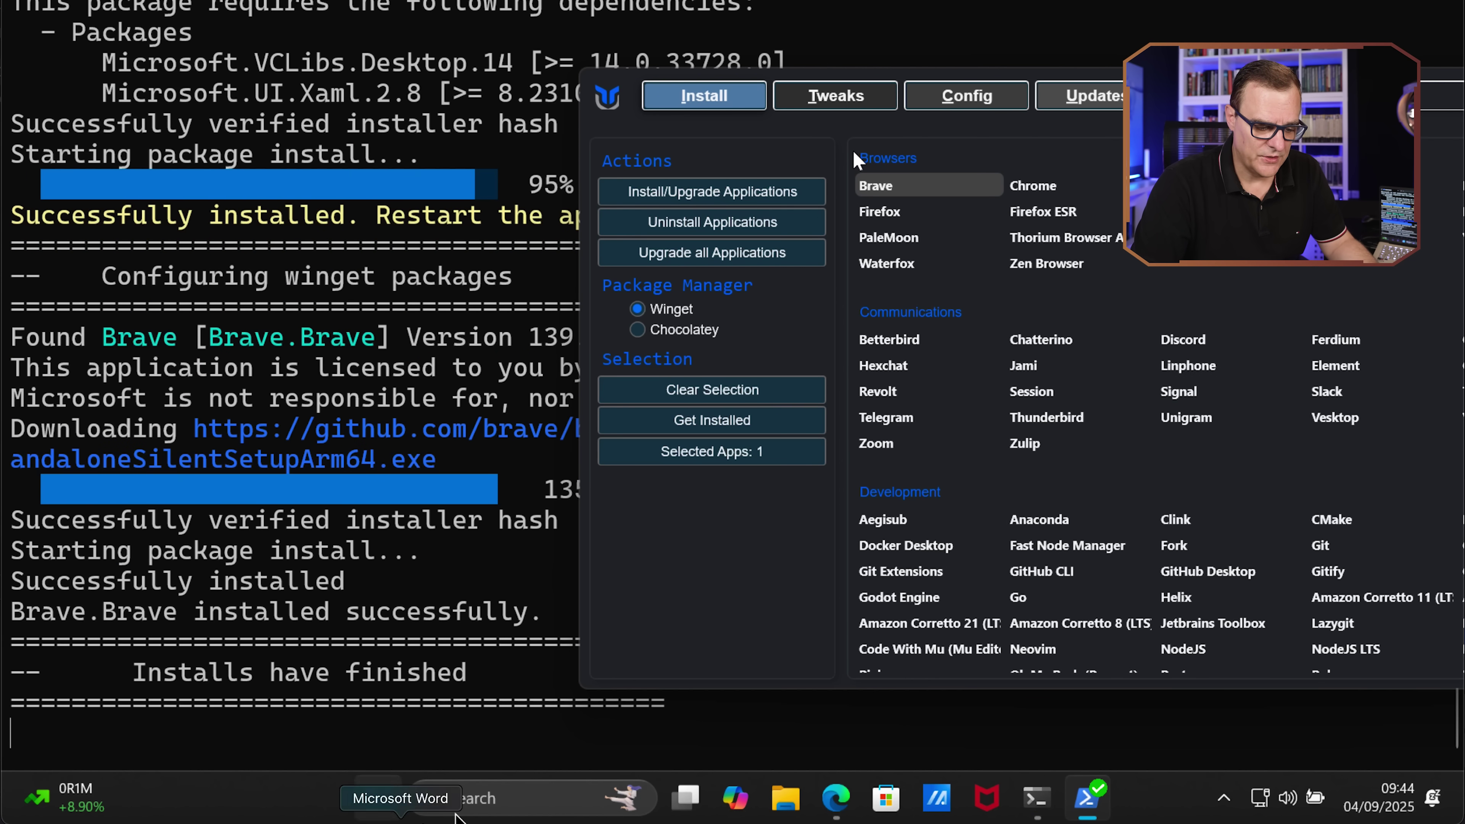
Step: Launch the newly installed Brave browser from Windows search ('br')
click(484, 804)
text(br)
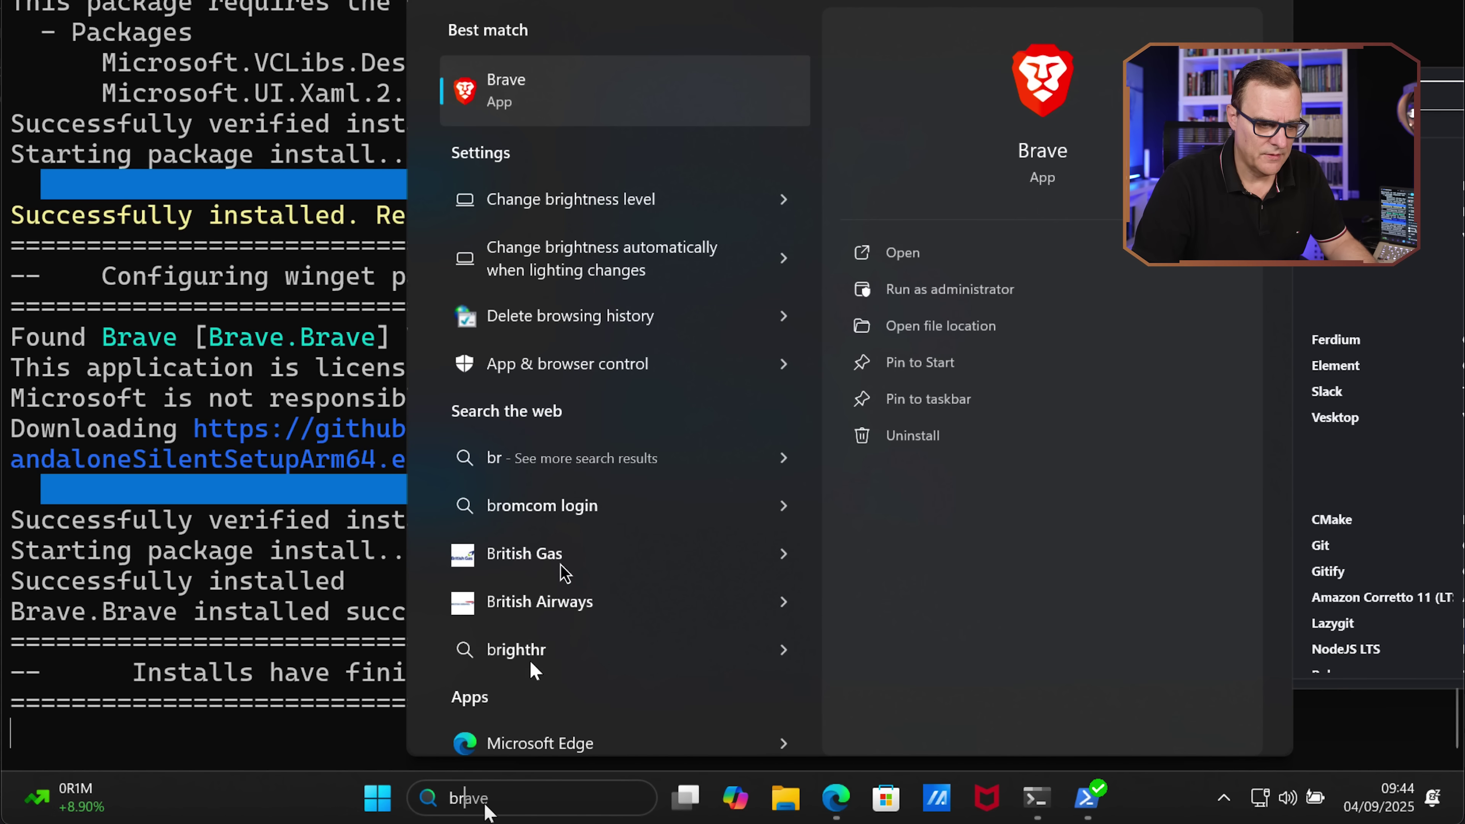
click(575, 105)
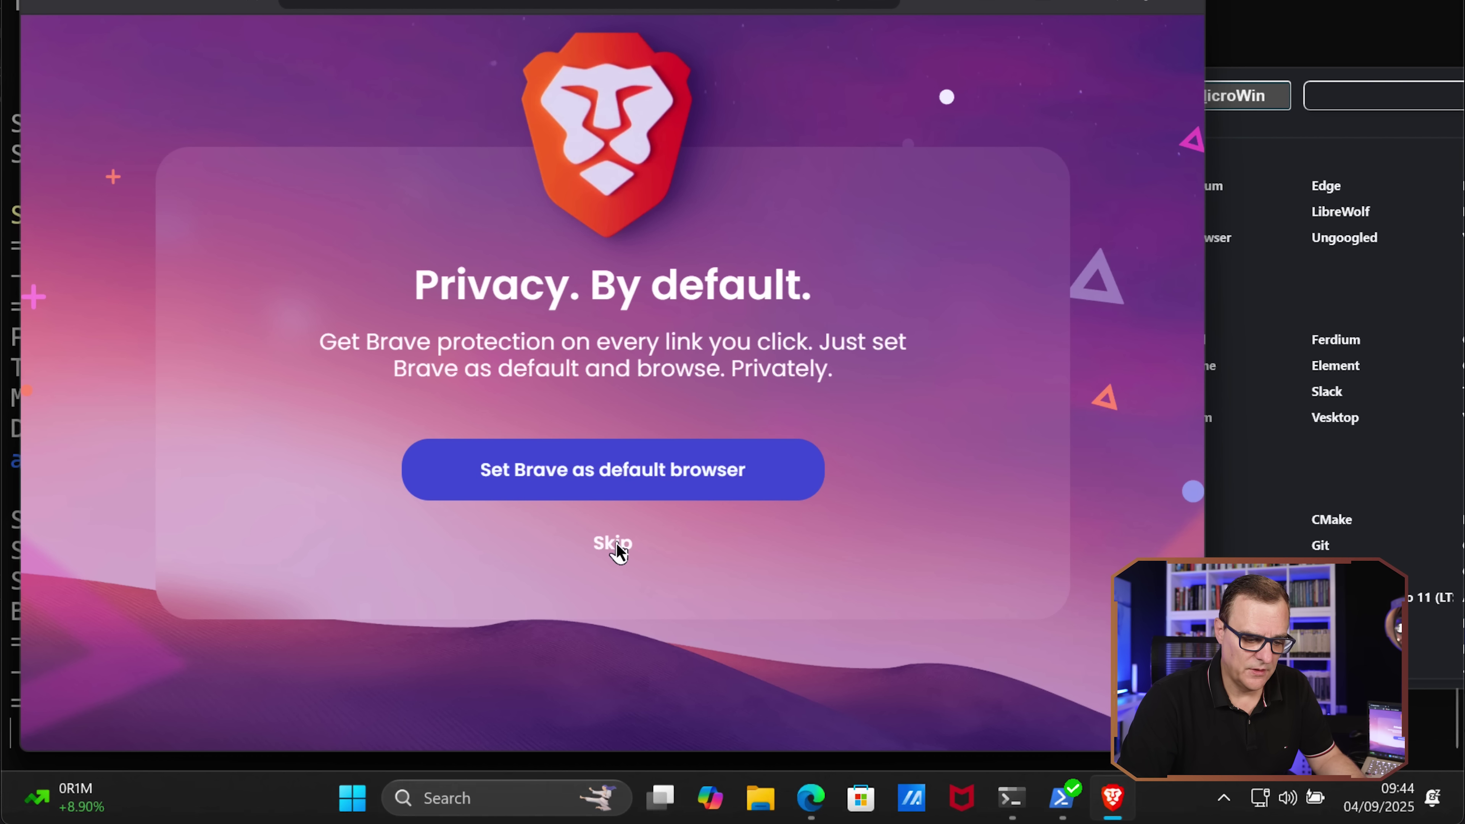
Step: Dismiss the default-browser prompt, skip import, decline Brave Search contribution, and finish setup
click(620, 458)
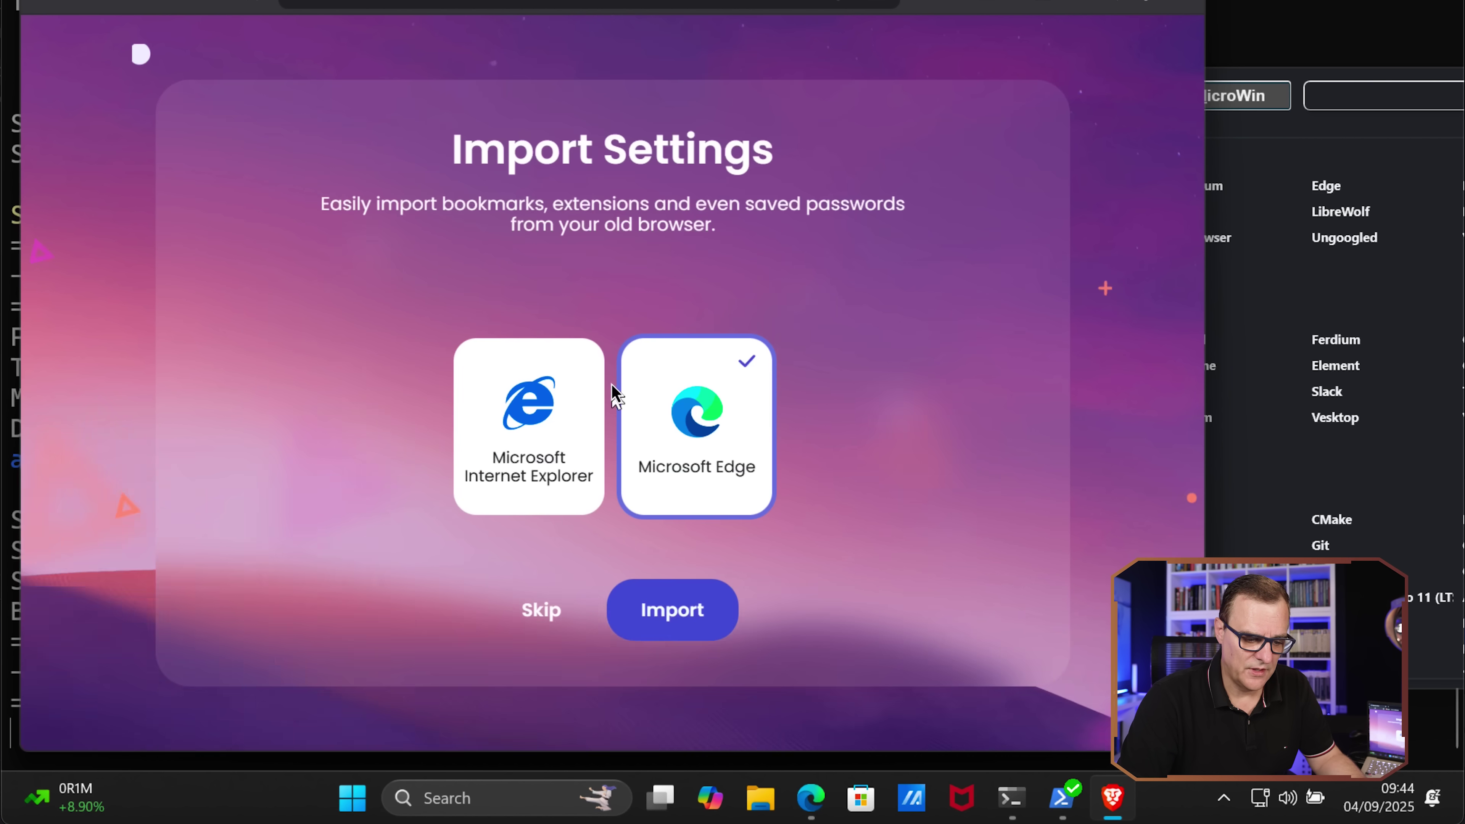
click(536, 612)
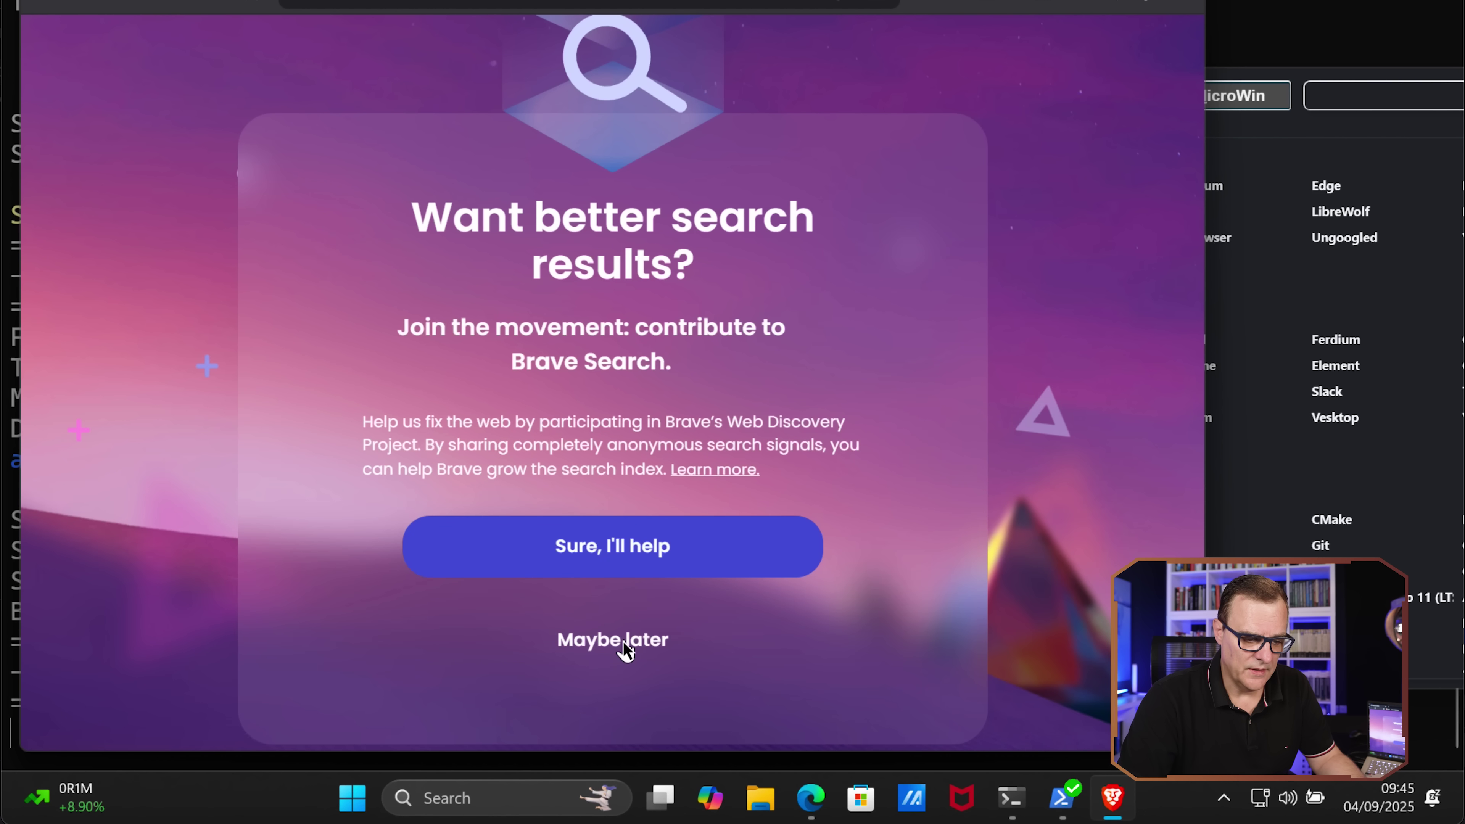
click(622, 641)
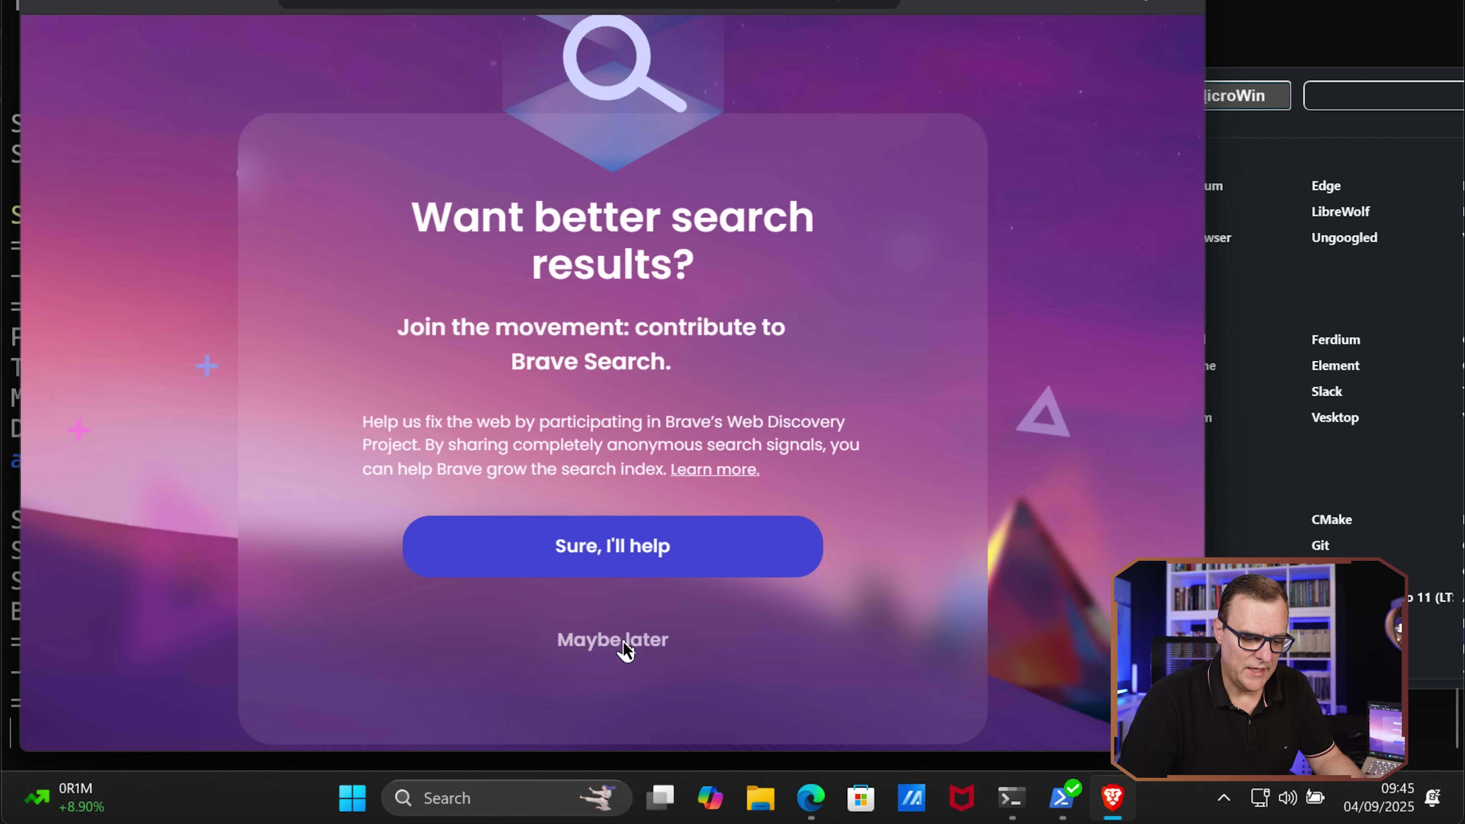
click(623, 641)
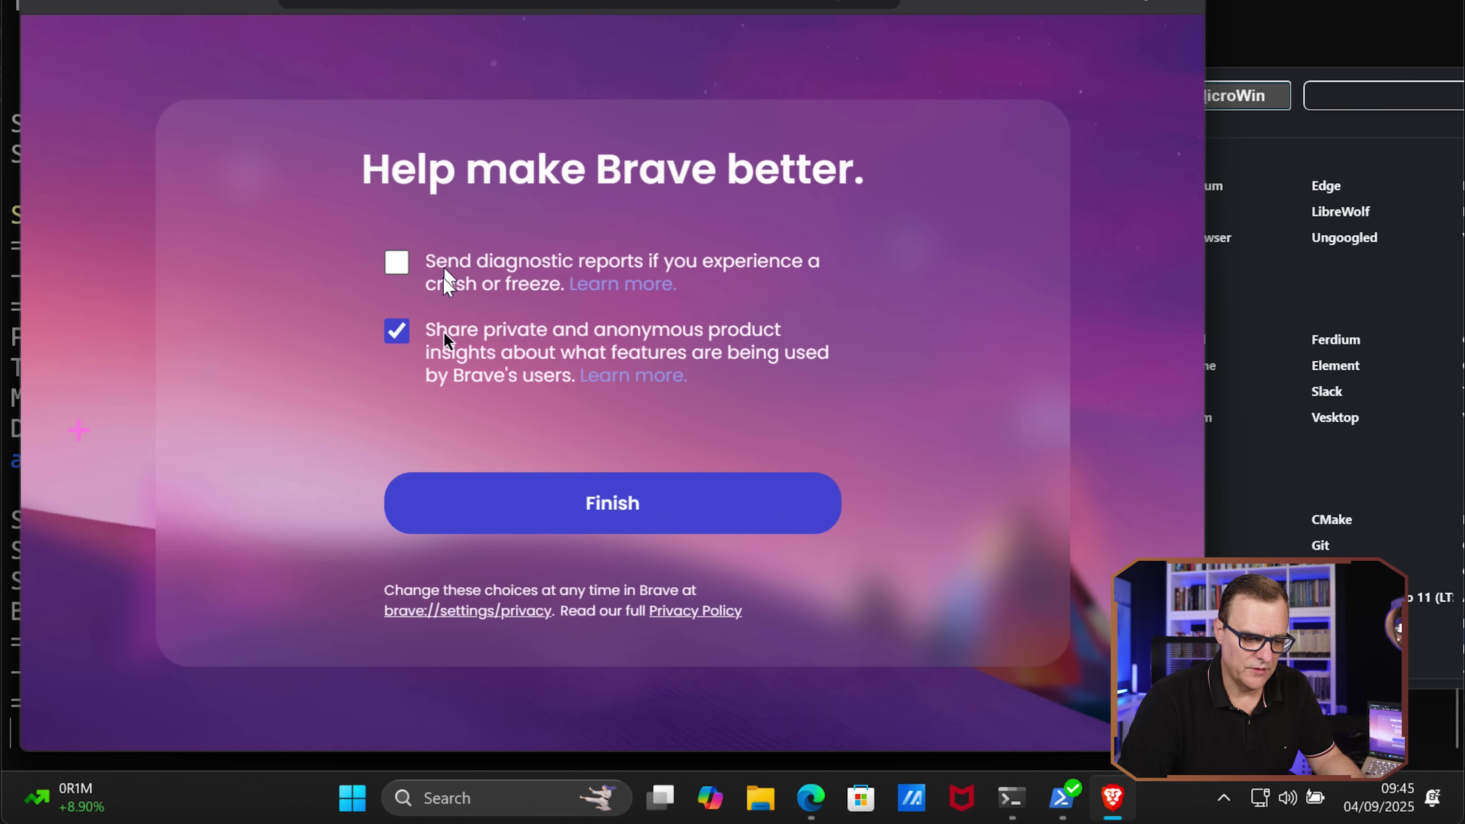
click(593, 504)
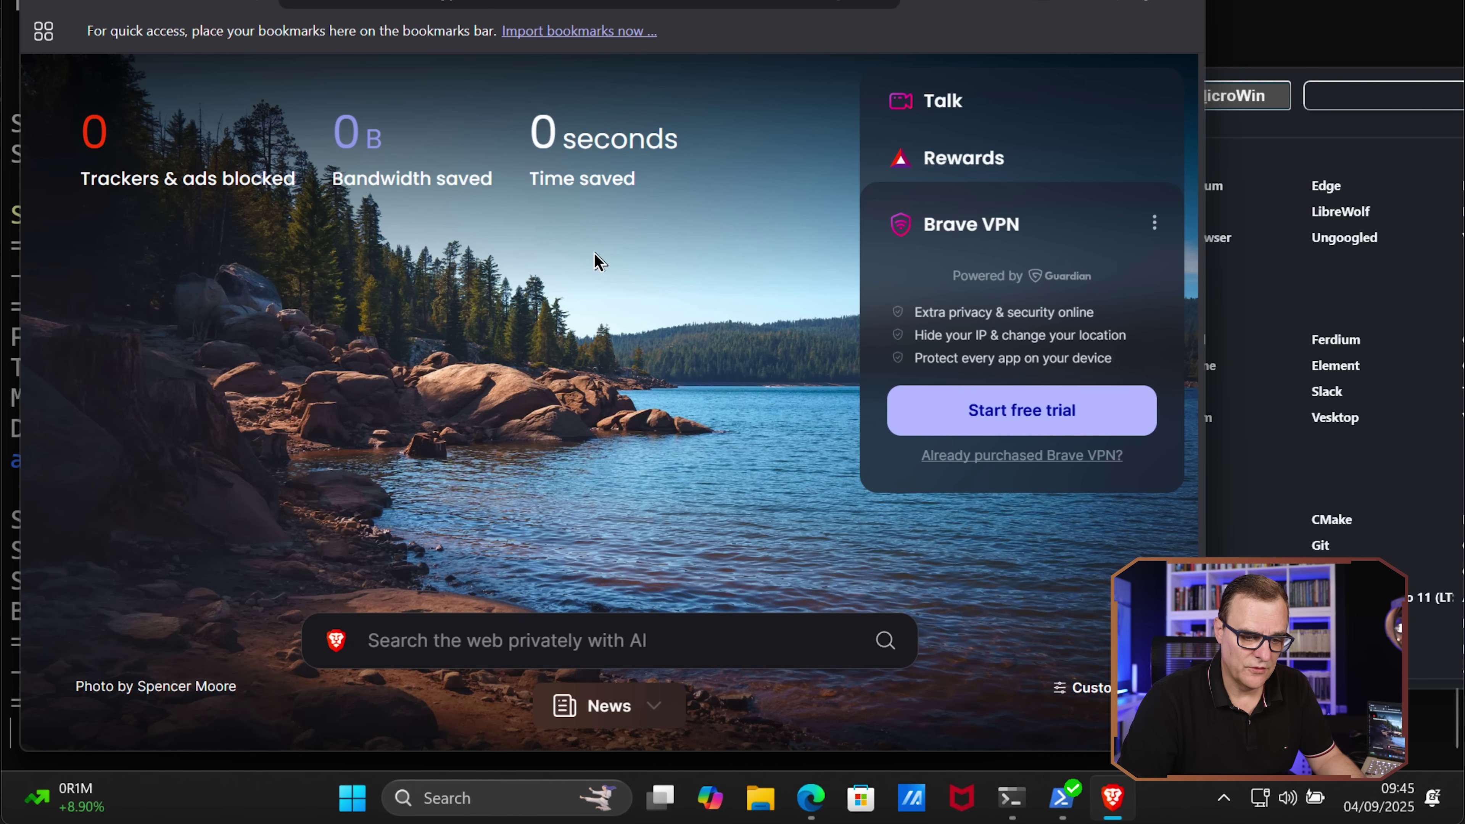
Step: Turn off the new-tab background images, Brave Stats, Top Sites and Clock
click(1106, 690)
click(958, 220)
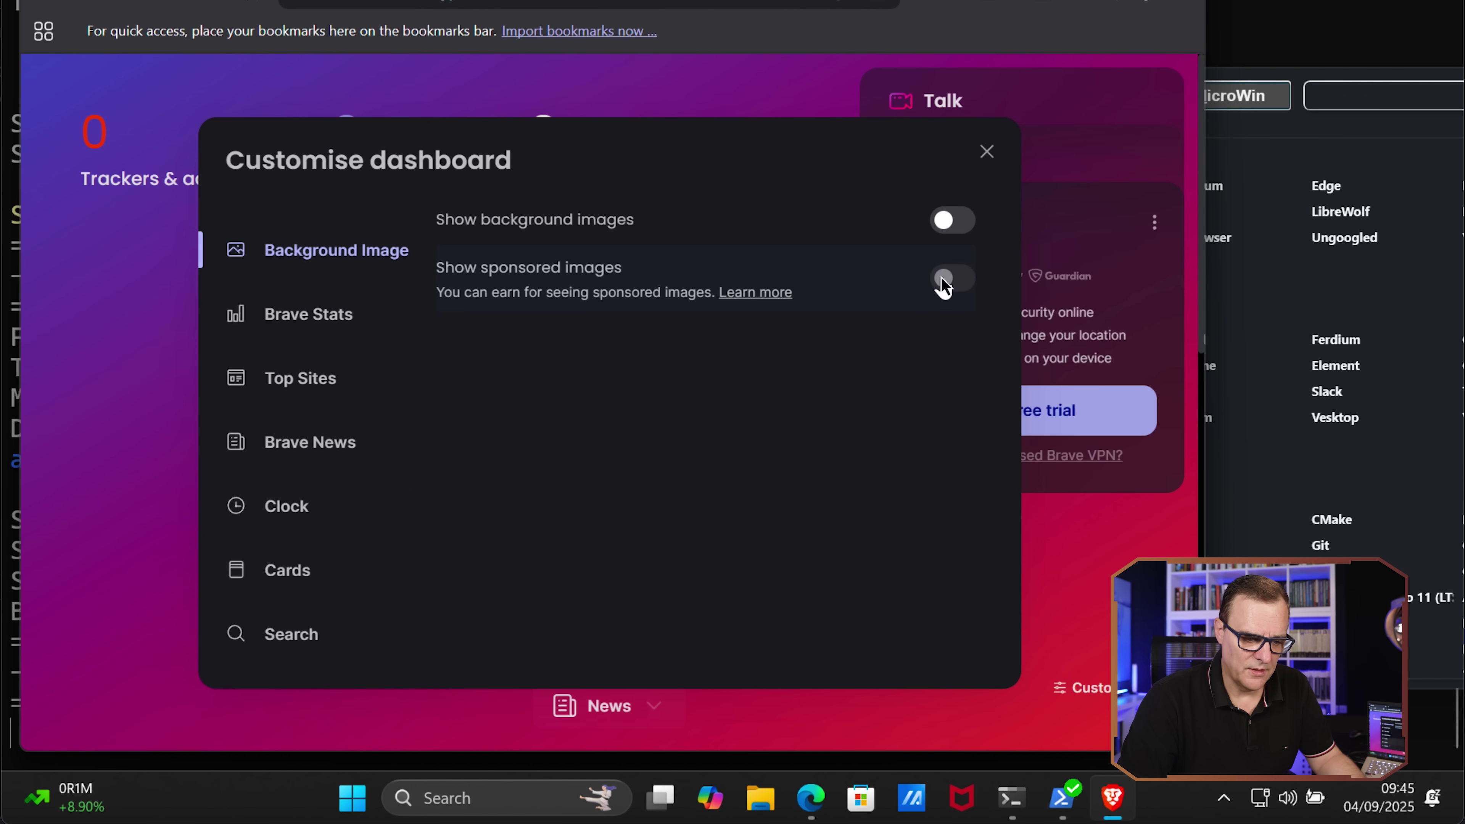
click(342, 323)
click(950, 220)
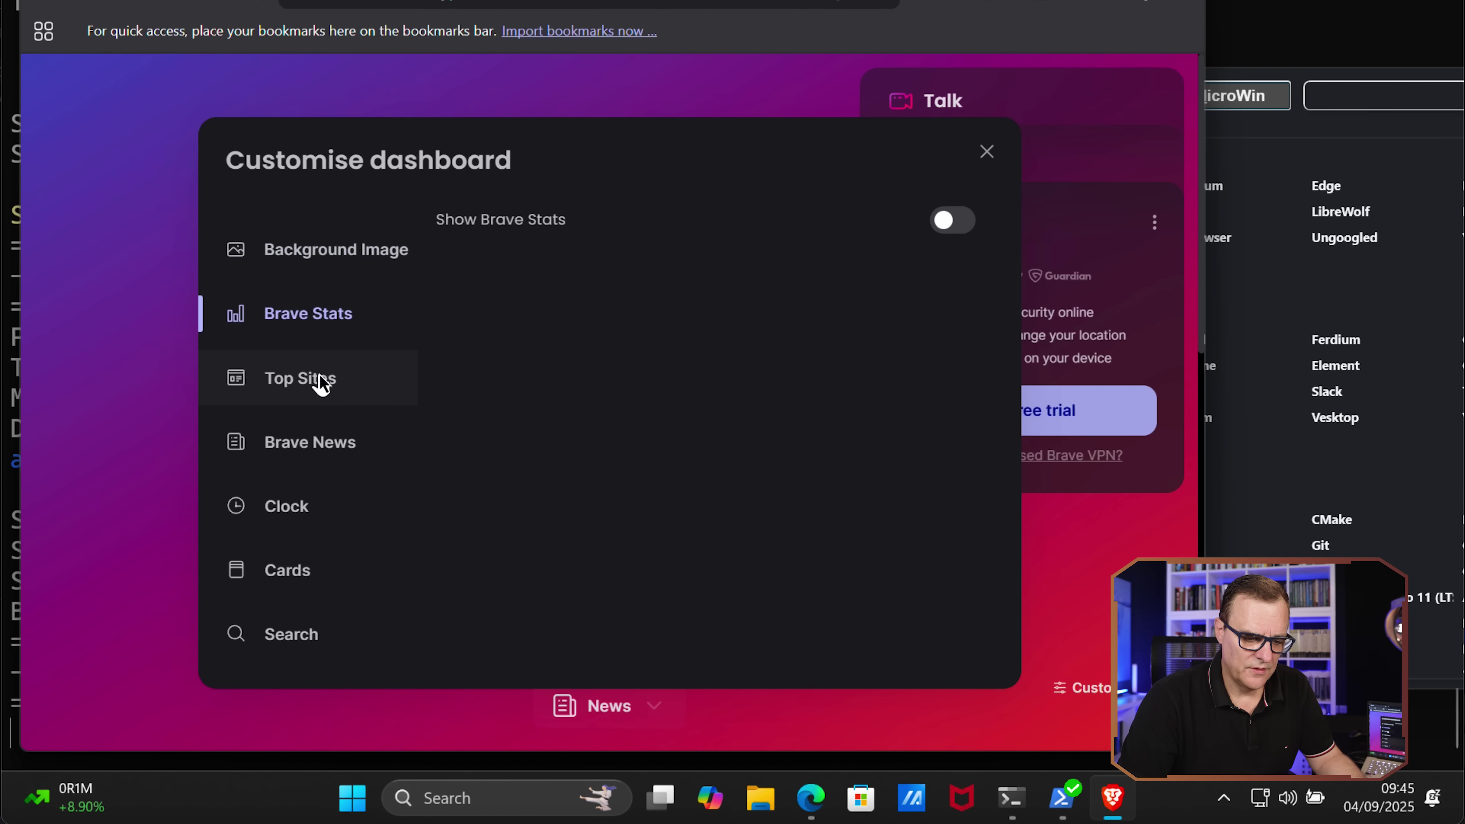
click(300, 378)
click(952, 221)
click(286, 506)
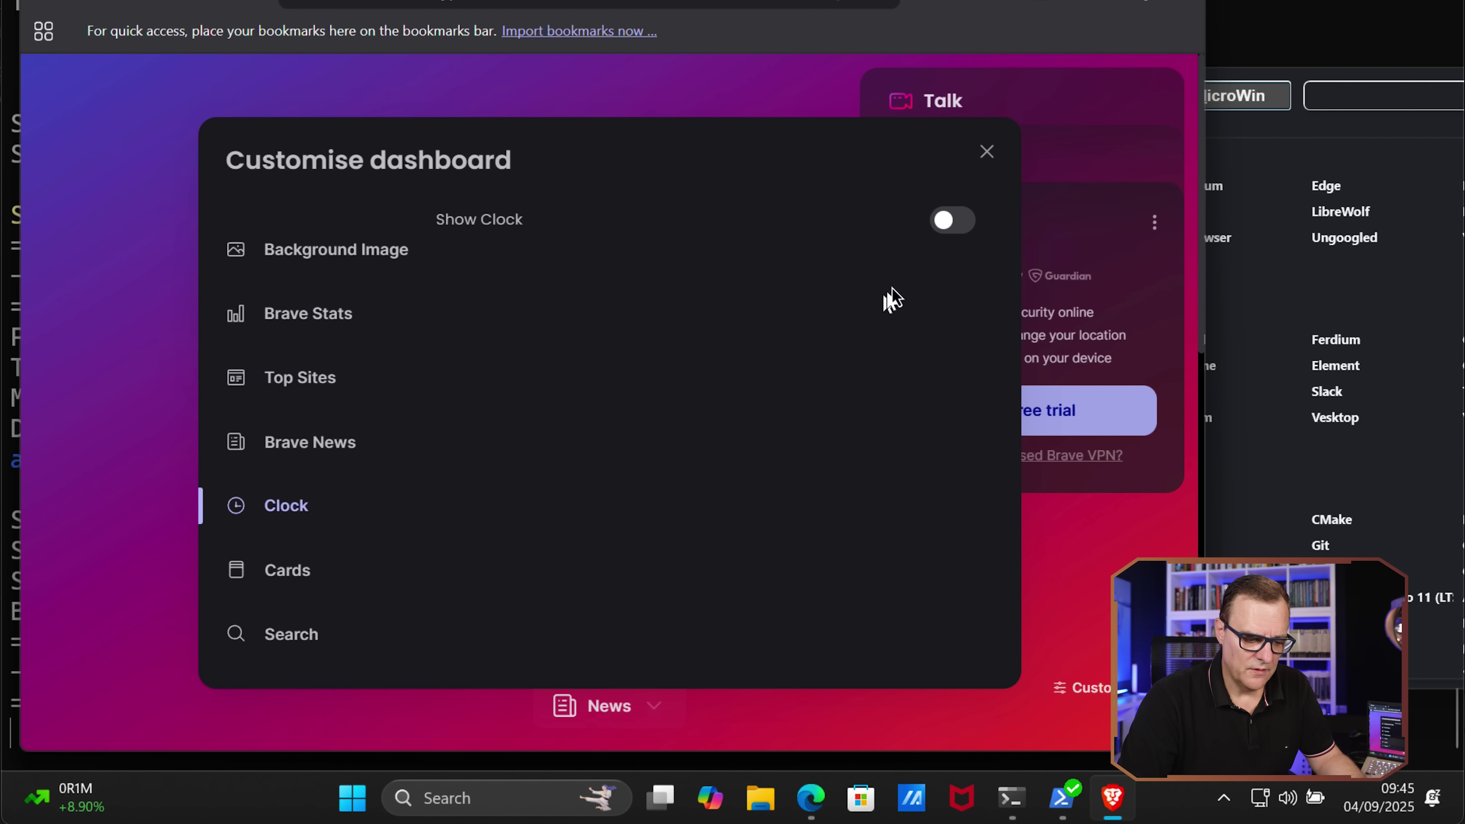
Step: Hide the Talk, Brave Rewards and Brave VPN cards from the new tab
click(268, 584)
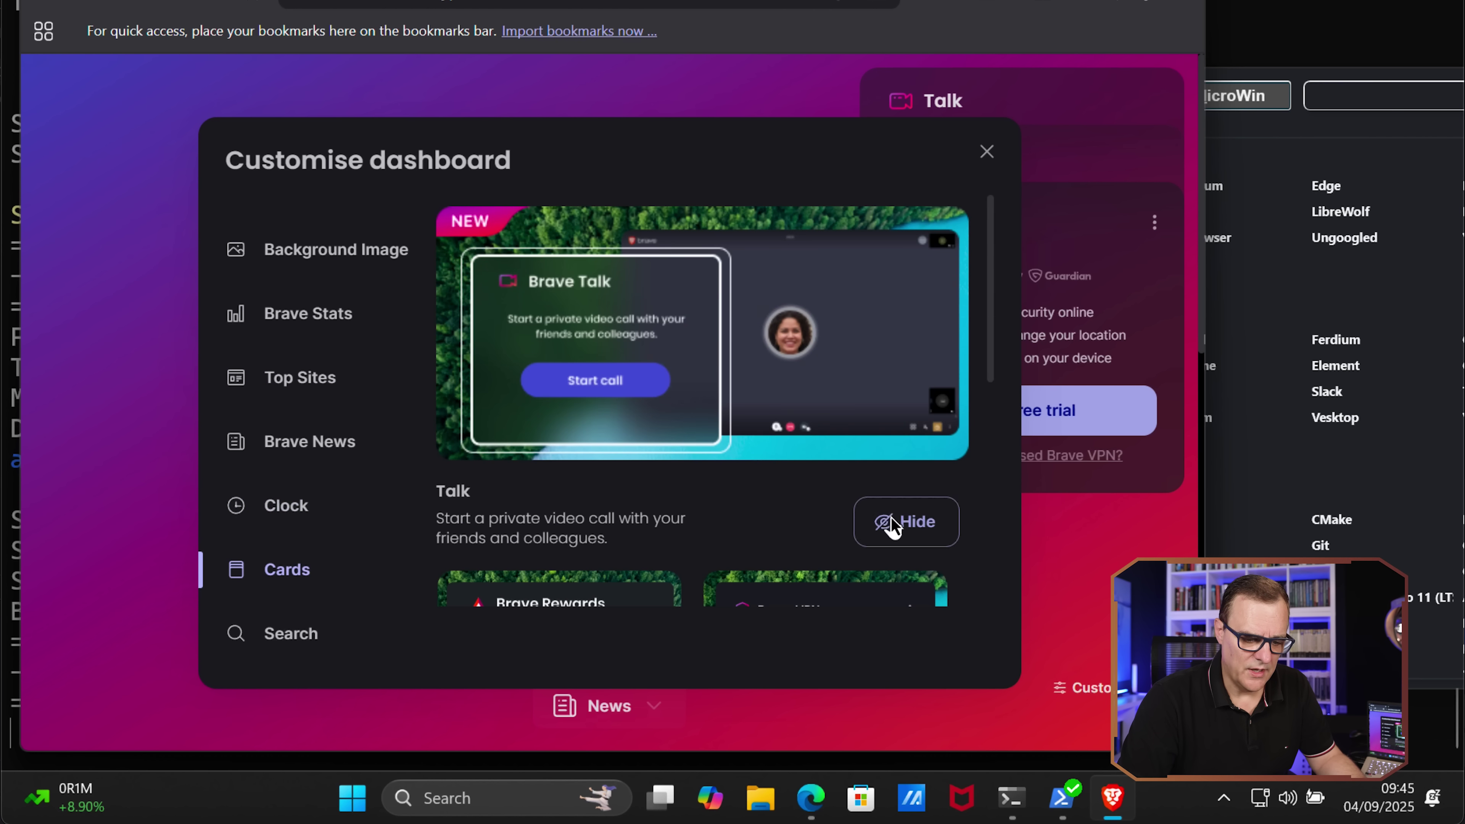
click(892, 523)
scroll(749, 490, down, 7)
click(490, 439)
click(786, 434)
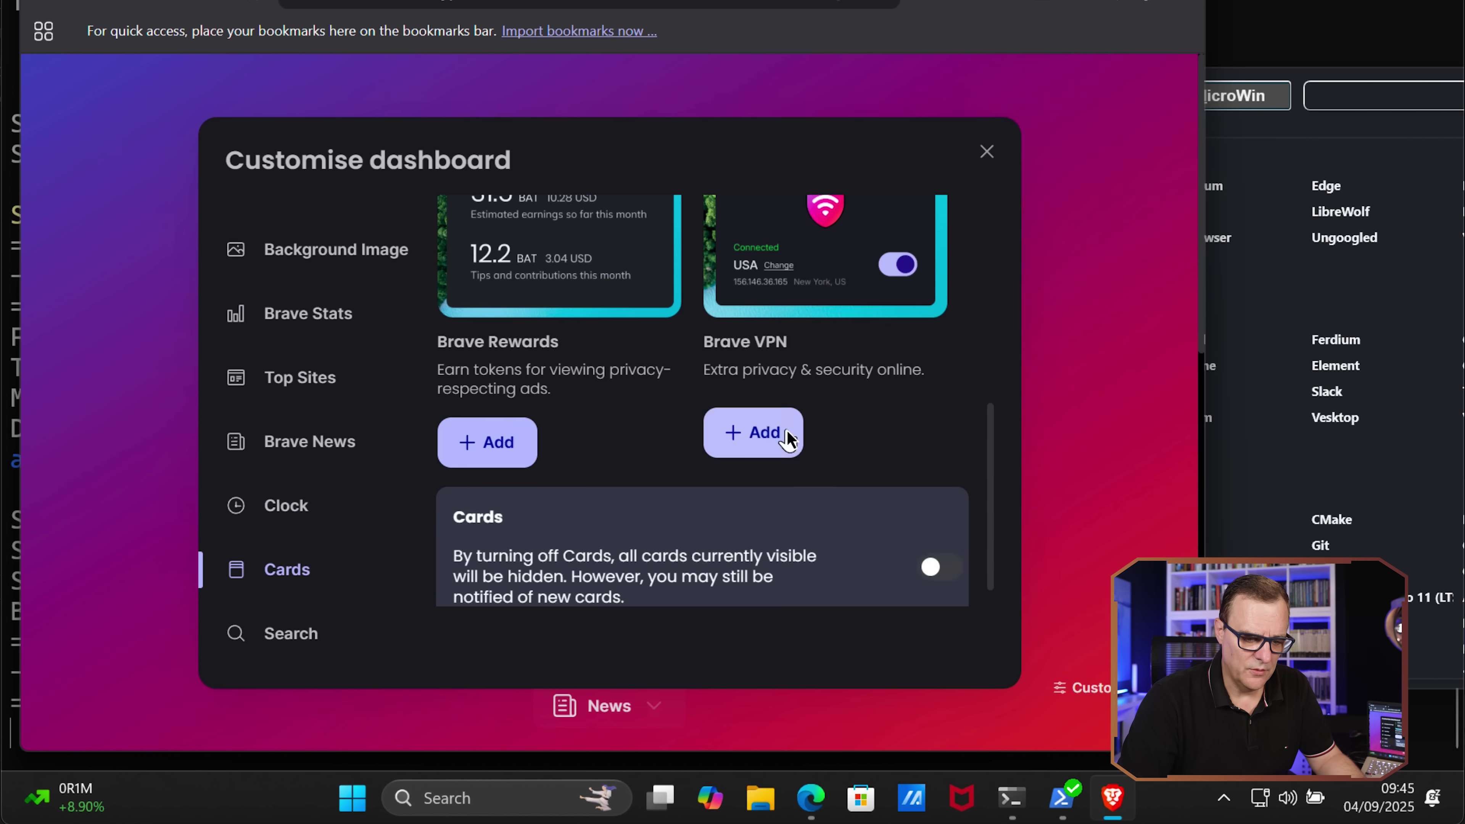
scroll(461, 476, down, 1)
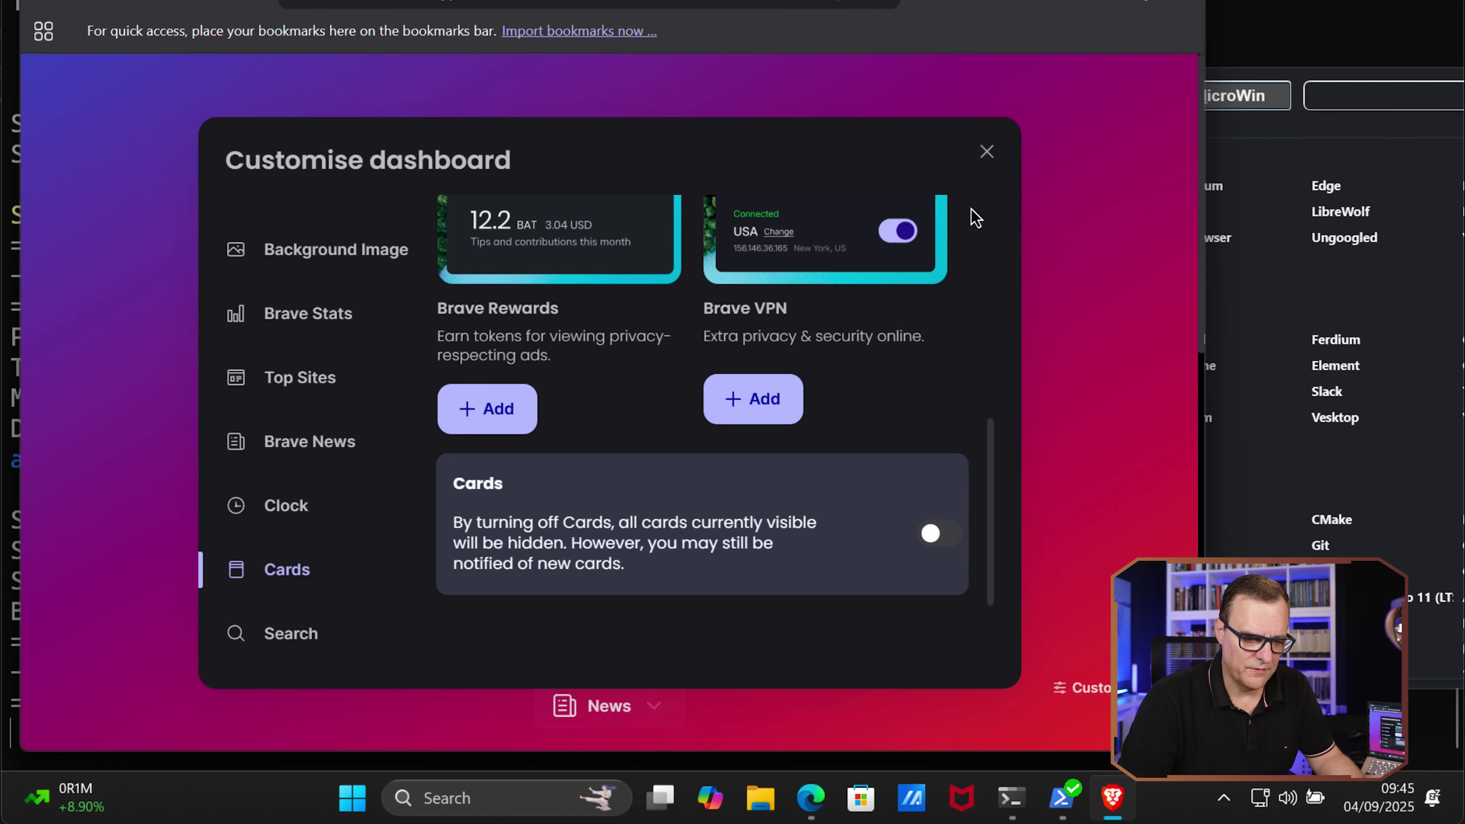
Step: Decline turning on Brave News and close the Brave window
click(987, 152)
scroll(650, 715, down, 5)
click(630, 519)
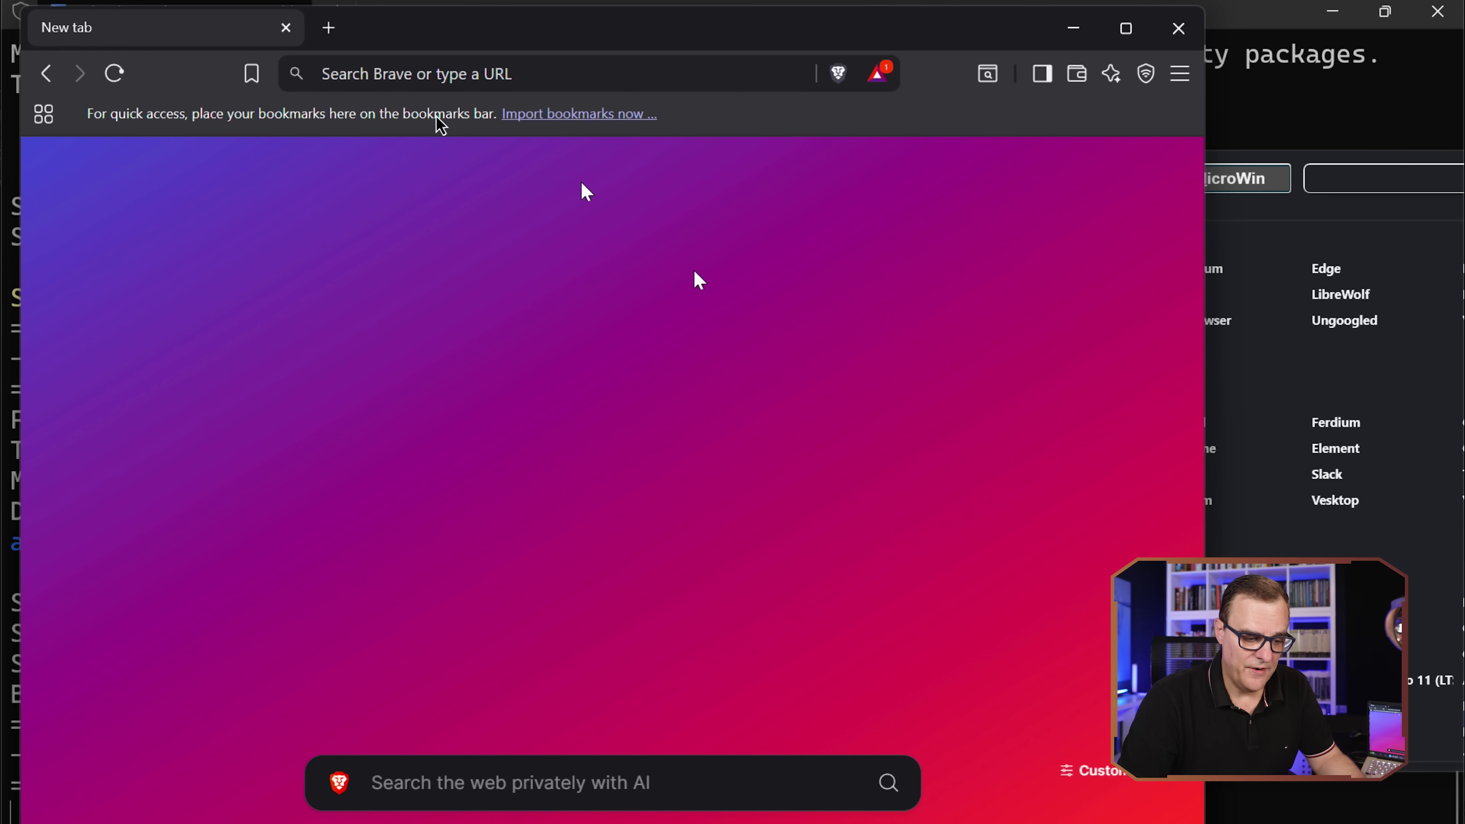
click(329, 29)
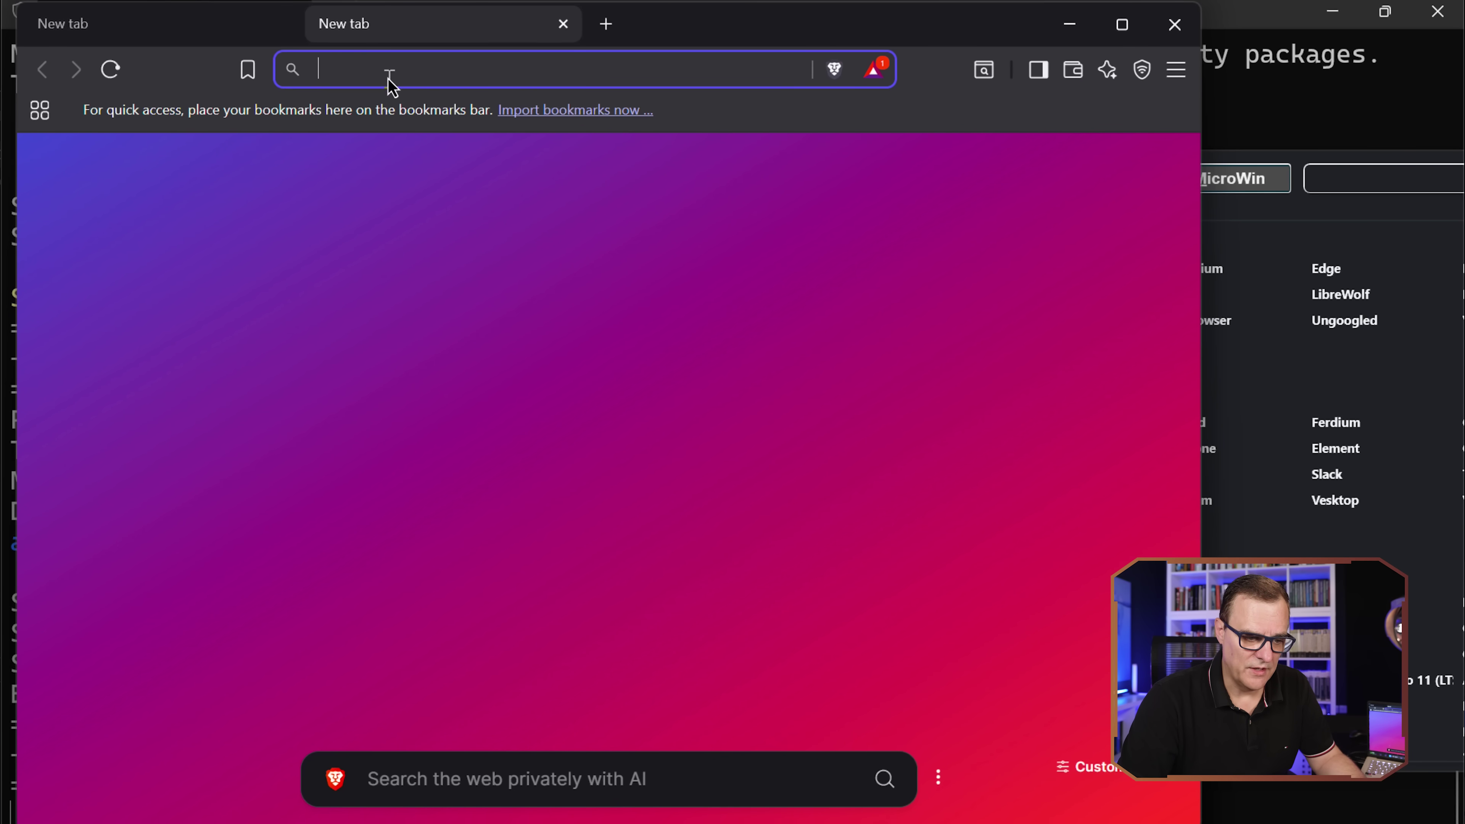
key(alt+F4)
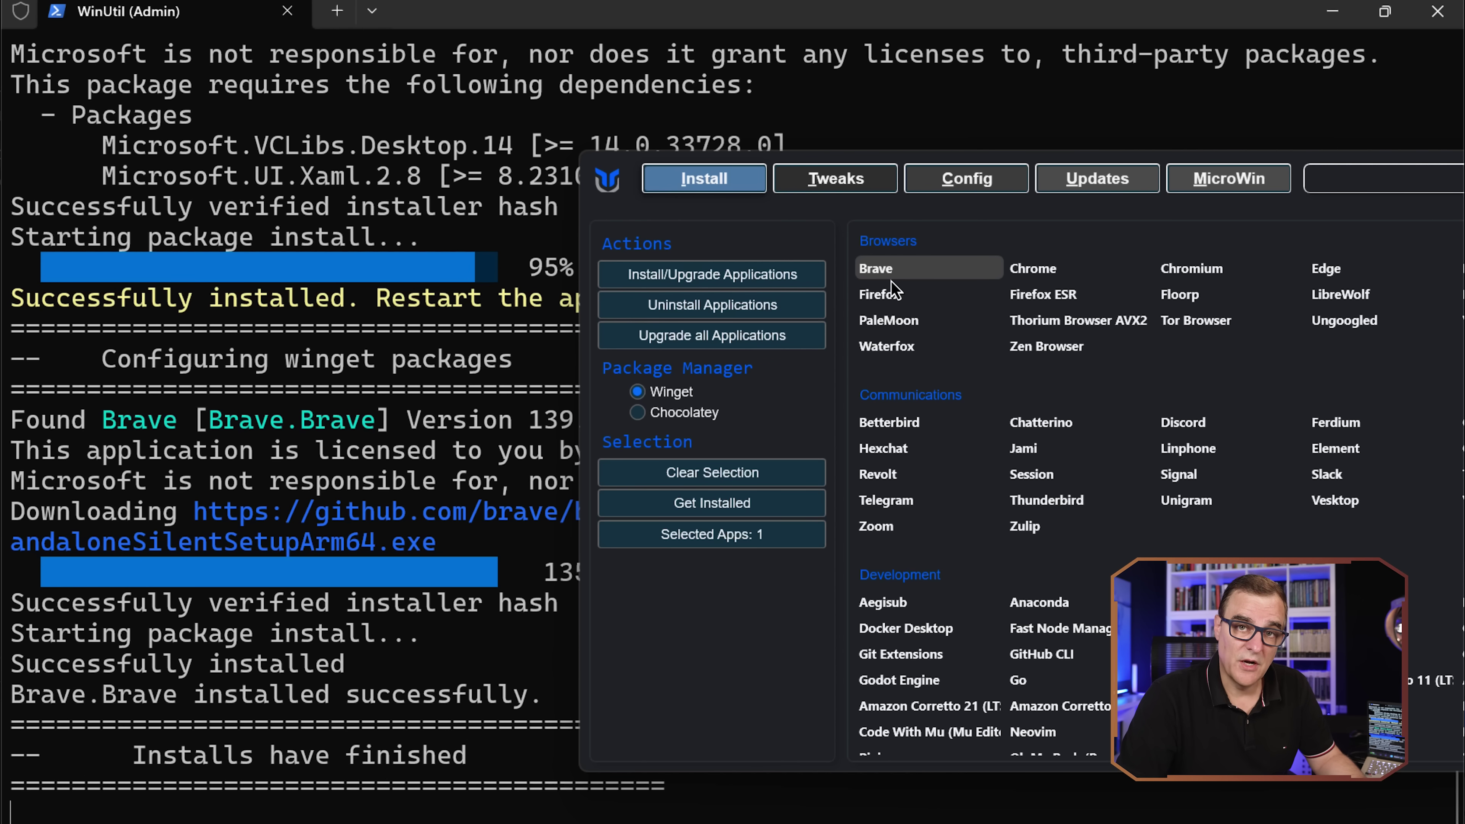
Step: Select the Standard recommended set on WinUtil's Tweaks tab
click(910, 292)
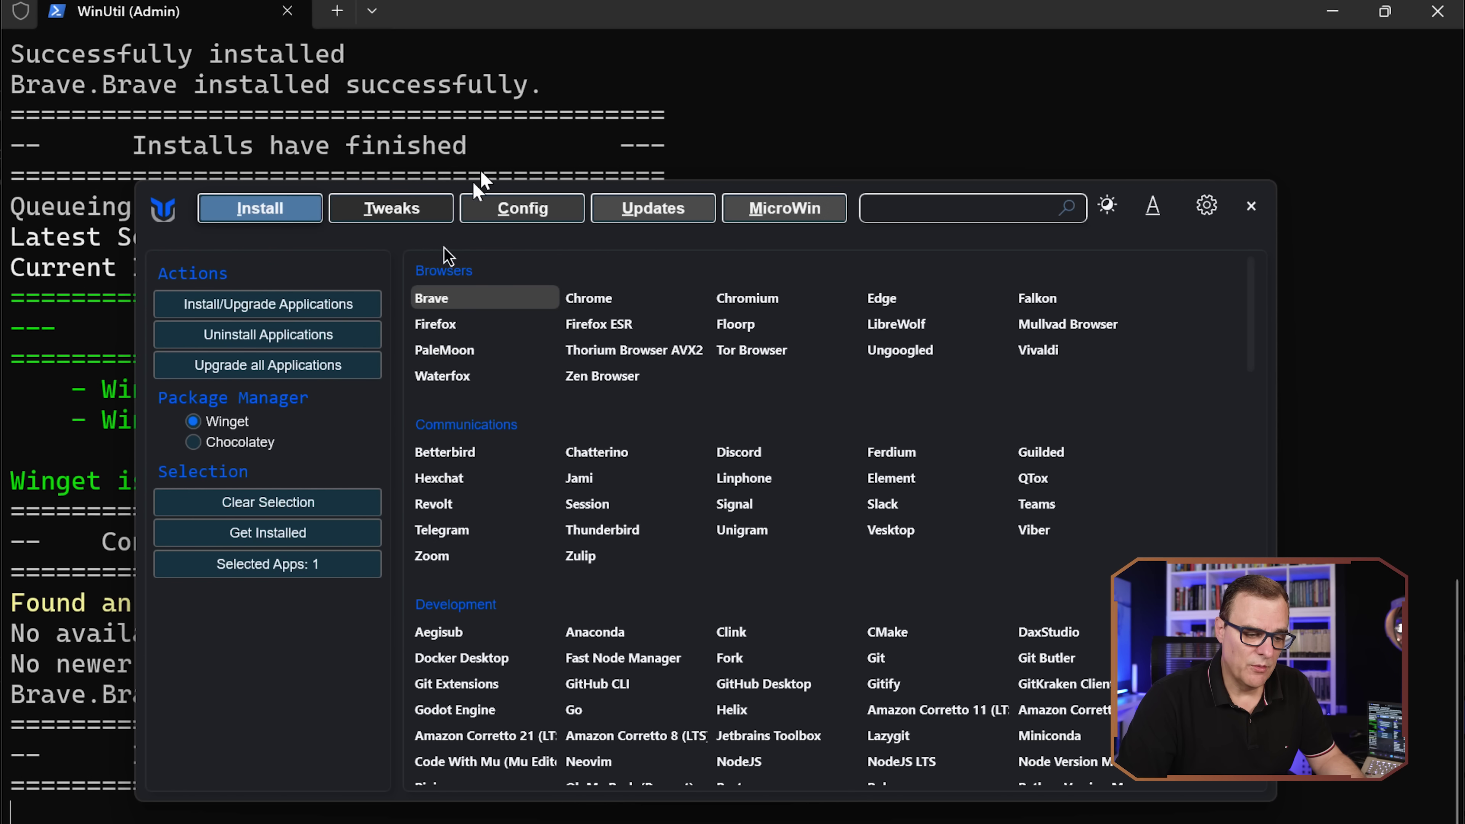
click(408, 213)
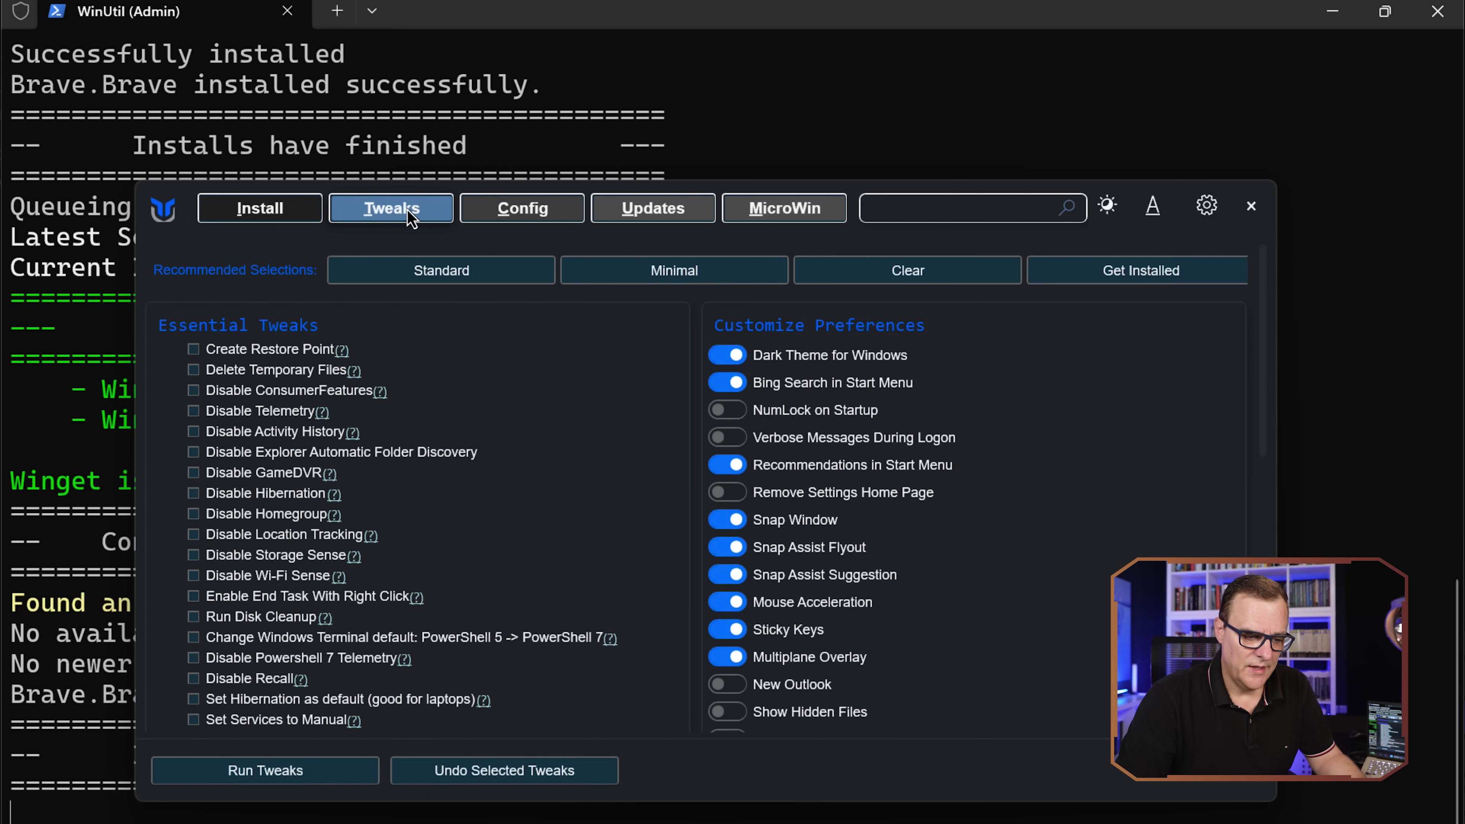
click(472, 275)
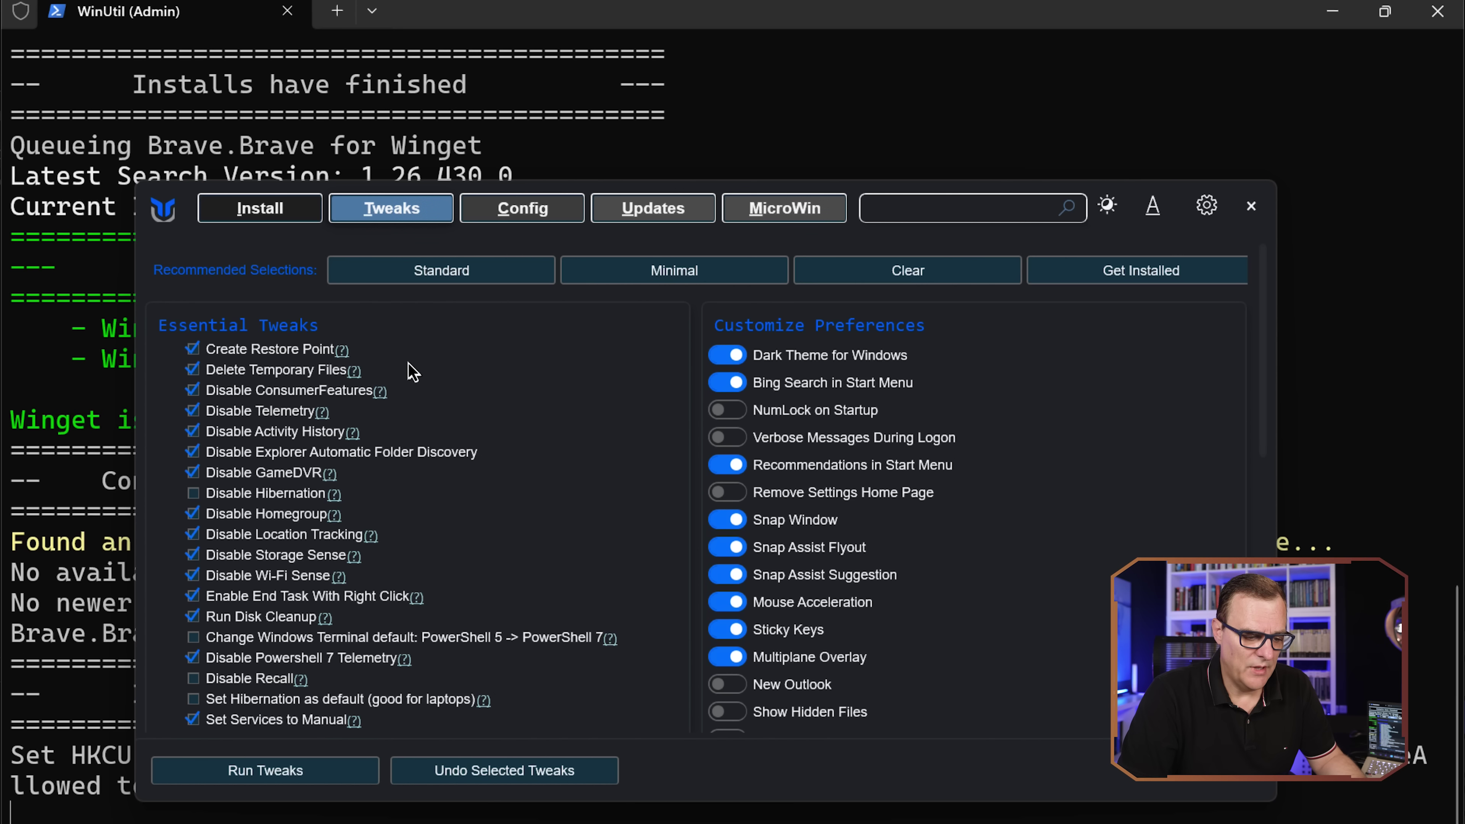
Step: Read and select the Disable Telemetry documentation text, then return to WinUtil
click(322, 412)
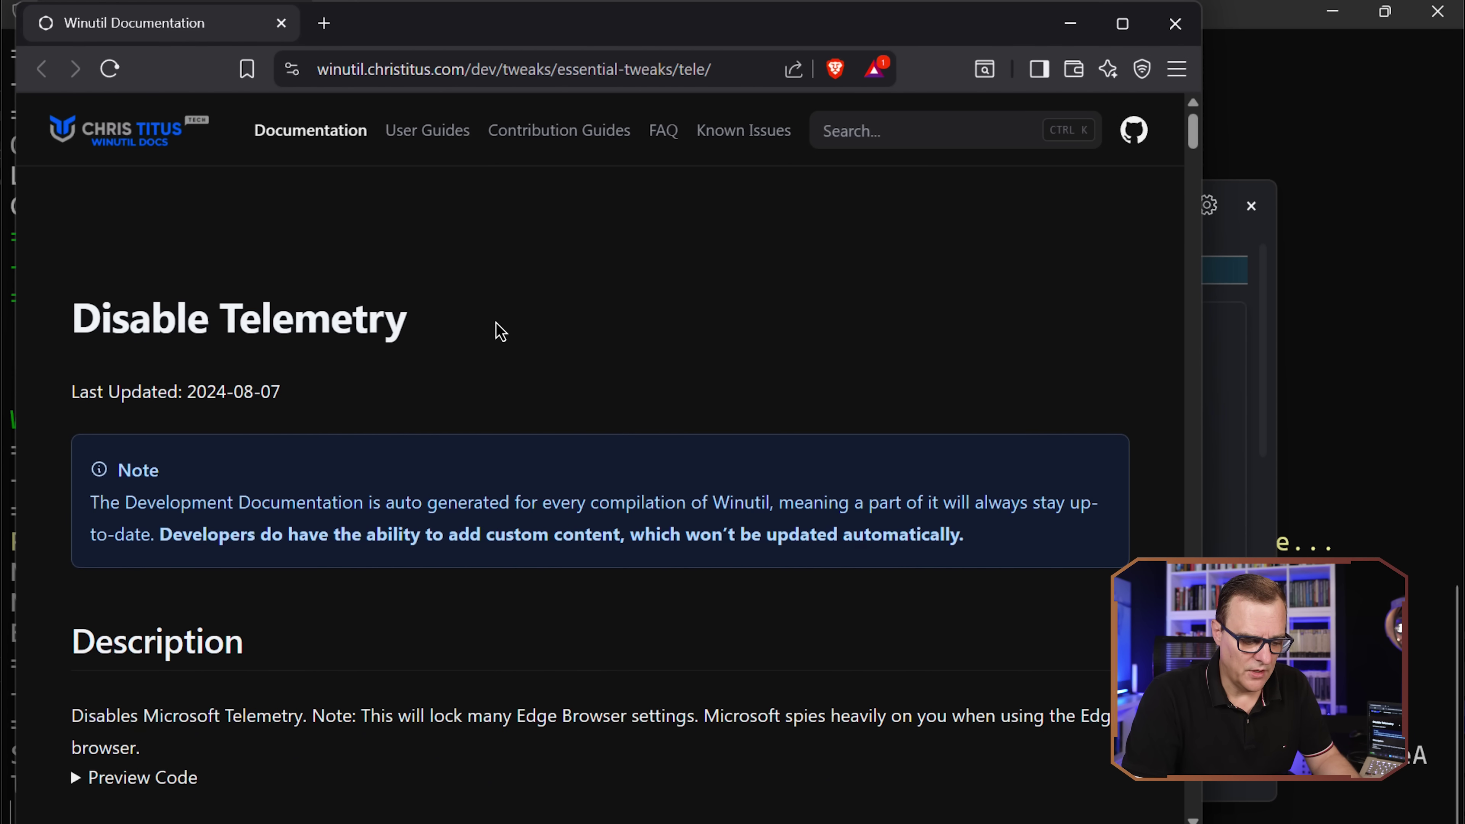
scroll(497, 328, down, 4)
drag(885, 488, 246, 507)
click(79, 495)
drag(71, 491, 1140, 479)
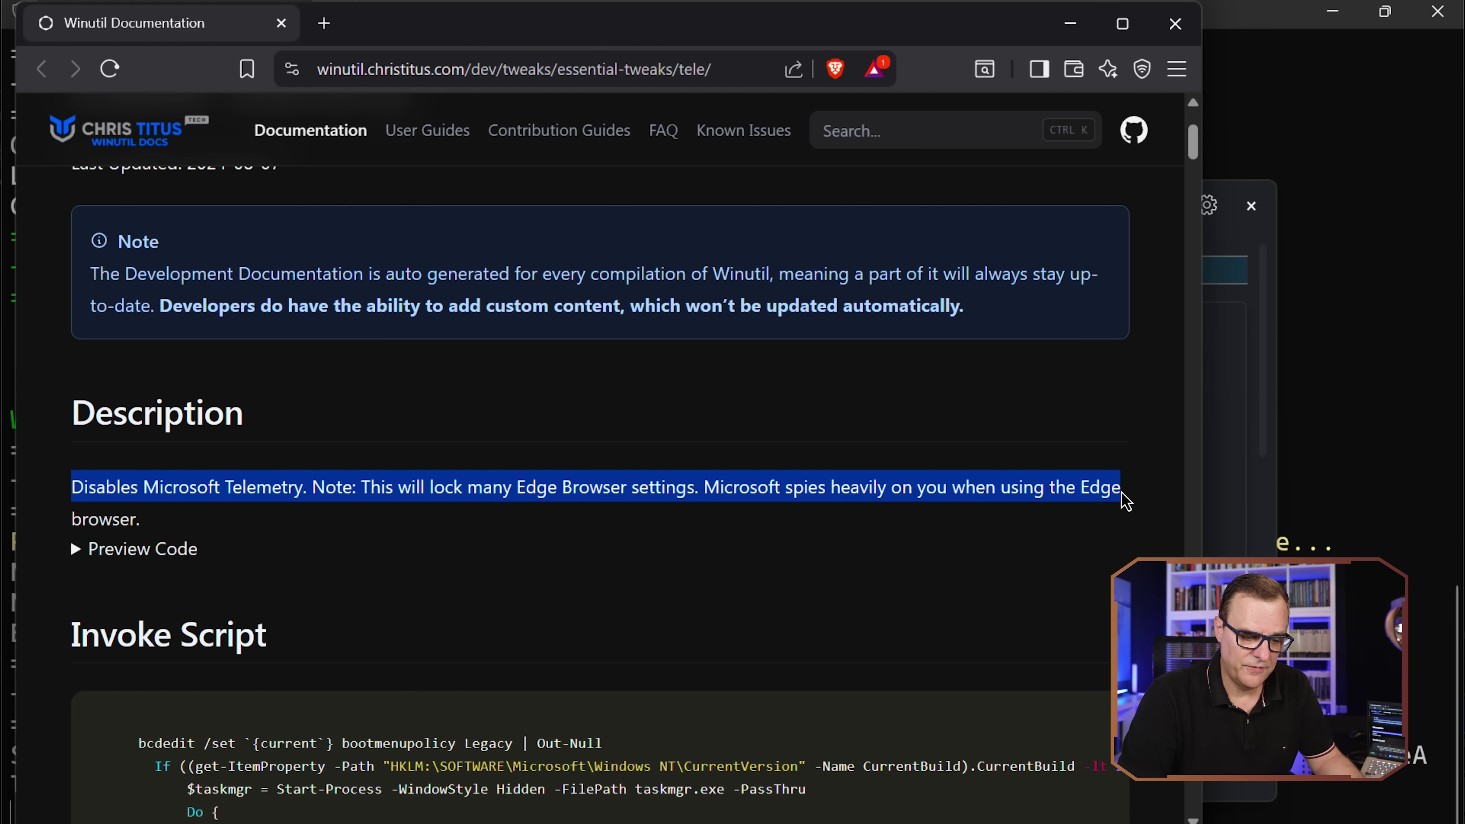
drag(1123, 496, 1101, 526)
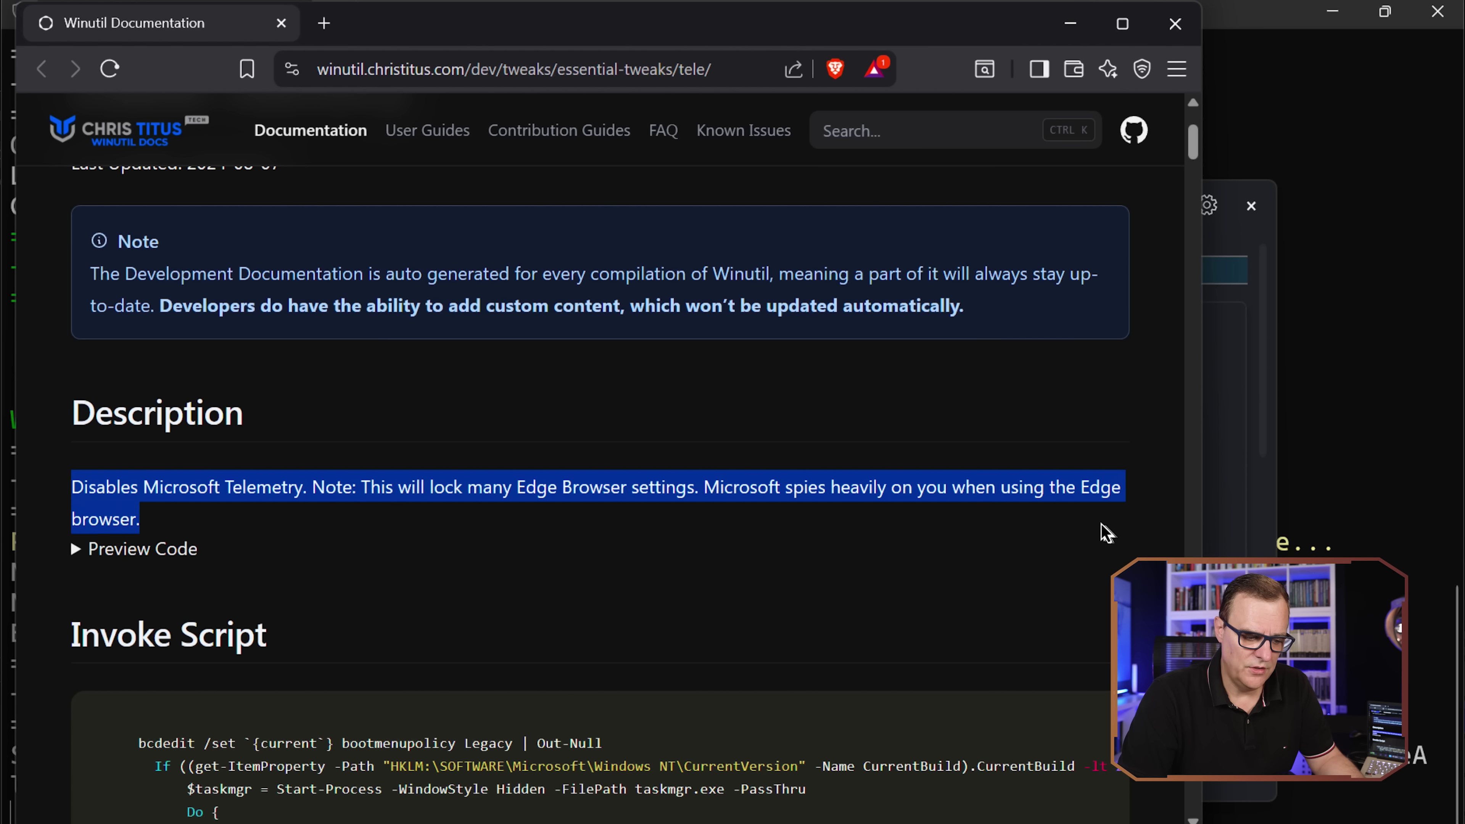
click(1241, 360)
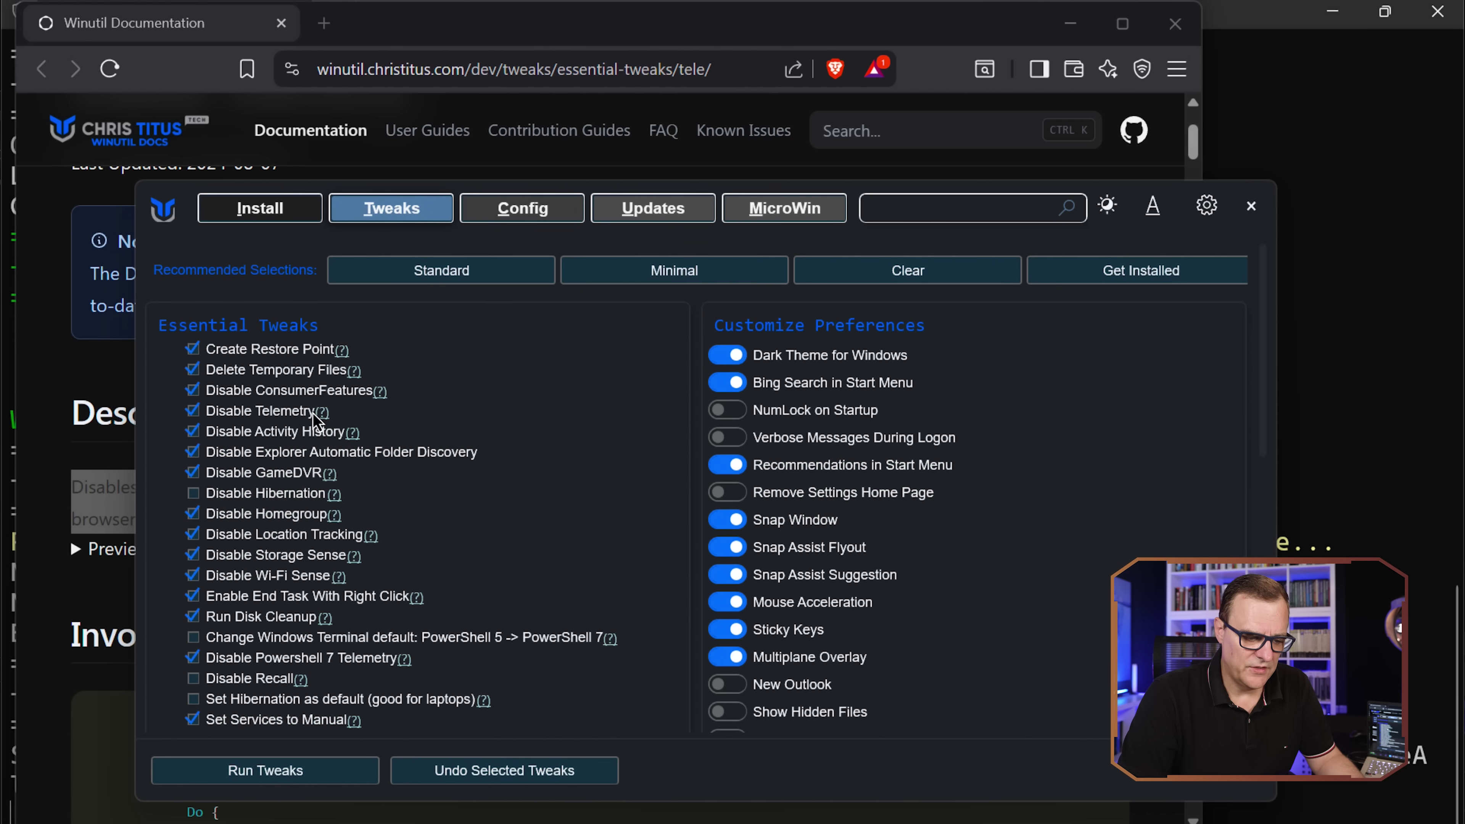
Step: Read the Disable Location Tracking and Disable Wi-Fi Sense documentation pages
click(372, 535)
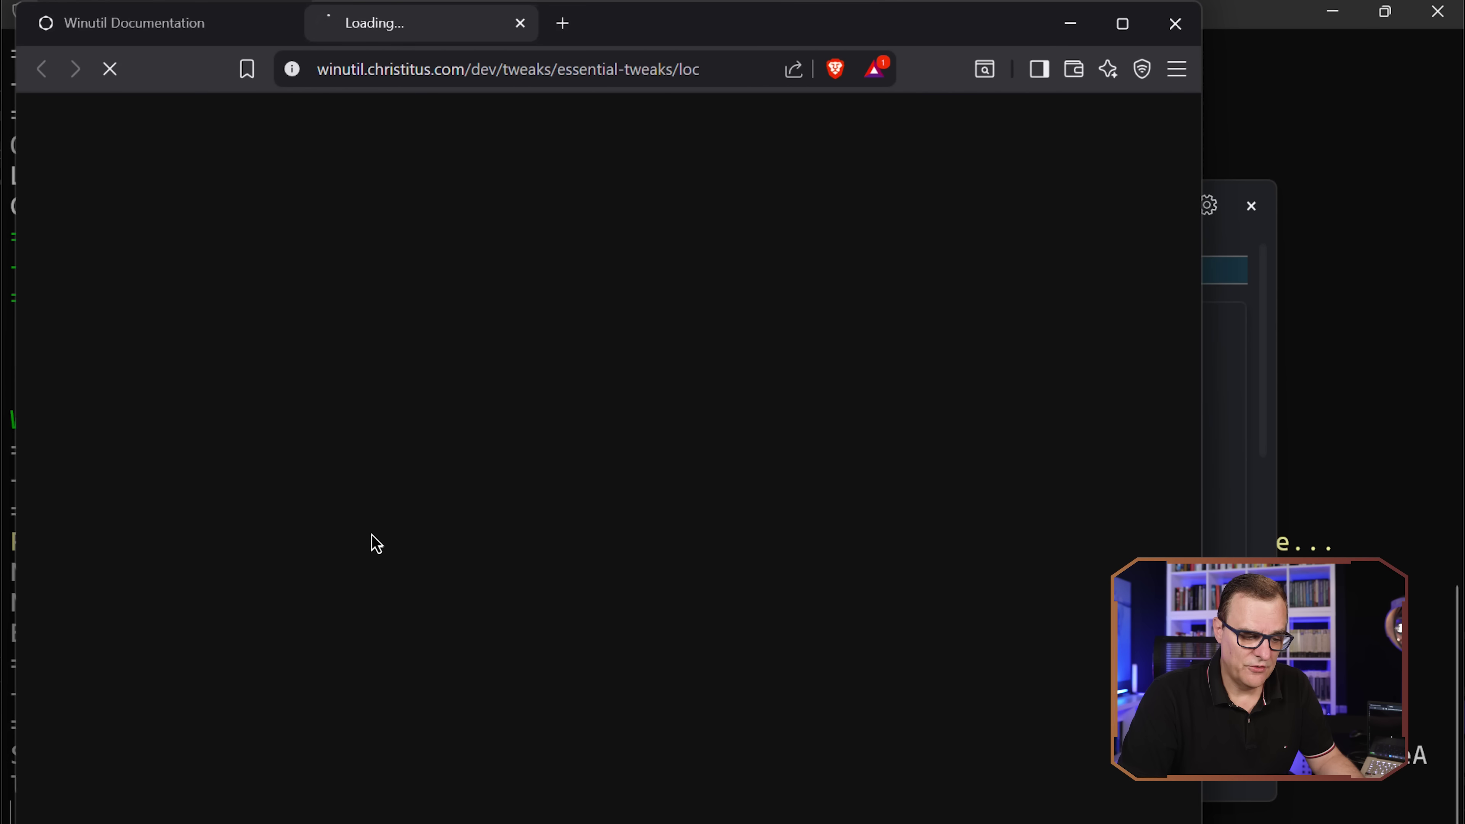
scroll(545, 500, down, 5)
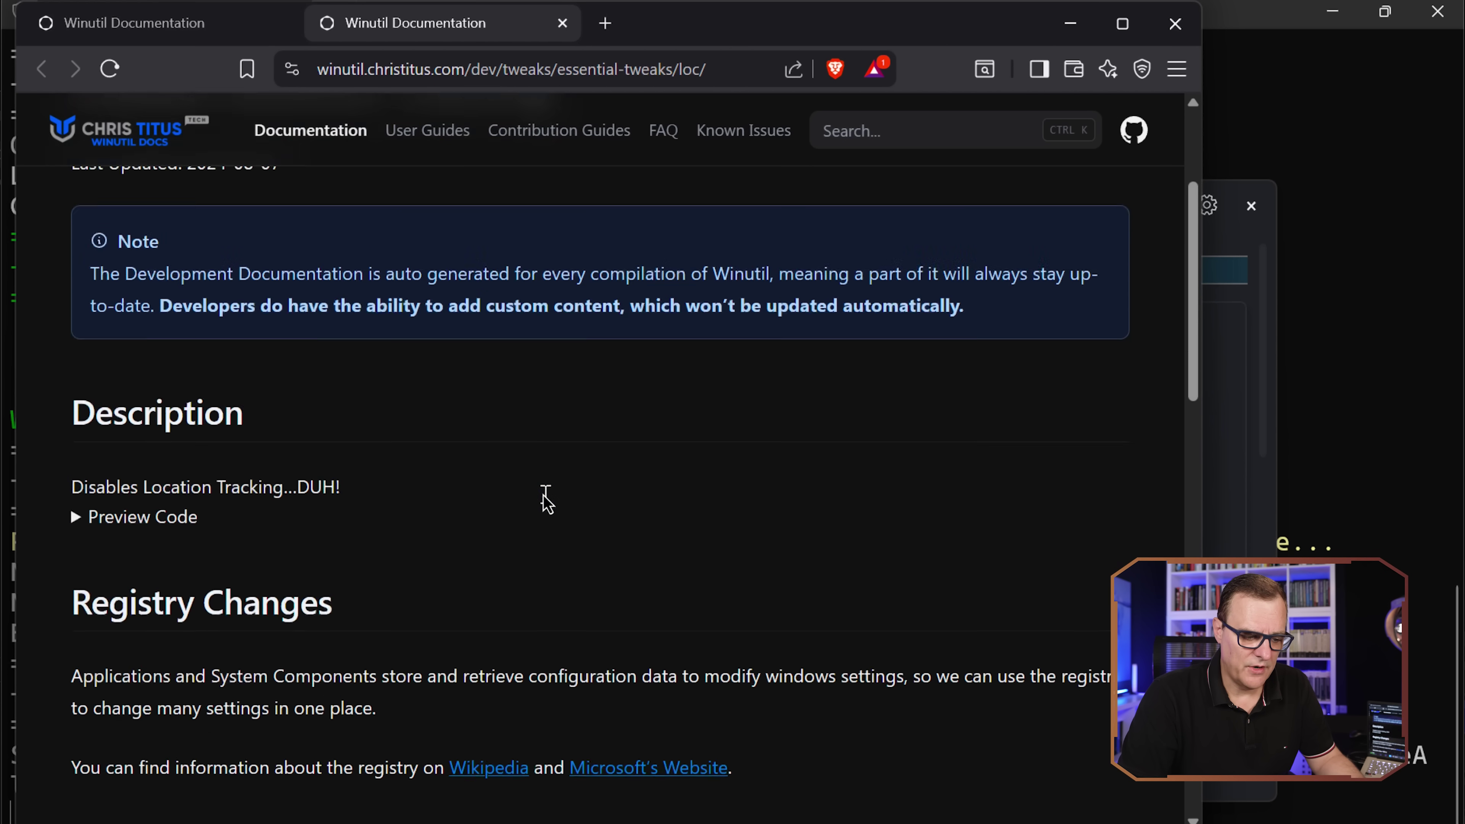
drag(71, 372, 363, 370)
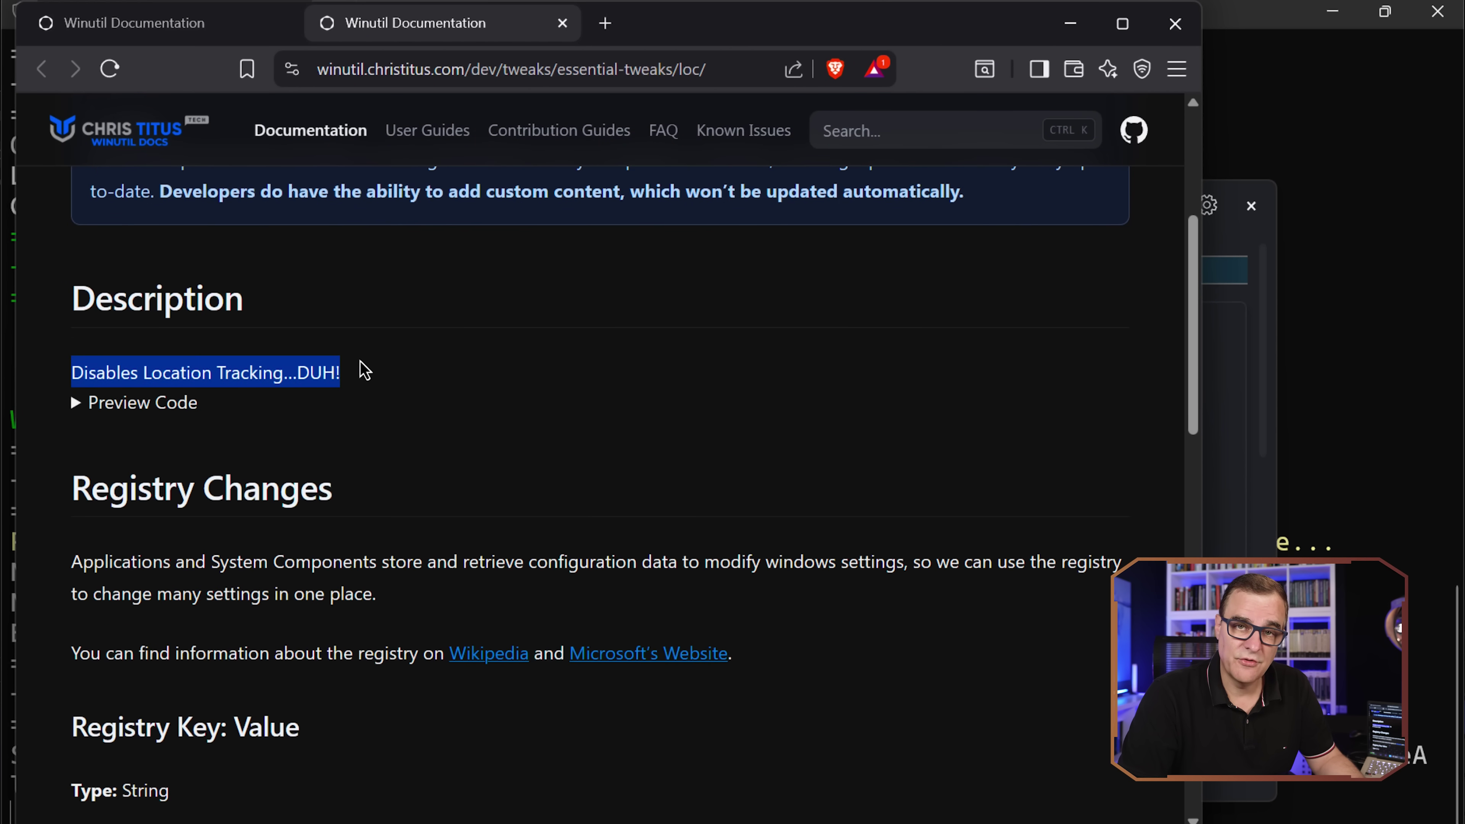
click(1263, 393)
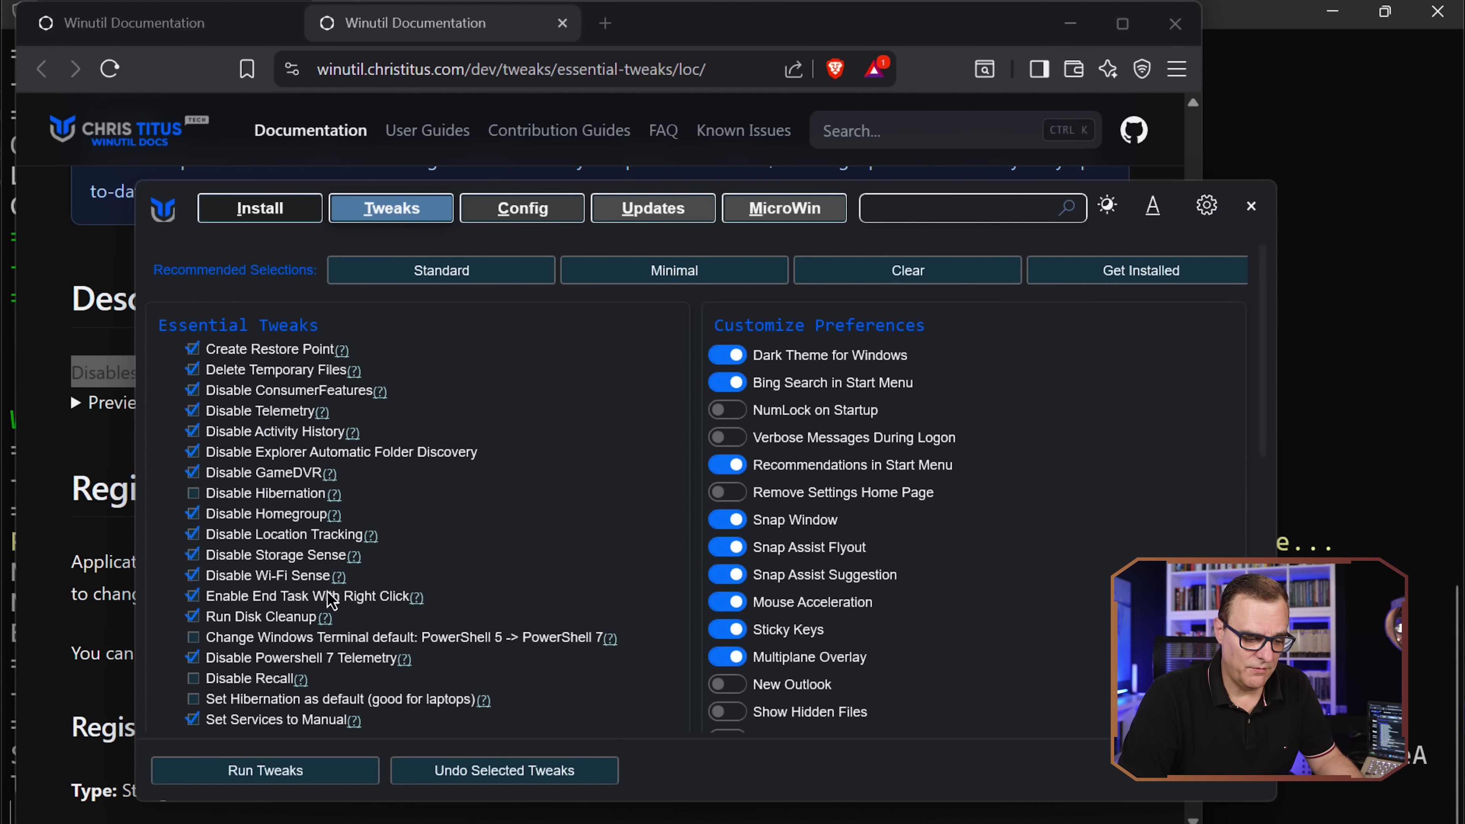
click(338, 576)
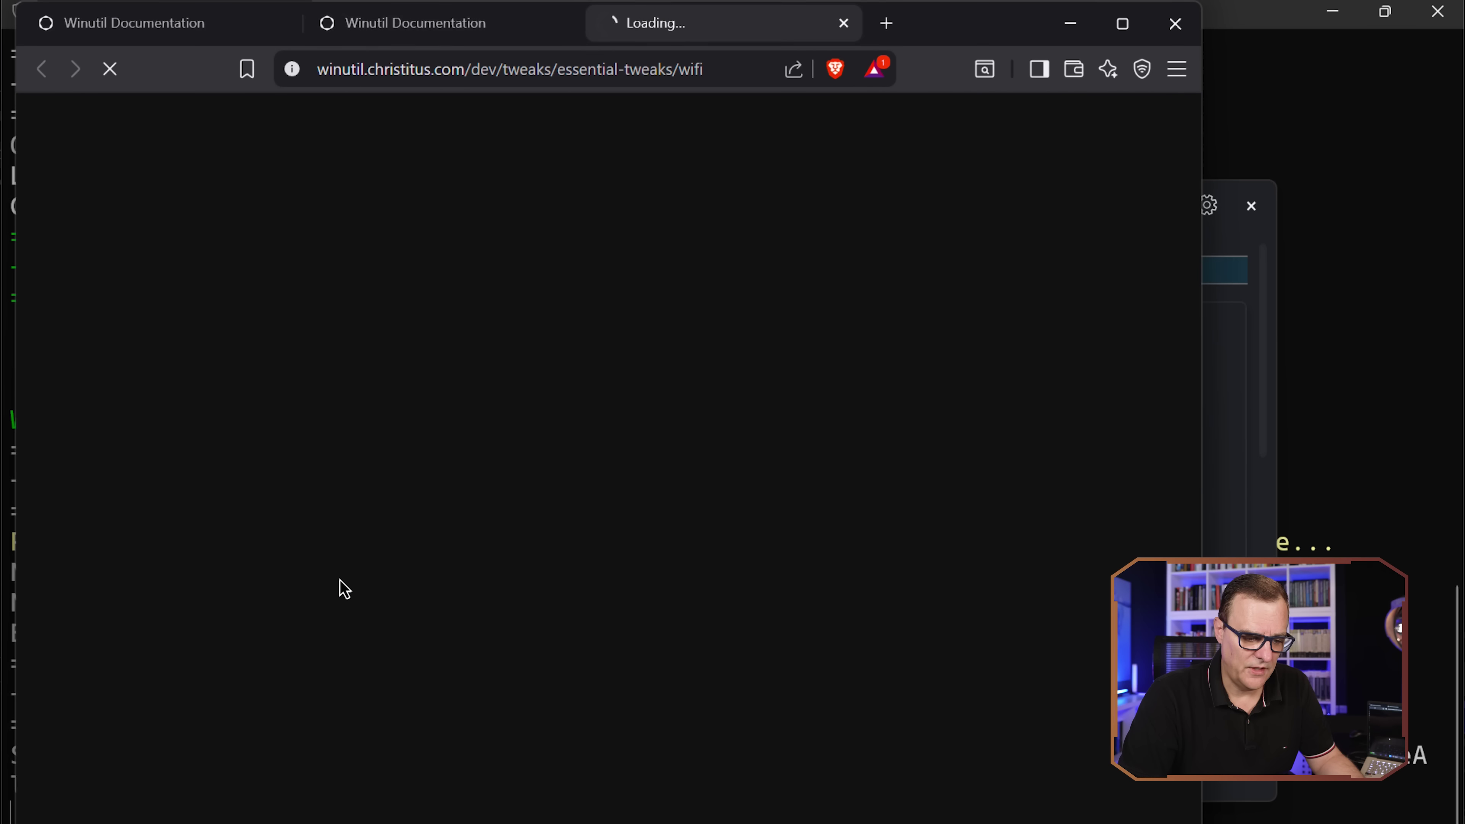
scroll(327, 660, down, 2)
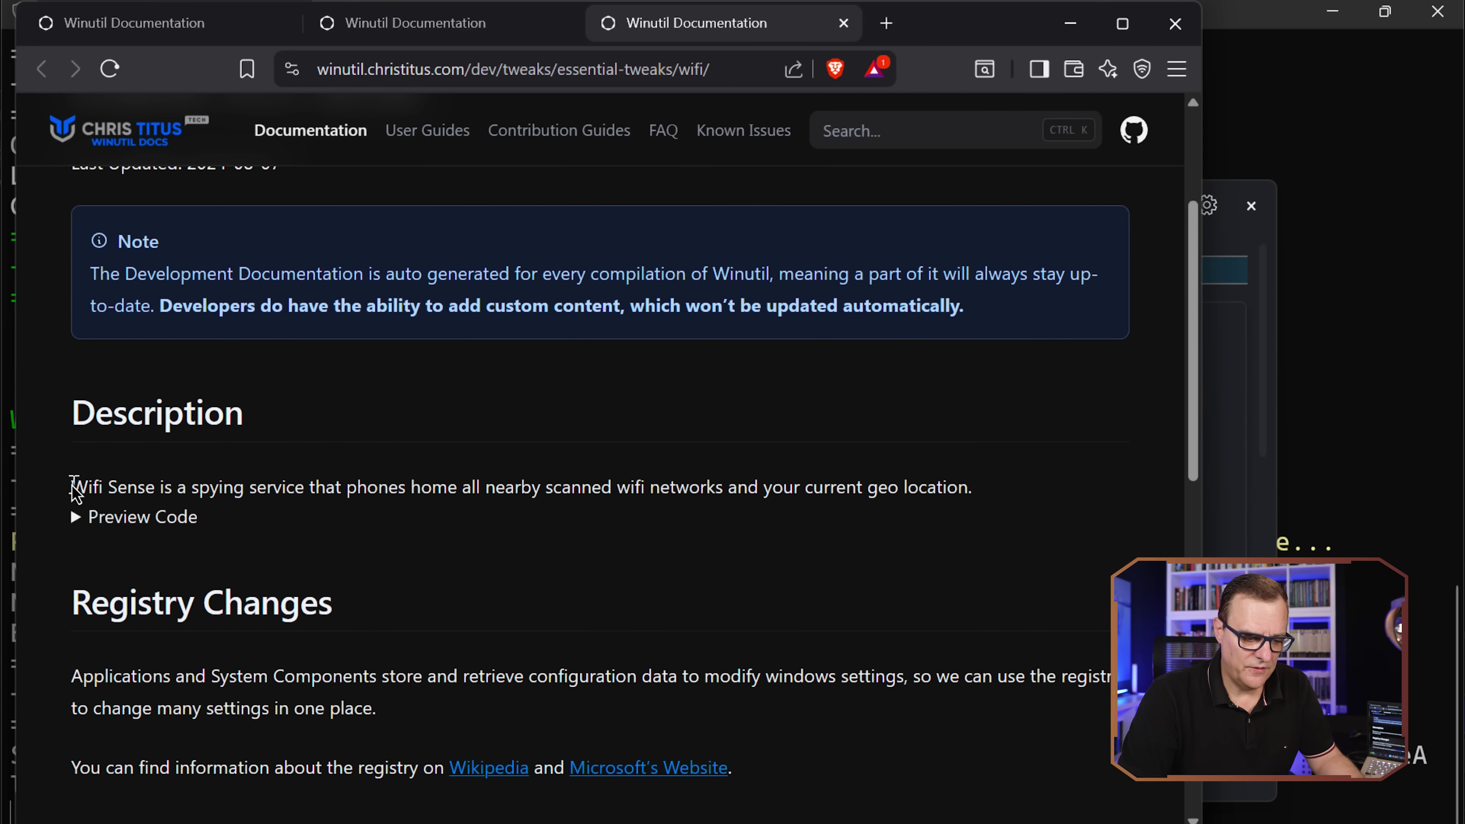
drag(71, 487, 971, 481)
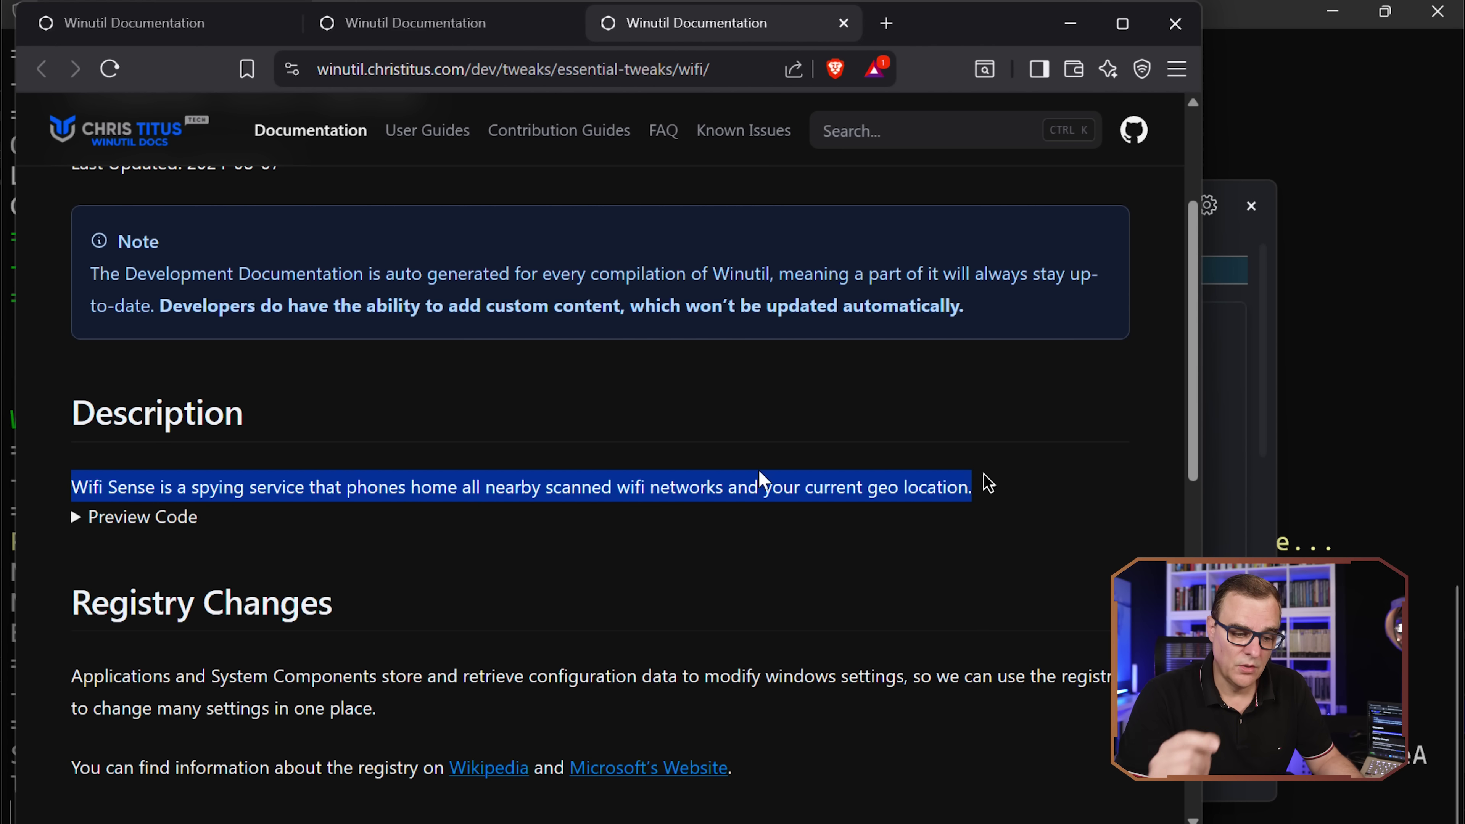
click(1263, 419)
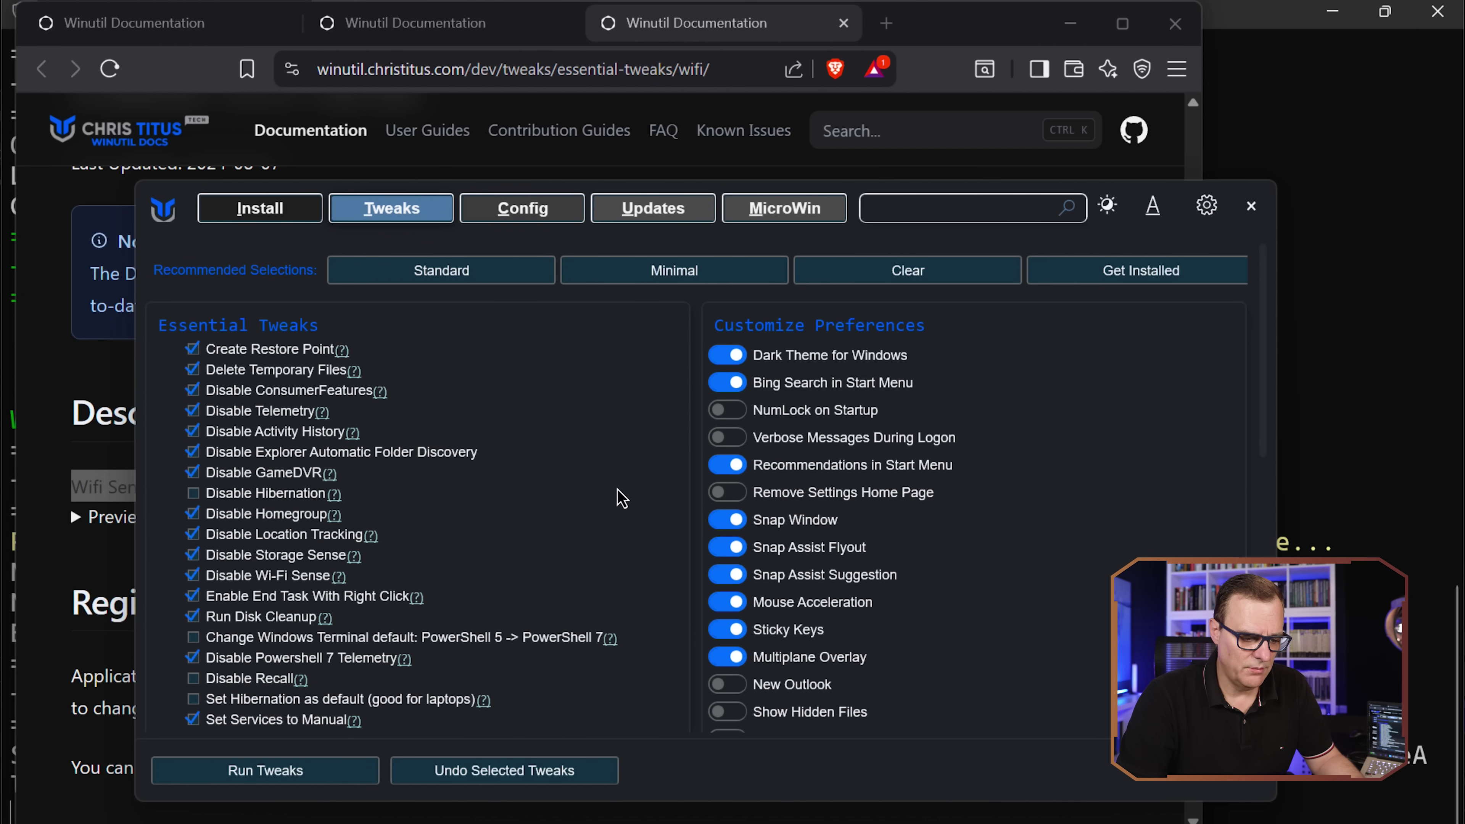
Step: Try the Minimal set, clear the selections, then choose the Standard tweak set
click(674, 272)
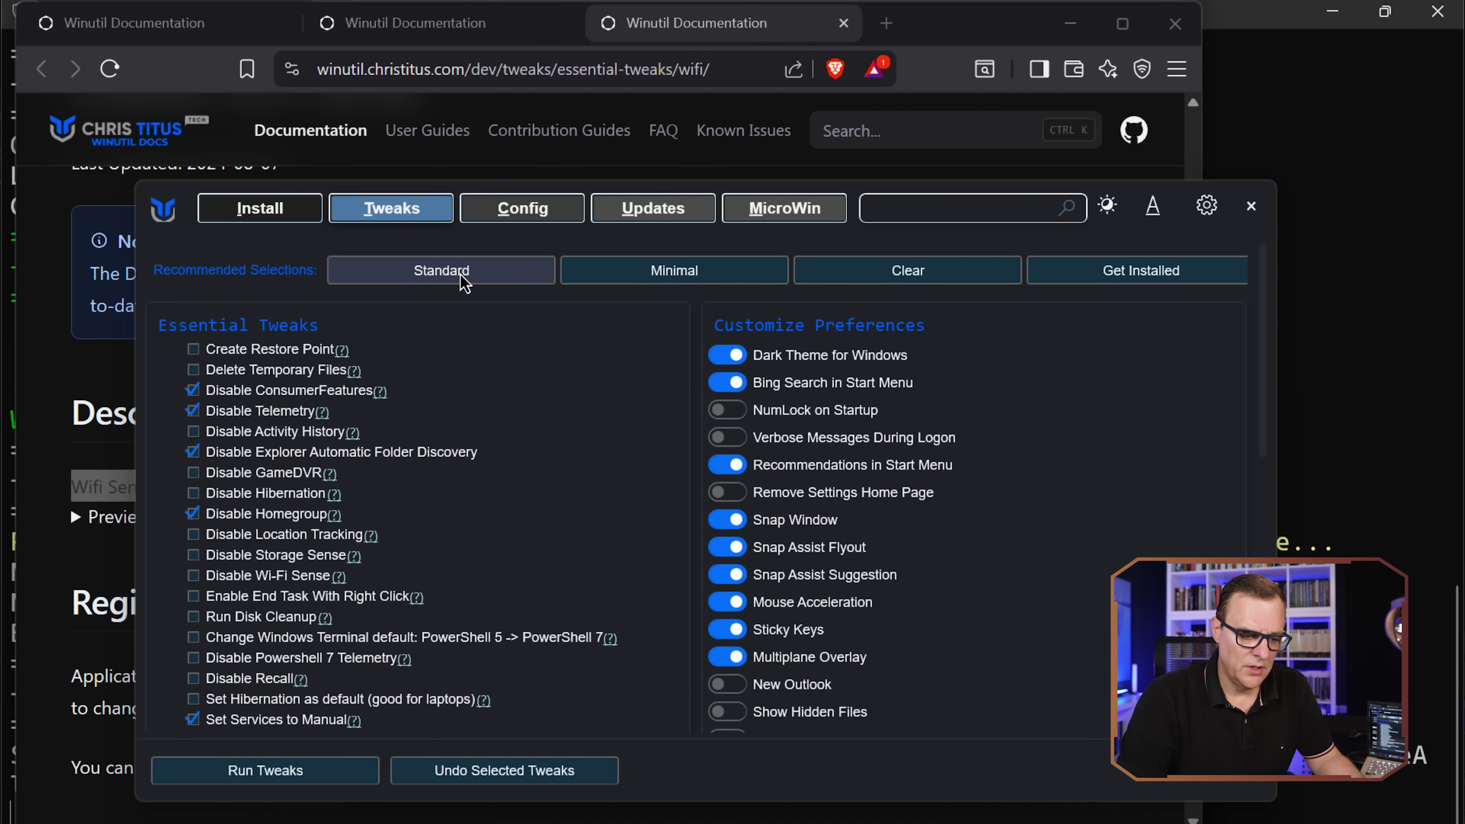
click(903, 281)
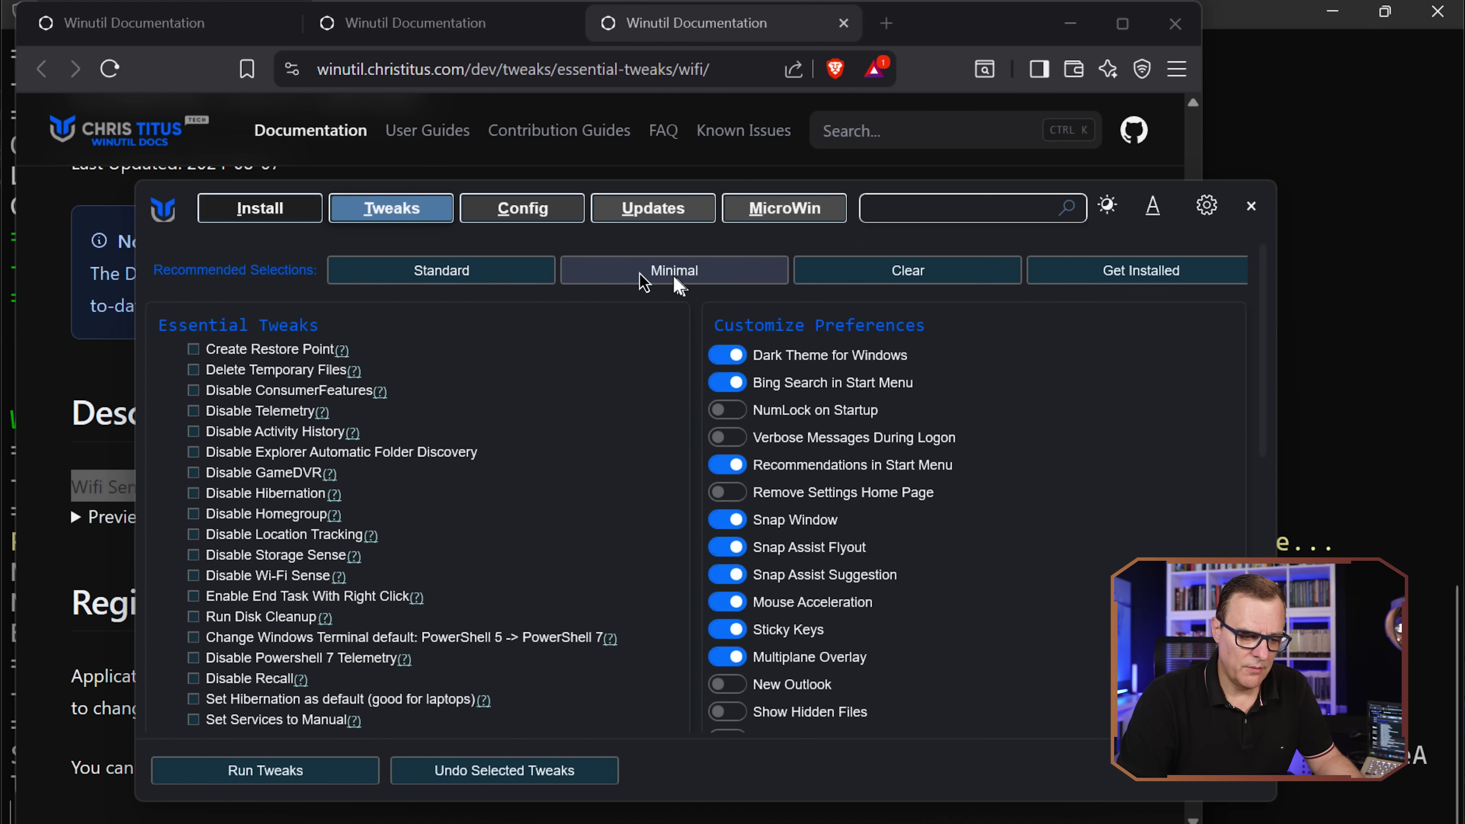
click(492, 279)
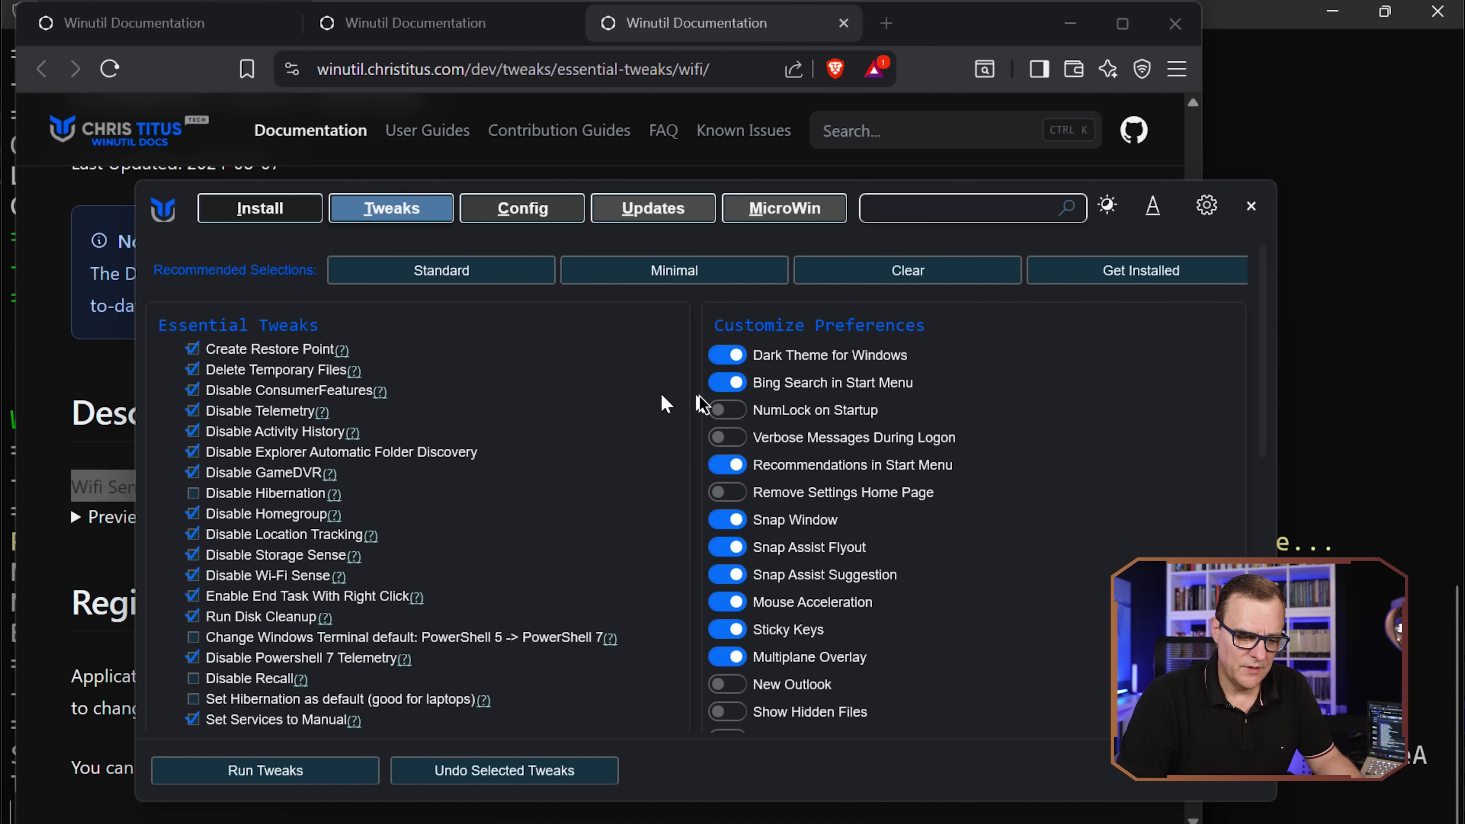
Step: Turn off Bing Search and Start Menu Recommendations, and turn on Show Hidden Files
click(722, 383)
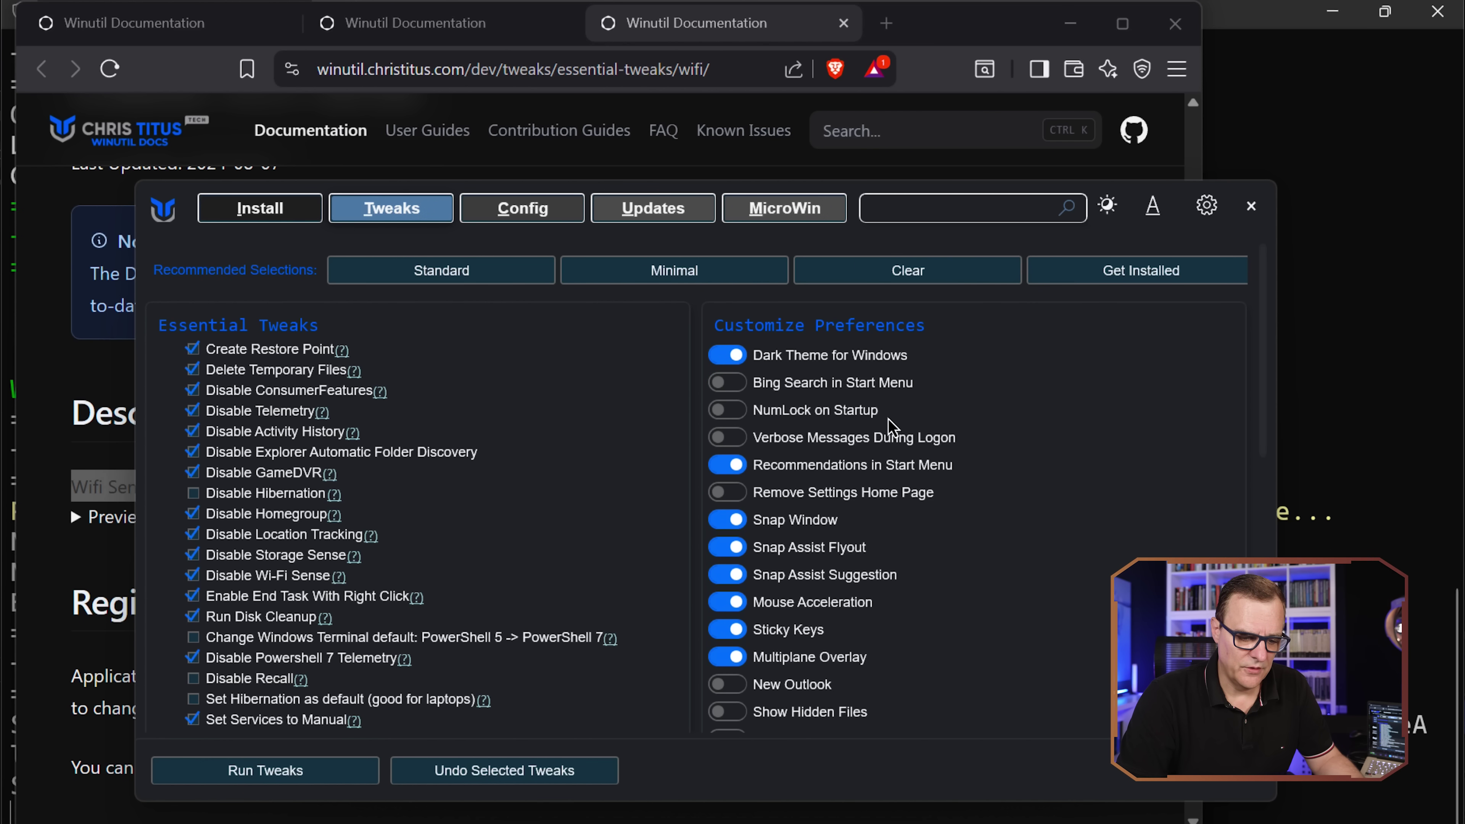
click(725, 465)
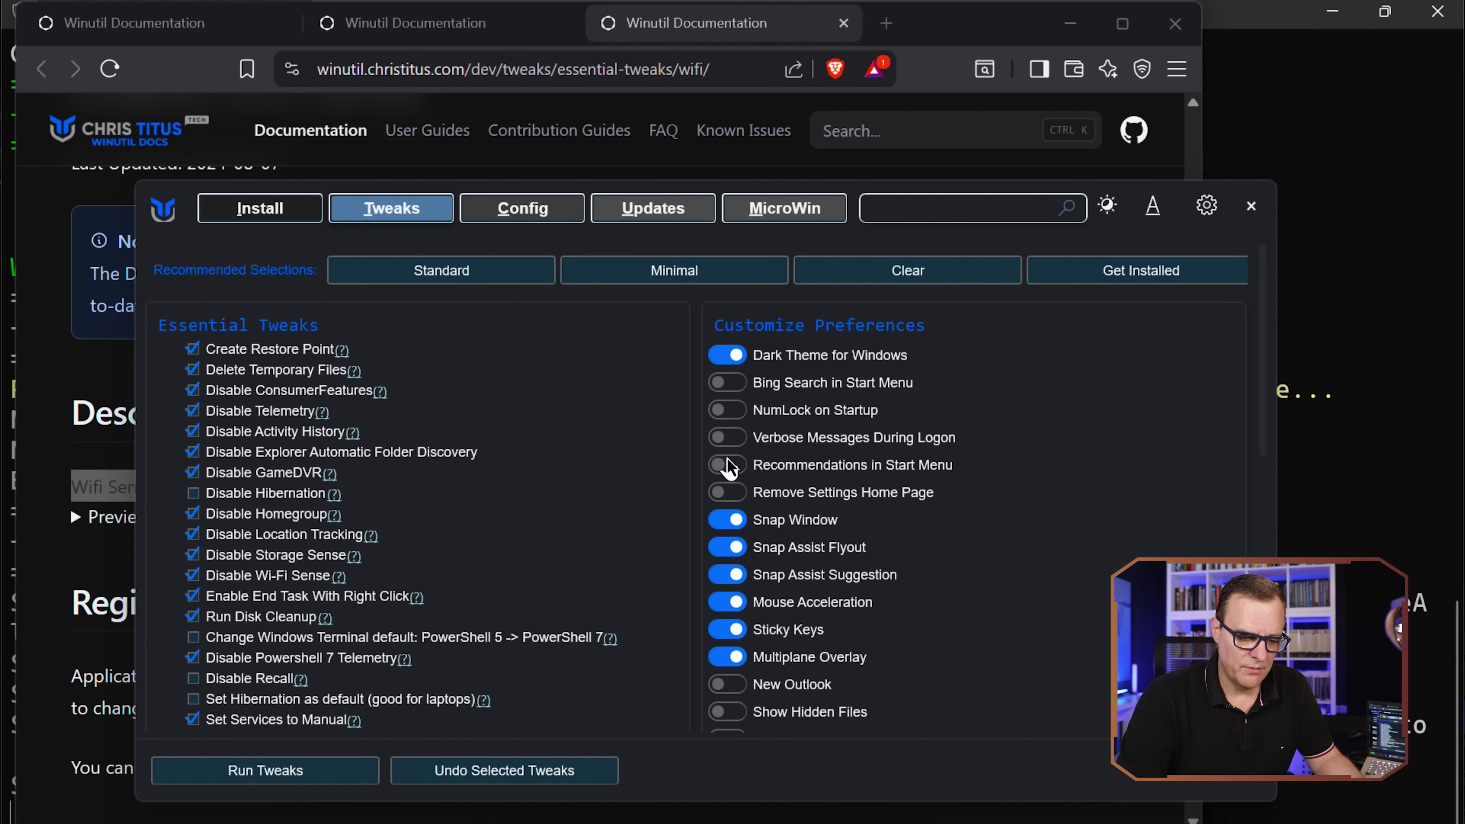
scroll(859, 530, down, 5)
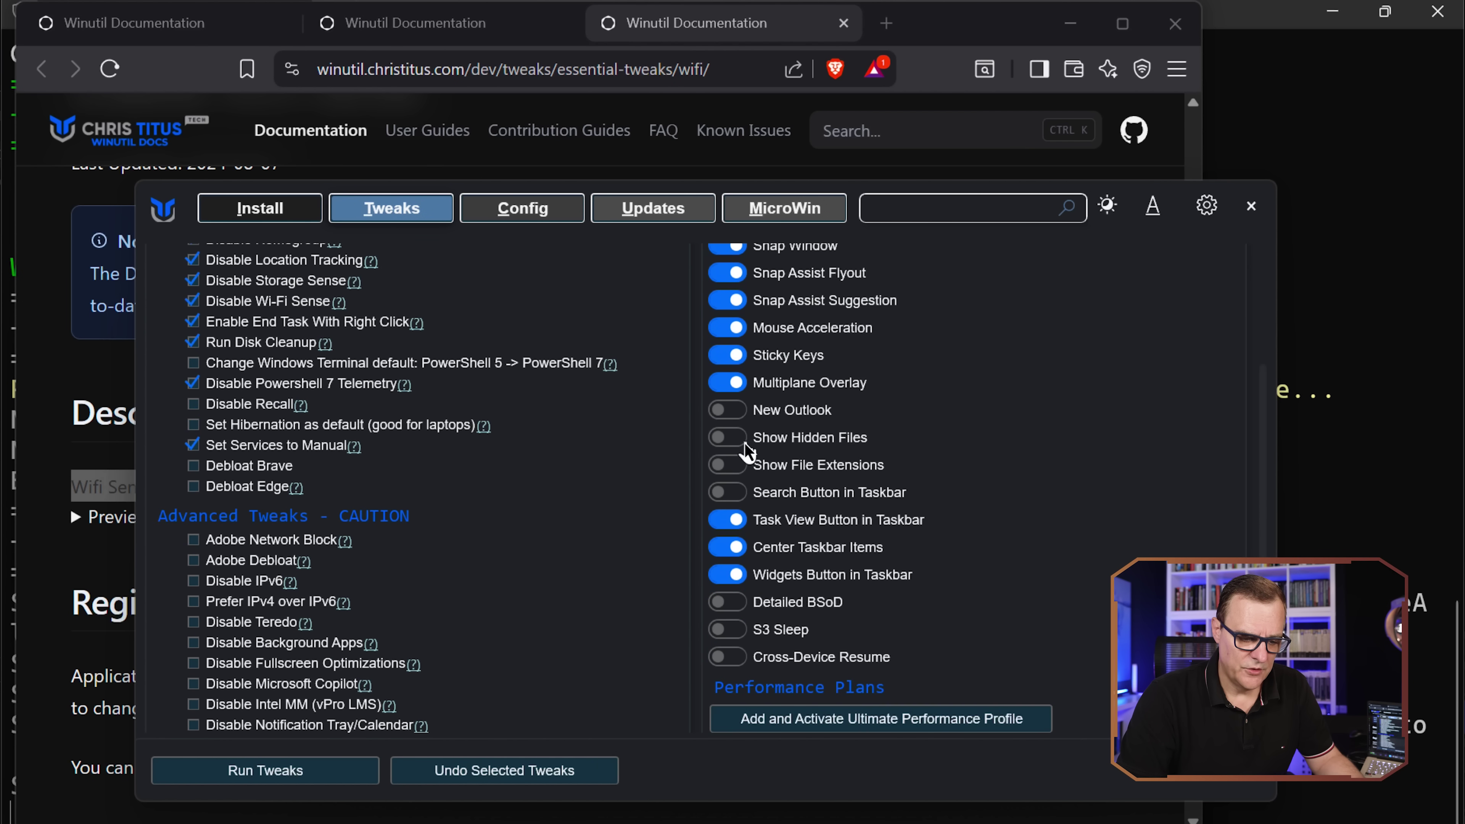
click(804, 447)
Step: Tick the advanced tweaks Disable IPv6 and Prefer IPv4 over IPv6
scroll(554, 466, down, 1)
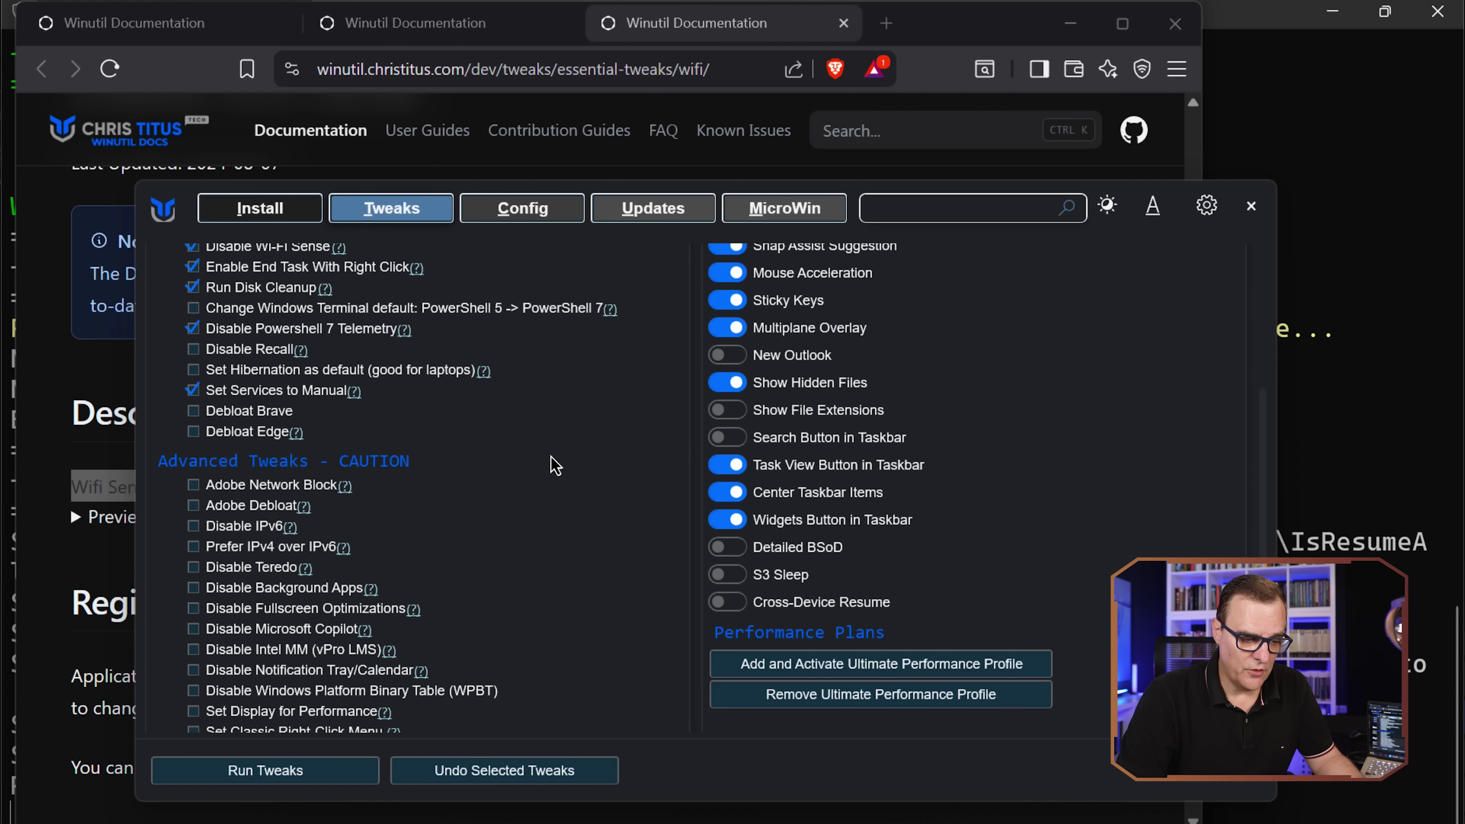
click(234, 529)
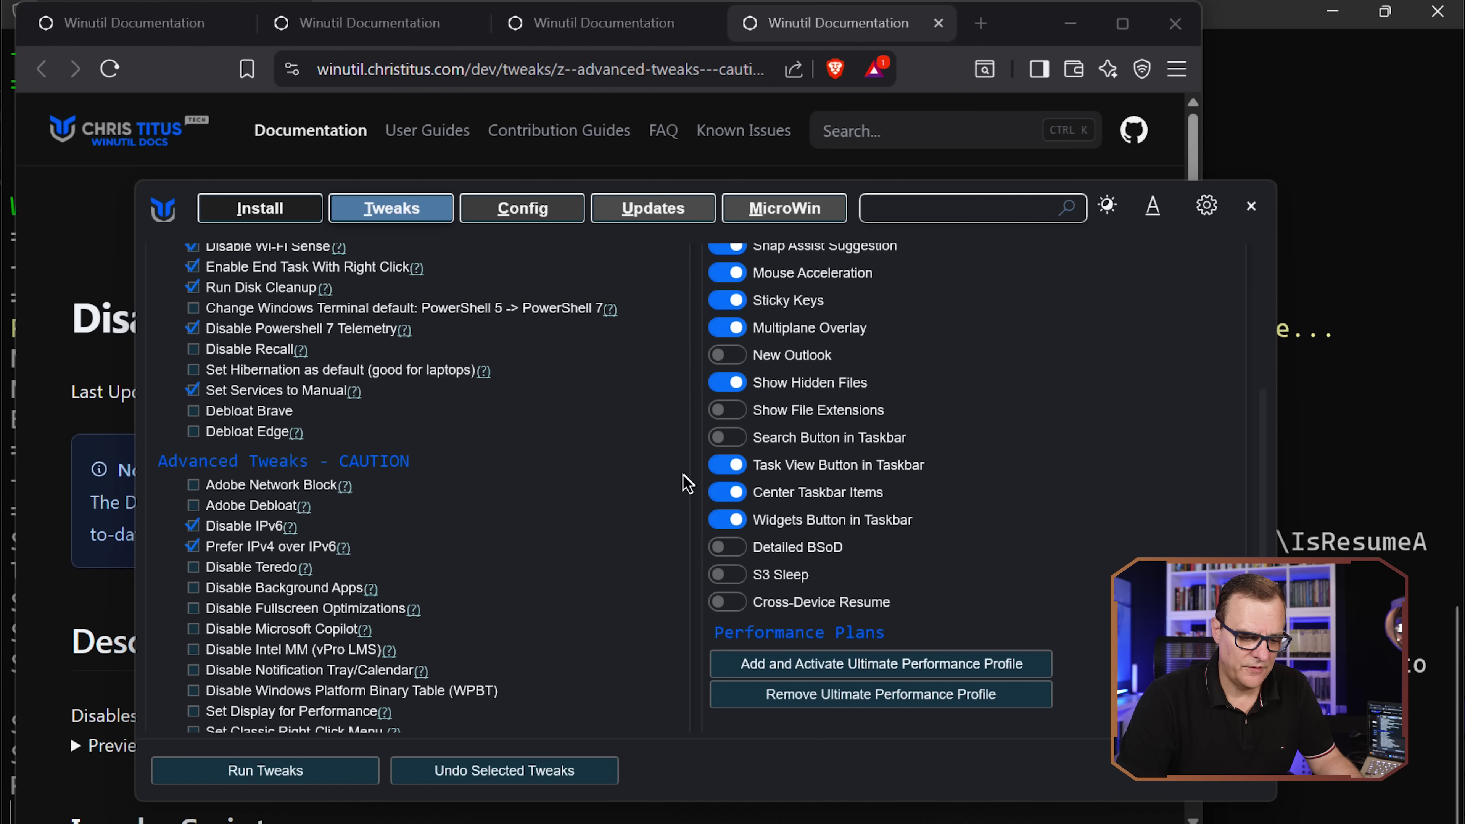
scroll(492, 503, down, 3)
scroll(421, 466, up, 10)
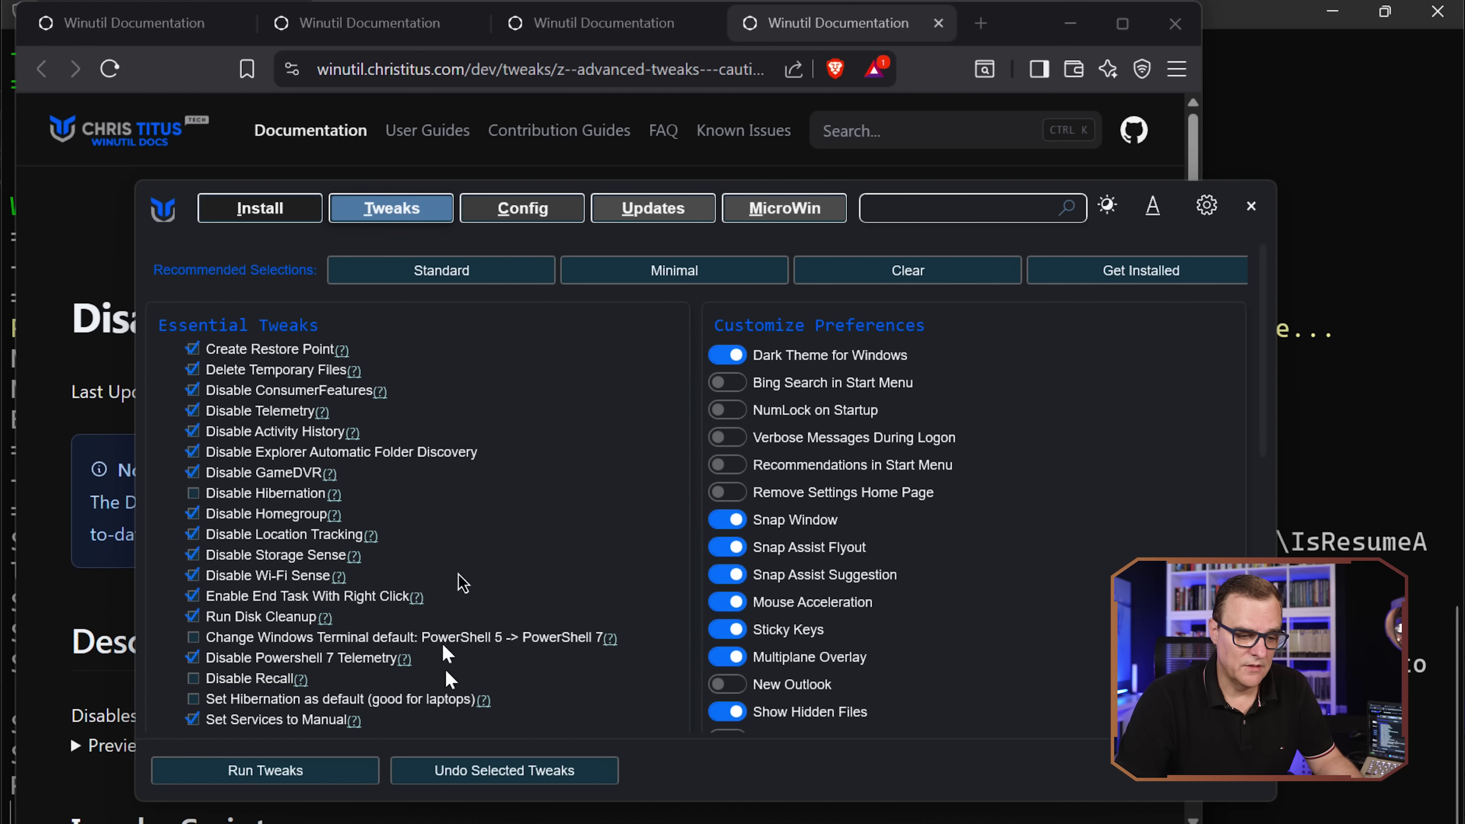
Step: Tick Disable Windows Platform Binary Table (WPBT) and review the advanced tweaks list
drag(190, 202, 240, 140)
scroll(337, 539, down, 8)
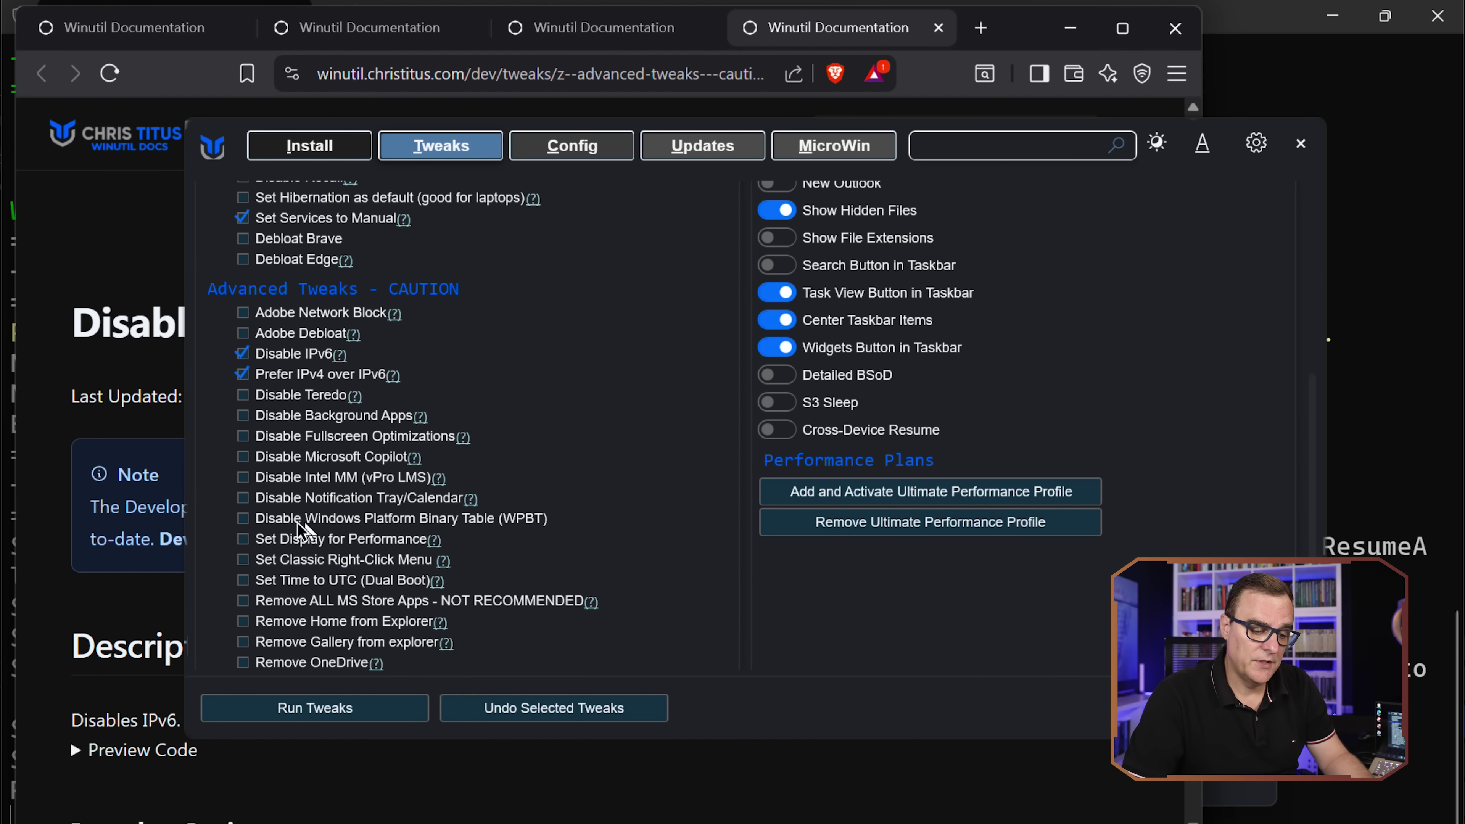
click(245, 518)
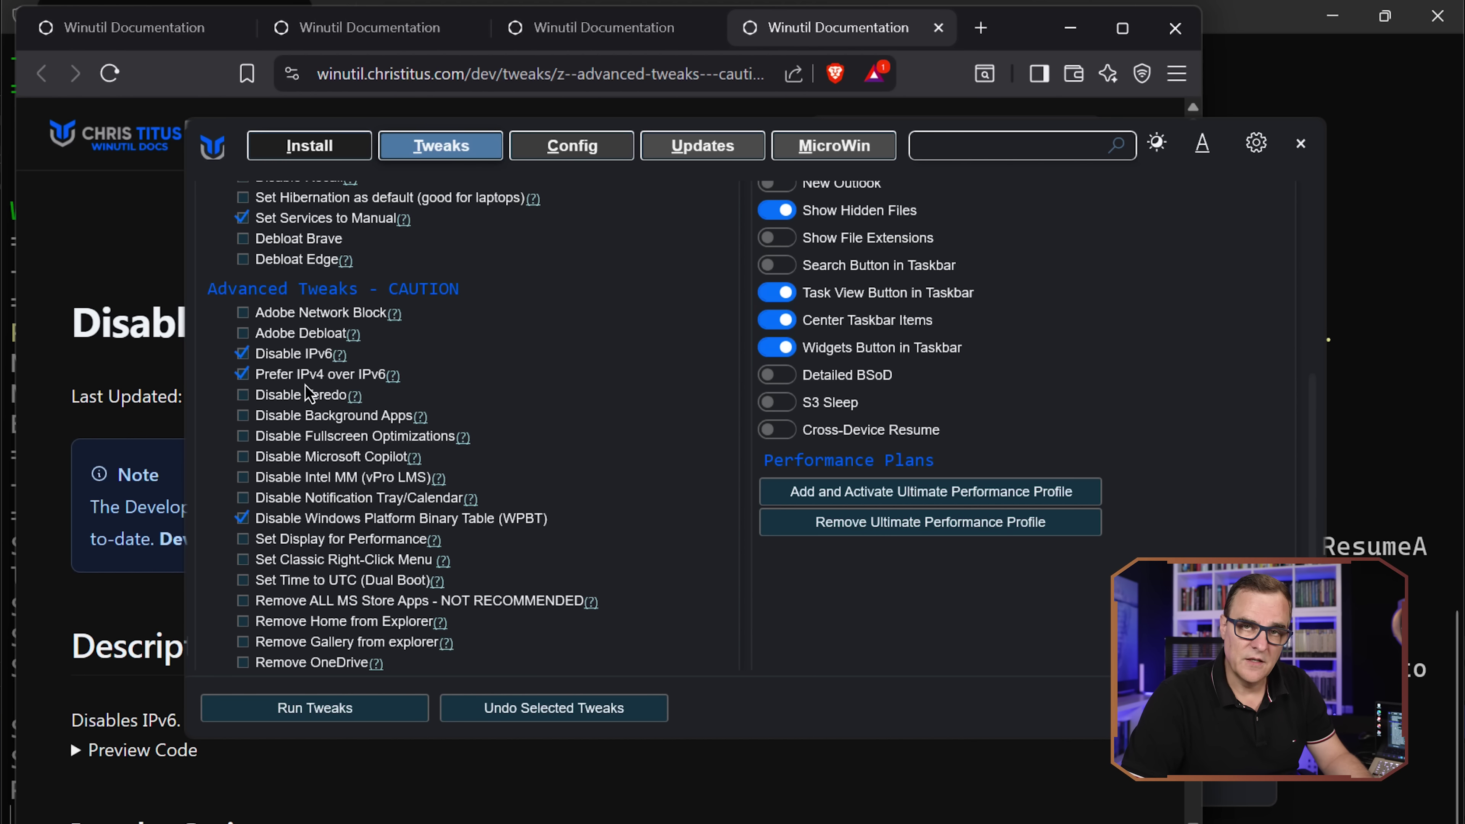
scroll(309, 396, down, 2)
scroll(585, 174, up, 10)
scroll(523, 441, down, 10)
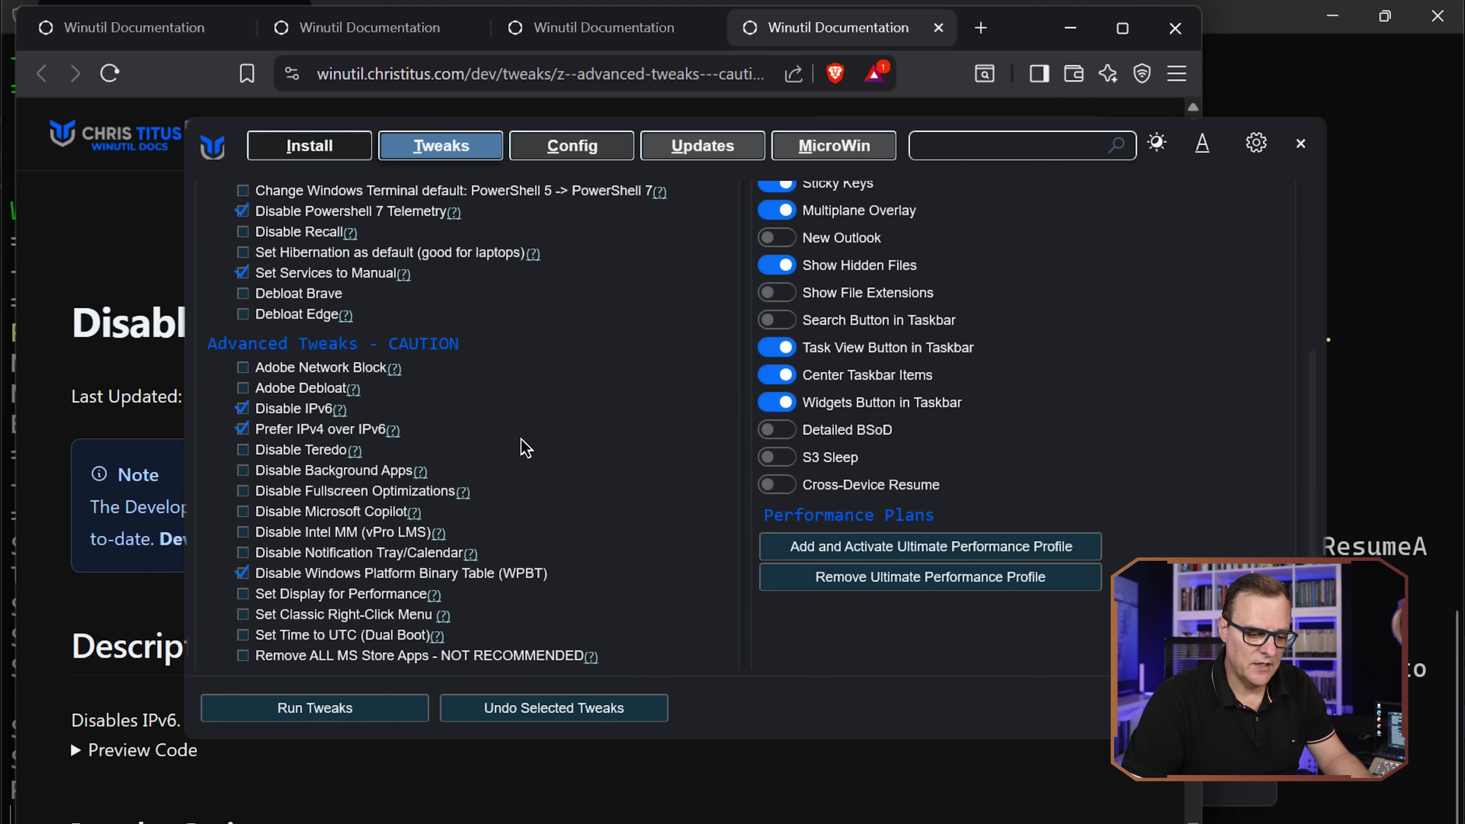
scroll(523, 450, up, 1)
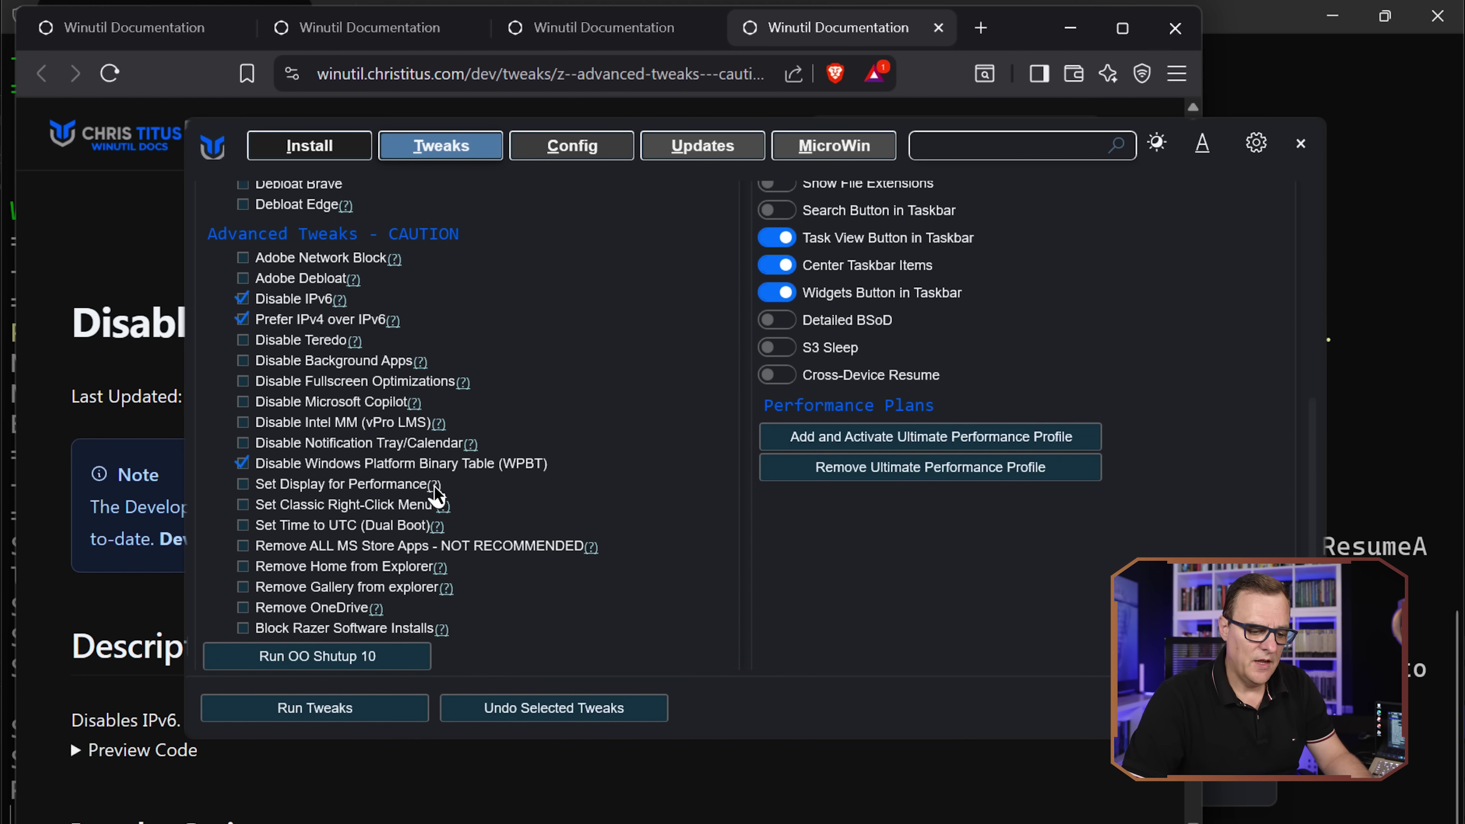
mouse_move(456, 460)
scroll(456, 460, down, 2)
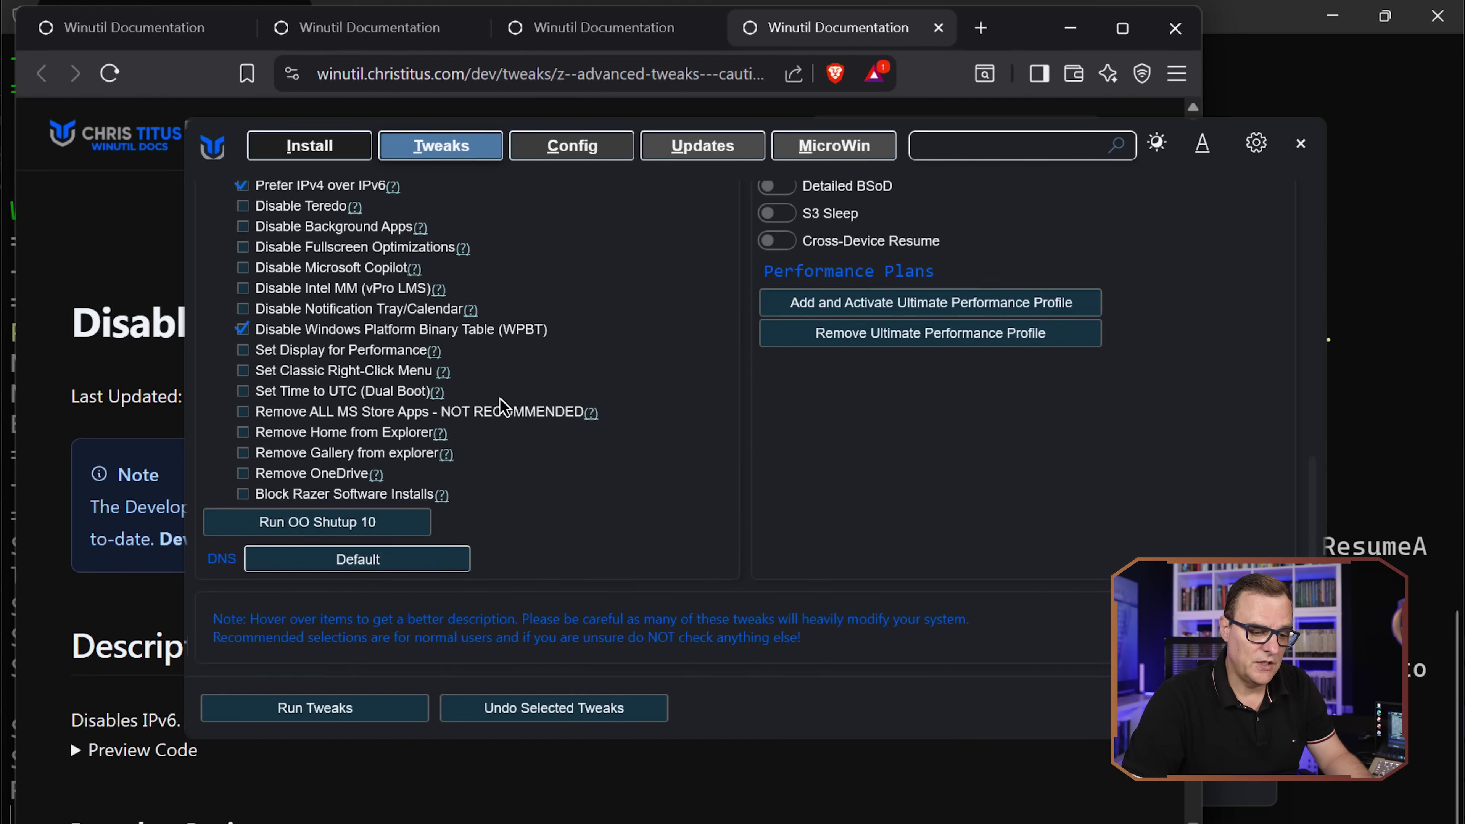
scroll(497, 427, up, 10)
scroll(501, 433, up, 2)
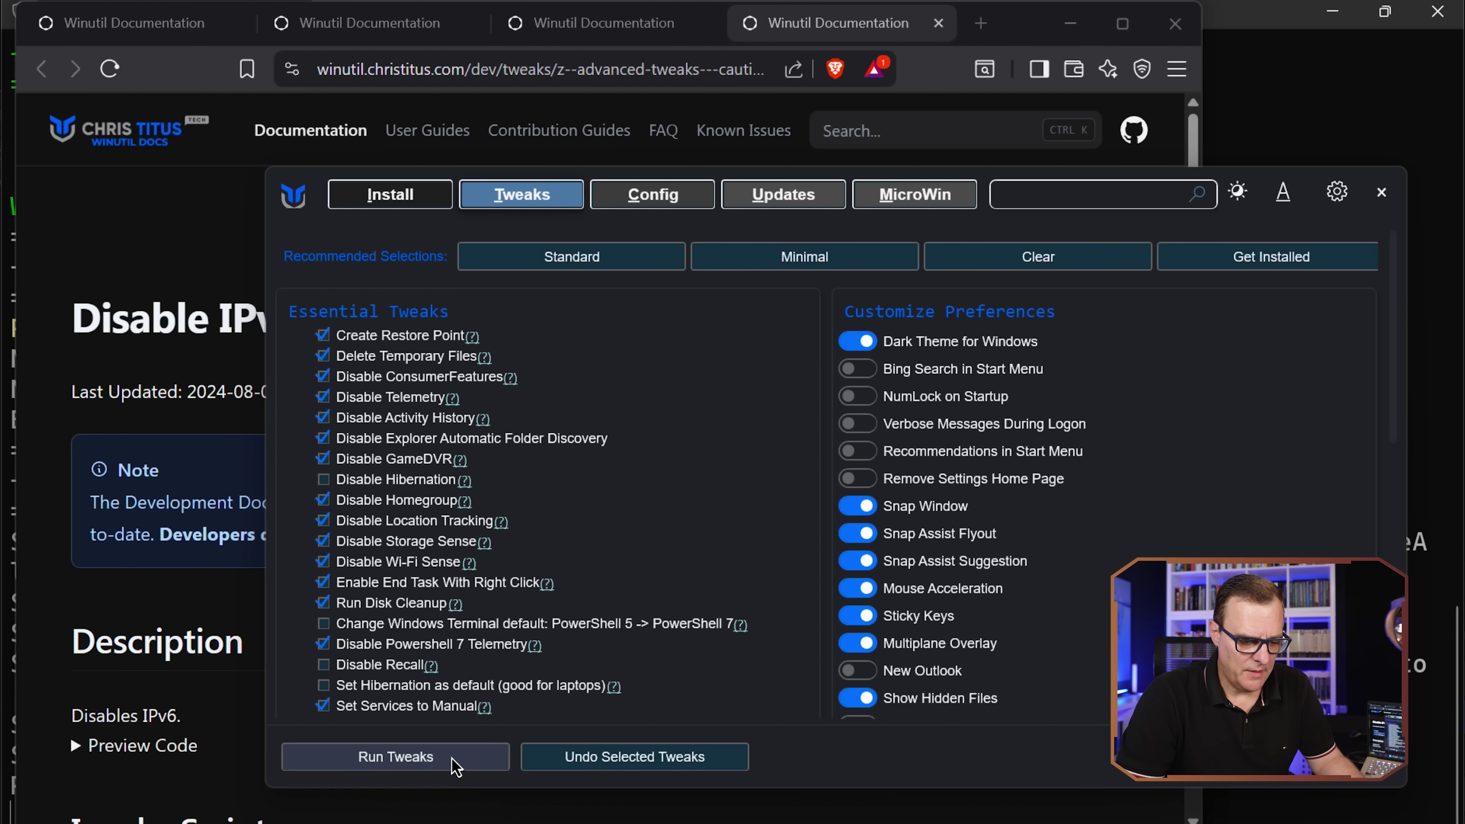
Step: Run the selected tweaks and follow the terminal log until 'Tweaks are Finished'
click(456, 759)
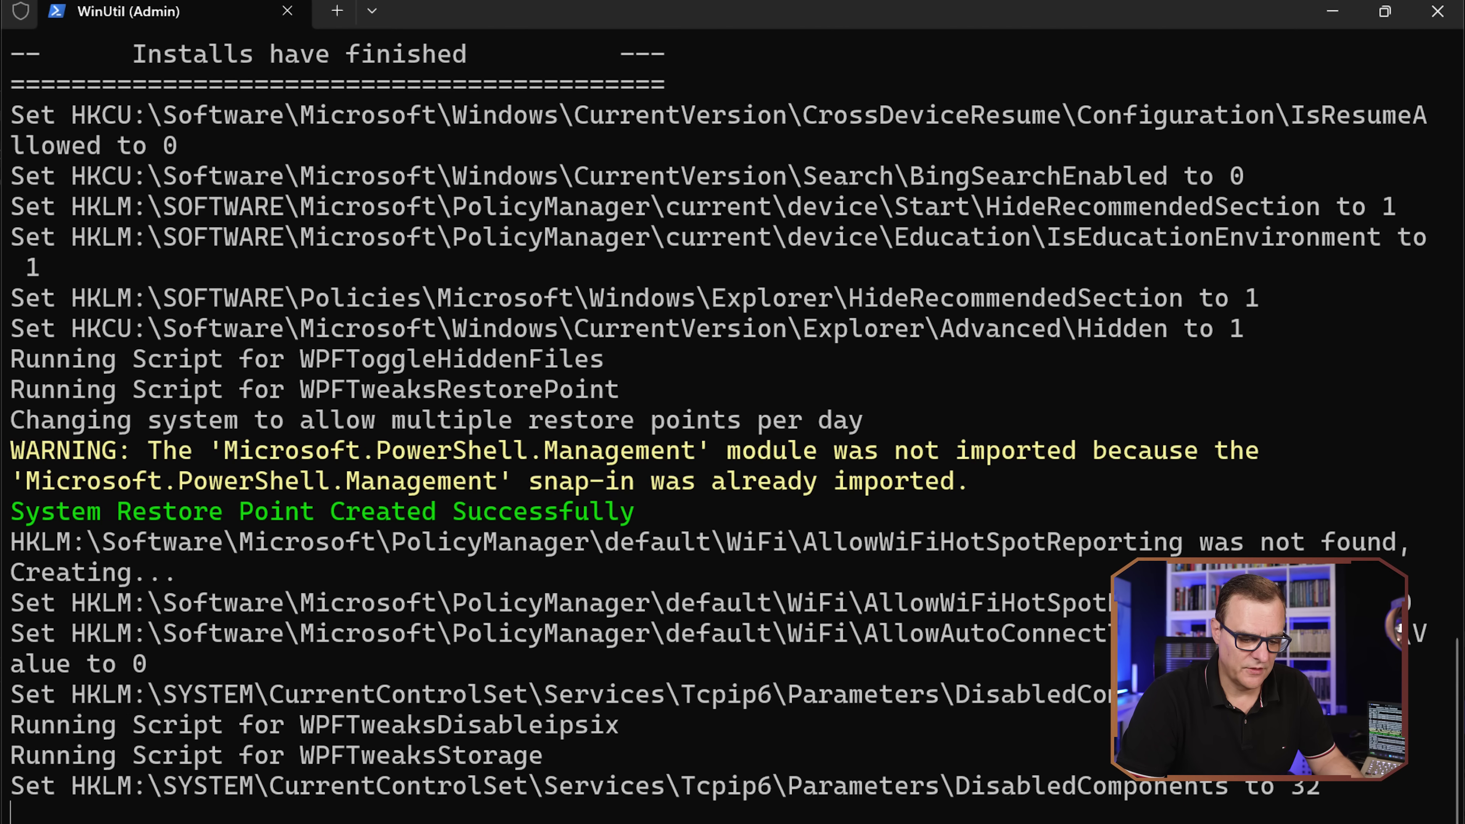
key(alt+Tab)
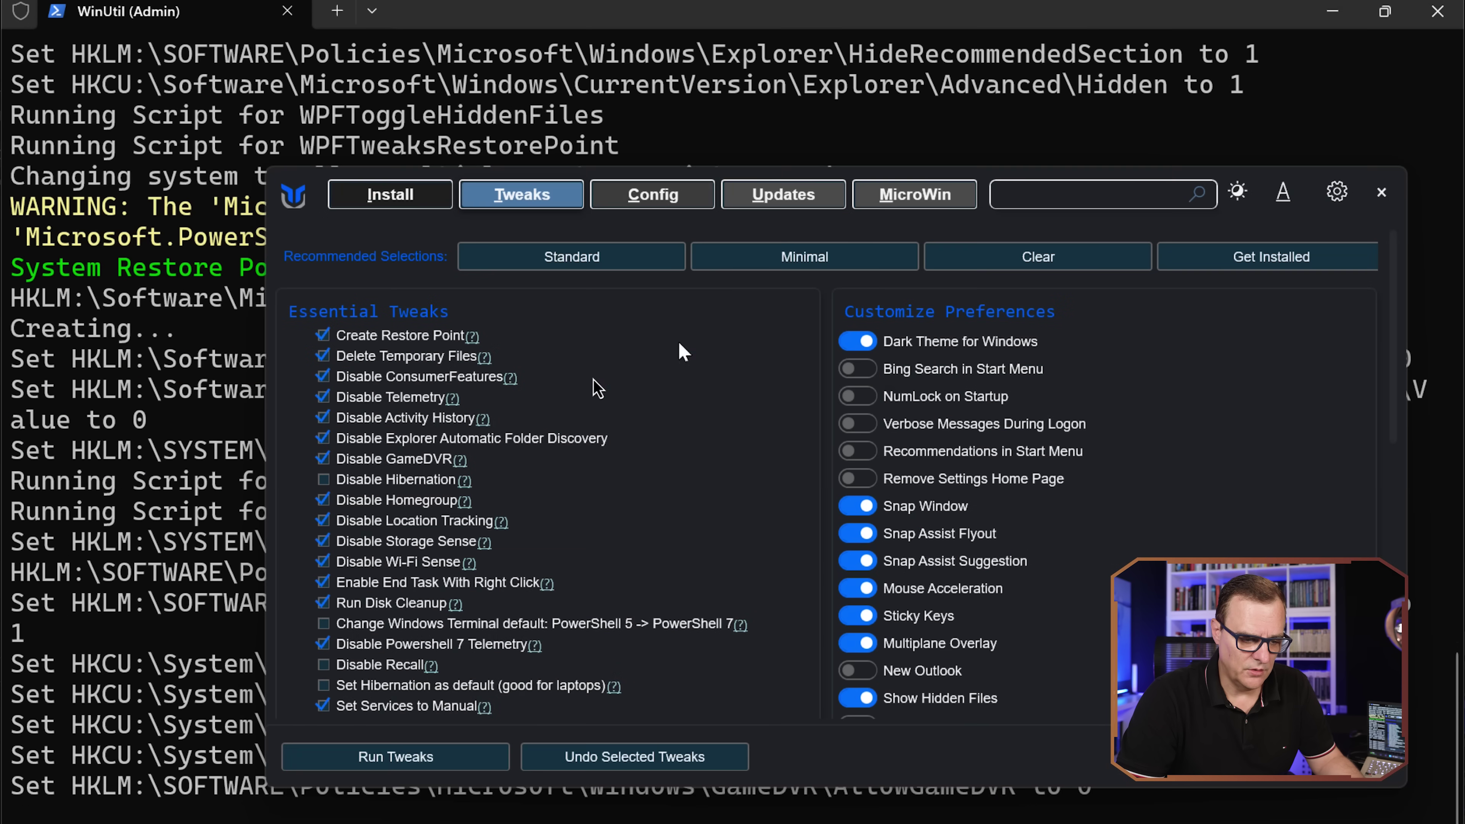
scroll(597, 388, down, 3)
scroll(597, 387, up, 3)
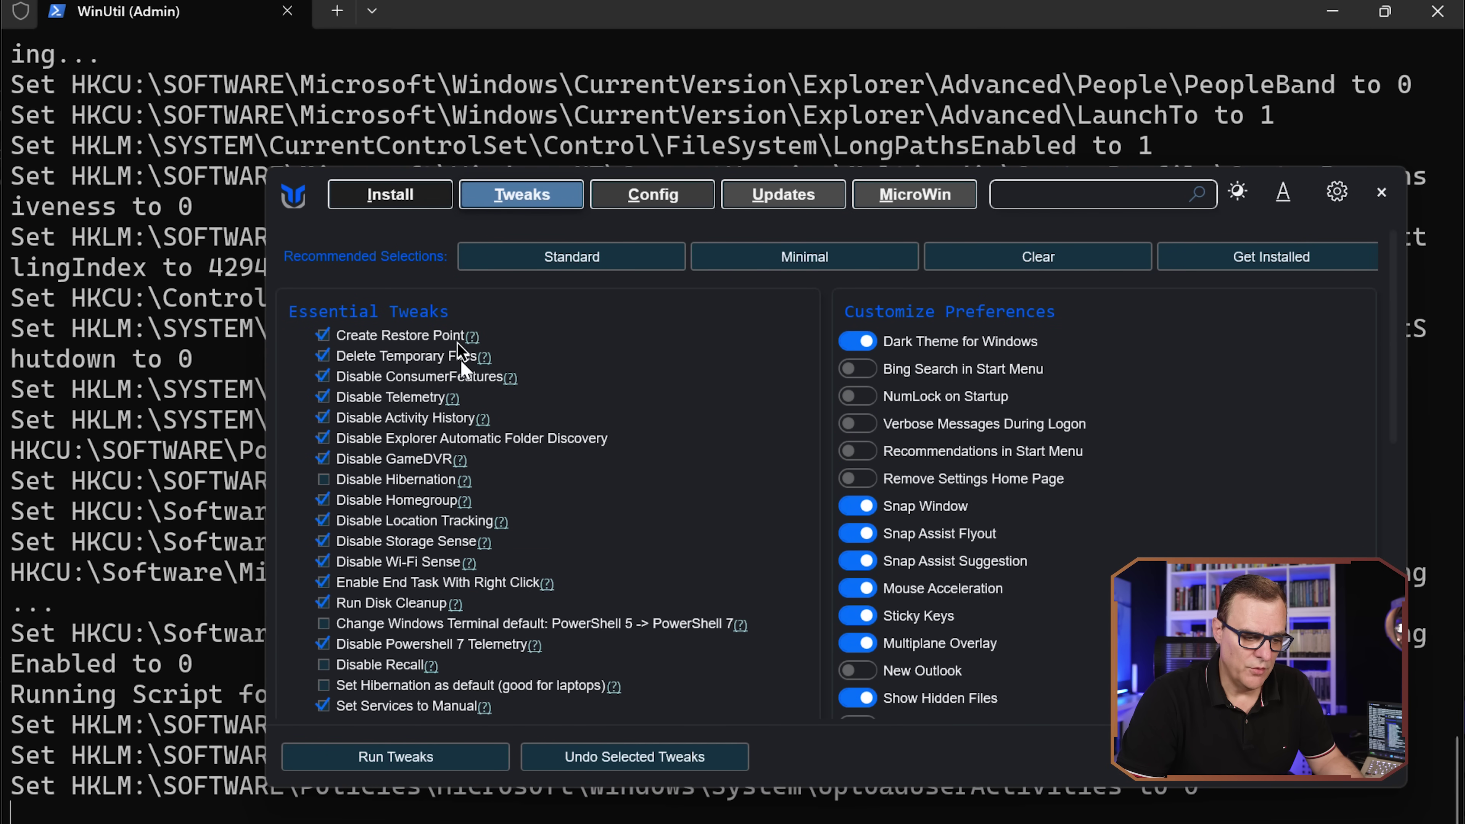
key(alt+Tab)
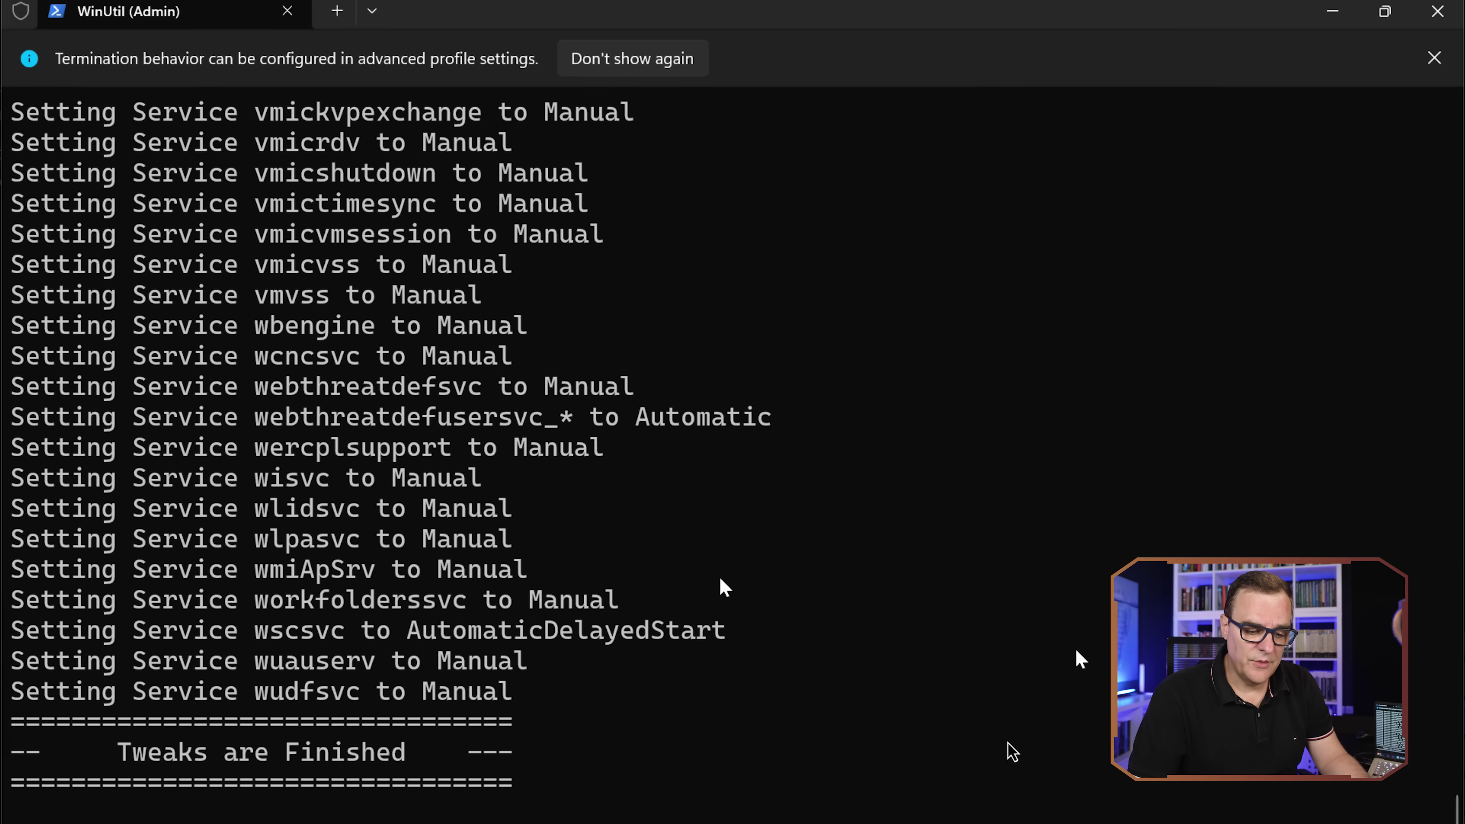
Step: Close WinUtil and restart Windows from the Start menu's power options
mouse_move(1072, 799)
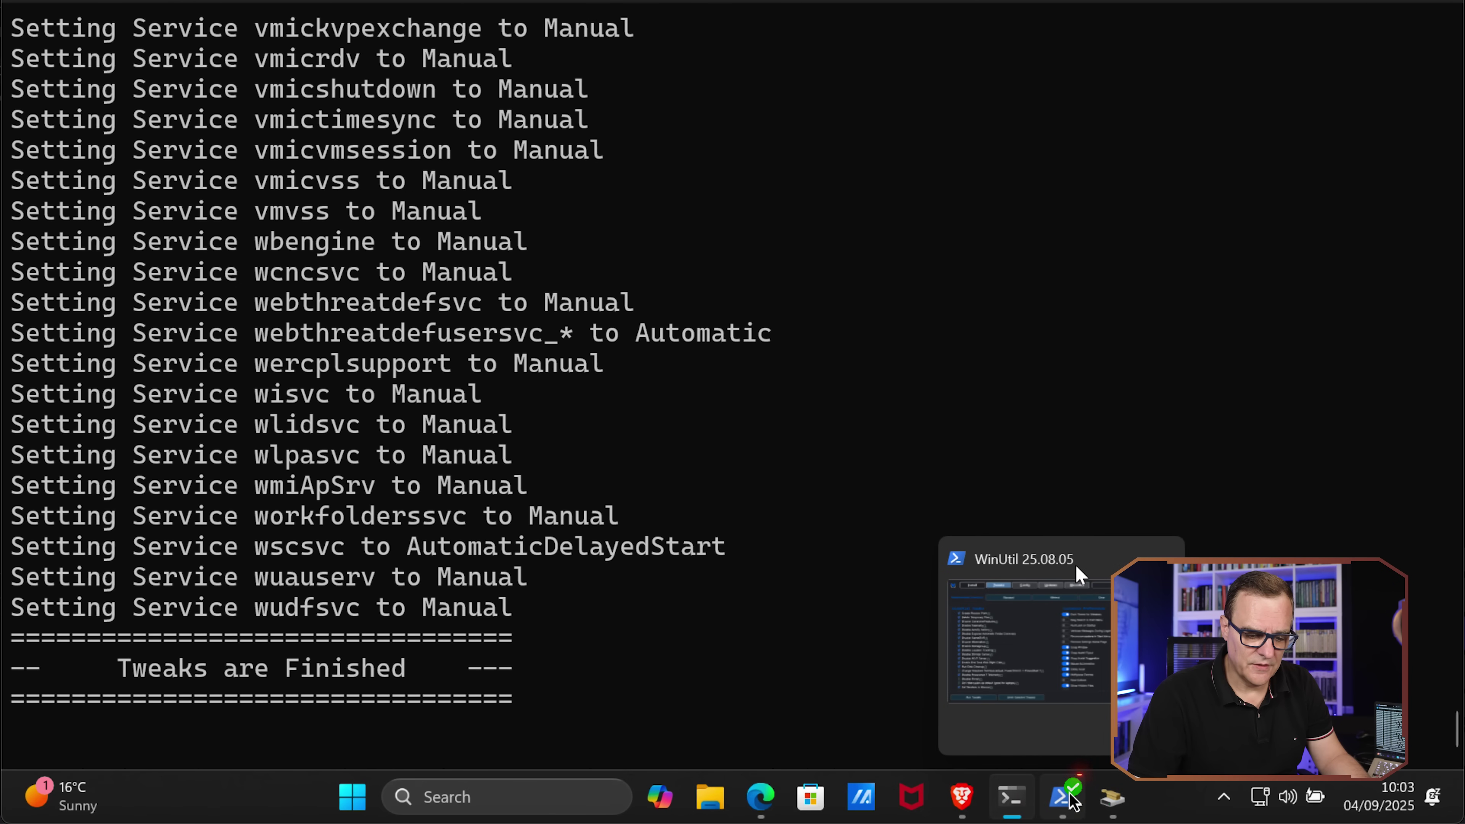
click(1076, 568)
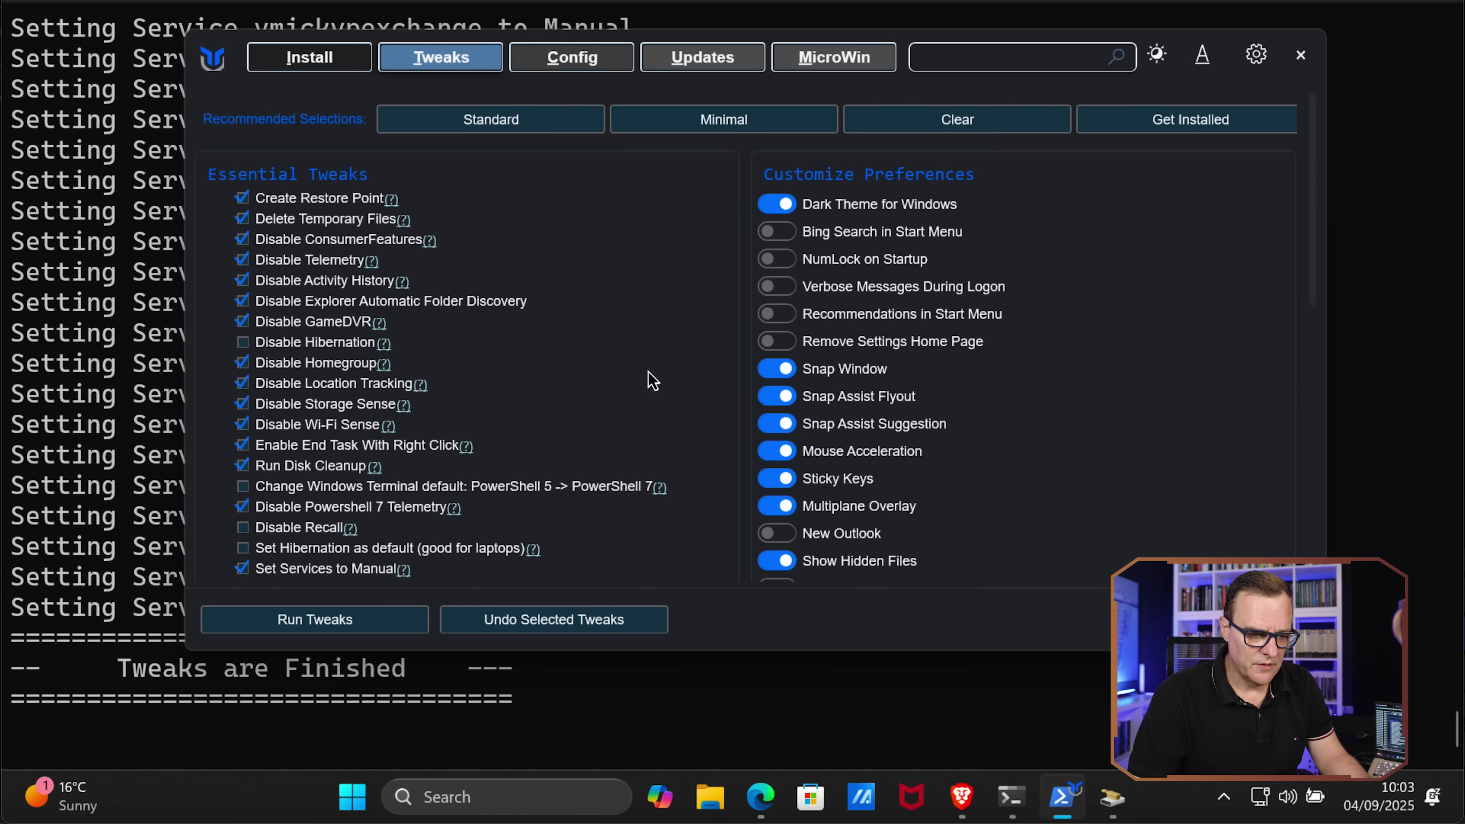
click(1301, 58)
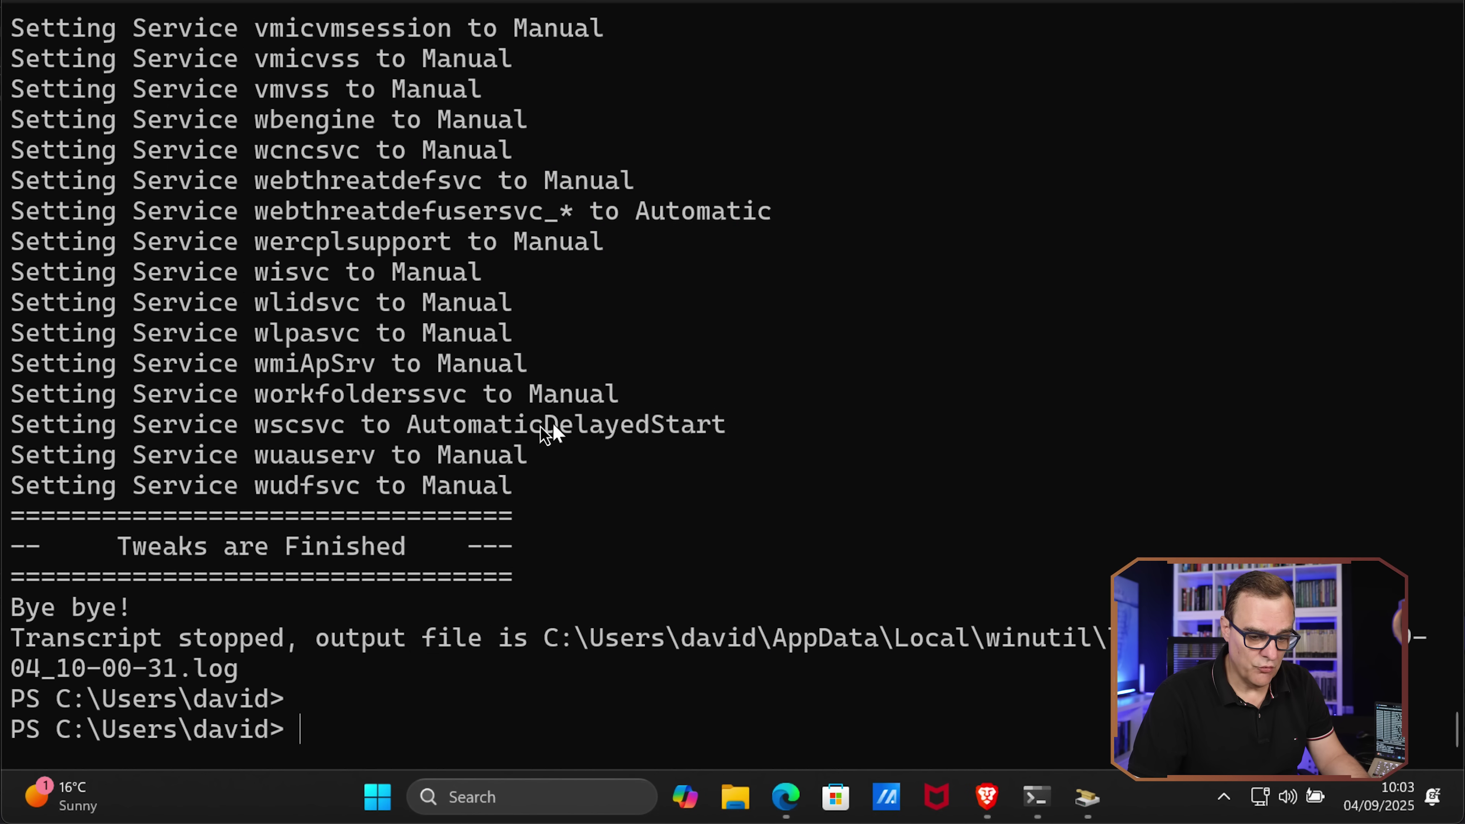
click(379, 795)
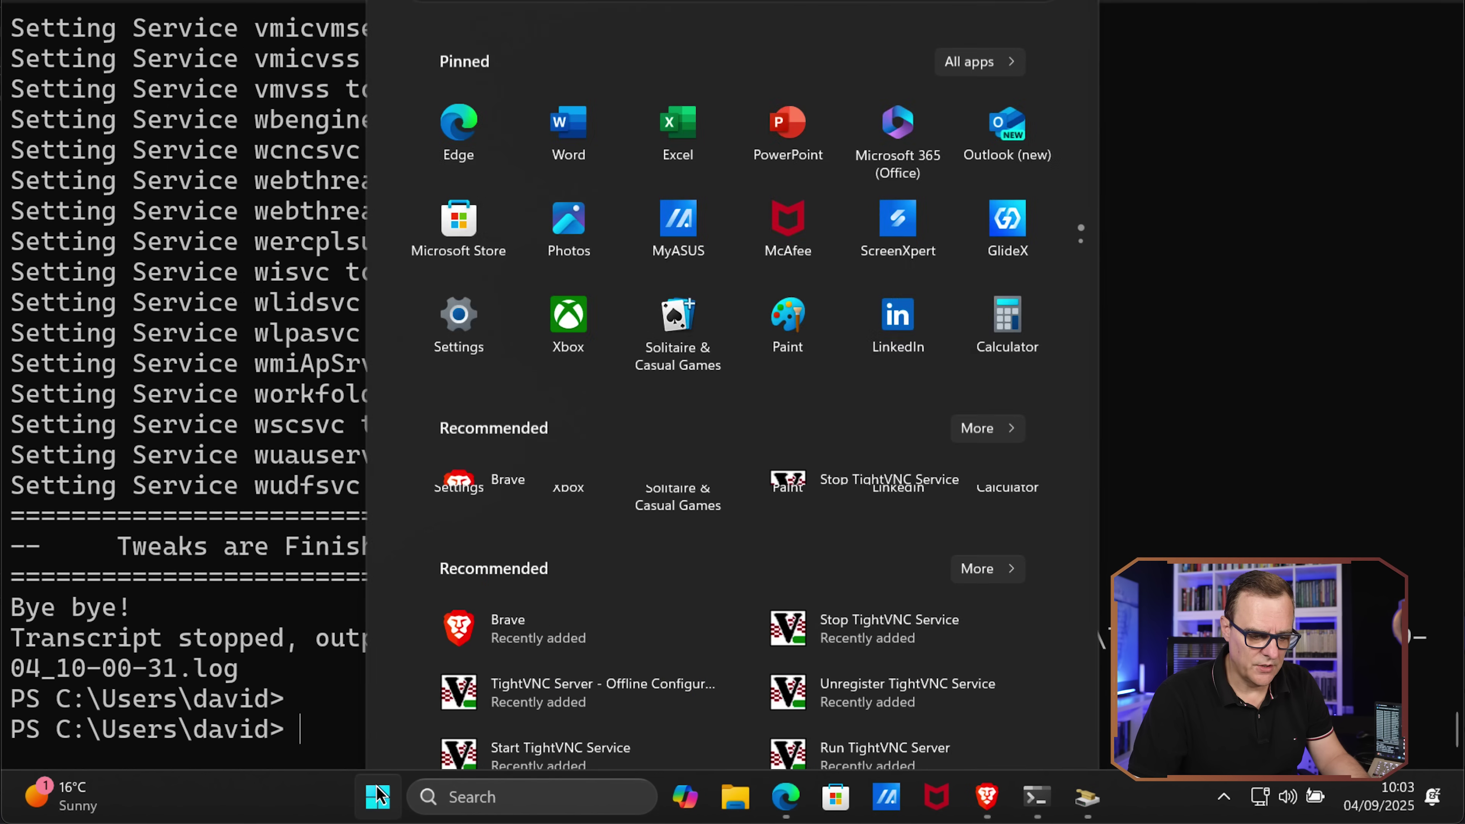
click(1014, 720)
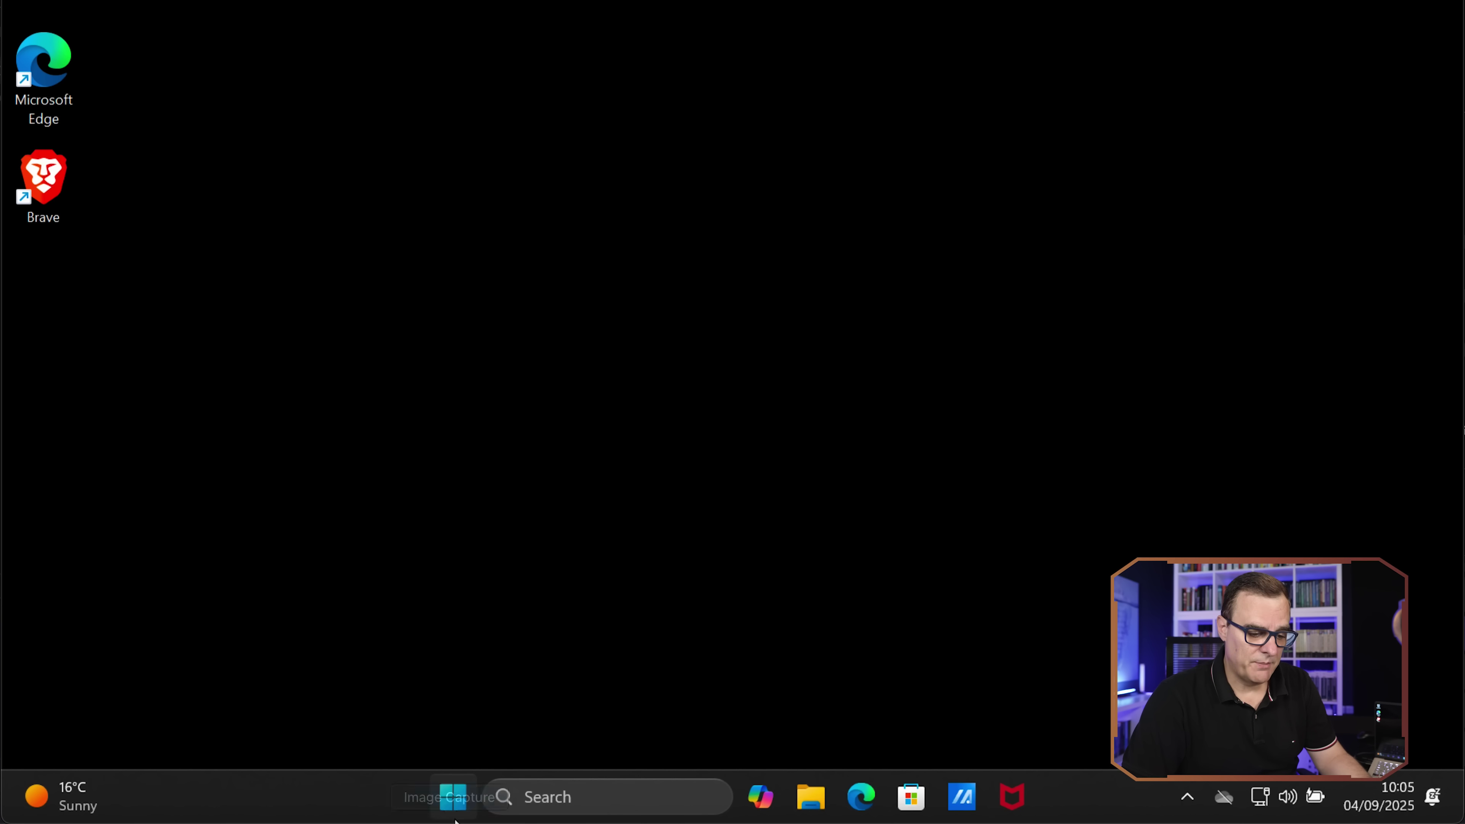
Step: Open a maximized Terminal (Admin) and run the pasted WinUtil launch command
right_click(452, 796)
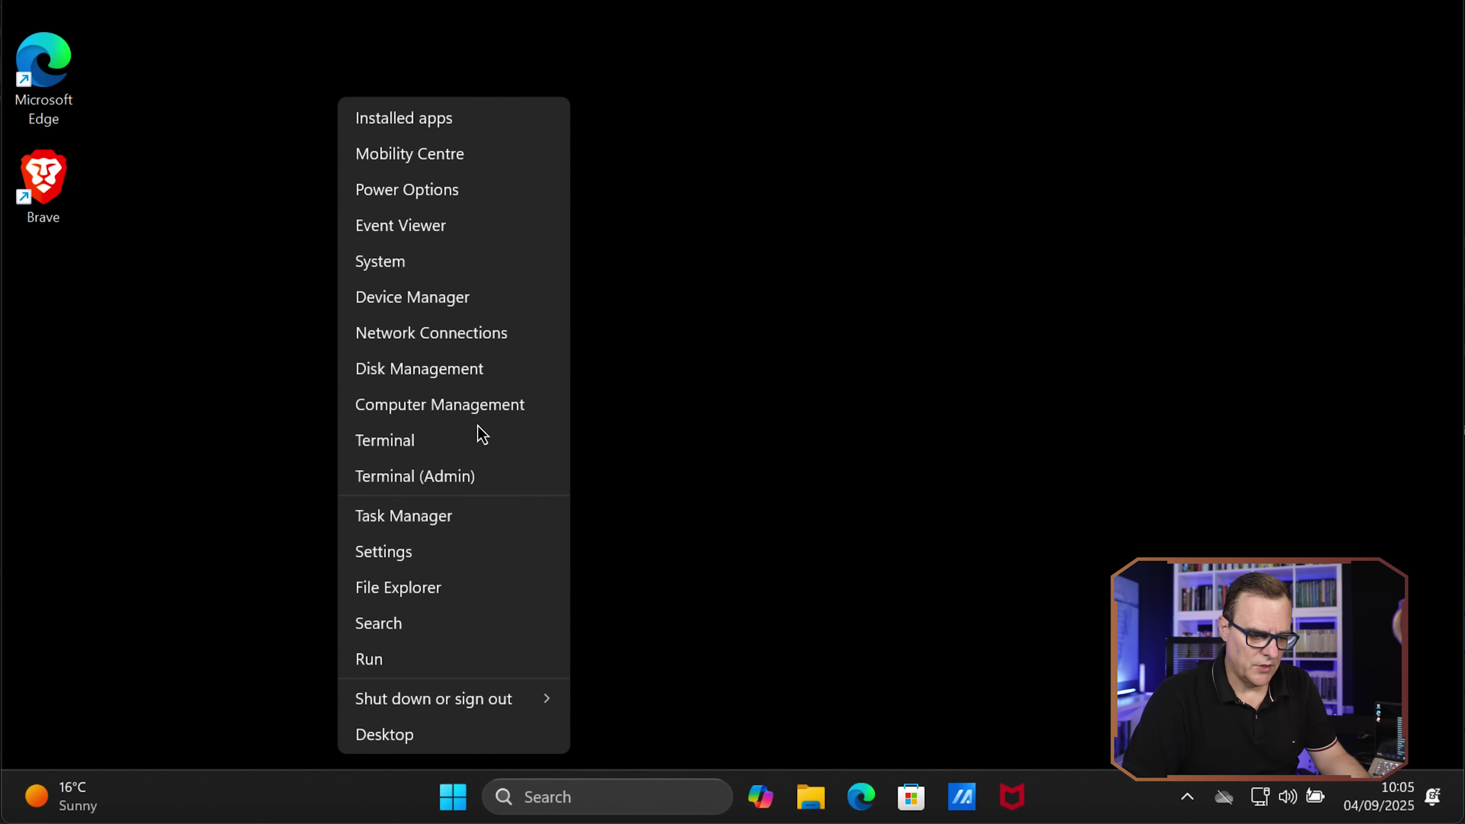
click(467, 489)
click(616, 544)
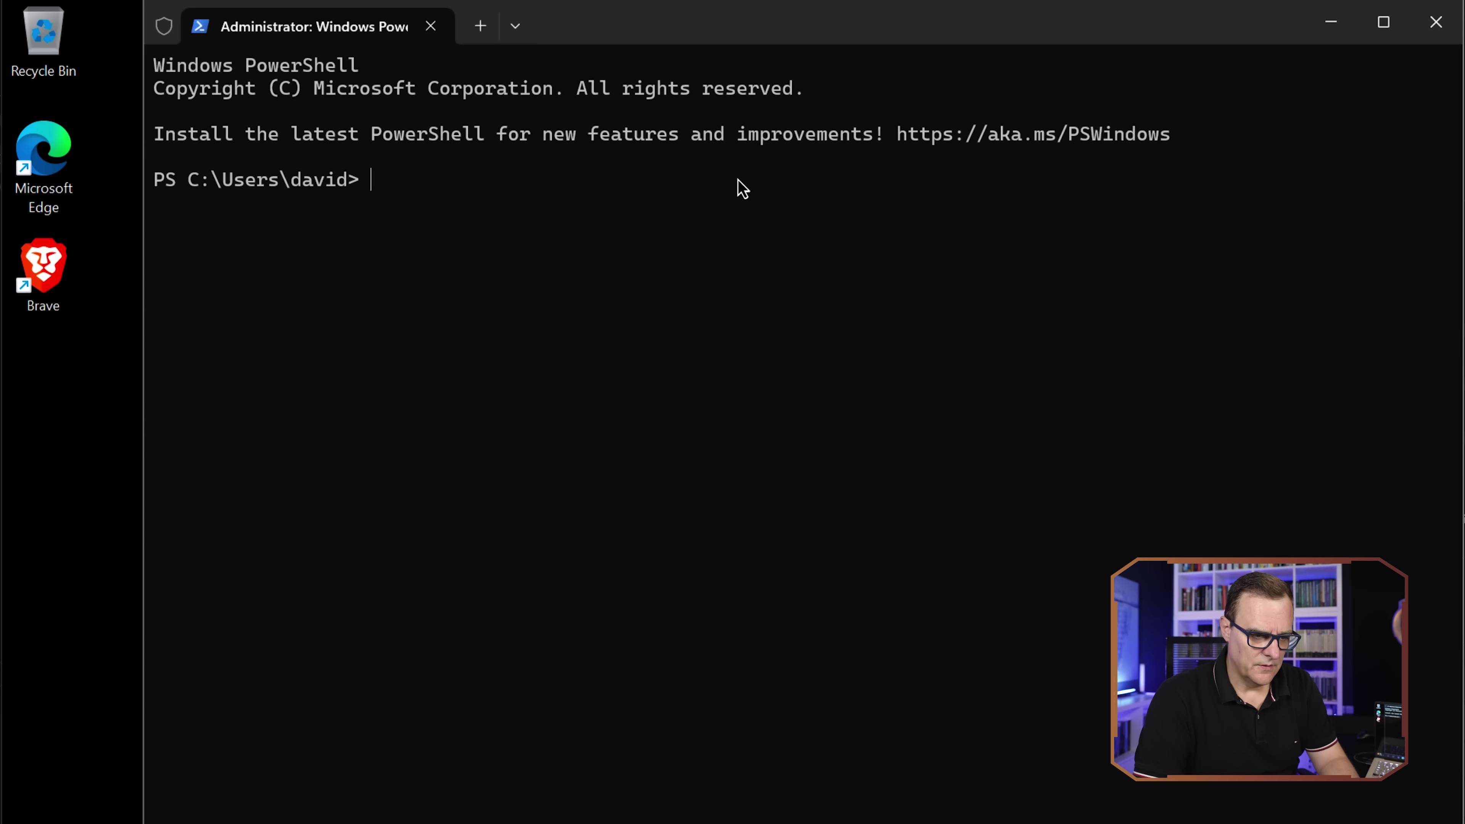
click(1383, 22)
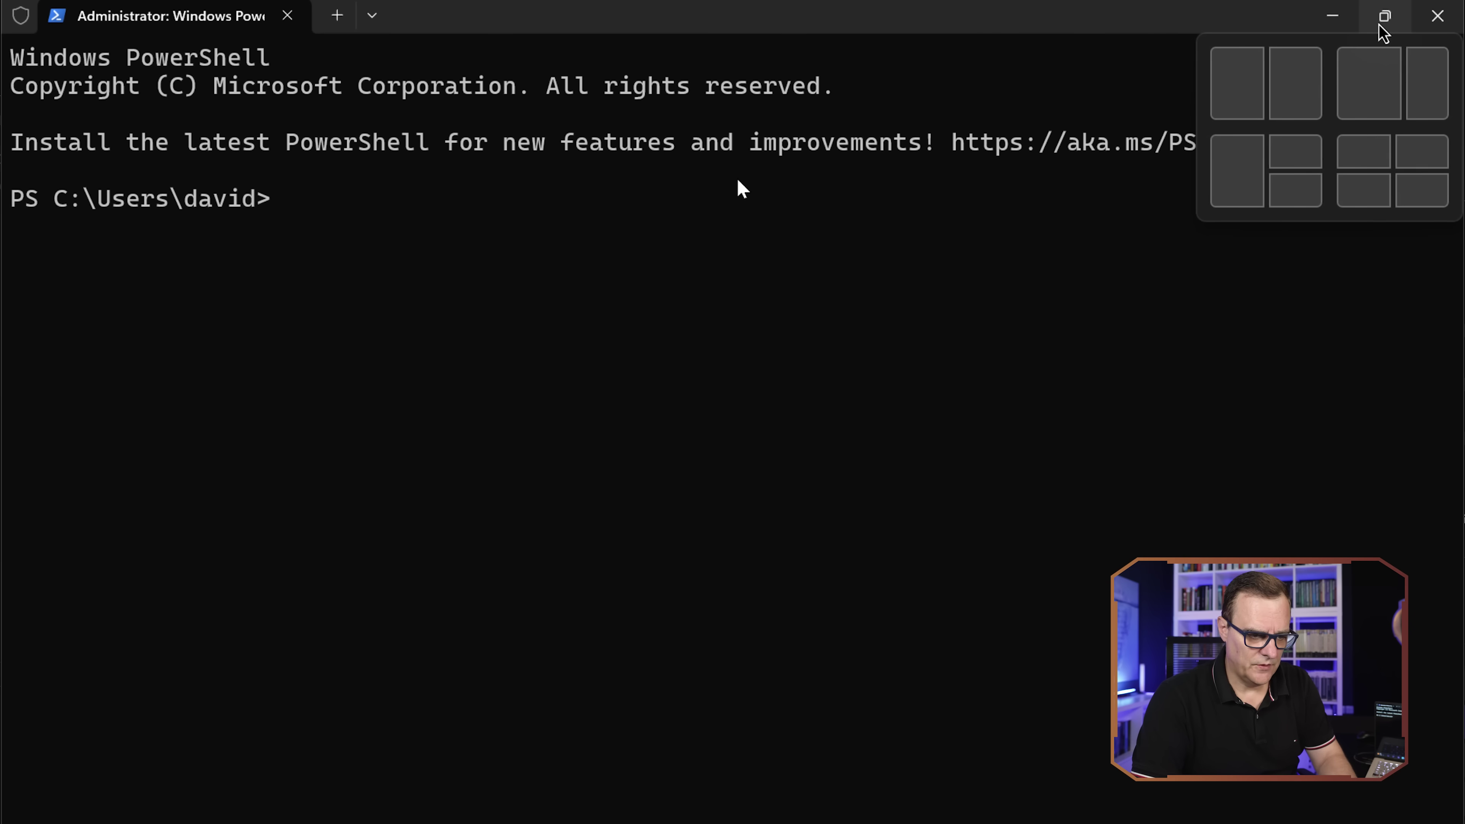
text(iwr -useb https://christitus.com/win | iex)
key(Return)
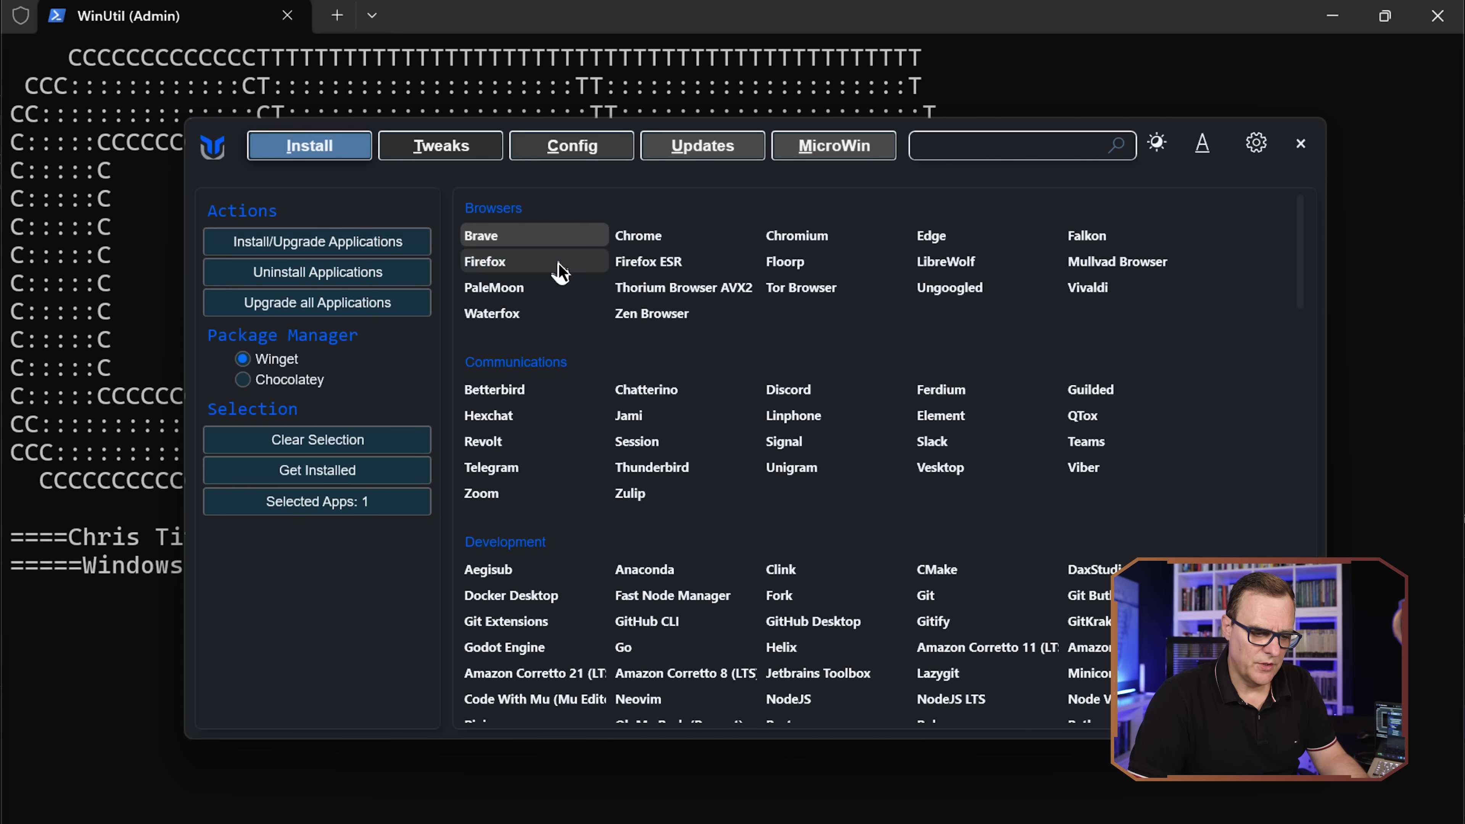
Step: Select Firefox, deselect Brave, and start installing the selected application
click(542, 268)
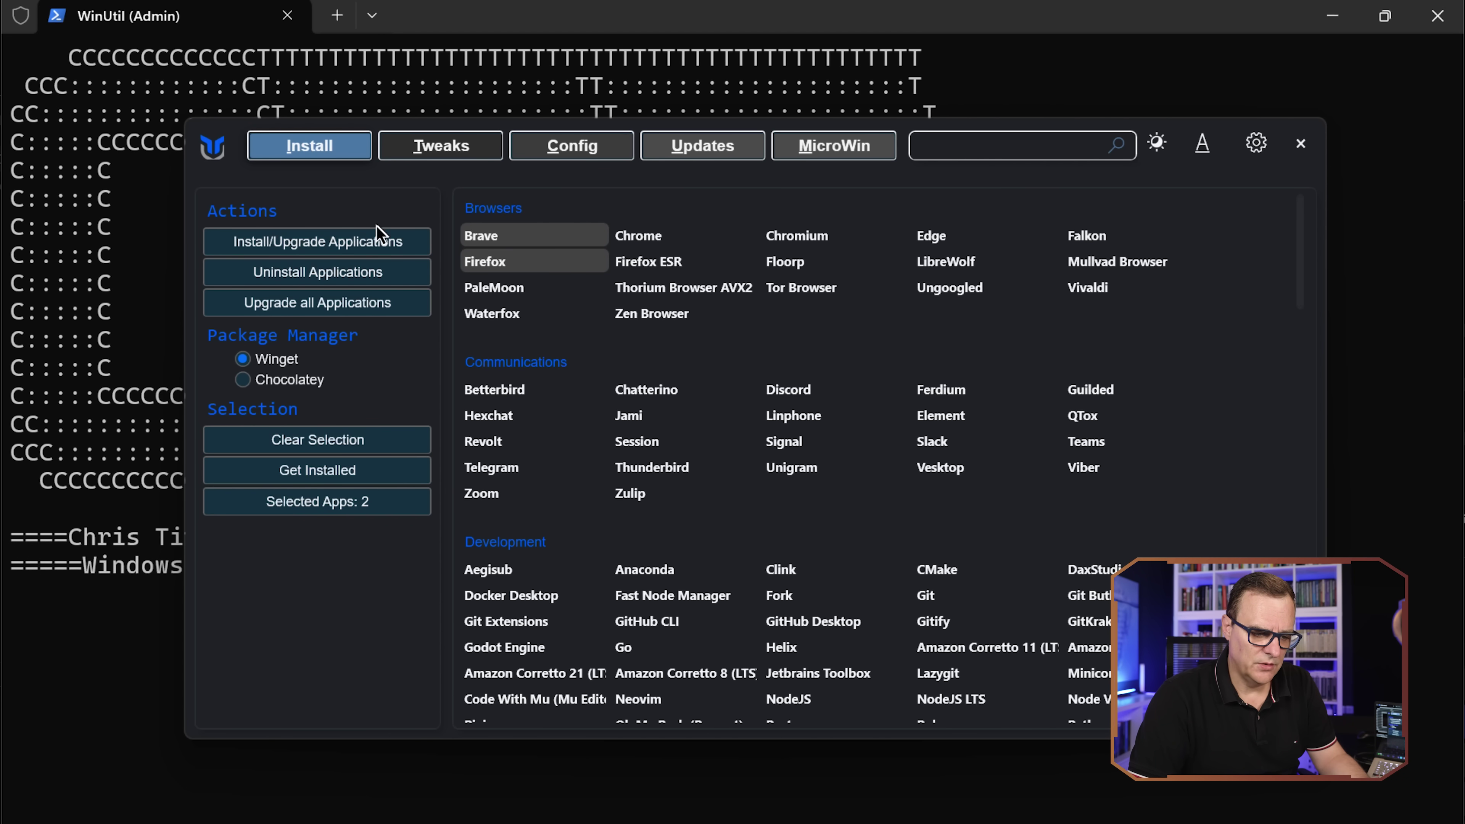
click(522, 237)
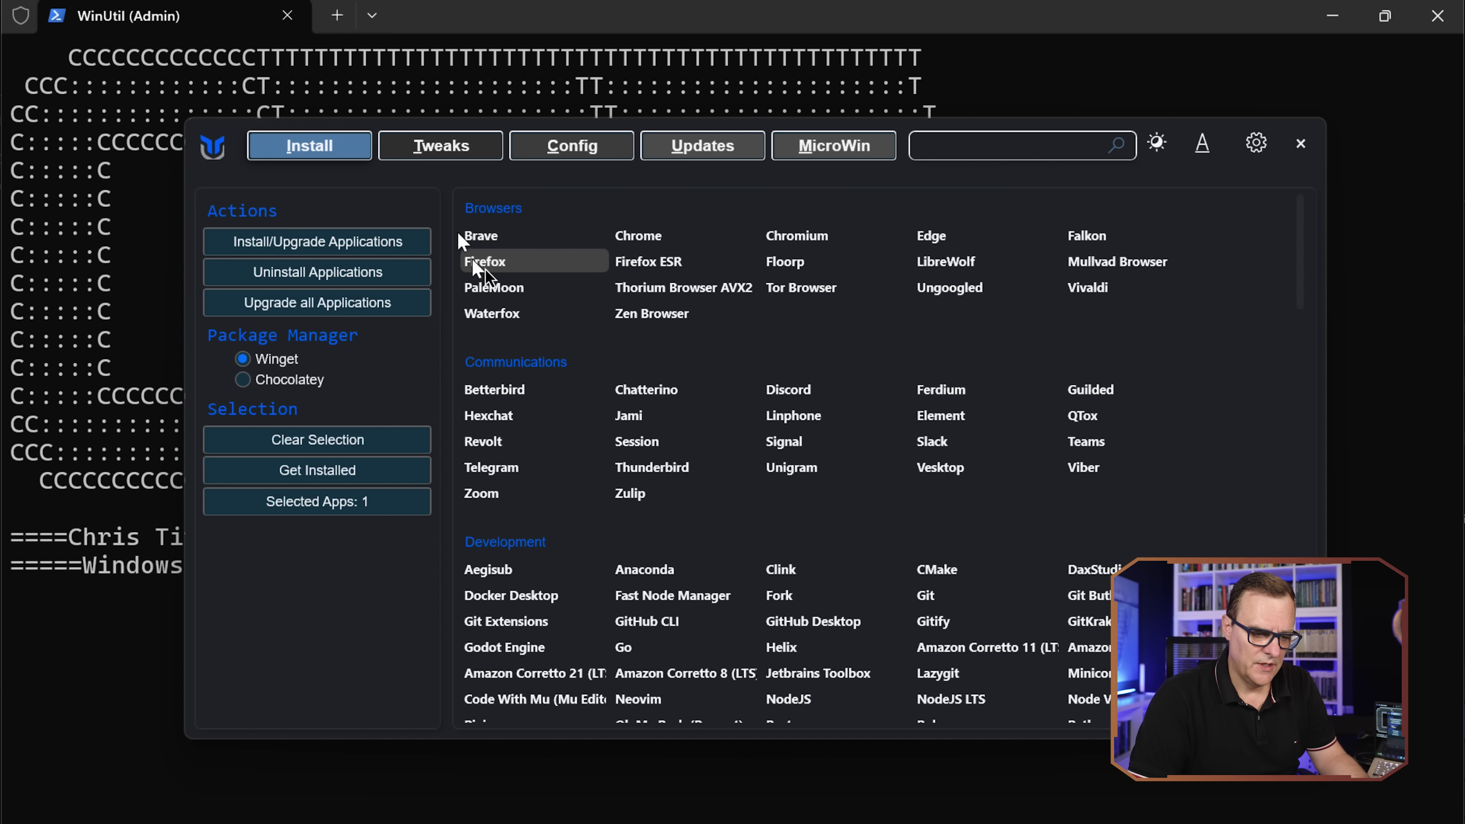
click(317, 241)
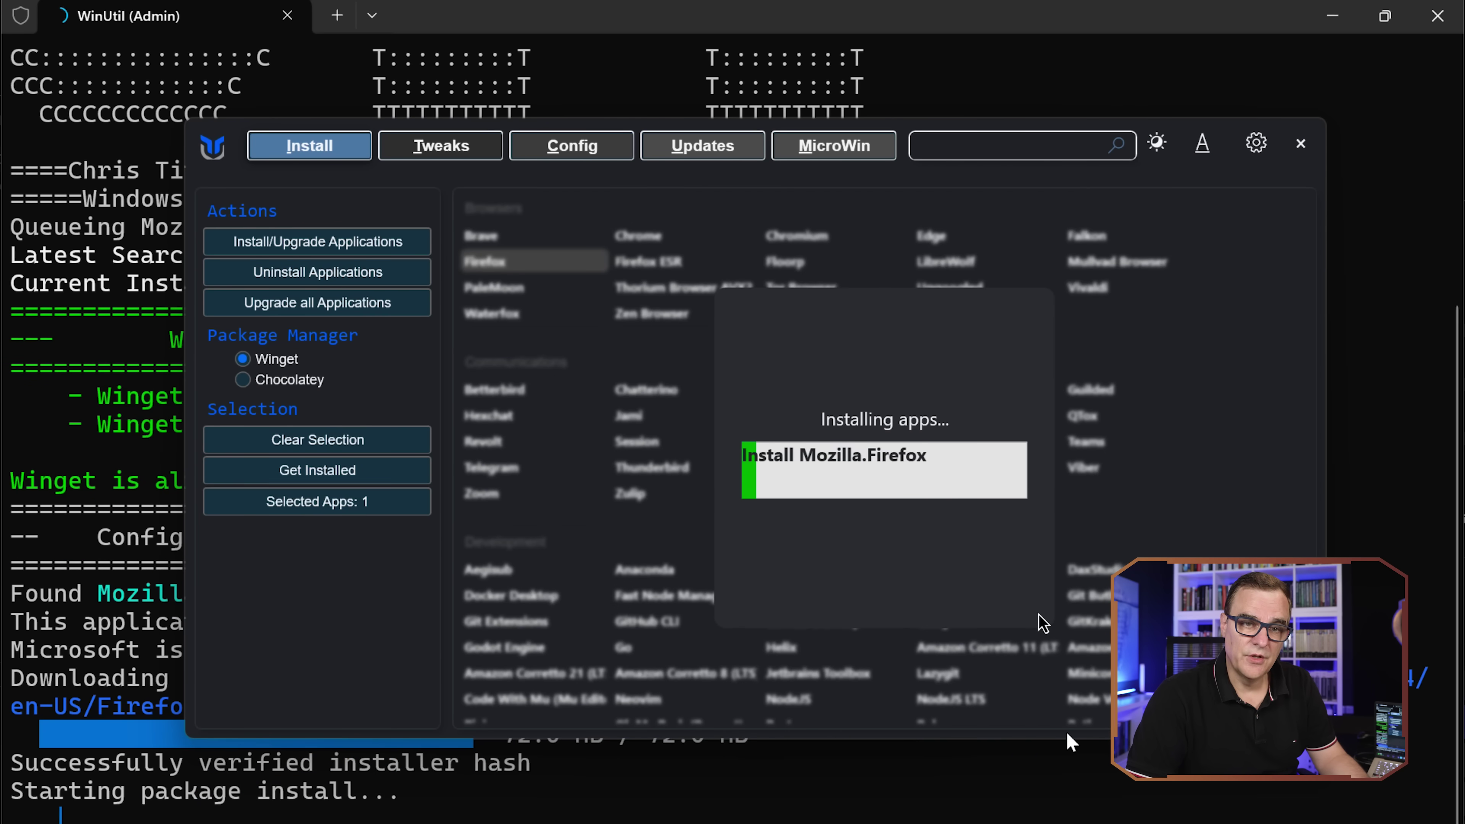
Step: Check the install log until it finishes, then switch to the Tweaks page
click(1069, 741)
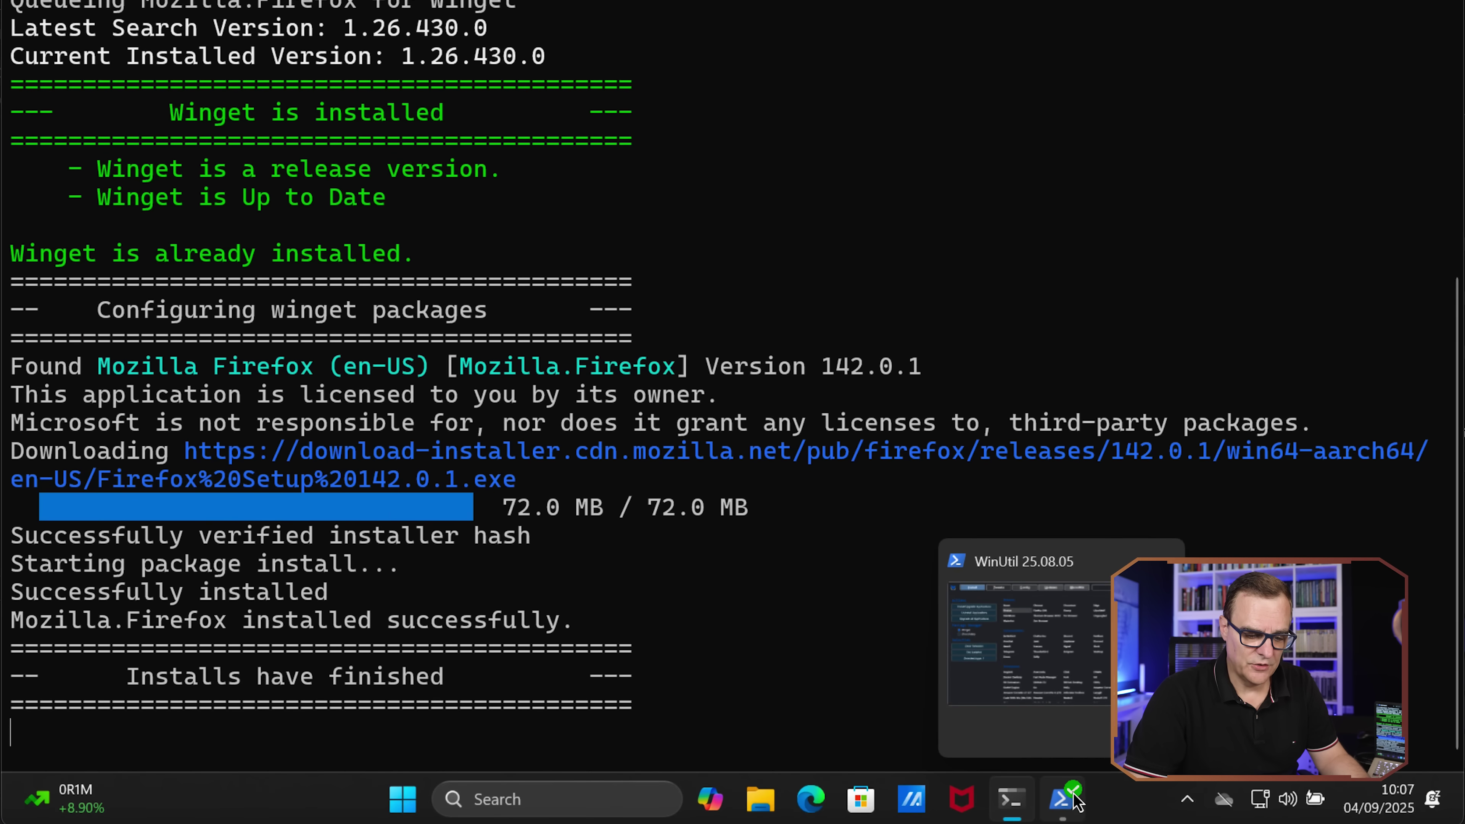
click(1074, 802)
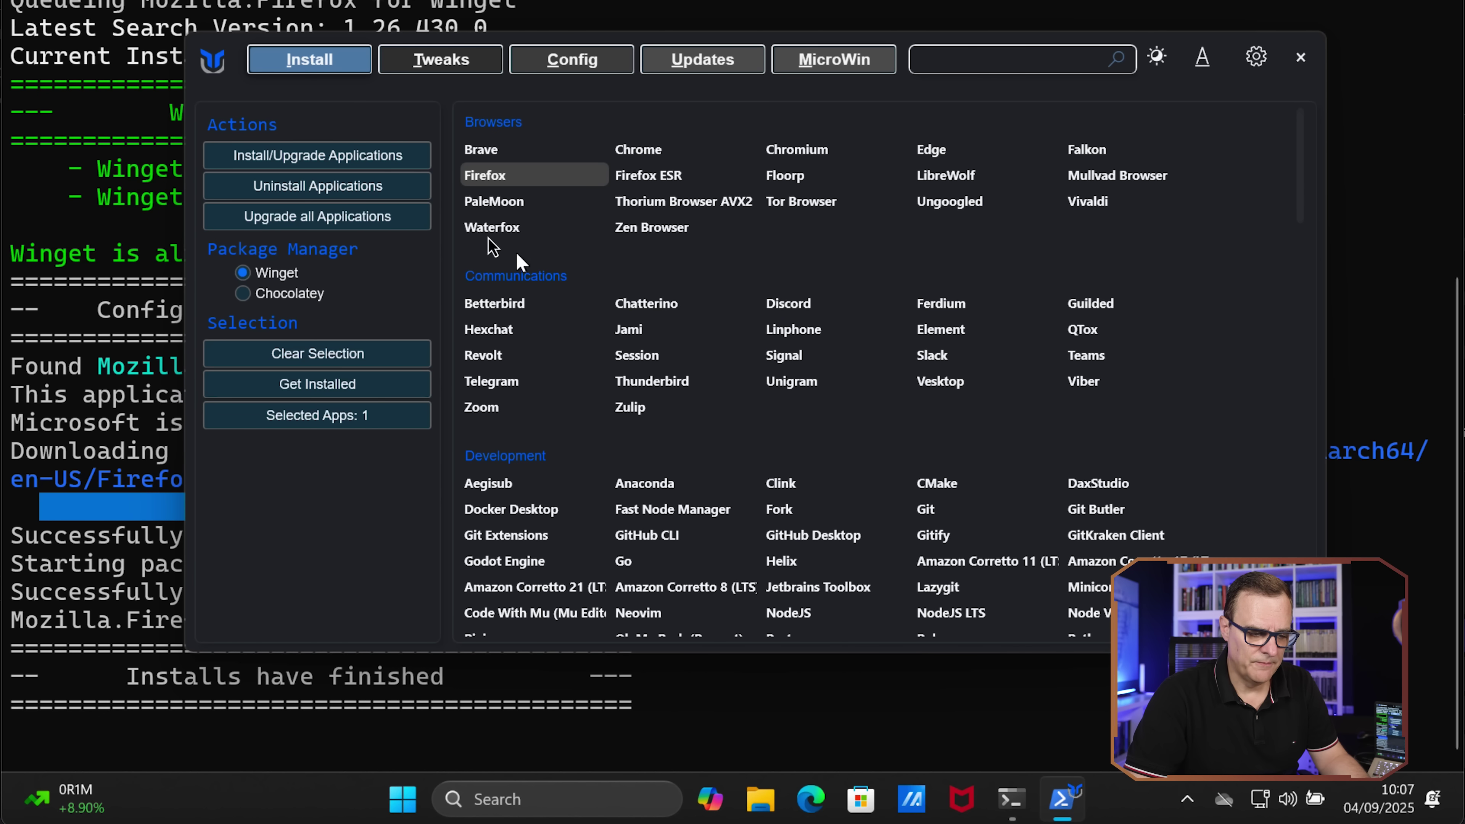
click(441, 59)
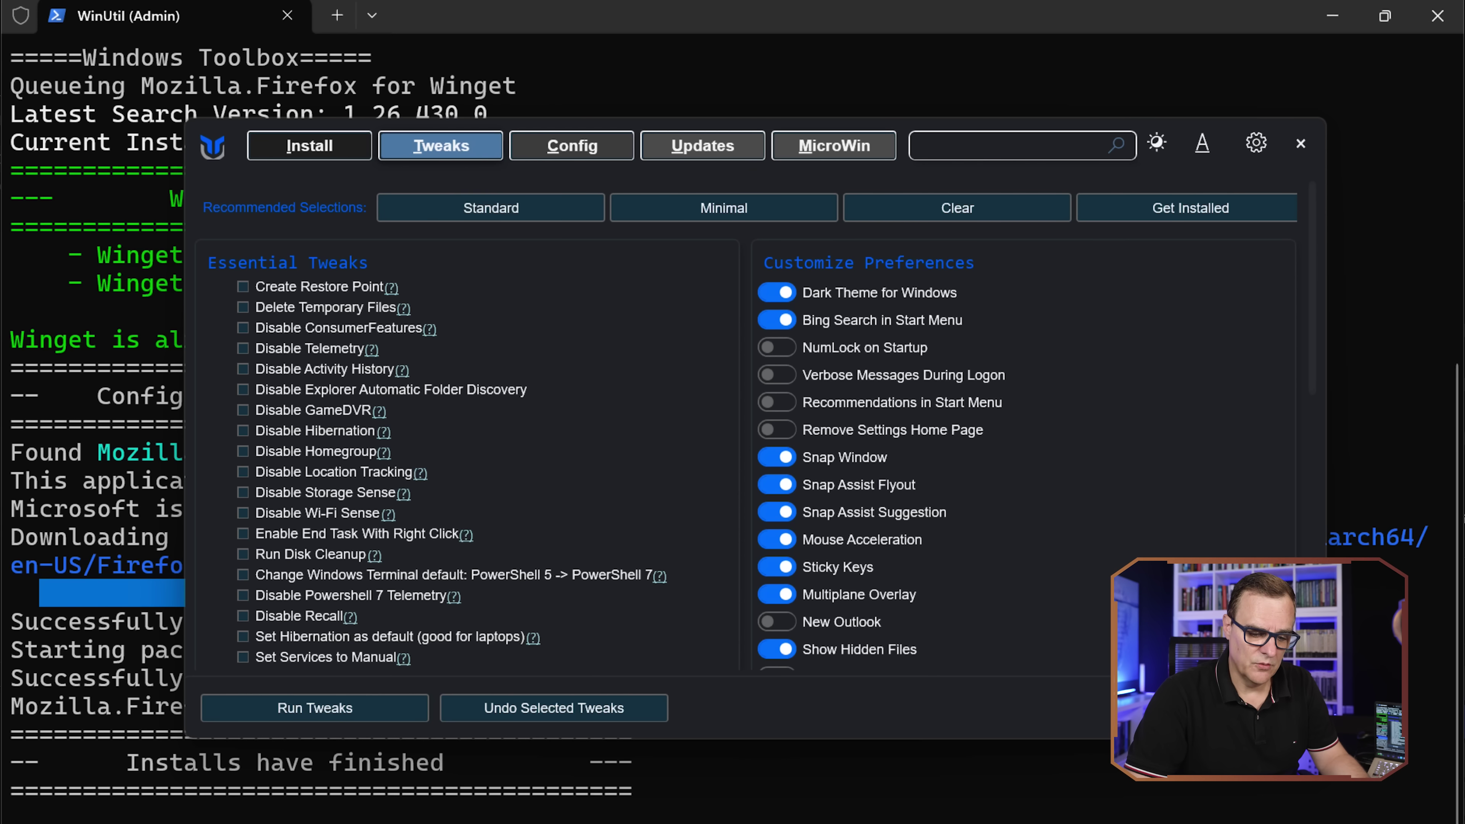
Step: Glance at Task Manager, then tick the Standard set and scroll to Adobe Network Block
click(1214, 797)
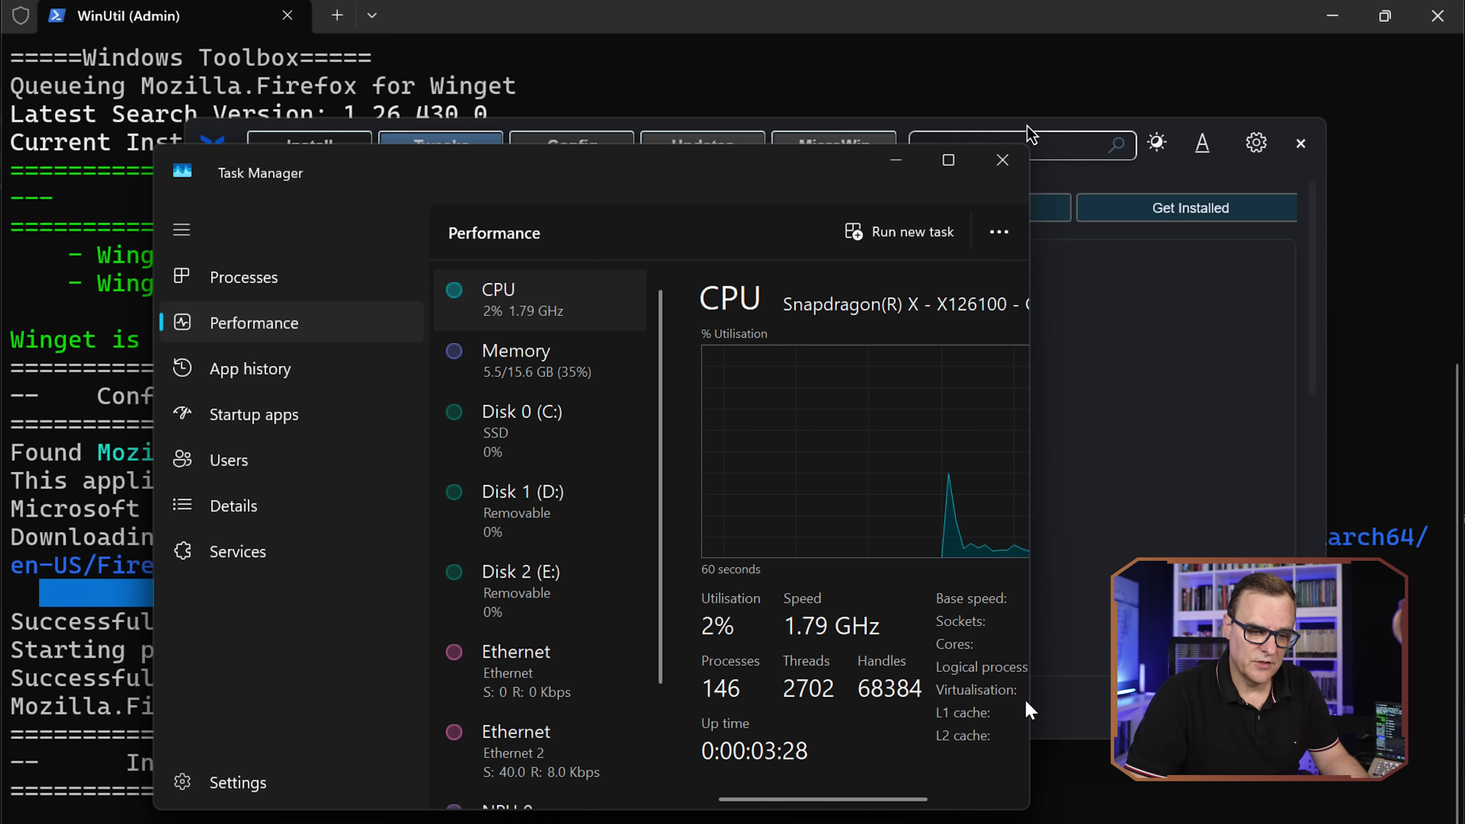
click(1003, 160)
click(521, 210)
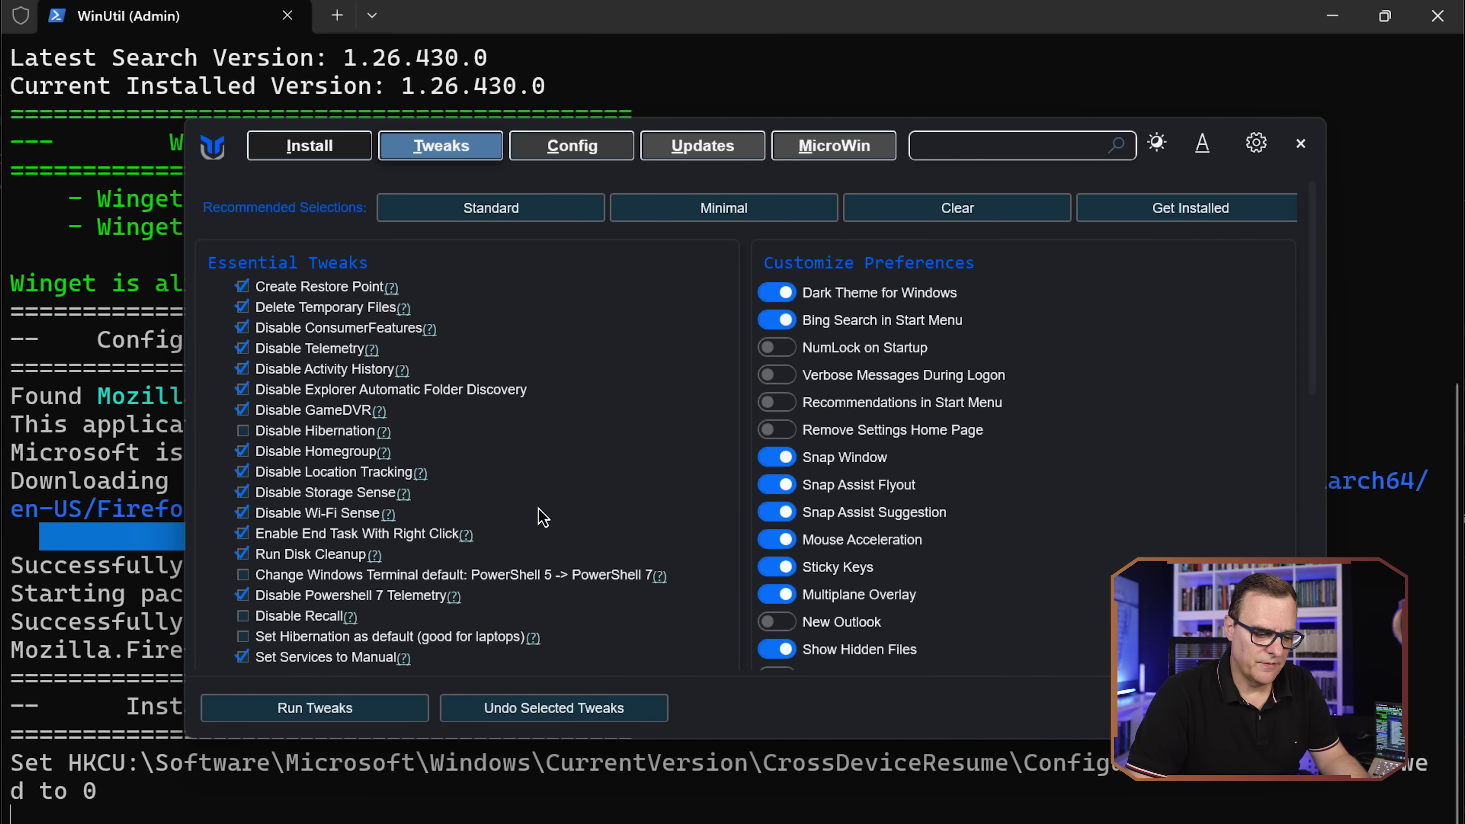
scroll(541, 510, down, 3)
scroll(549, 511, down, 4)
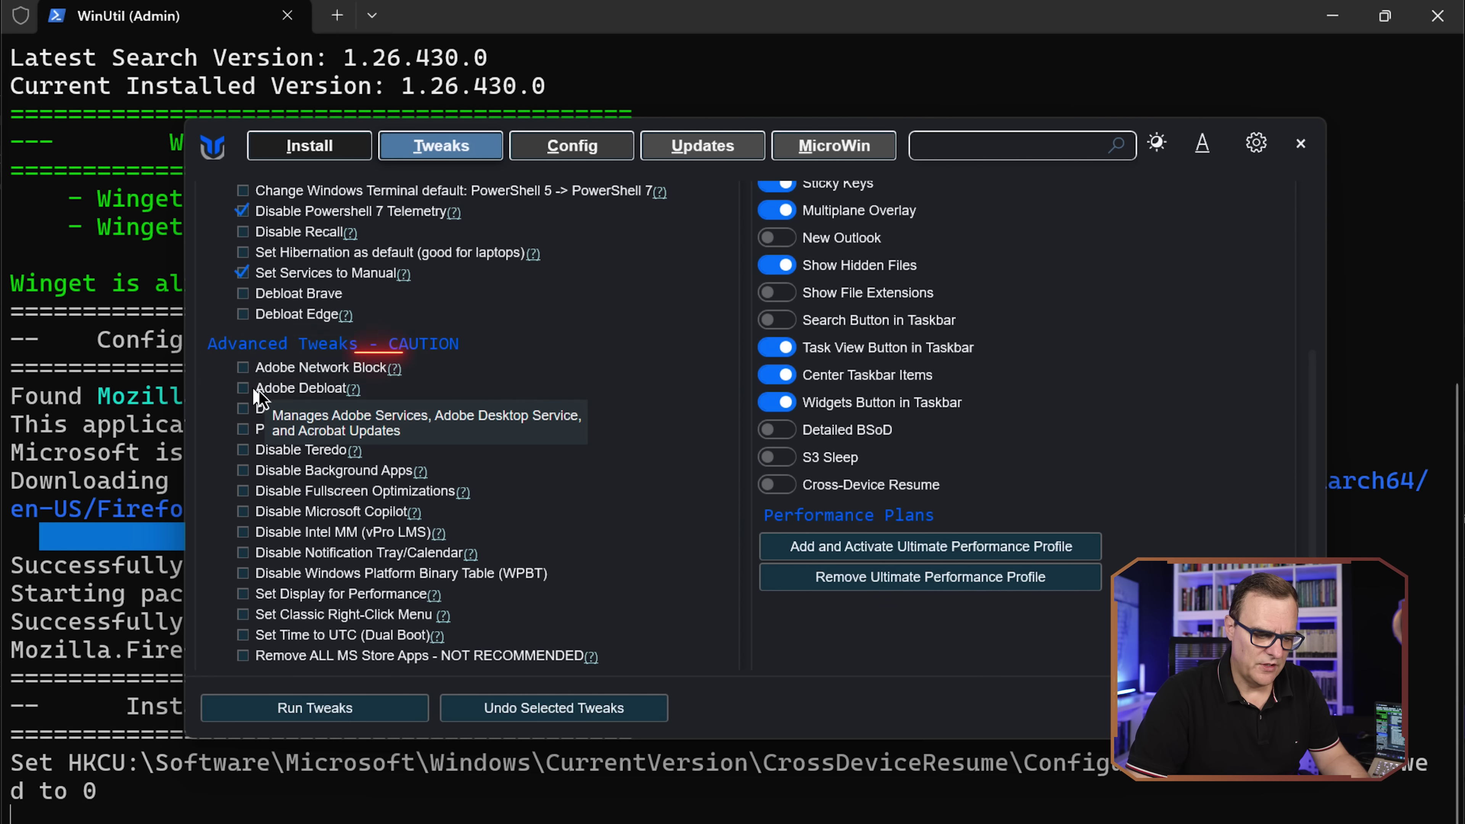
mouse_move(316, 378)
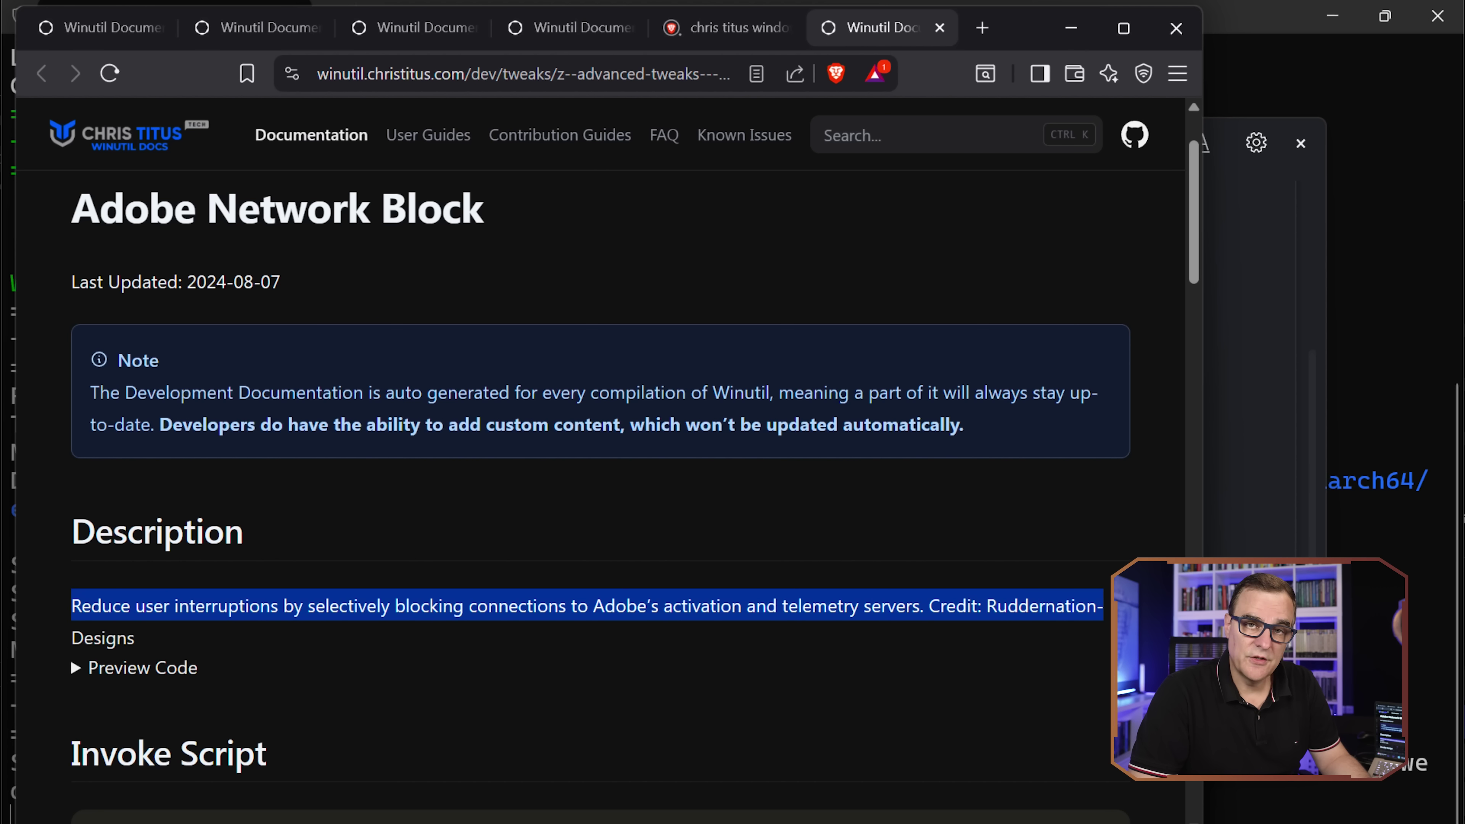
Step: Open the Disable Recall tweak's documentation in Brave and select its description
click(1289, 347)
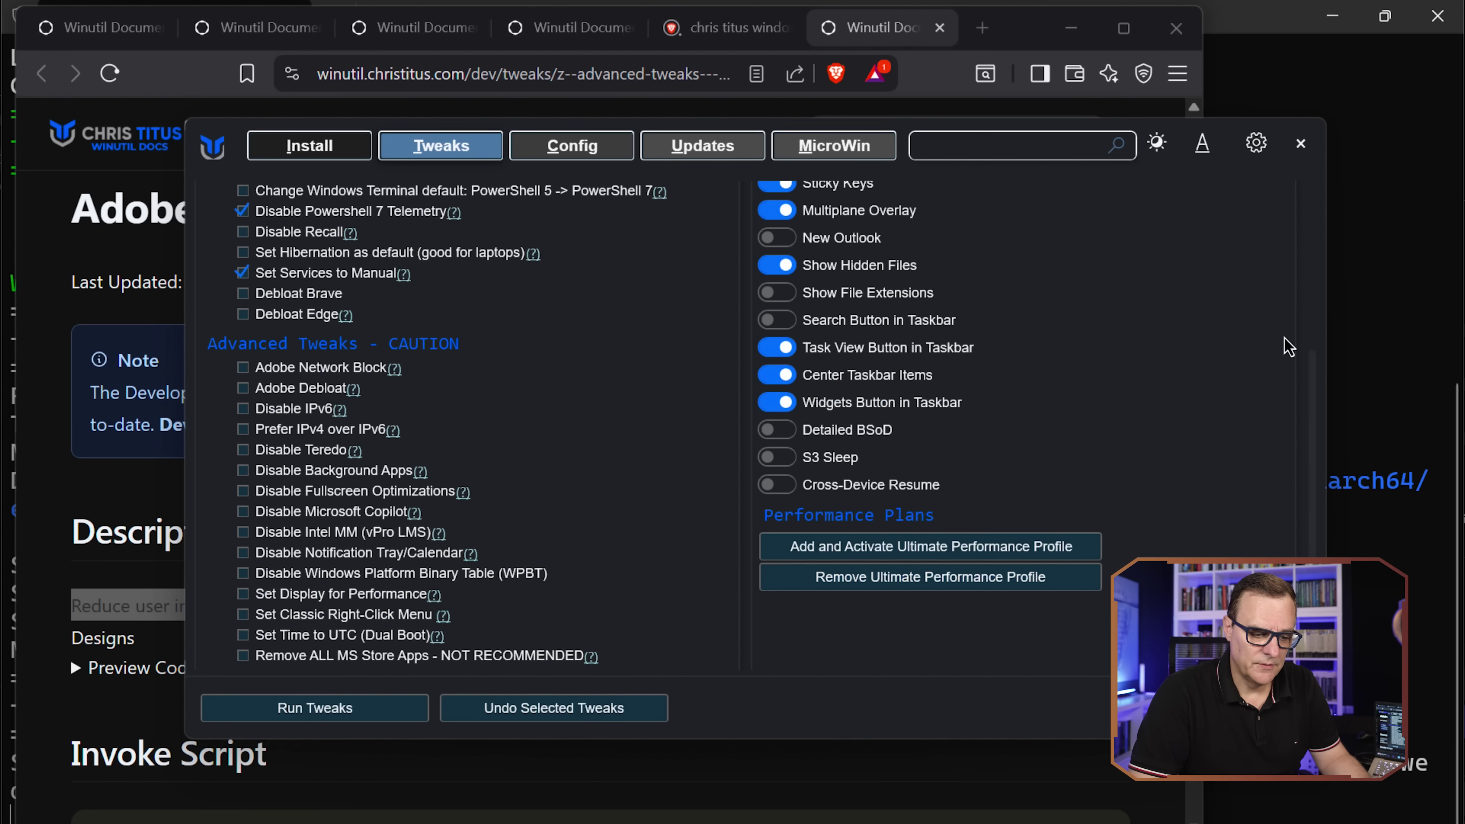
scroll(530, 462, down, 5)
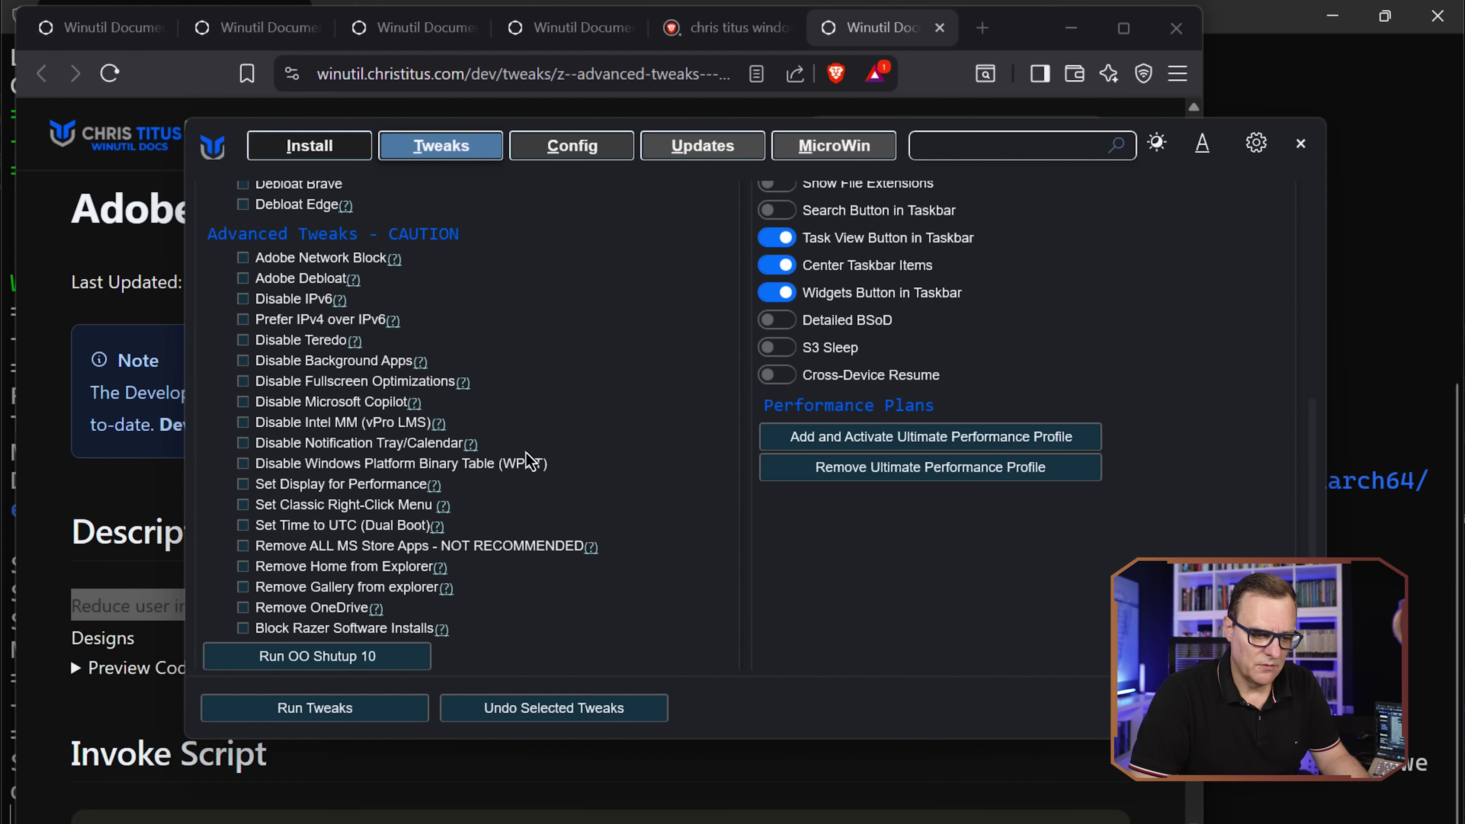
scroll(531, 462, up, 7)
scroll(530, 461, up, 5)
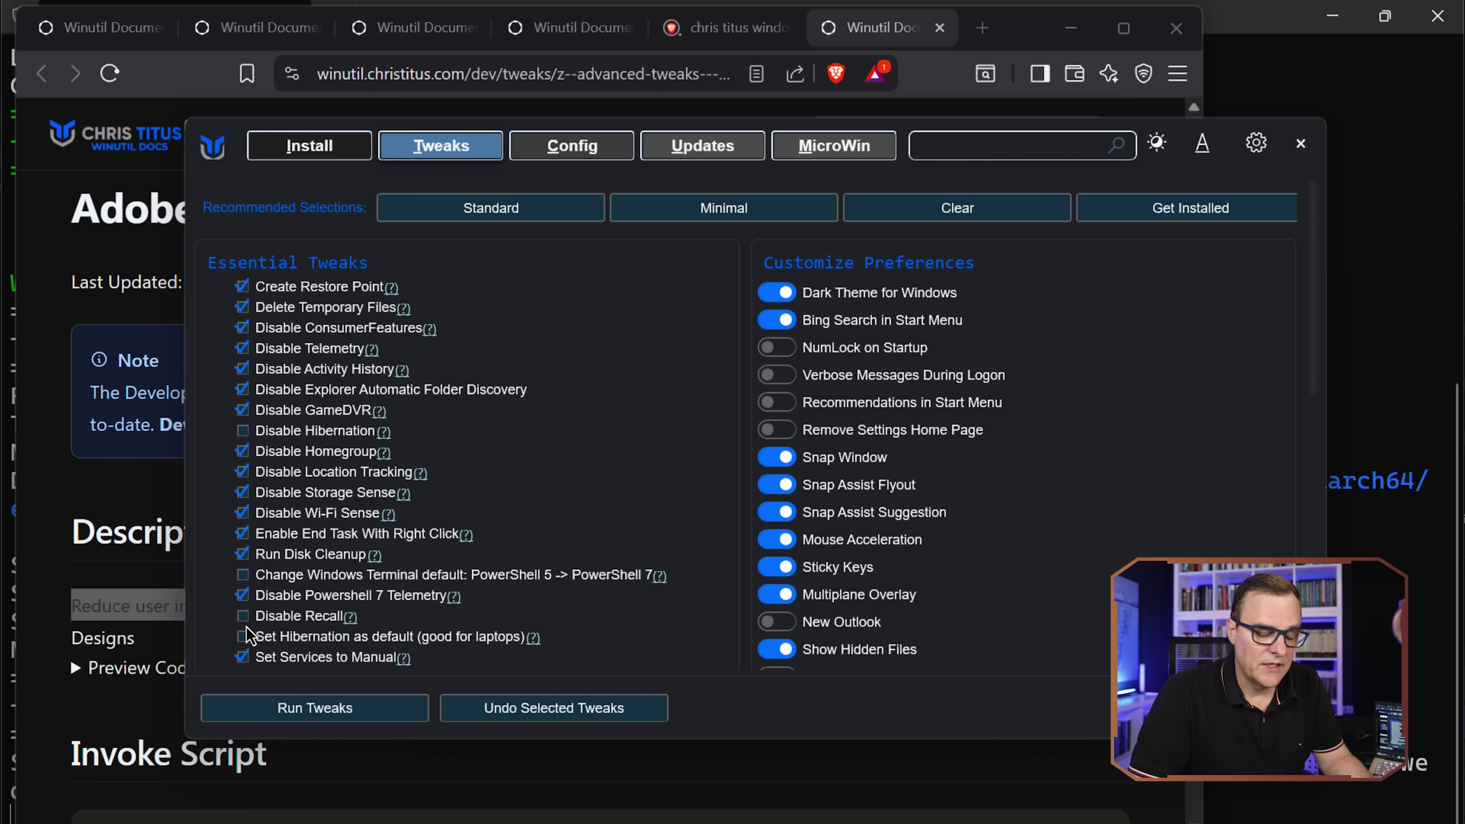
click(350, 616)
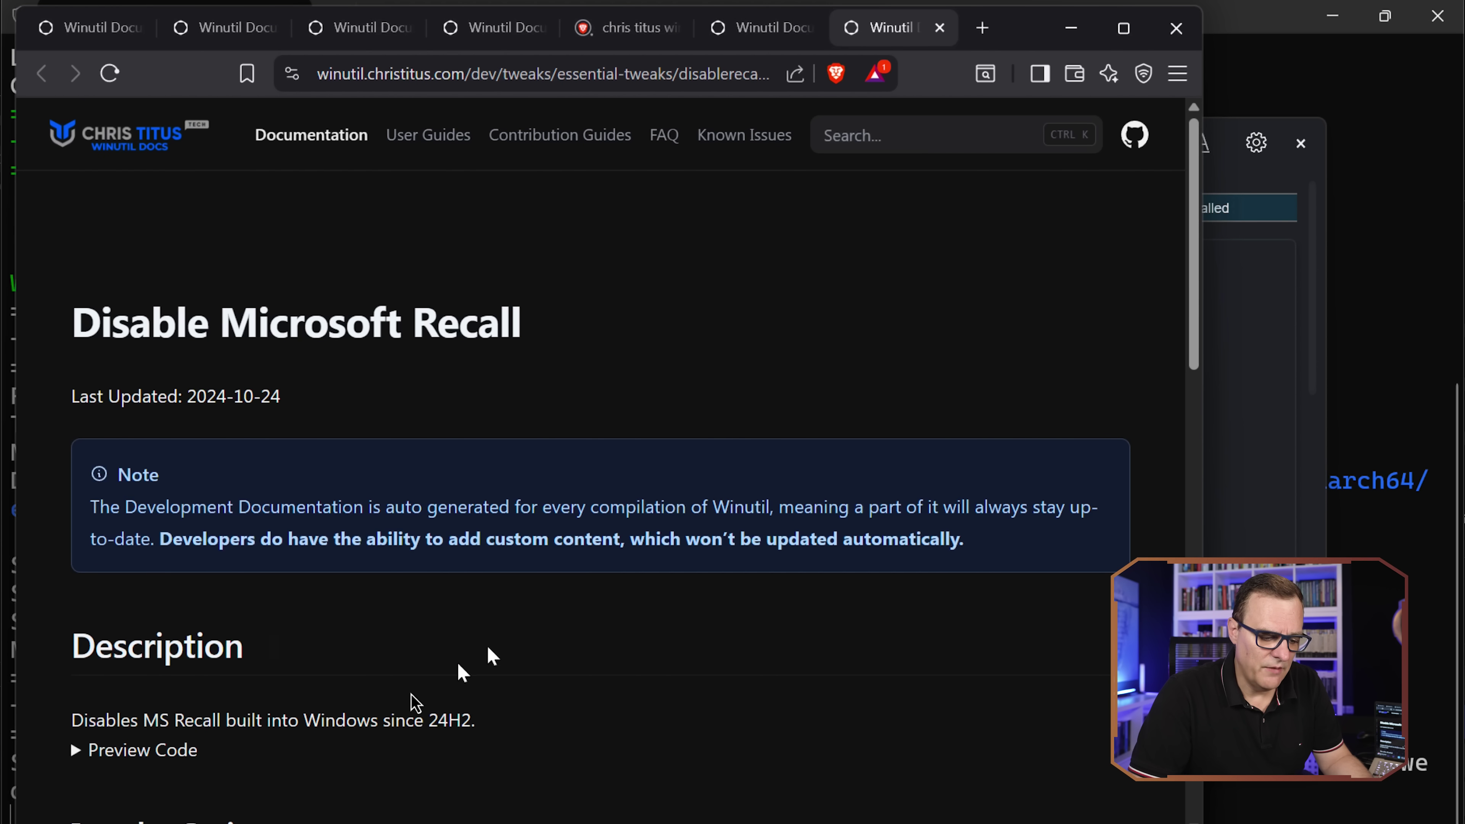
drag(70, 720, 610, 719)
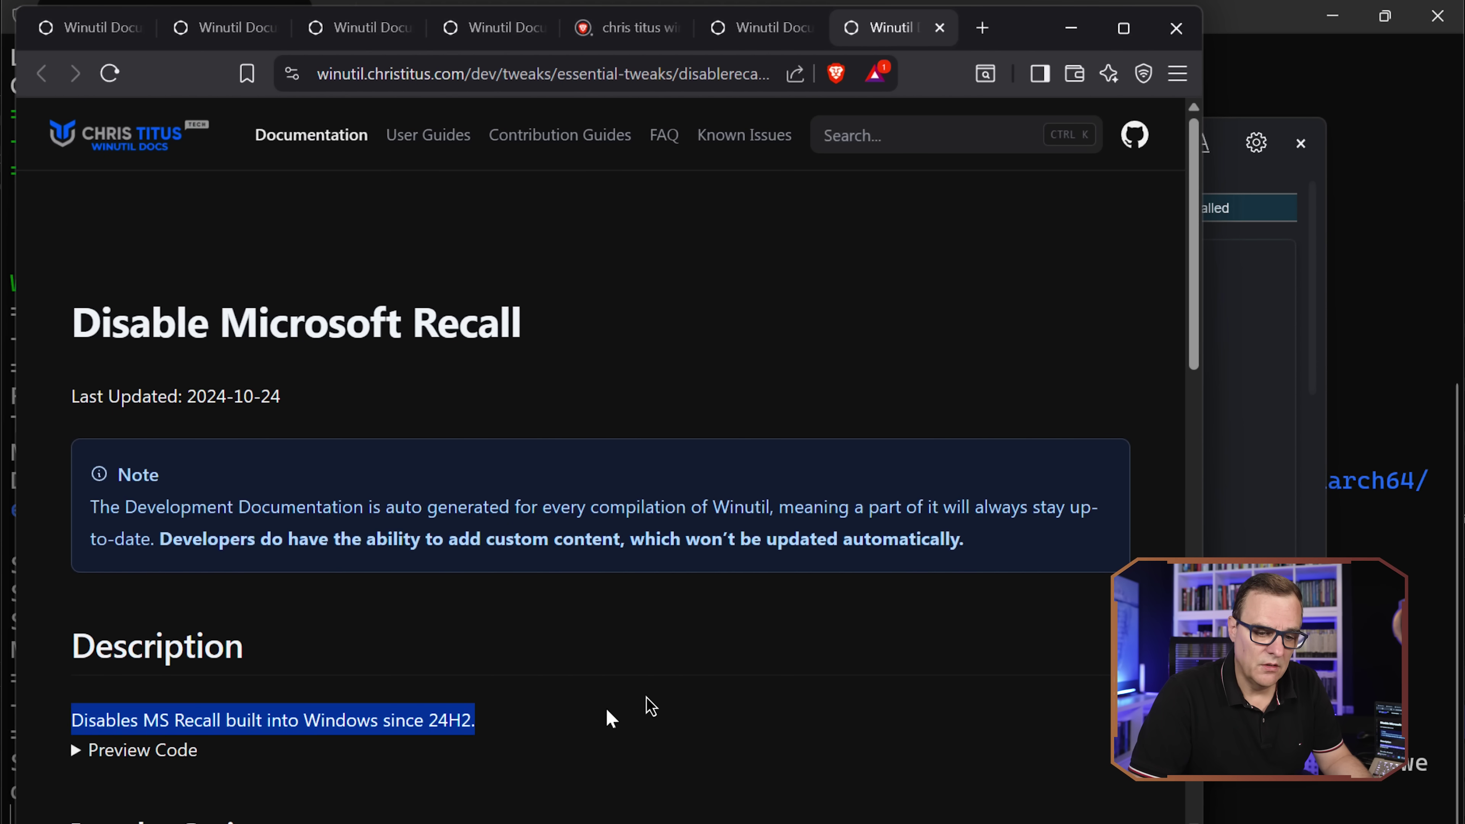
Step: Return to WinUtil and scroll through the tweaks list
click(1274, 384)
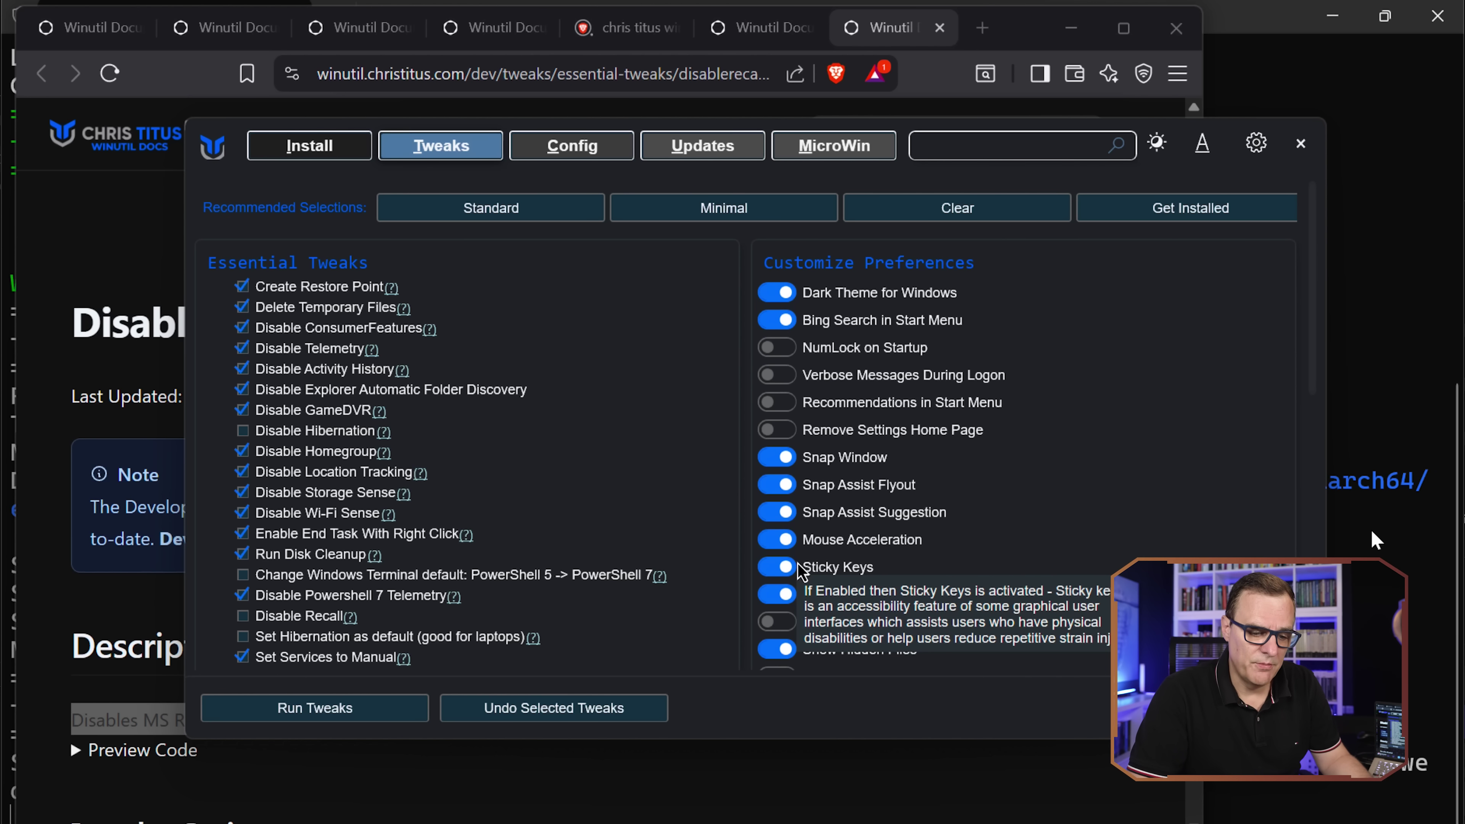
scroll(572, 441, down, 10)
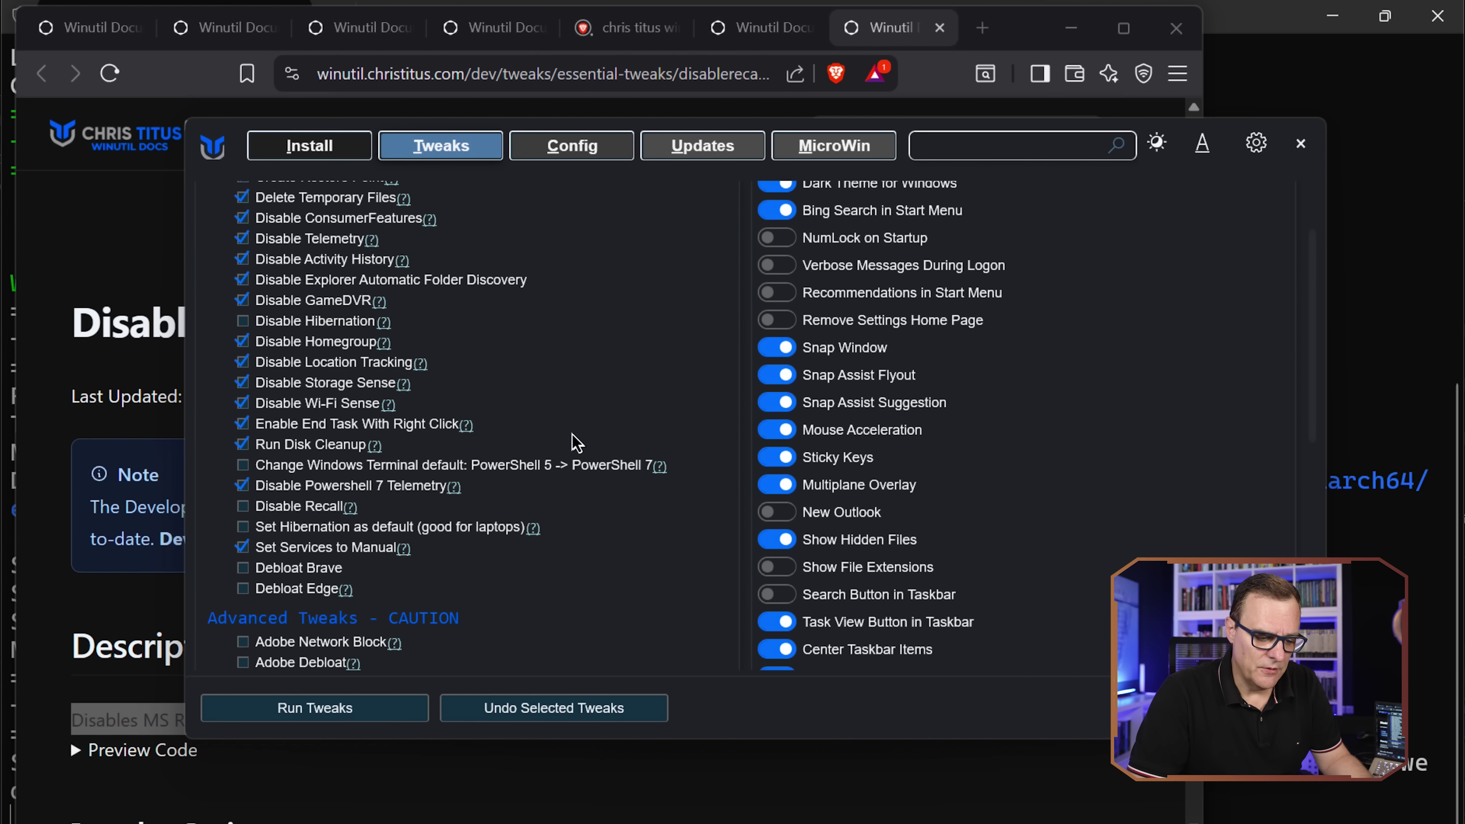
scroll(501, 532, down, 3)
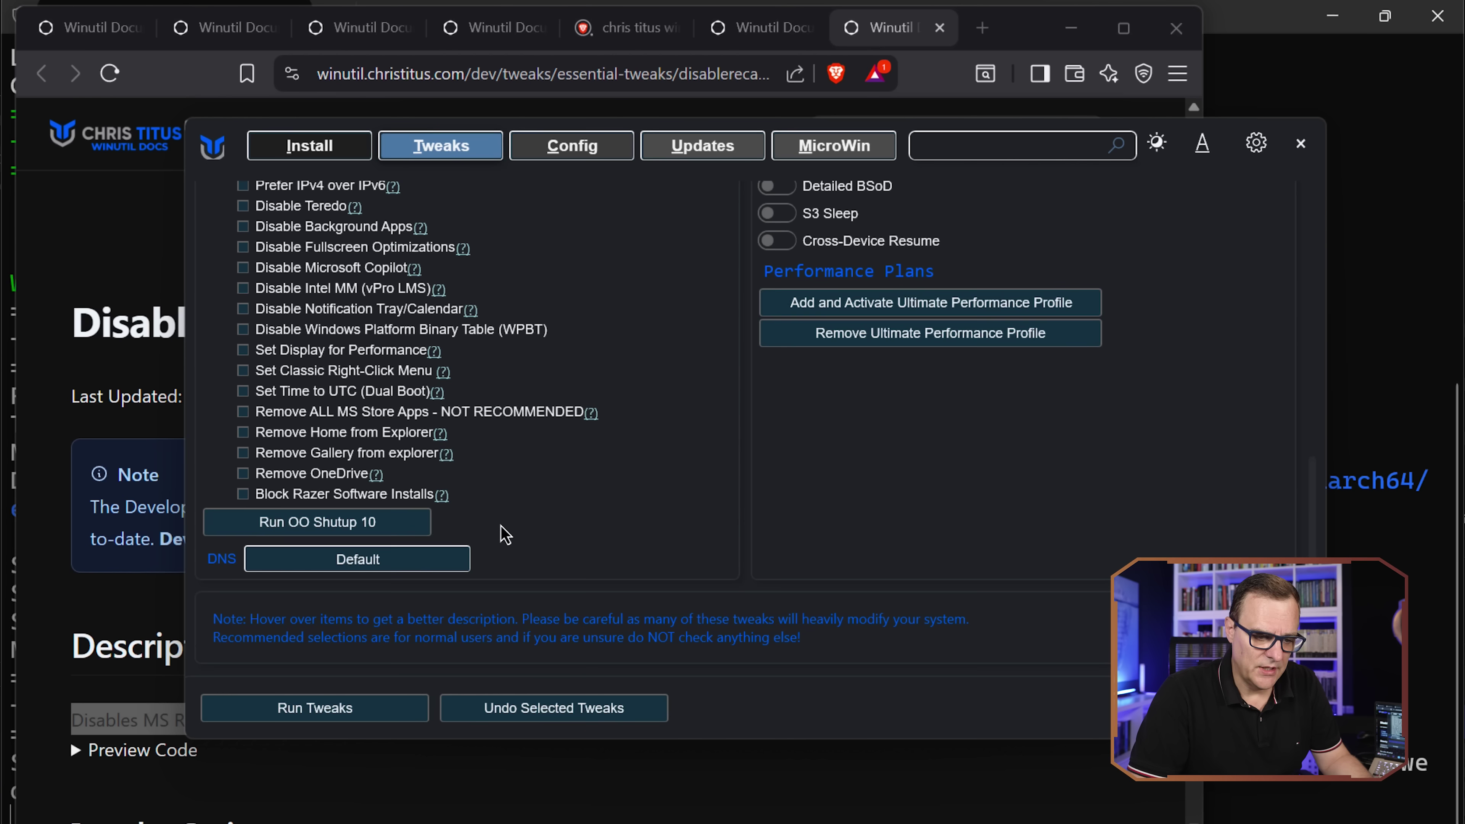
scroll(555, 451, up, 8)
scroll(556, 451, up, 1)
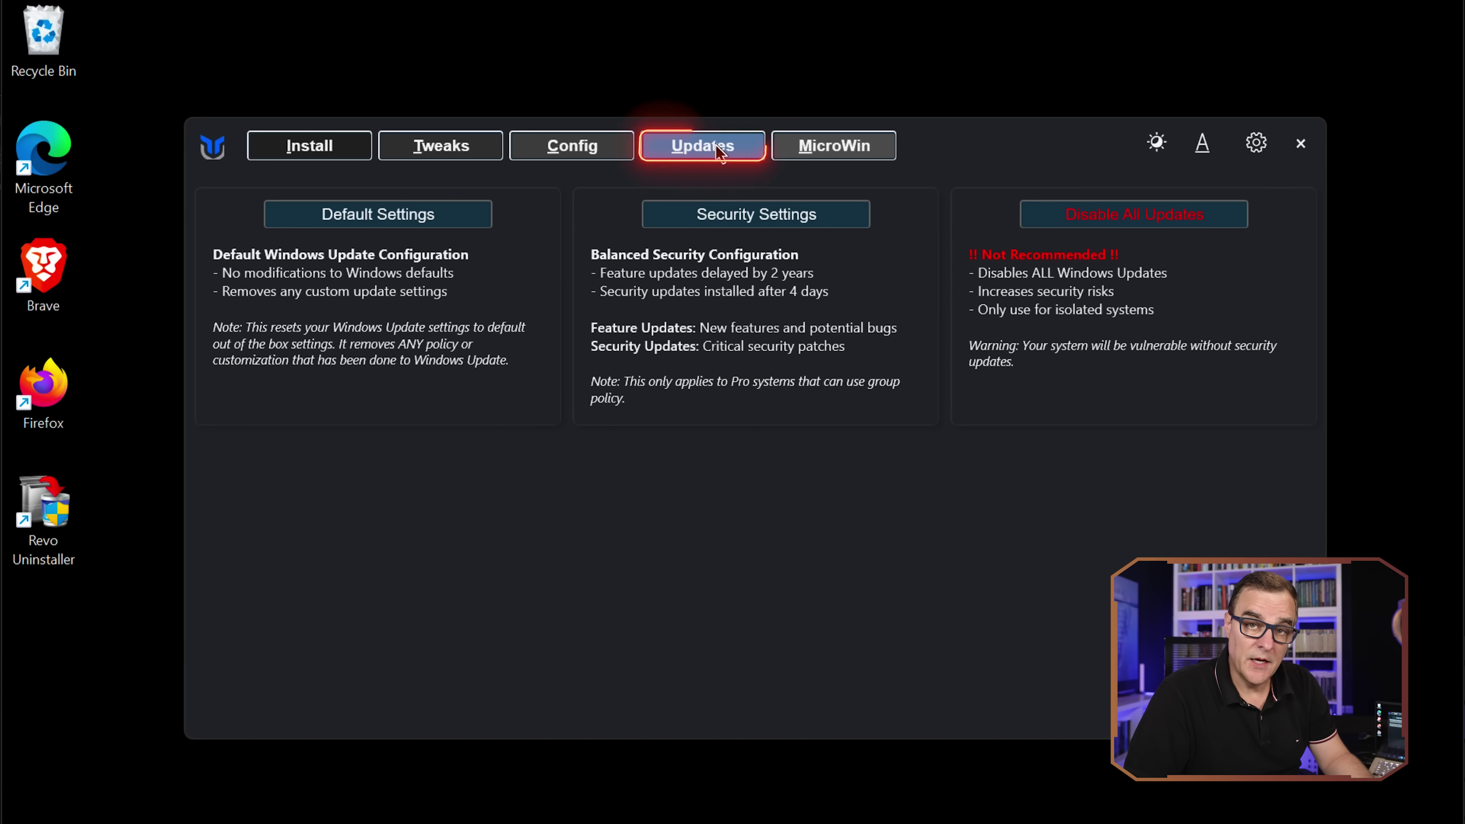
Step: Apply WinUtil's Security Settings preset (feature updates delayed 2 years, security updates 4 days) and confirm
click(729, 215)
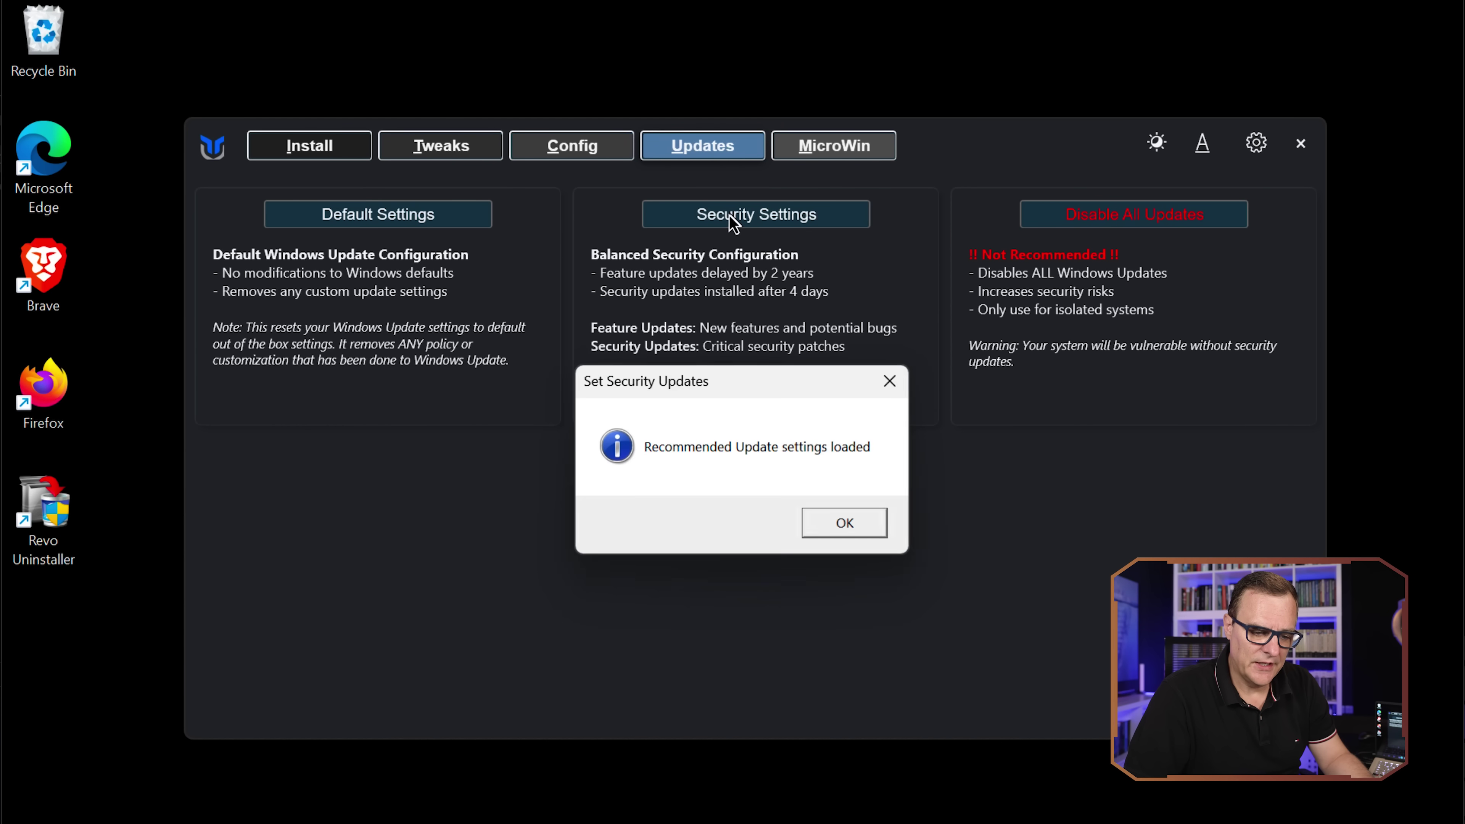
click(853, 528)
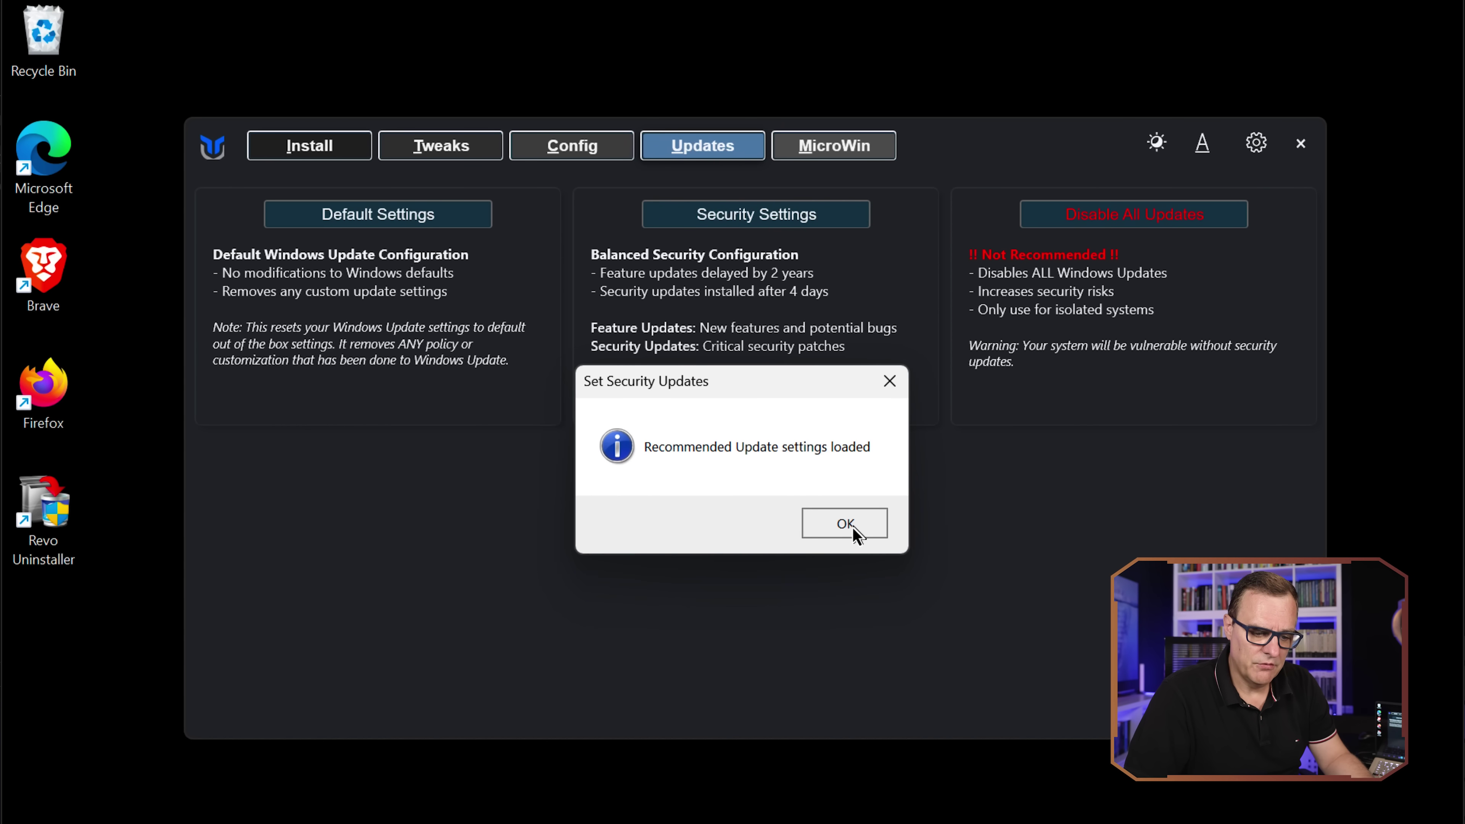
click(848, 525)
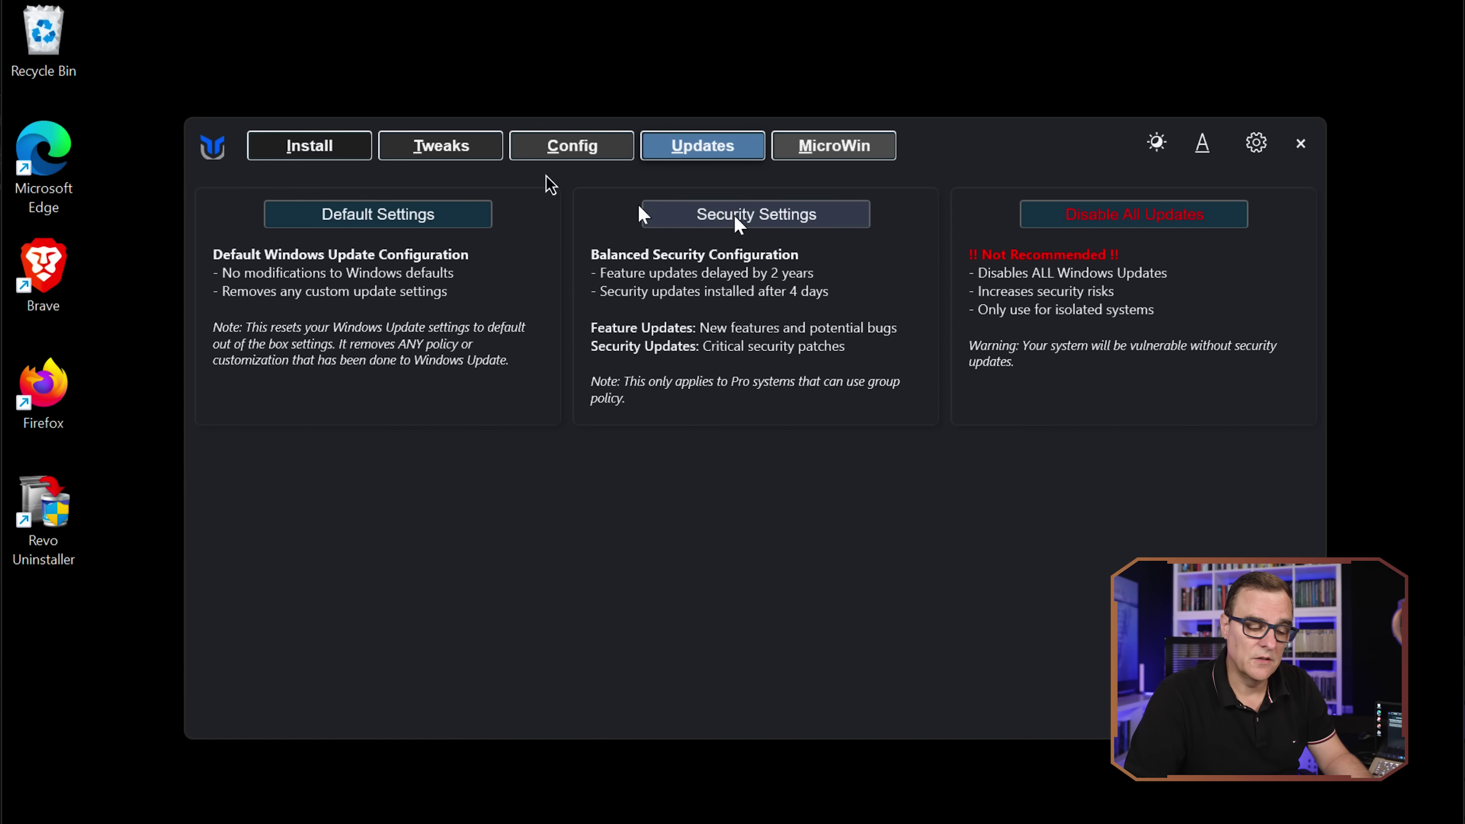
Step: From the Config tab, bring up and close the Devices and Printers and Power Options panels
click(594, 147)
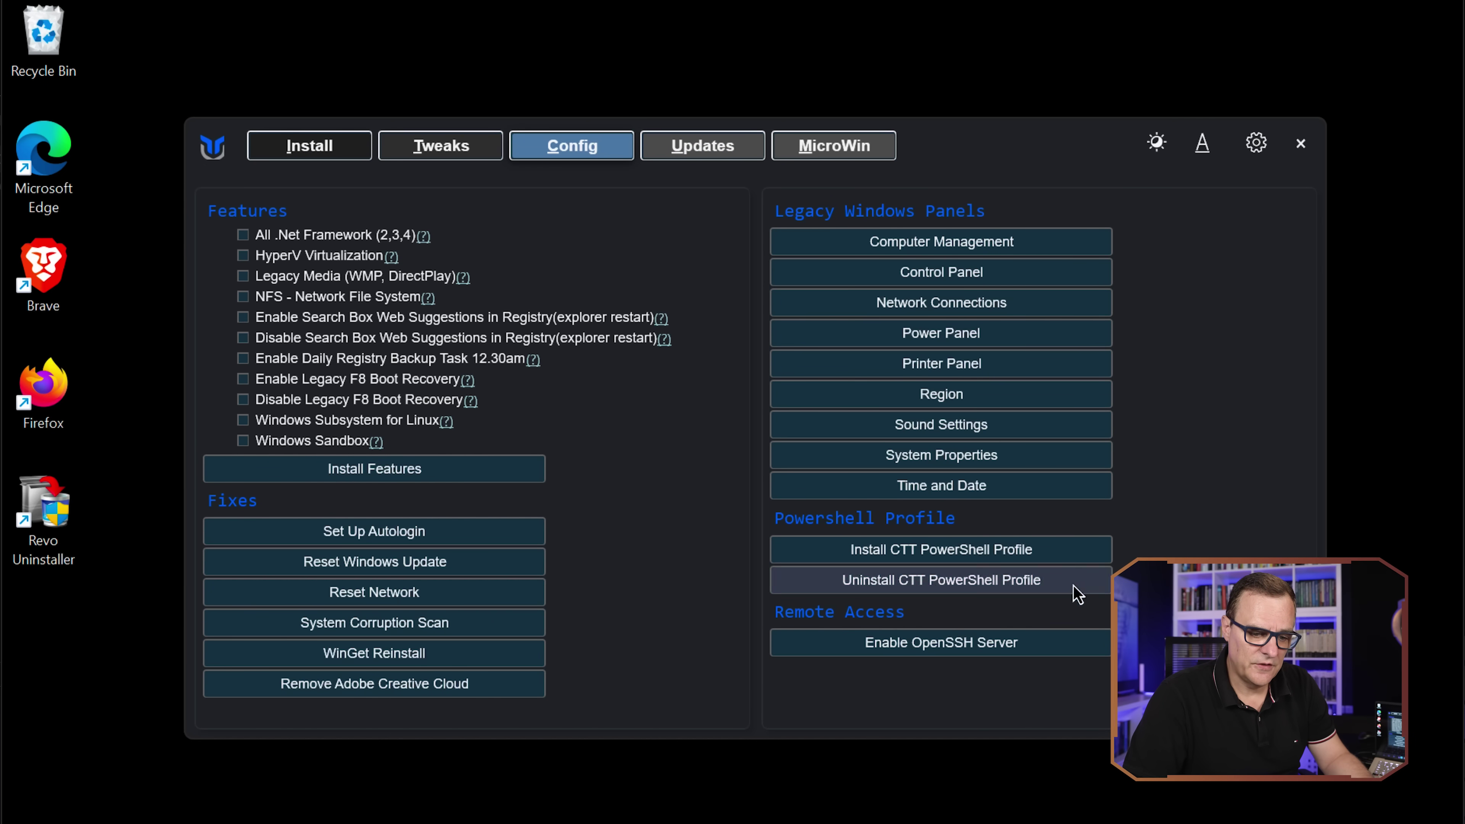
click(1018, 372)
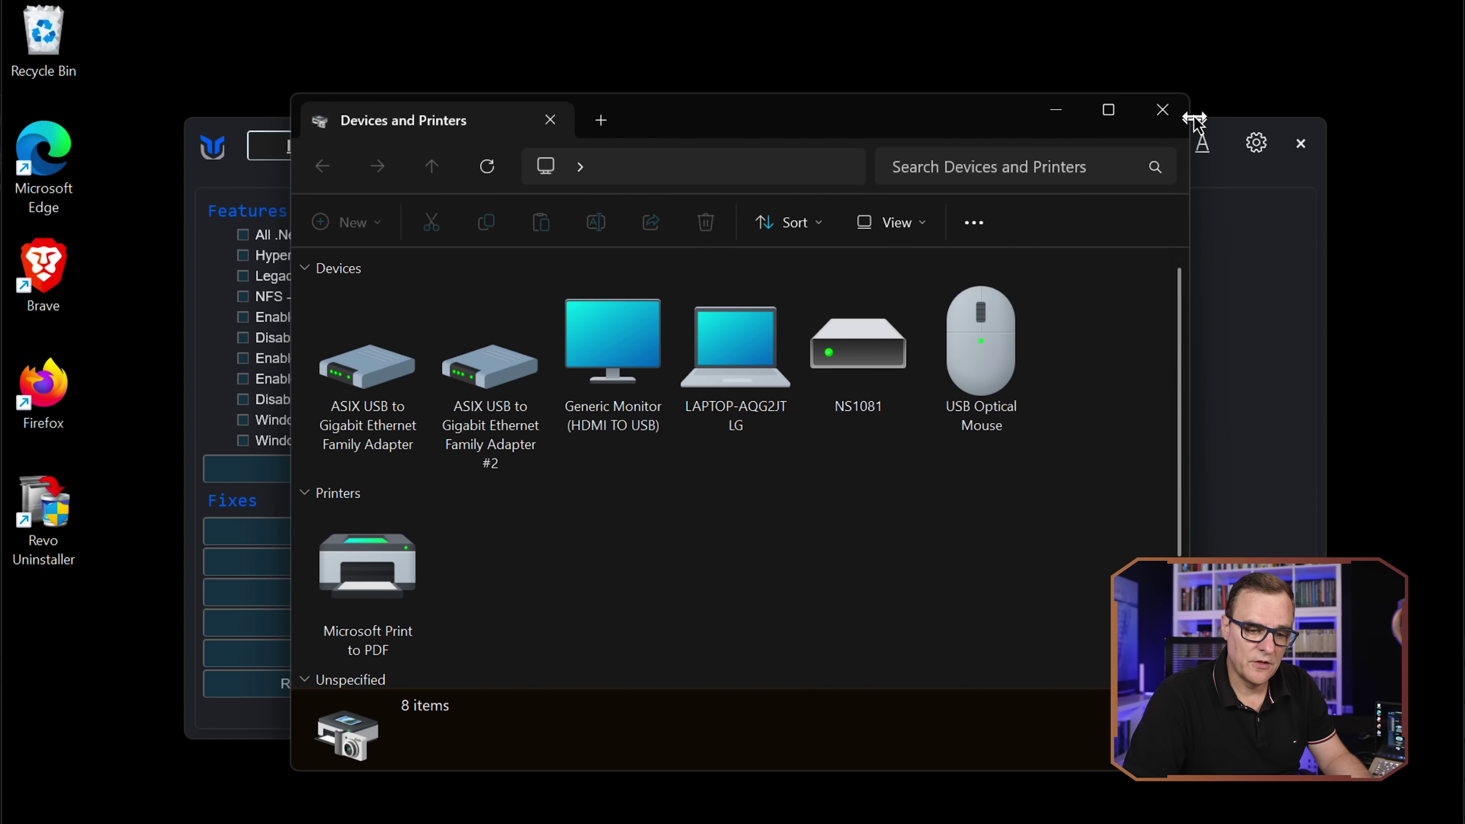
click(1163, 110)
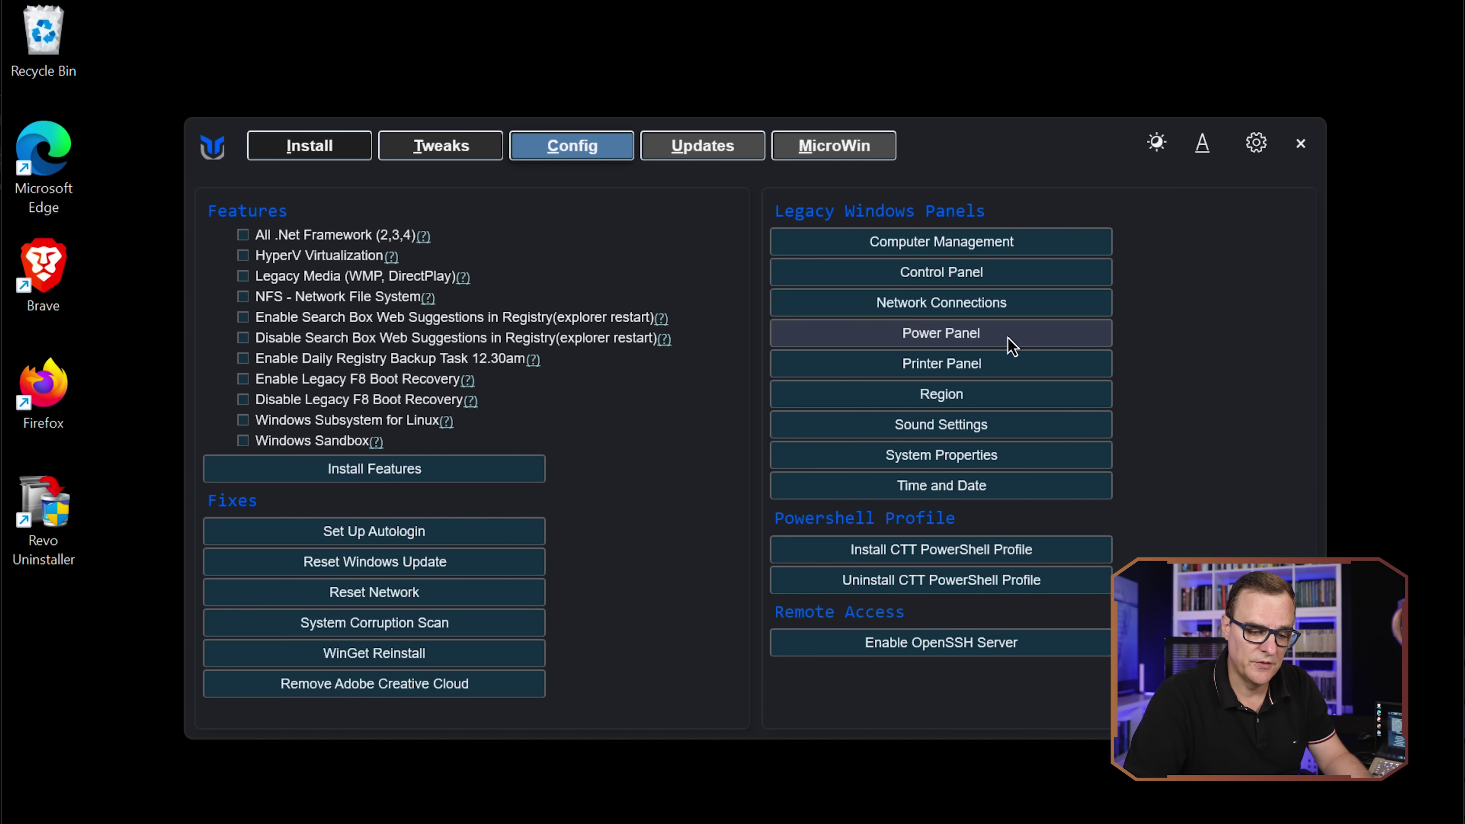
click(1009, 340)
click(1163, 110)
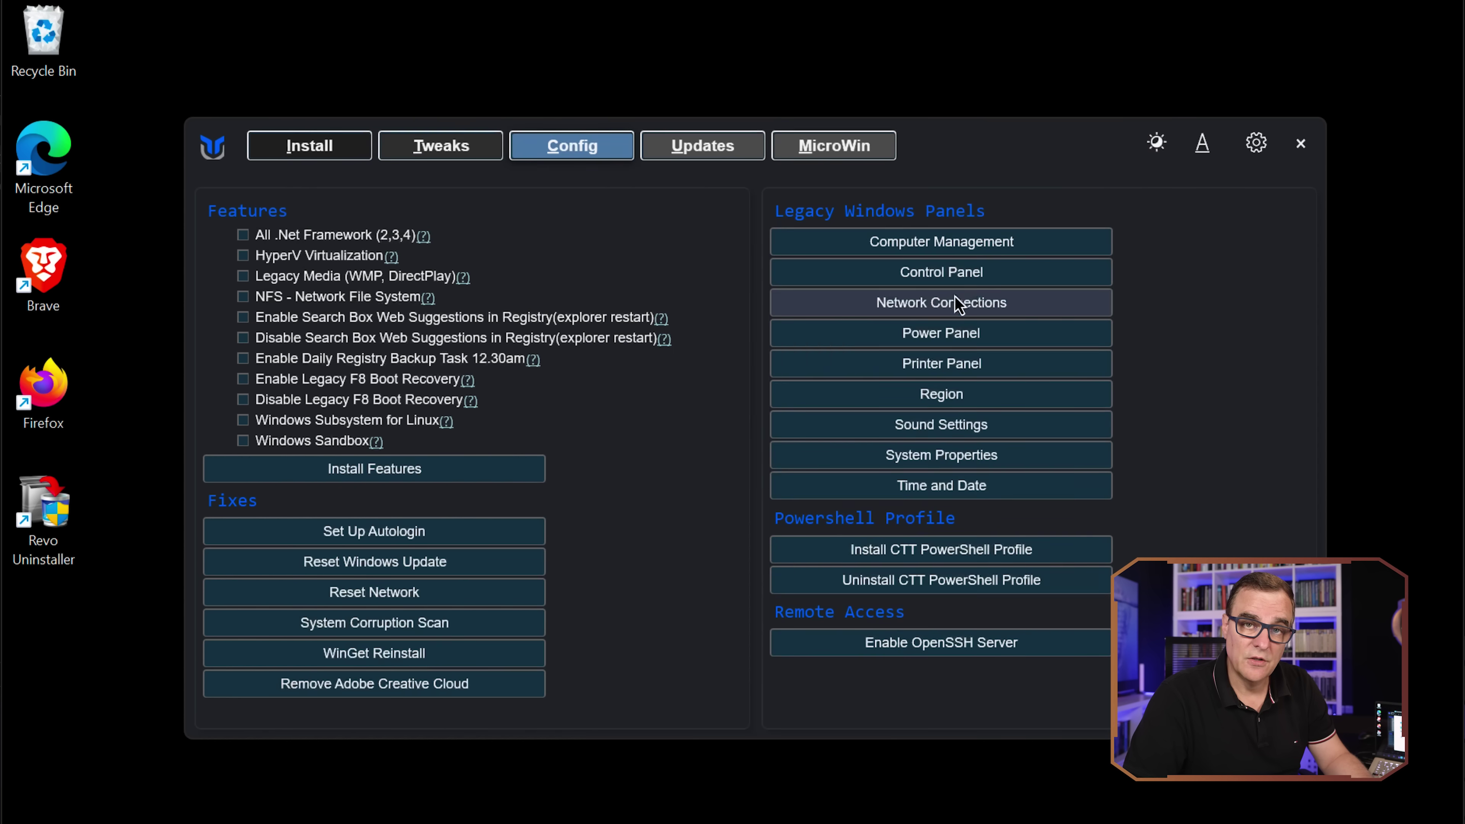
Step: Bring up and close Control Panel and Computer Management, then return to the Install tab
click(964, 279)
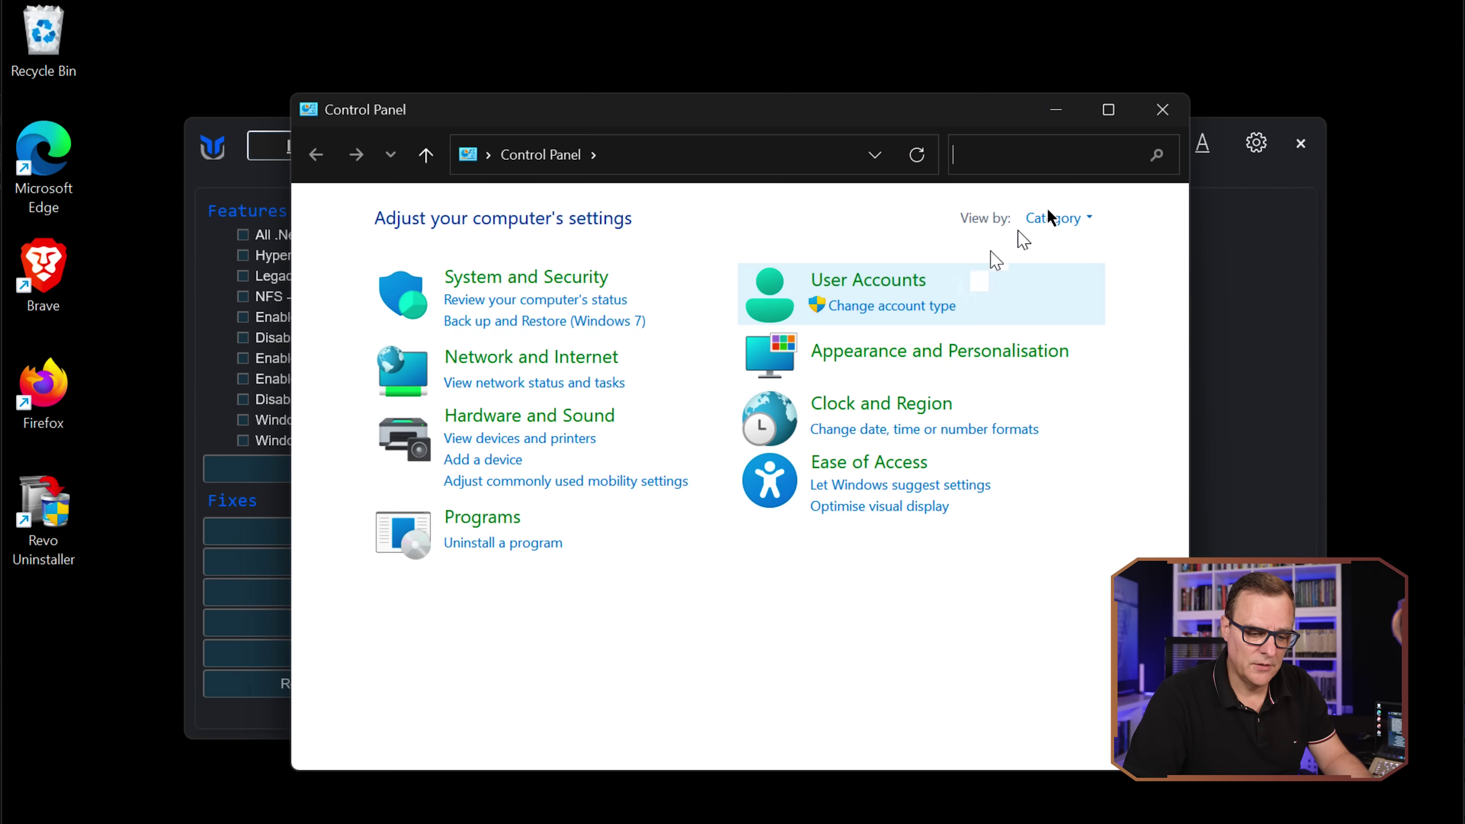
key(alt+F4)
click(960, 243)
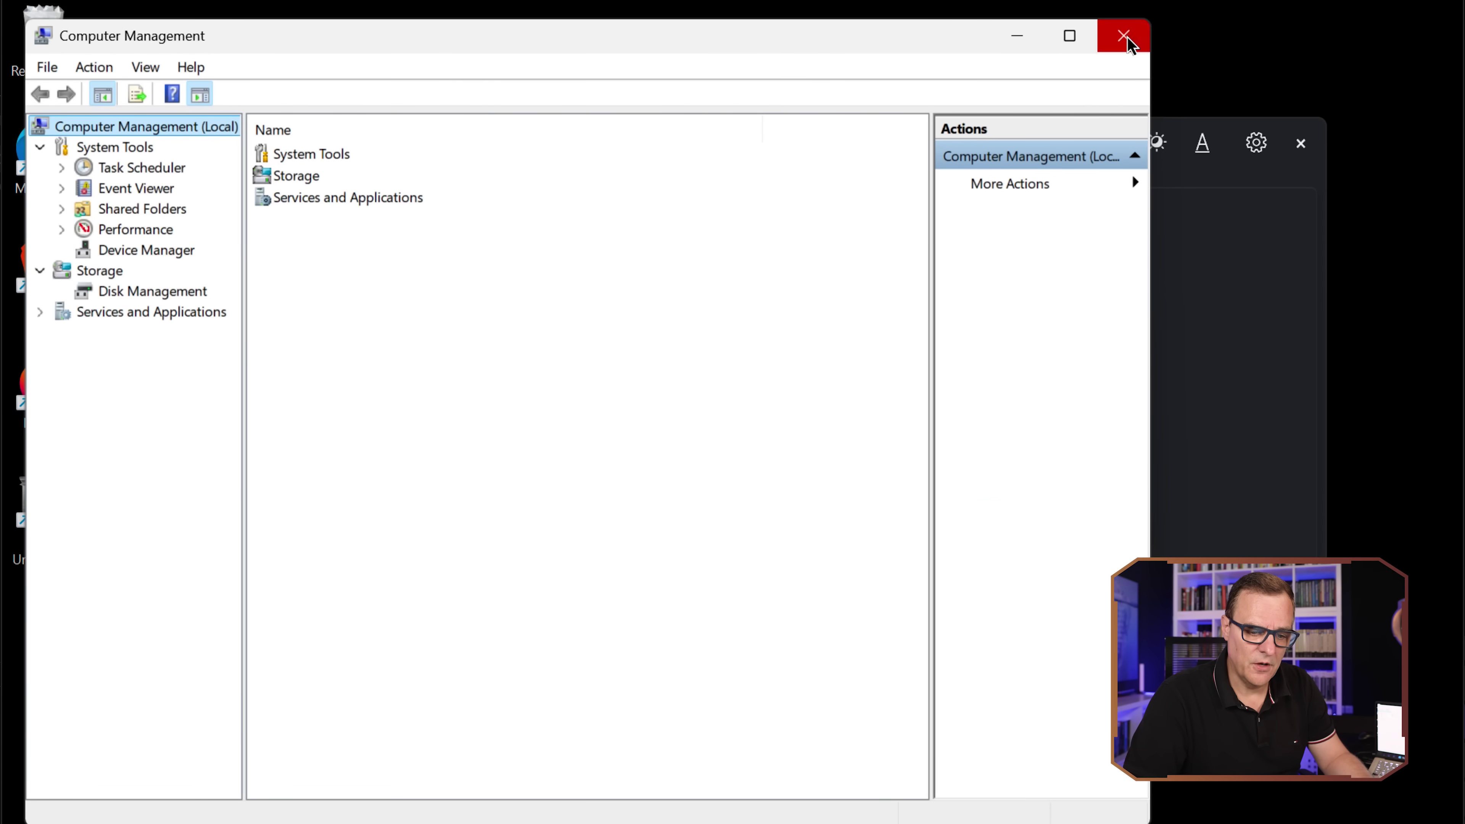
click(1123, 35)
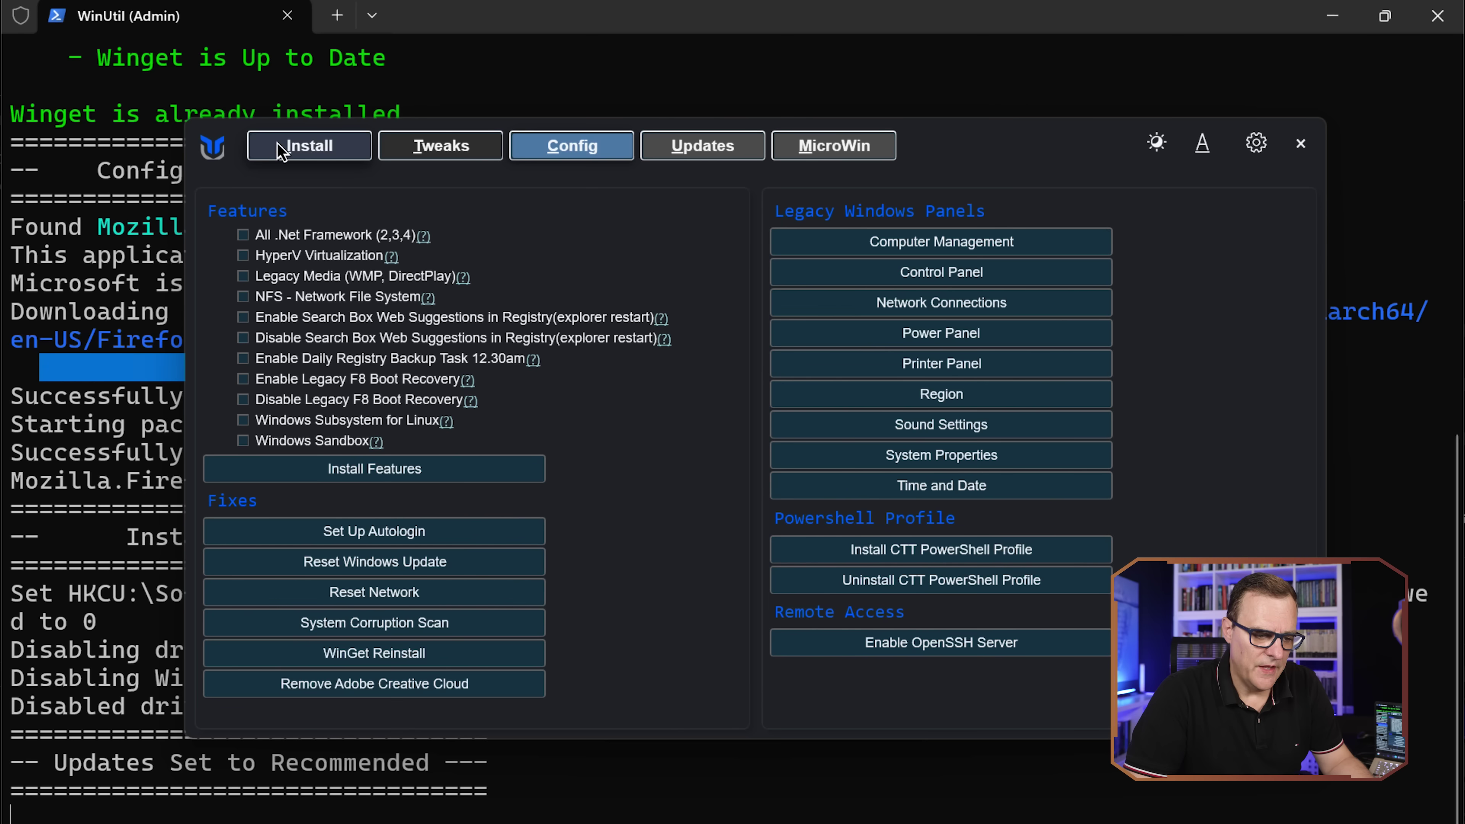
click(281, 151)
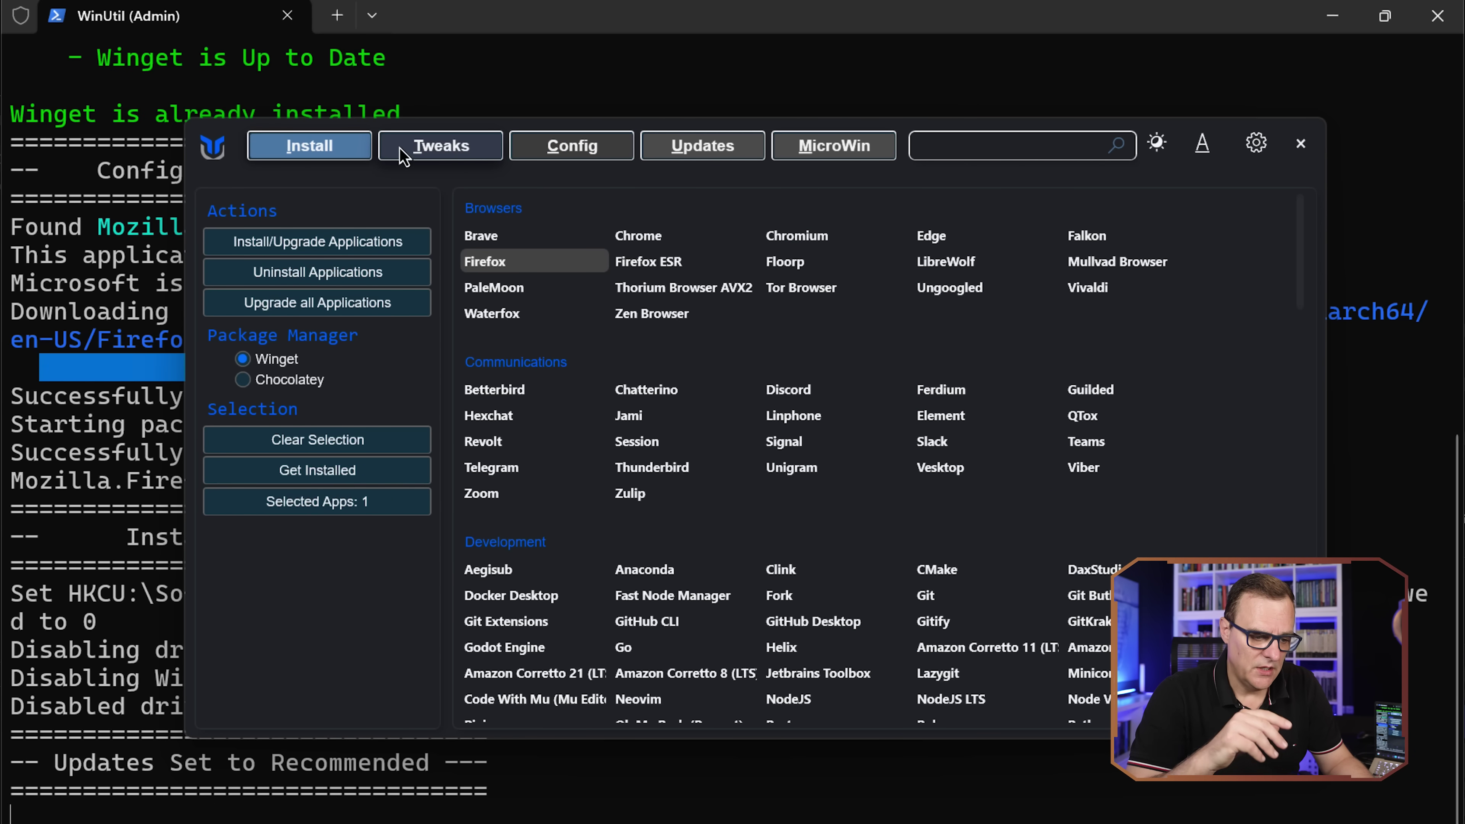
Step: Browse the Tweaks, Config and Updates tabs before going back to the application catalogue
click(467, 154)
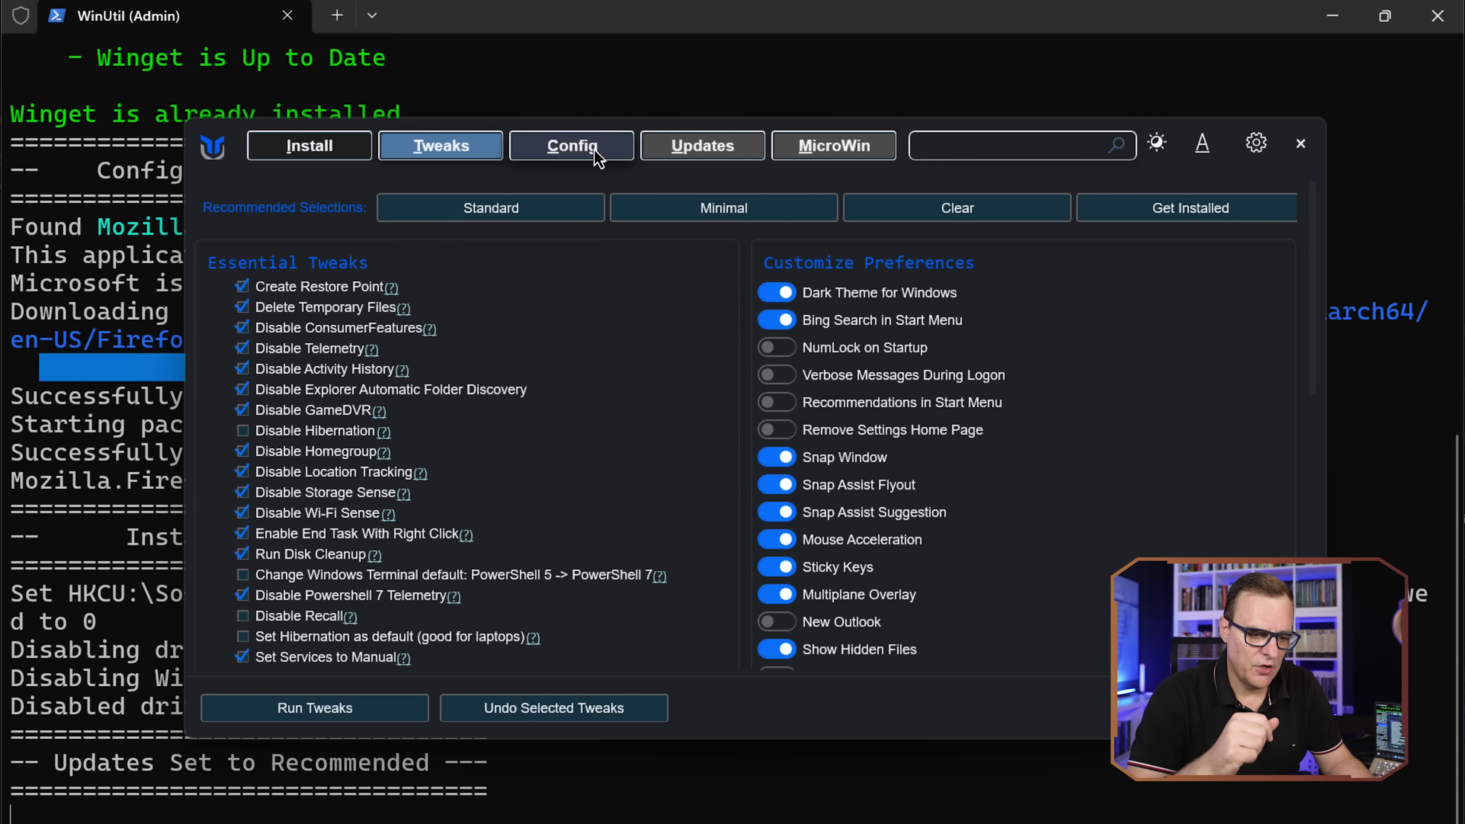
click(597, 150)
click(710, 151)
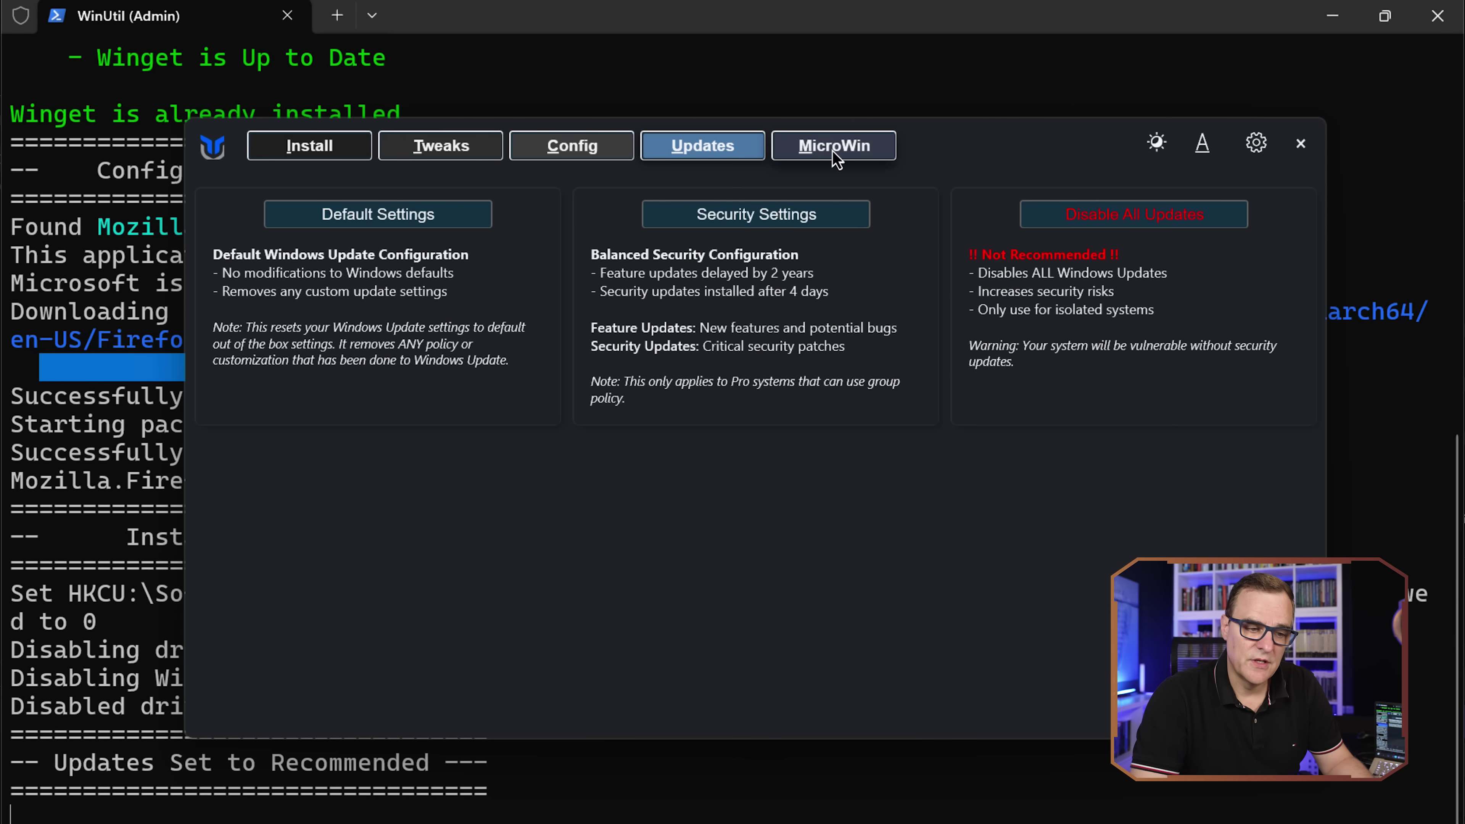
click(310, 146)
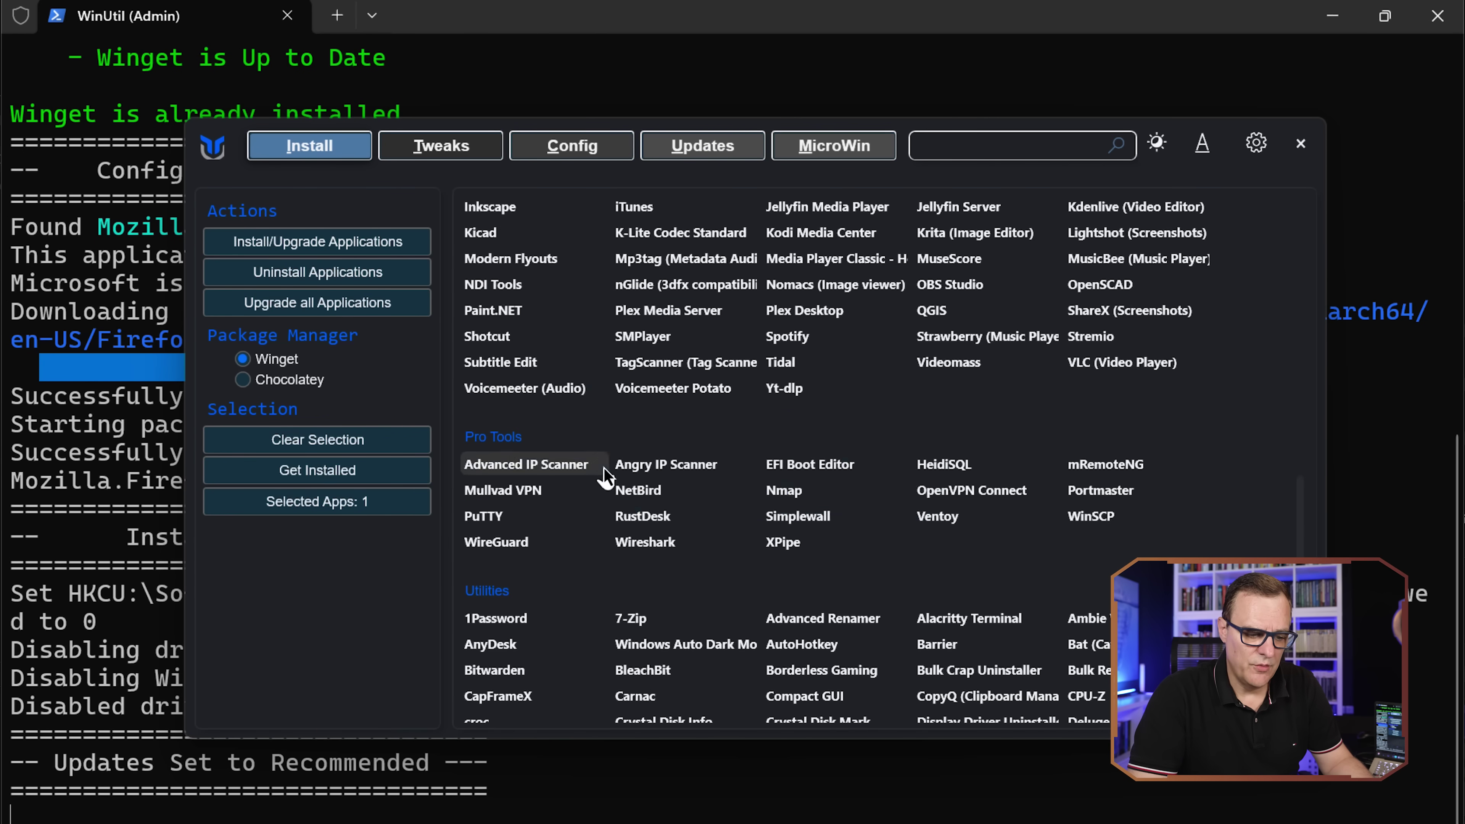
Step: Tick PuTTY under Pro Tools and install the selected applications, following the log
scroll(604, 477, down, 5)
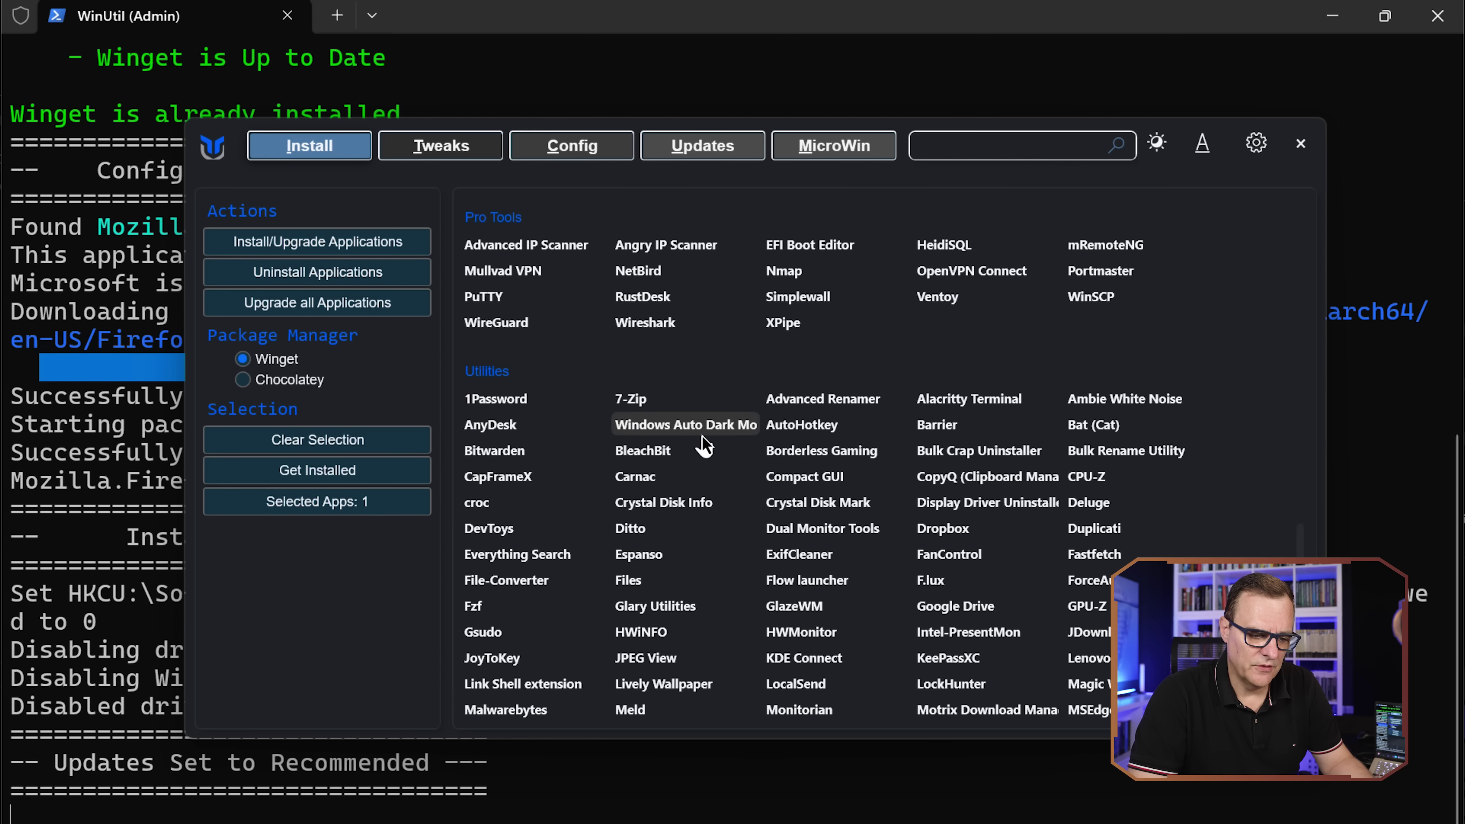
click(490, 299)
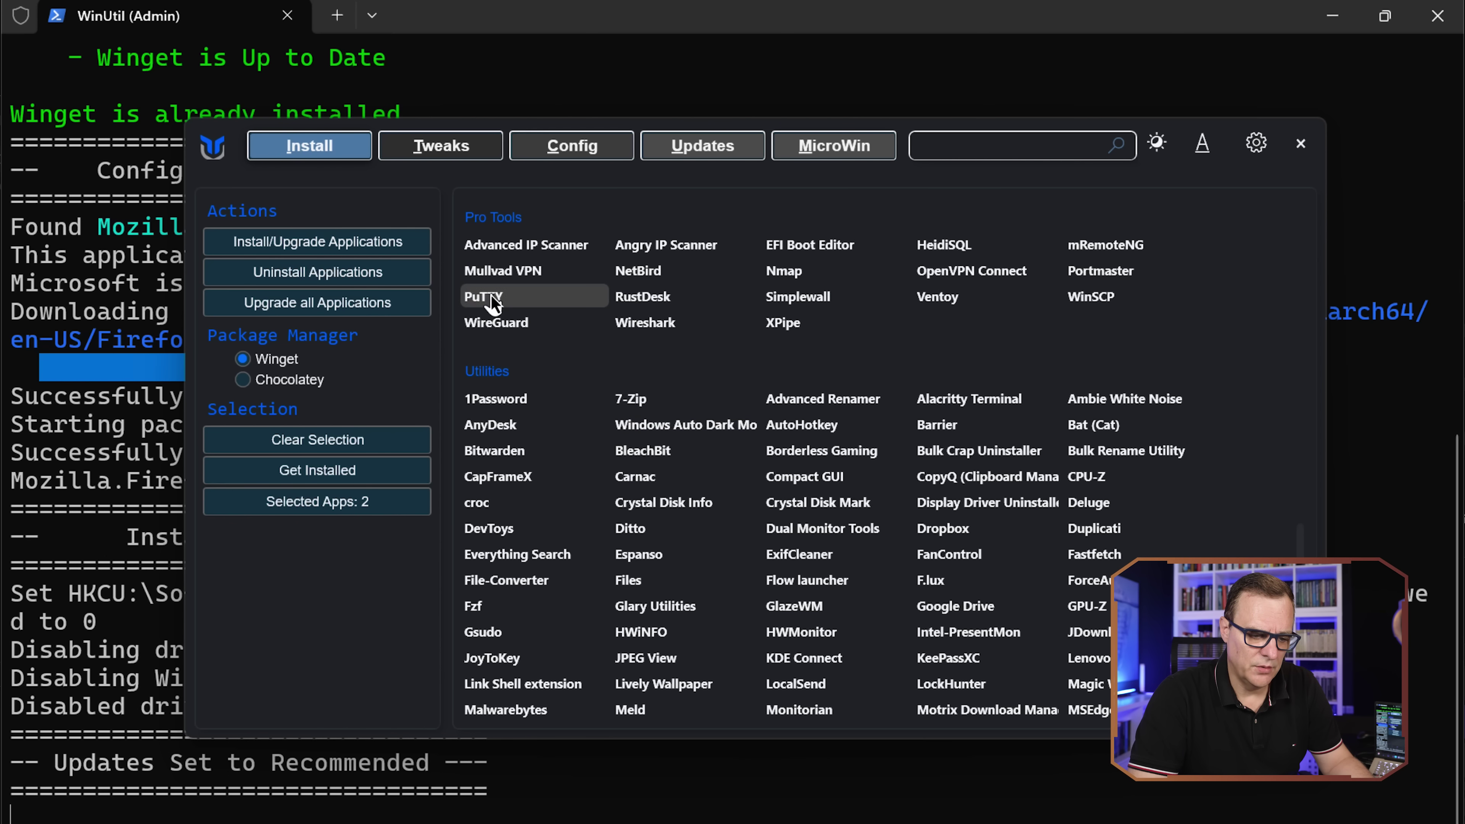
click(310, 245)
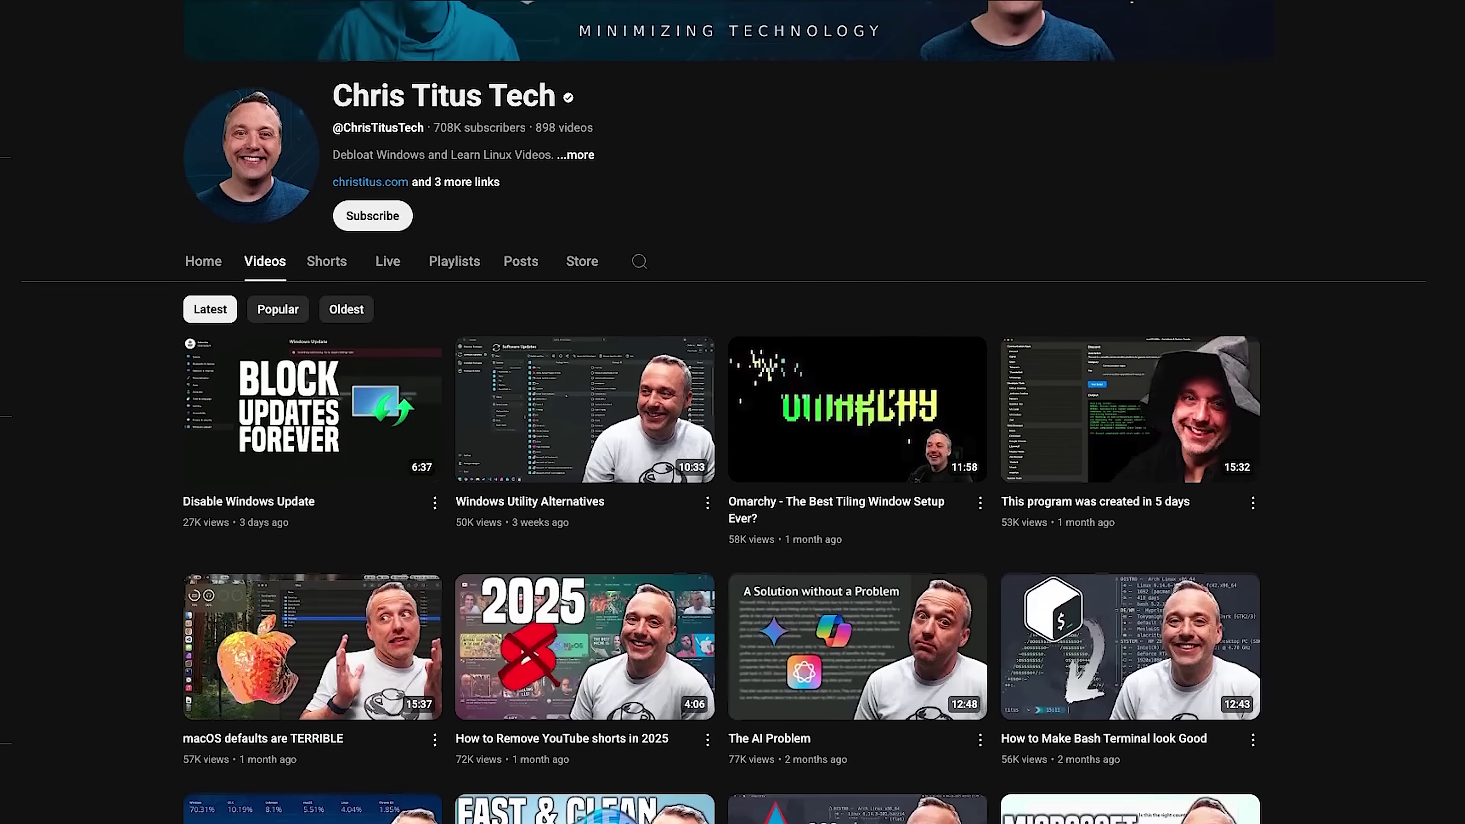
scroll(732, 412, down, 3)
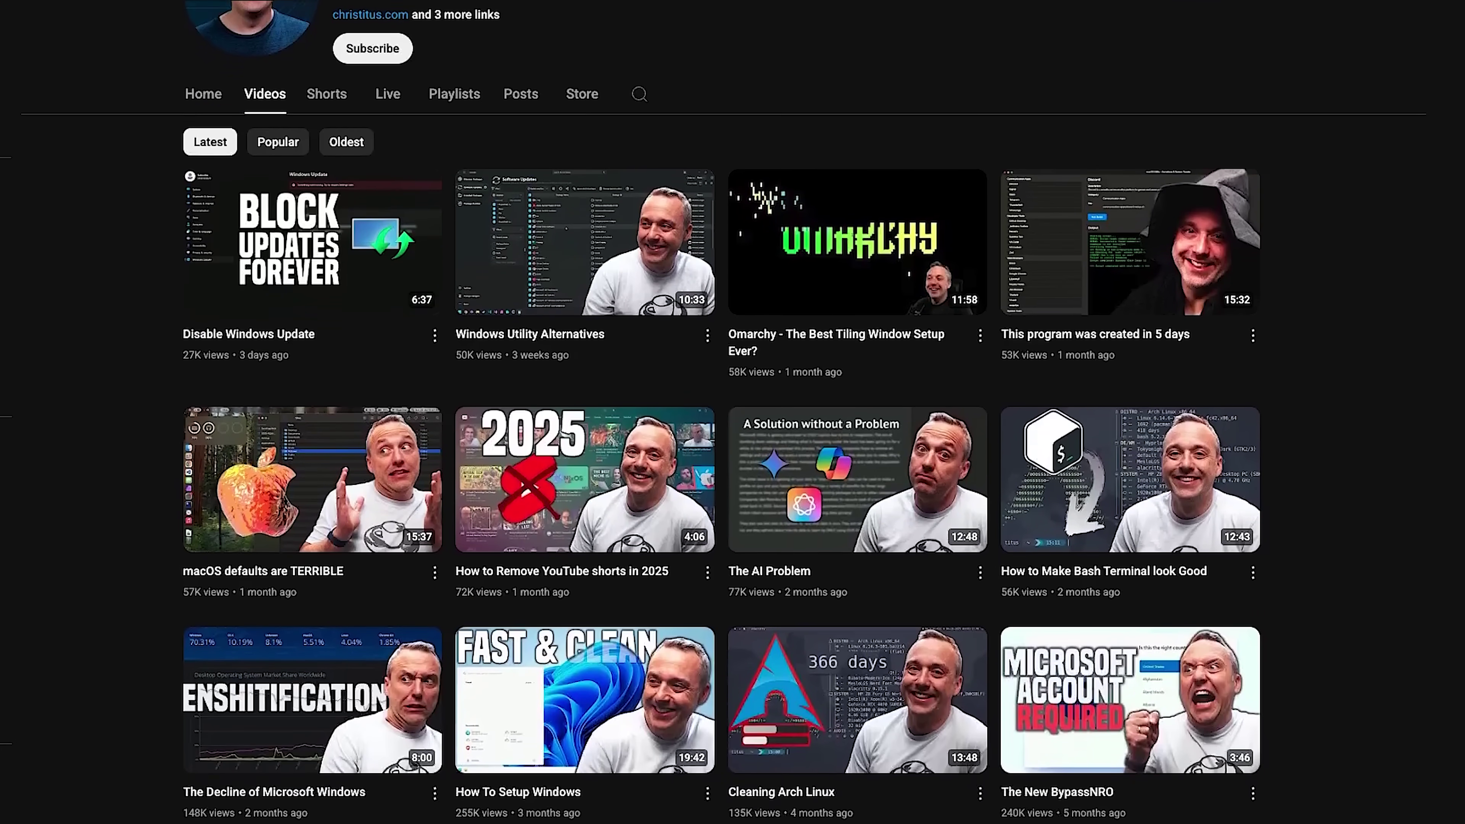
scroll(732, 412, down, 3)
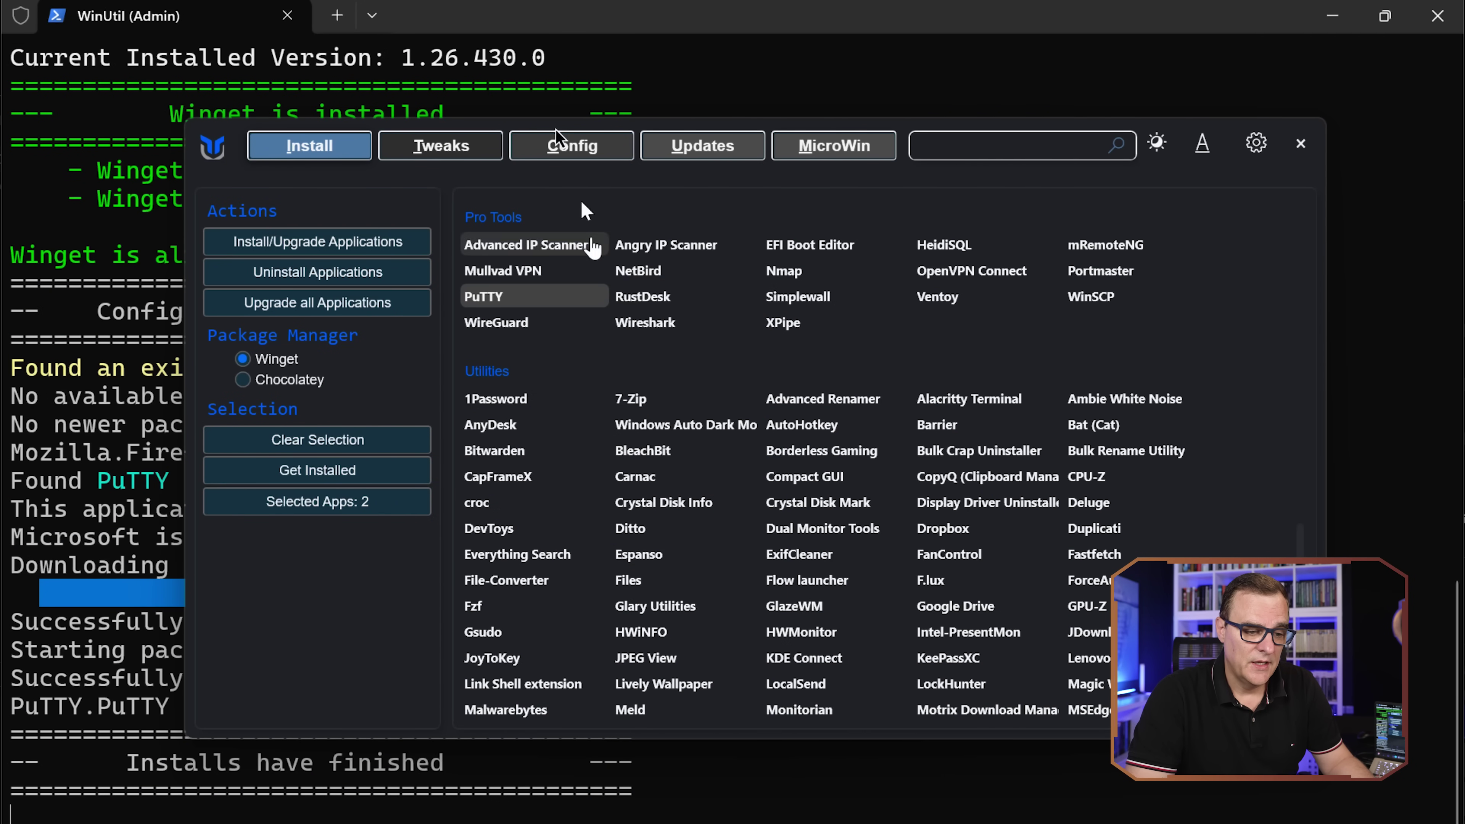
Step: Cycle through the Tweaks, Config and Updates tabs, then scroll Tweaks down to Advanced Tweaks
click(462, 152)
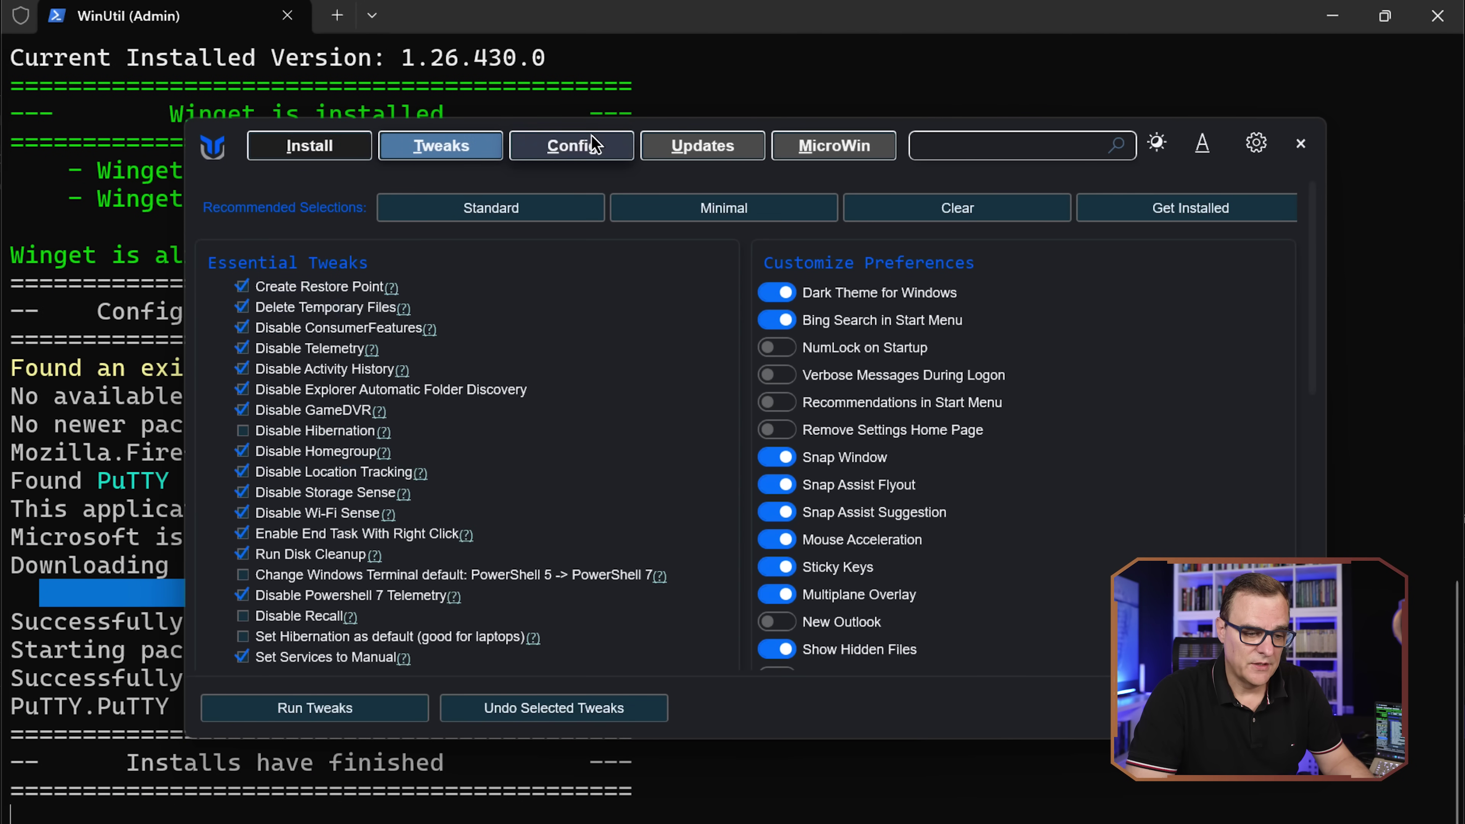
click(594, 144)
click(704, 149)
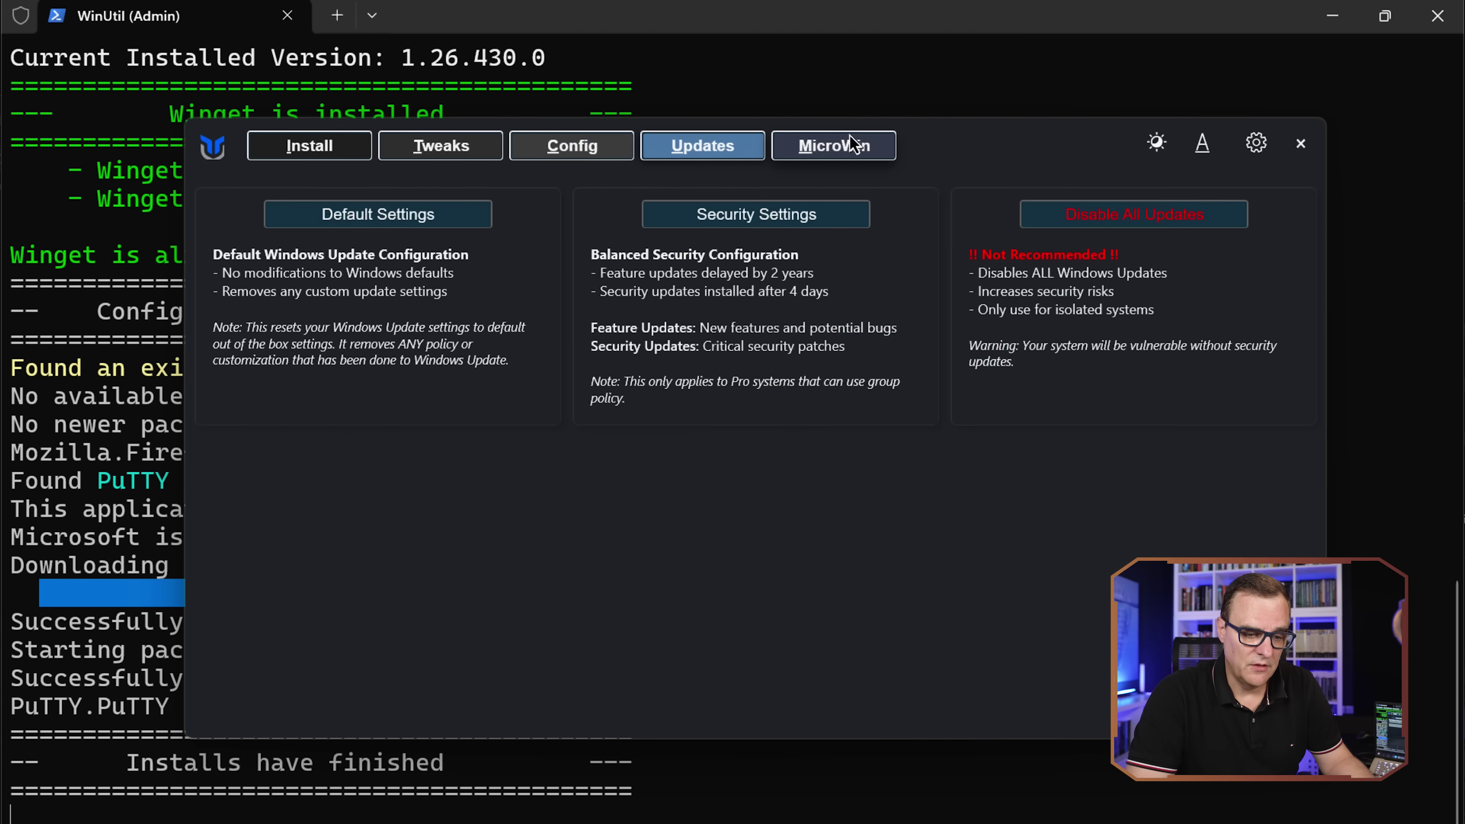
click(546, 157)
click(457, 151)
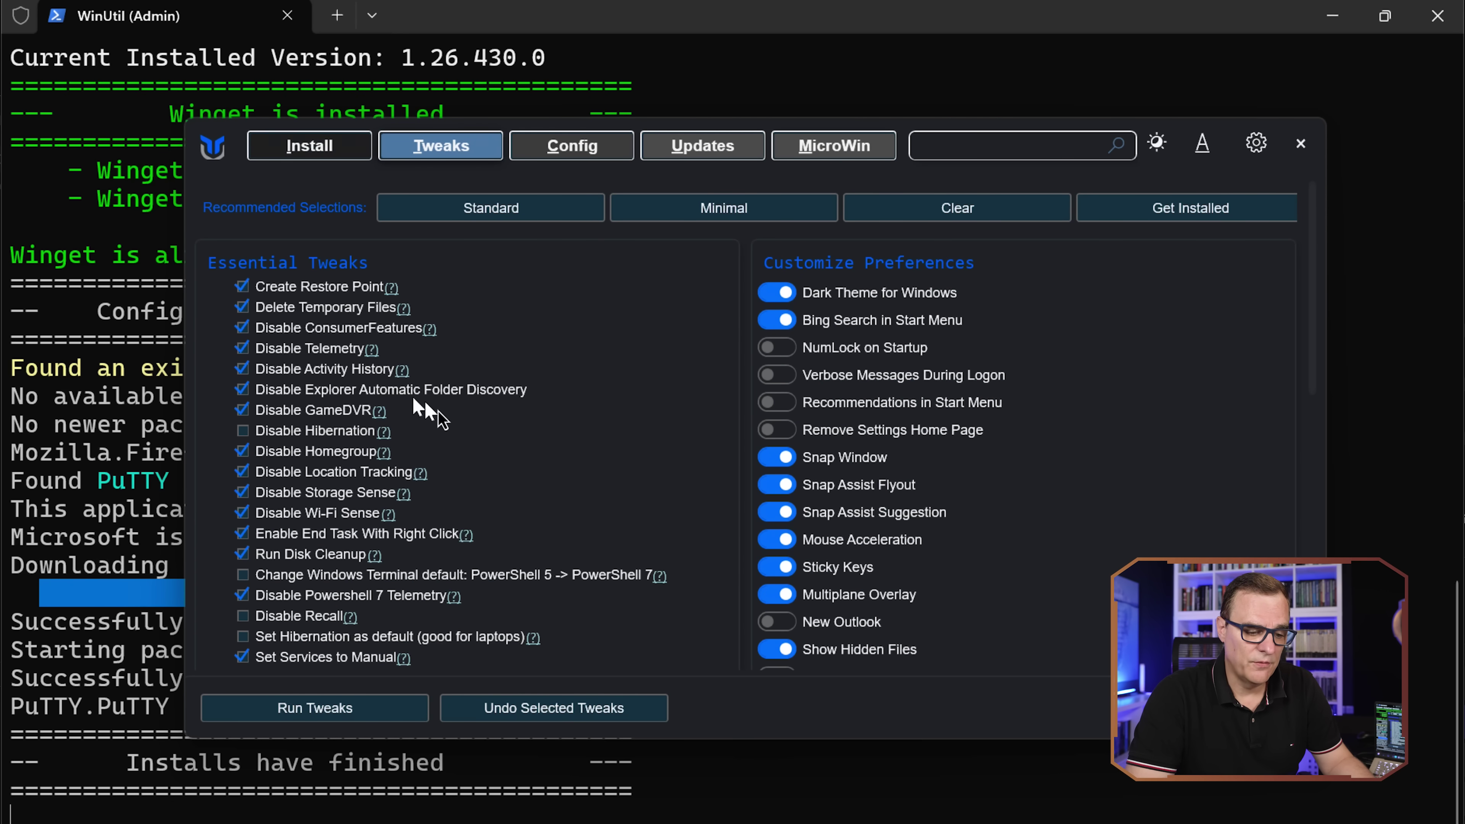
scroll(443, 419, down, 8)
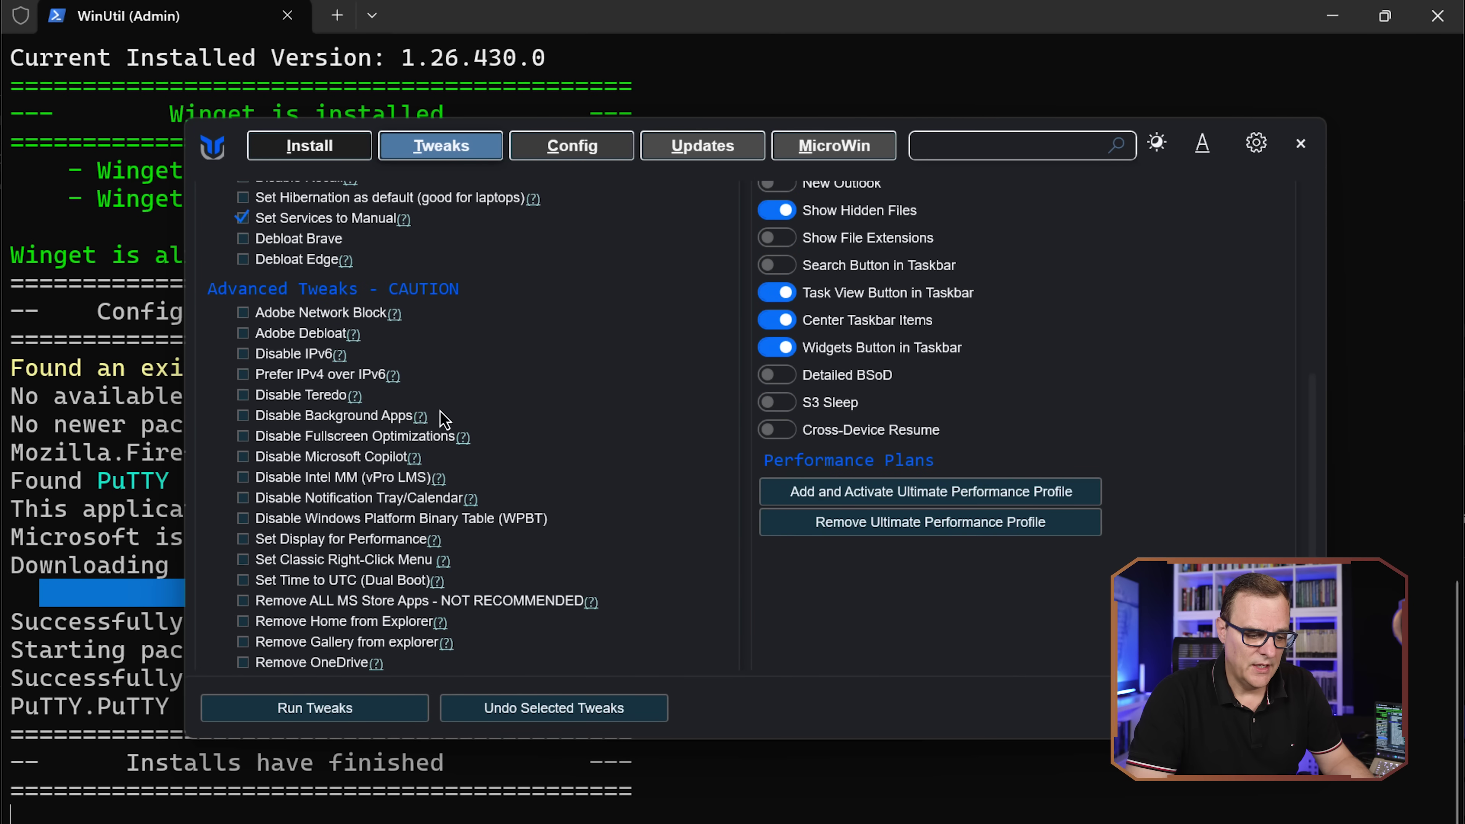
scroll(440, 418, down, 3)
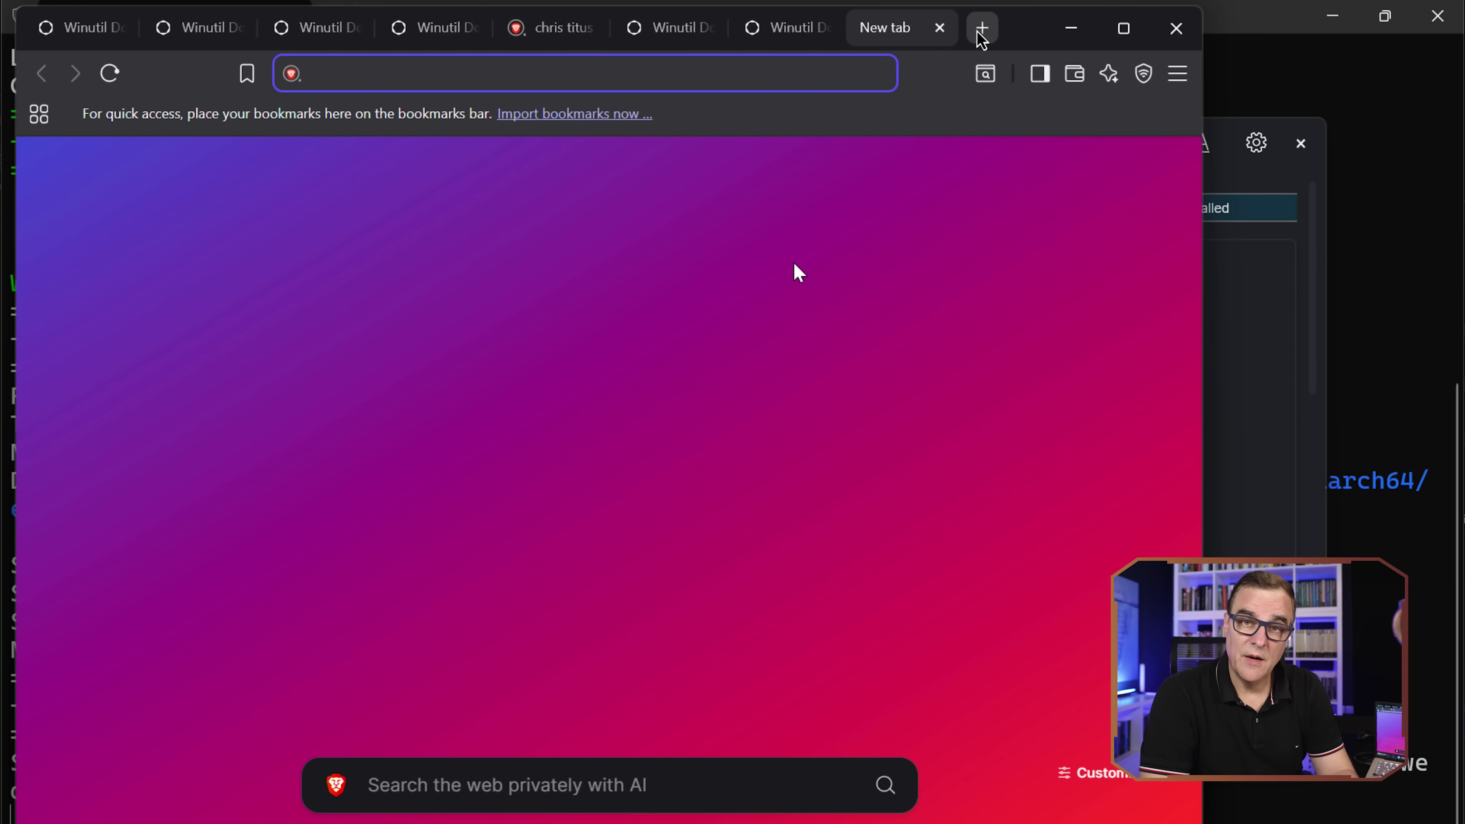
Step: Search 'revo uninstaller', go to revouninstaller.com and download the free revosetup installer
text(revo un)
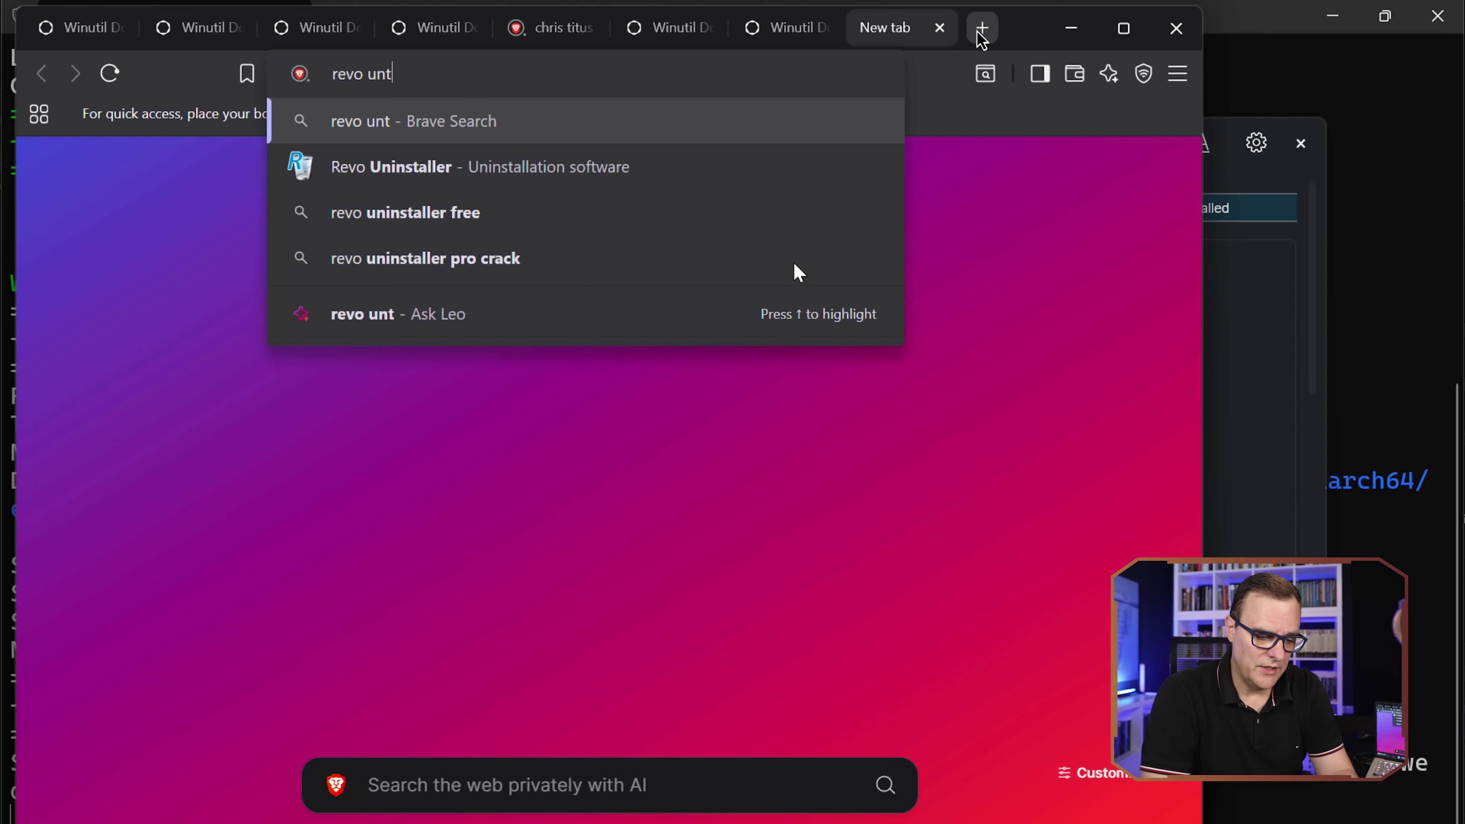
key(Down)
key(Return)
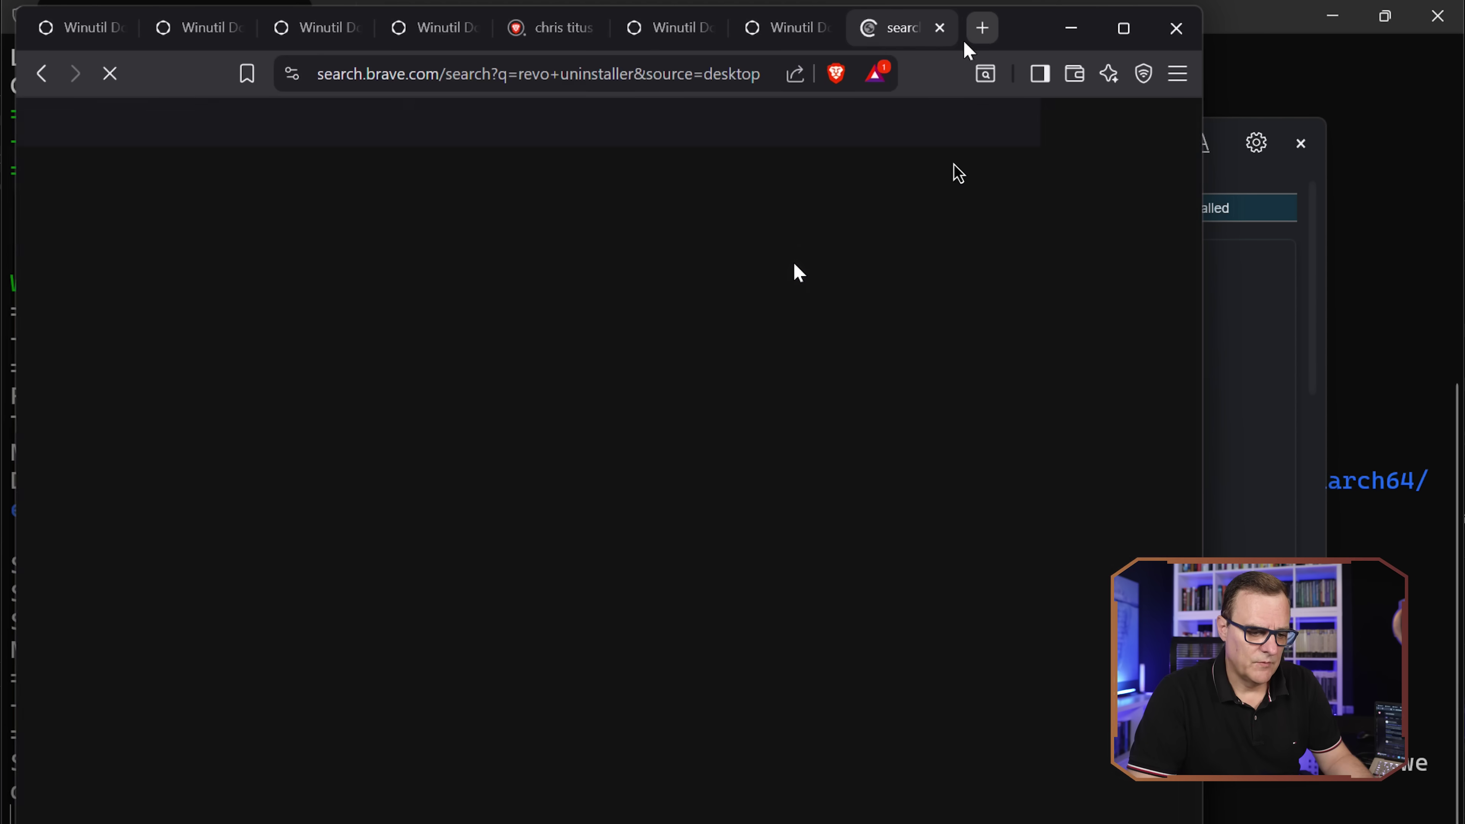
click(333, 348)
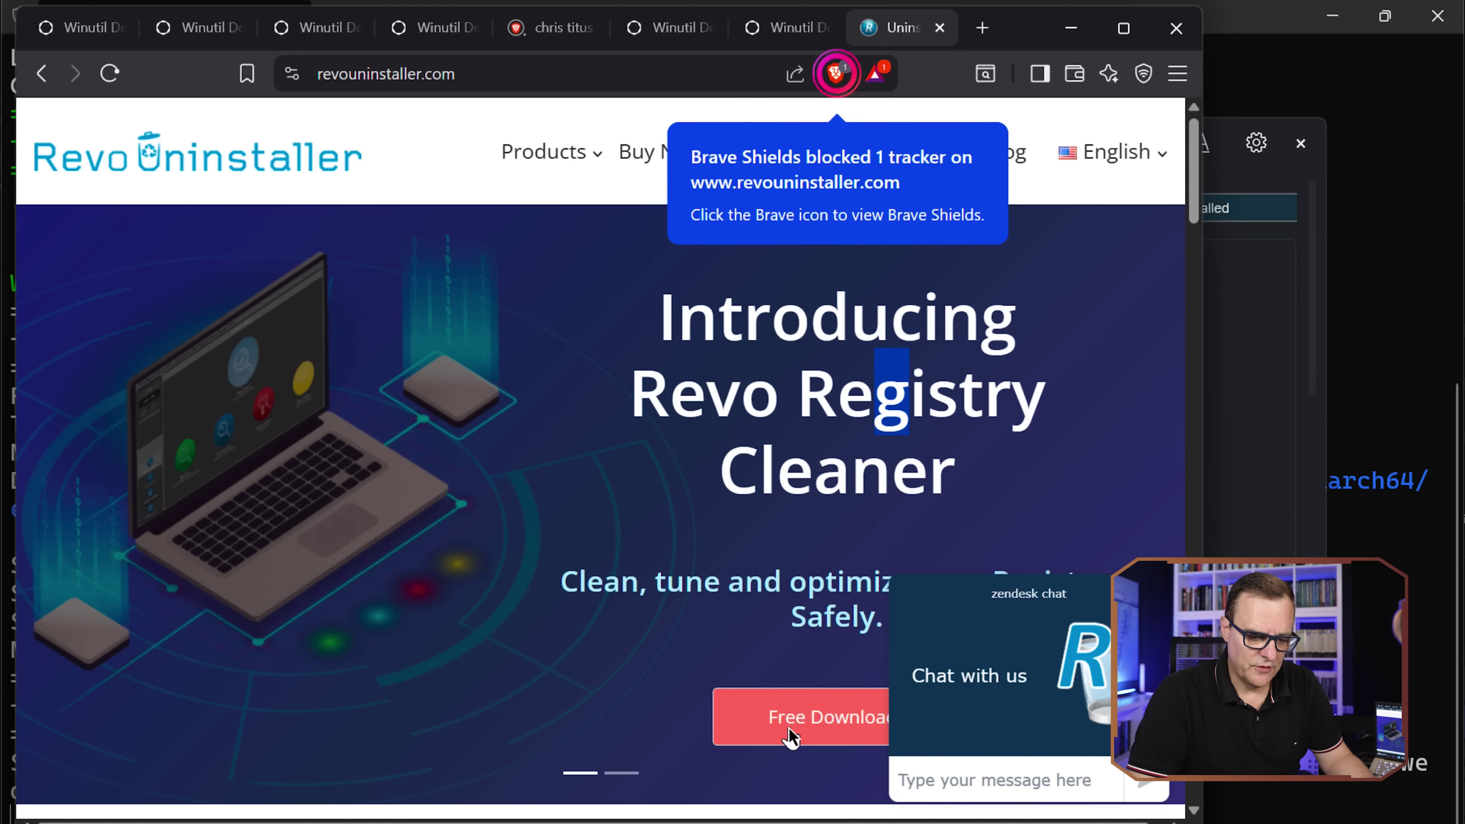
click(789, 728)
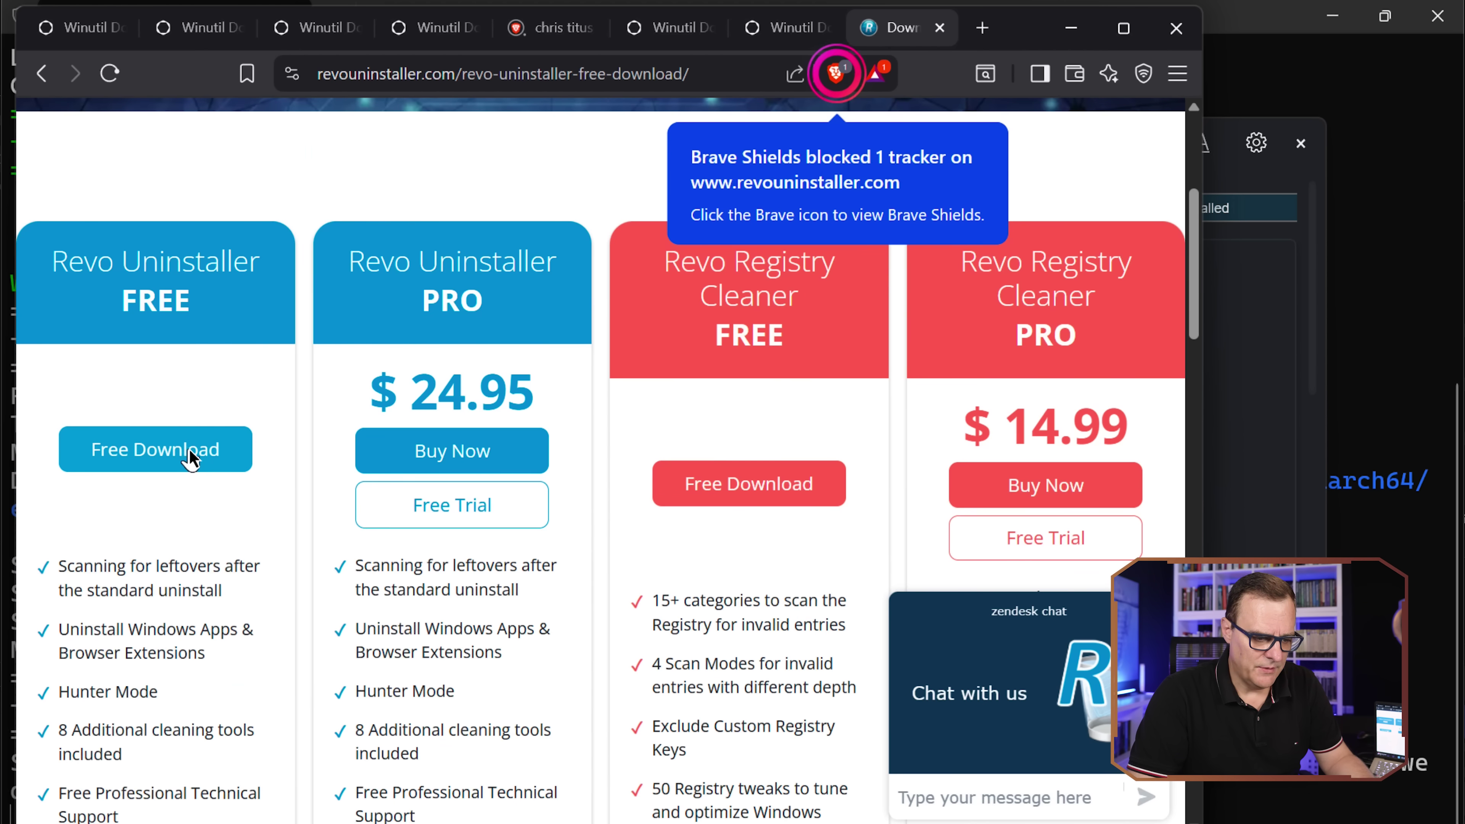
click(190, 459)
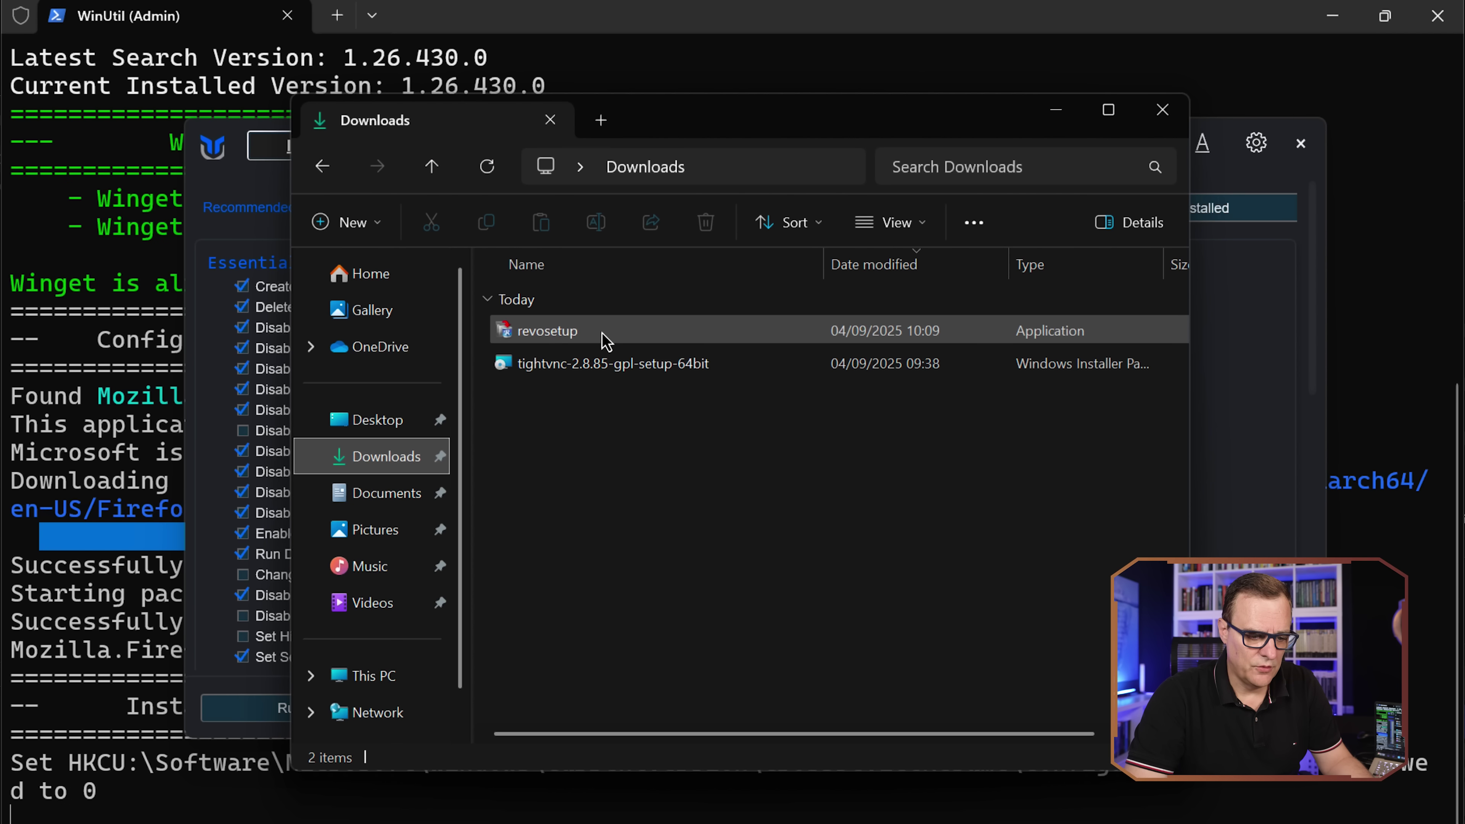
Step: Run revosetup and install Revo Uninstaller 2.6.0 with the default folder and desktop shortcut
double_click(604, 340)
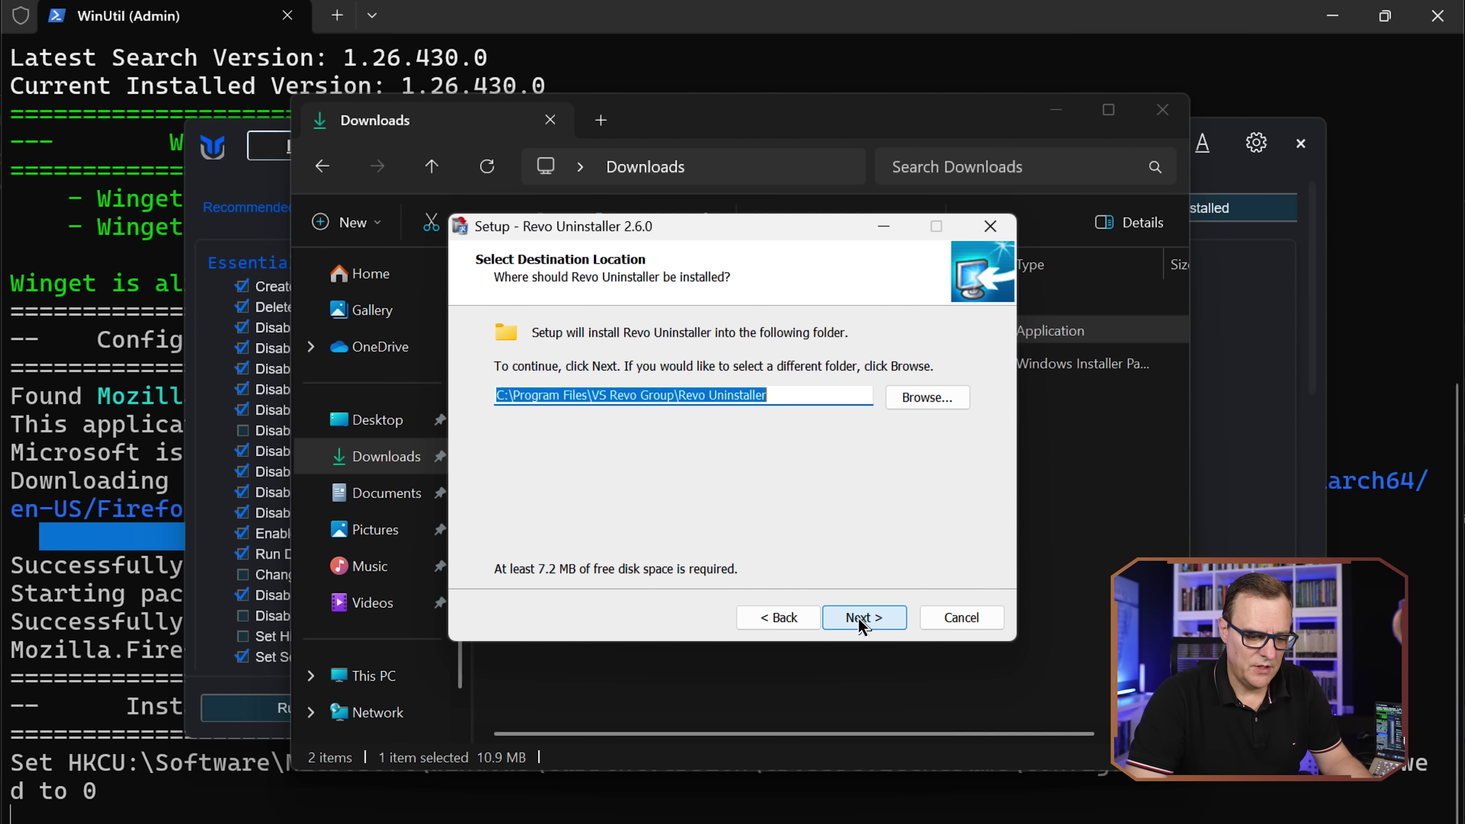
click(858, 618)
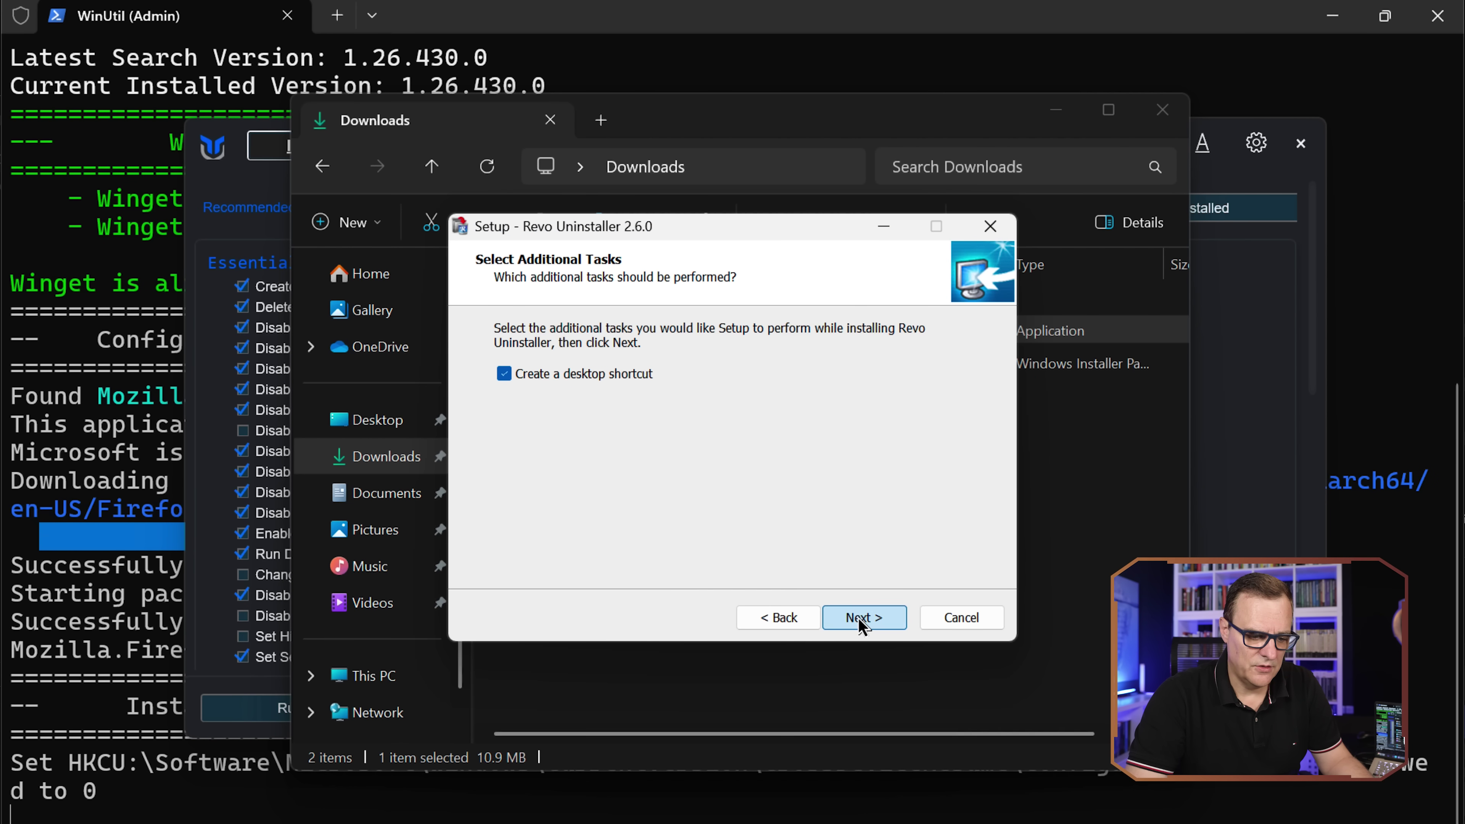
click(858, 617)
click(858, 619)
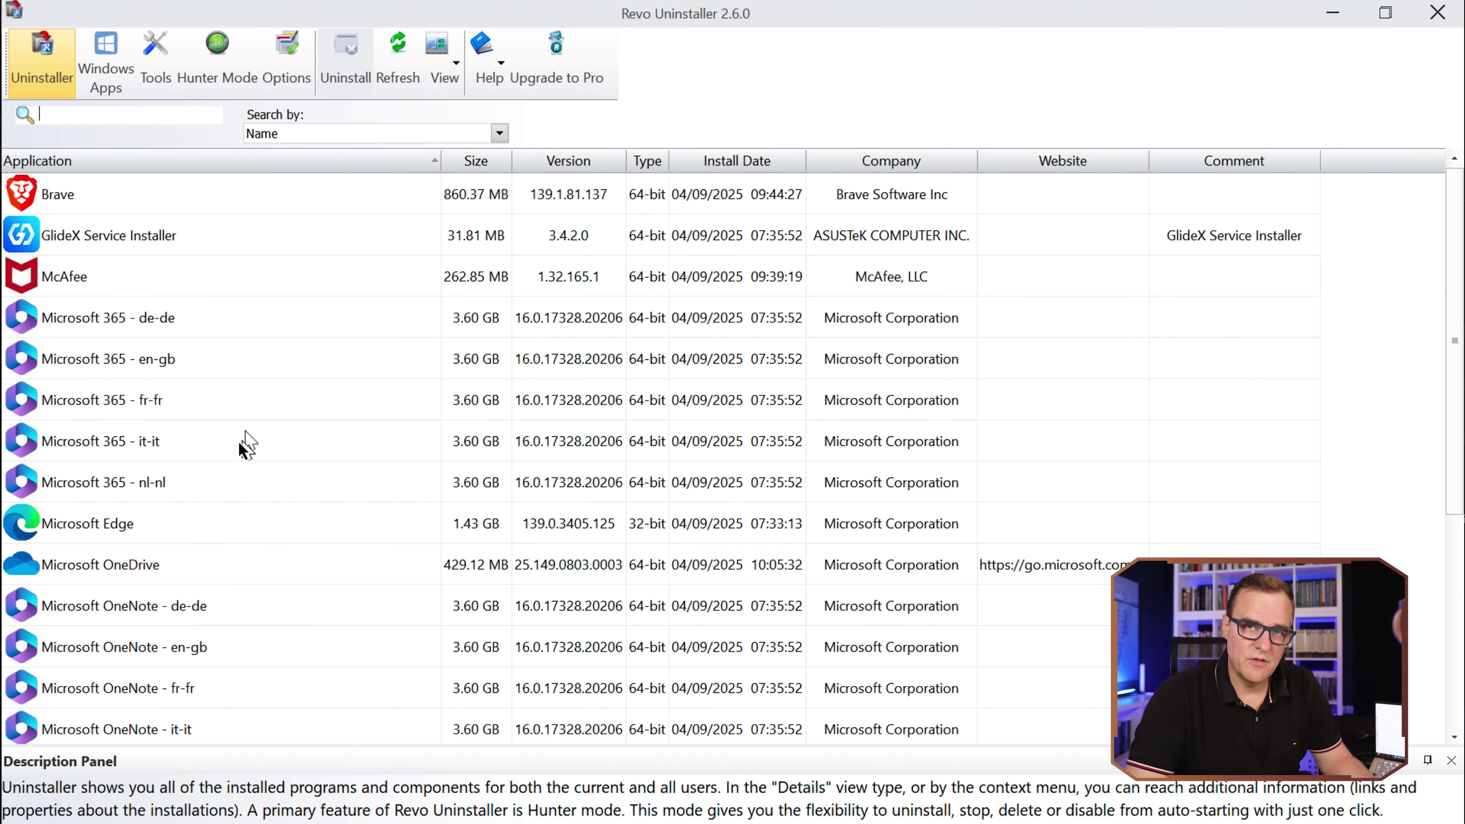
scroll(225, 452, down, 2)
click(165, 366)
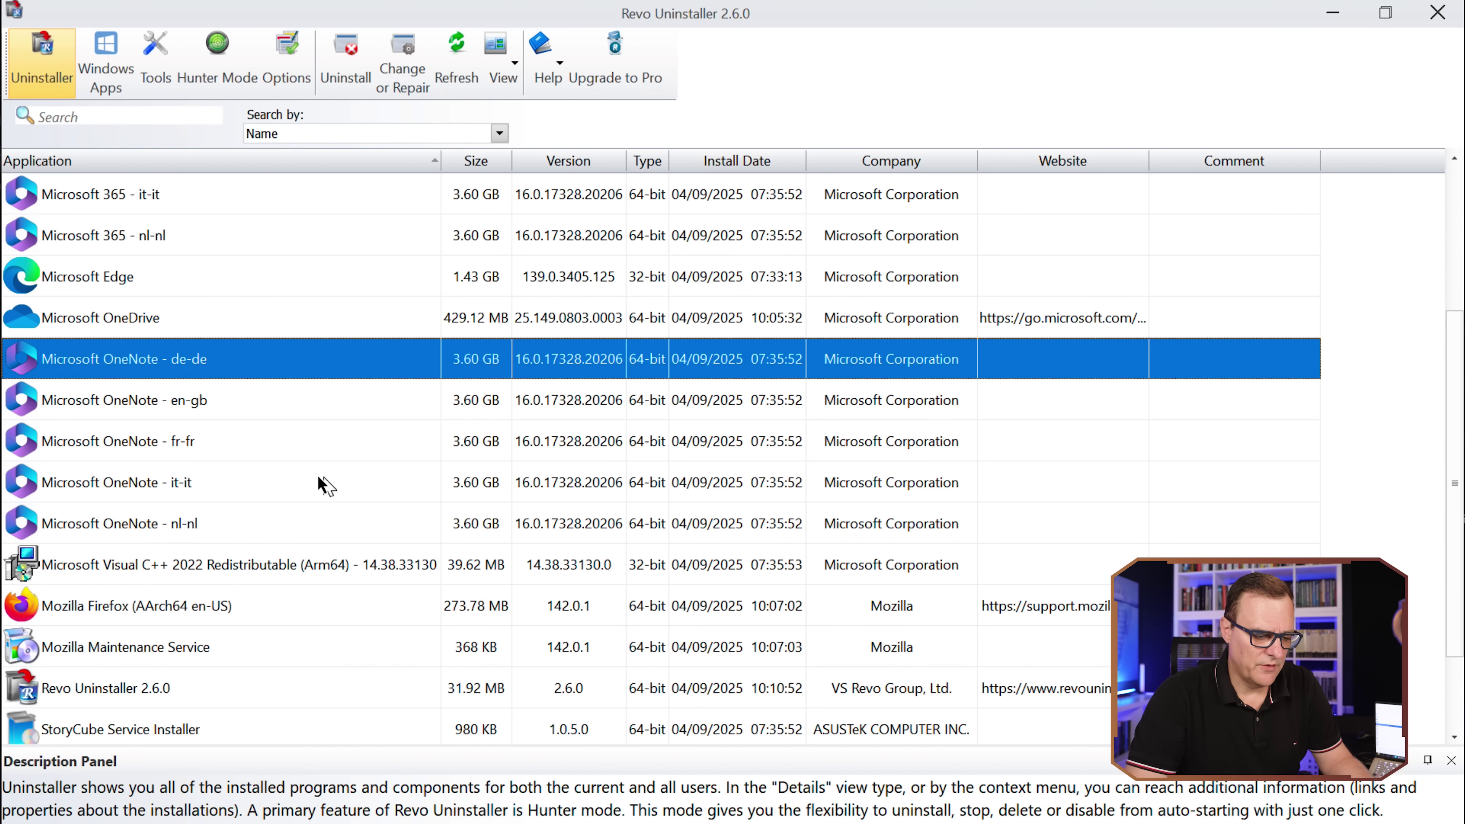
key(Up)
key(Down)
key(Down)
key(Down)
key(Down)
scroll(309, 432, down, 1)
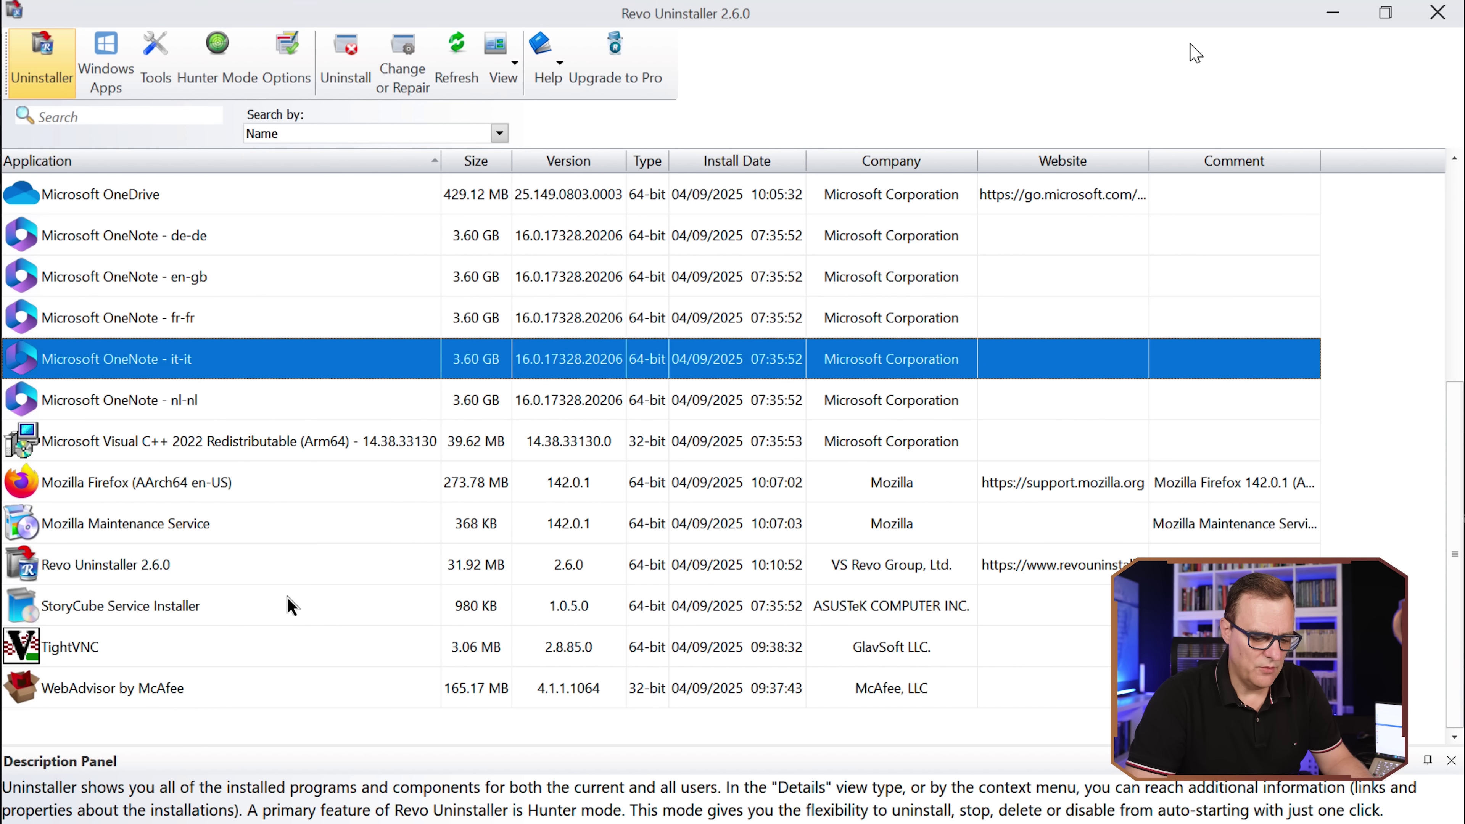
click(241, 604)
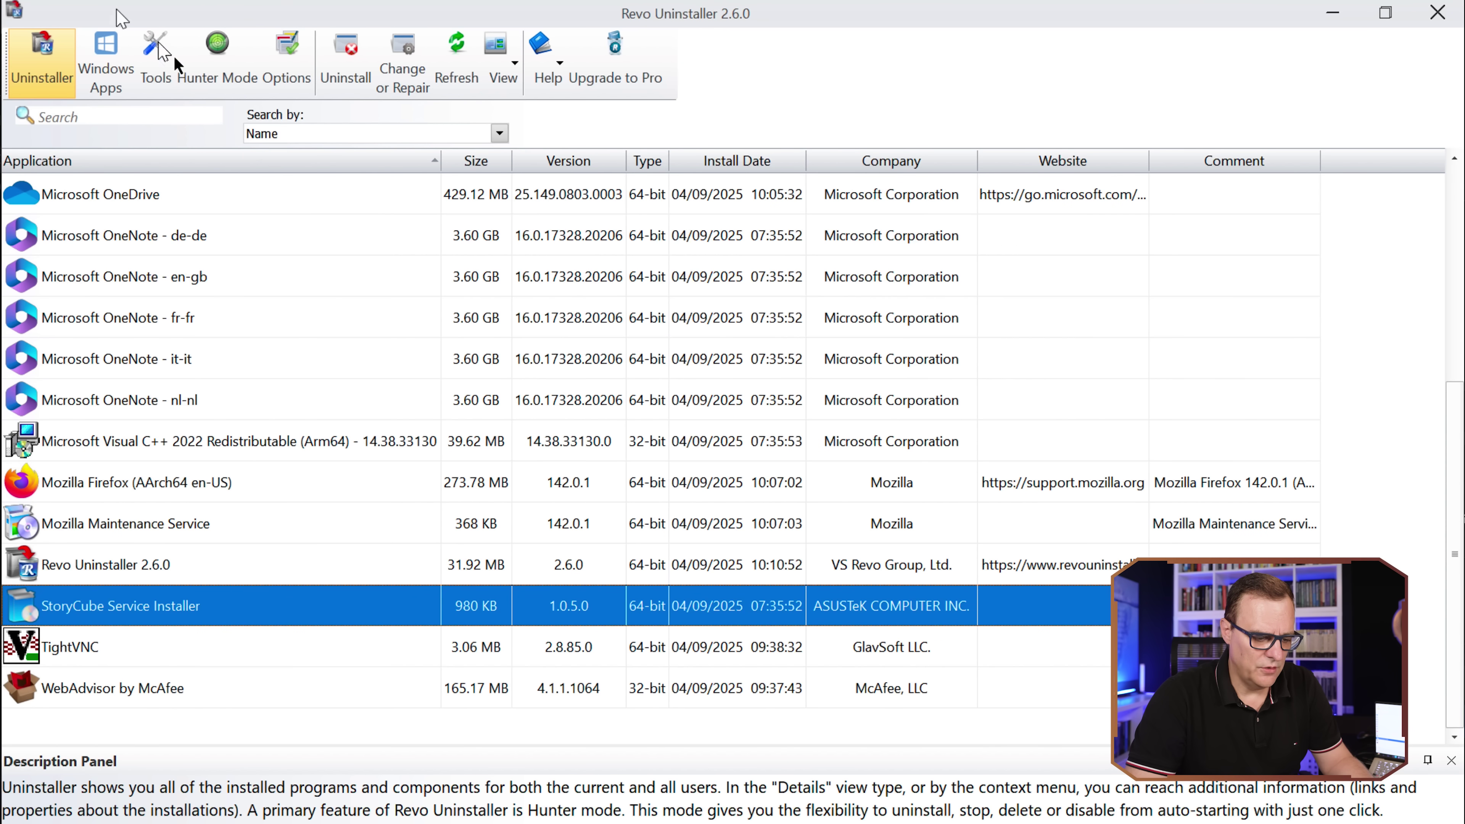
click(92, 56)
scroll(271, 513, down, 12)
scroll(233, 341, down, 7)
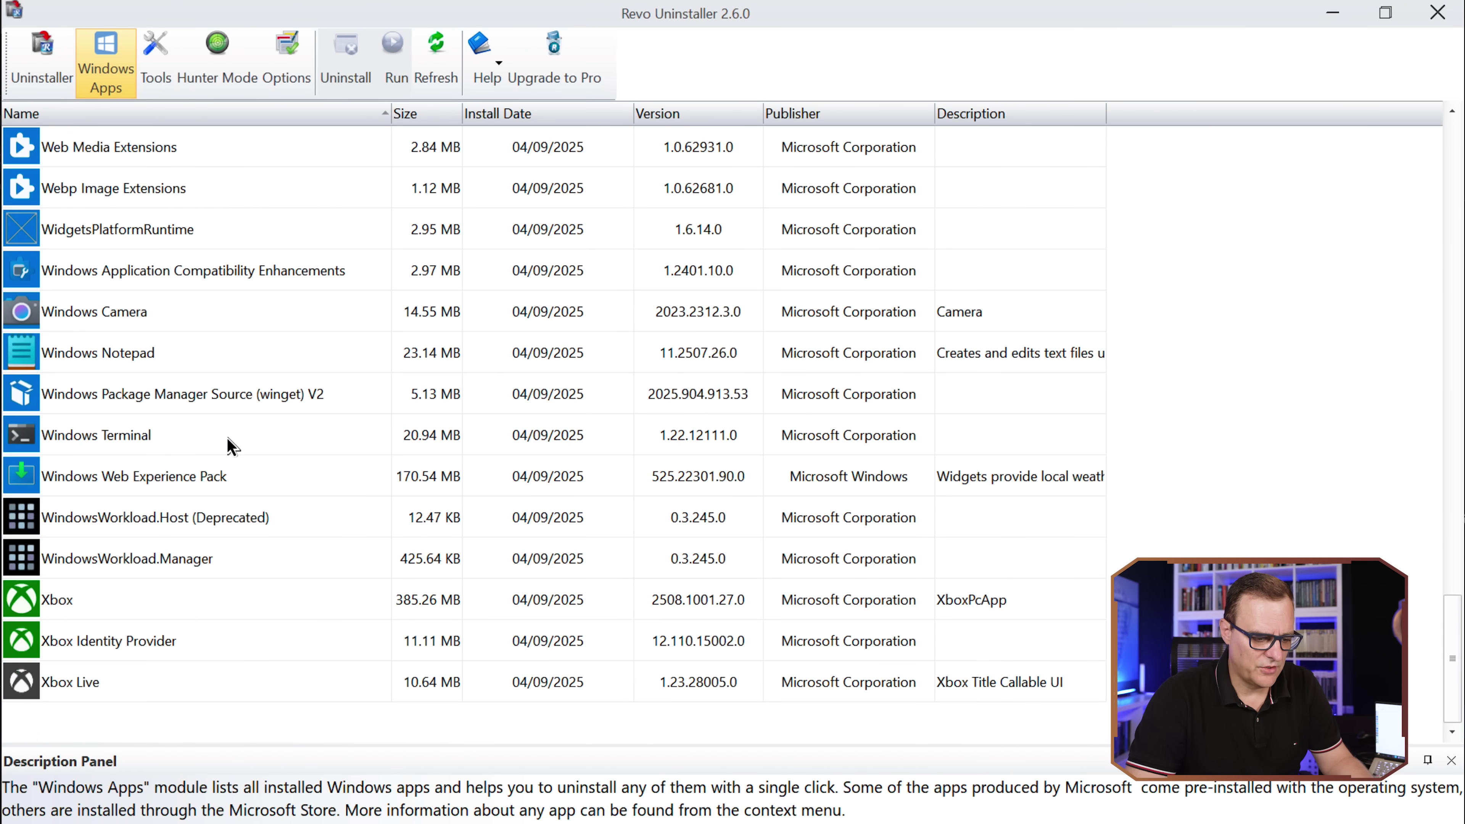
scroll(229, 442, up, 20)
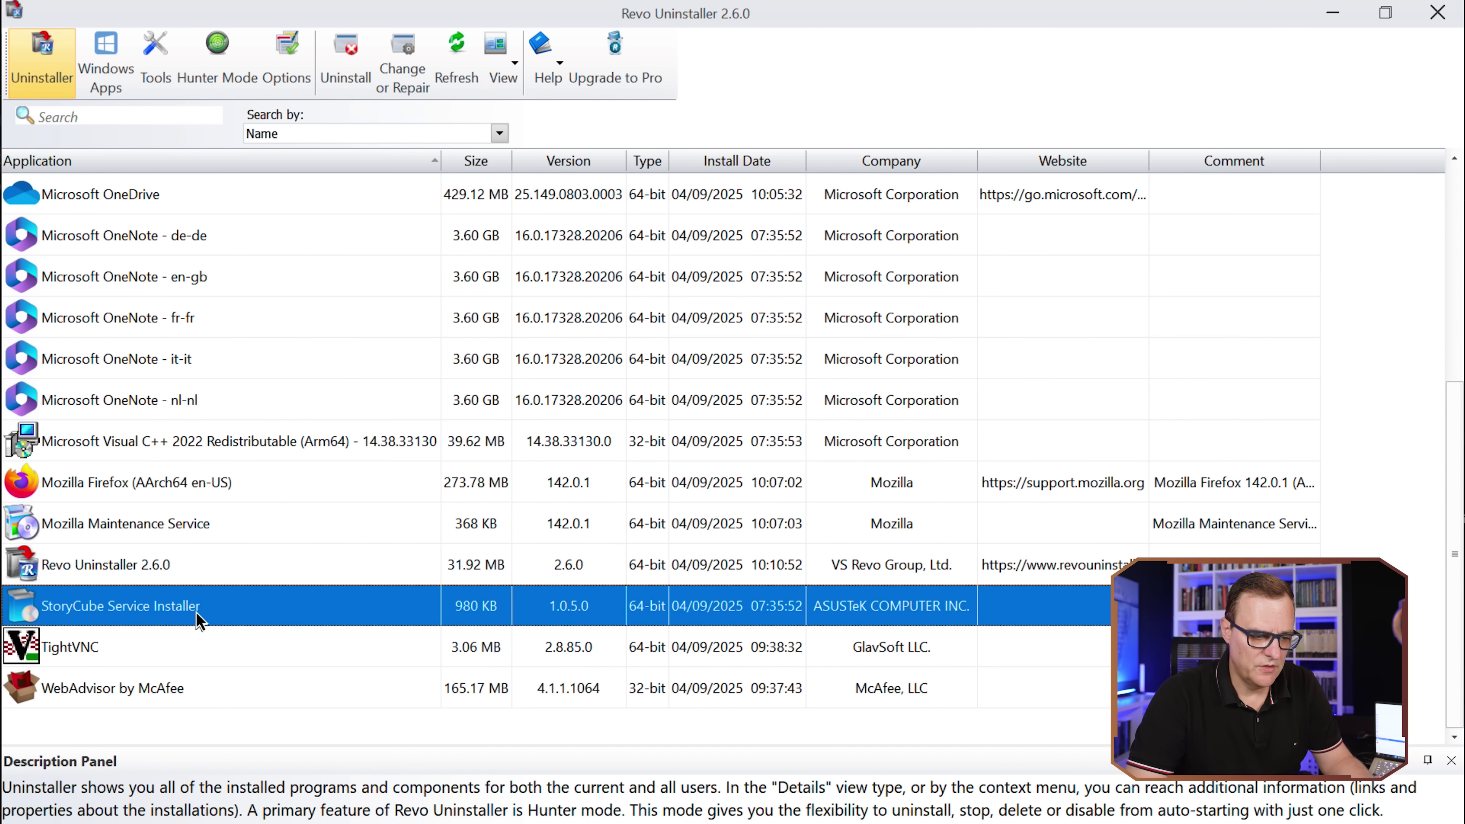
Step: In Autorun Manager, untick MicrosoftEdgeAutoLaunch and OneDrive, then review the startup services list
click(155, 53)
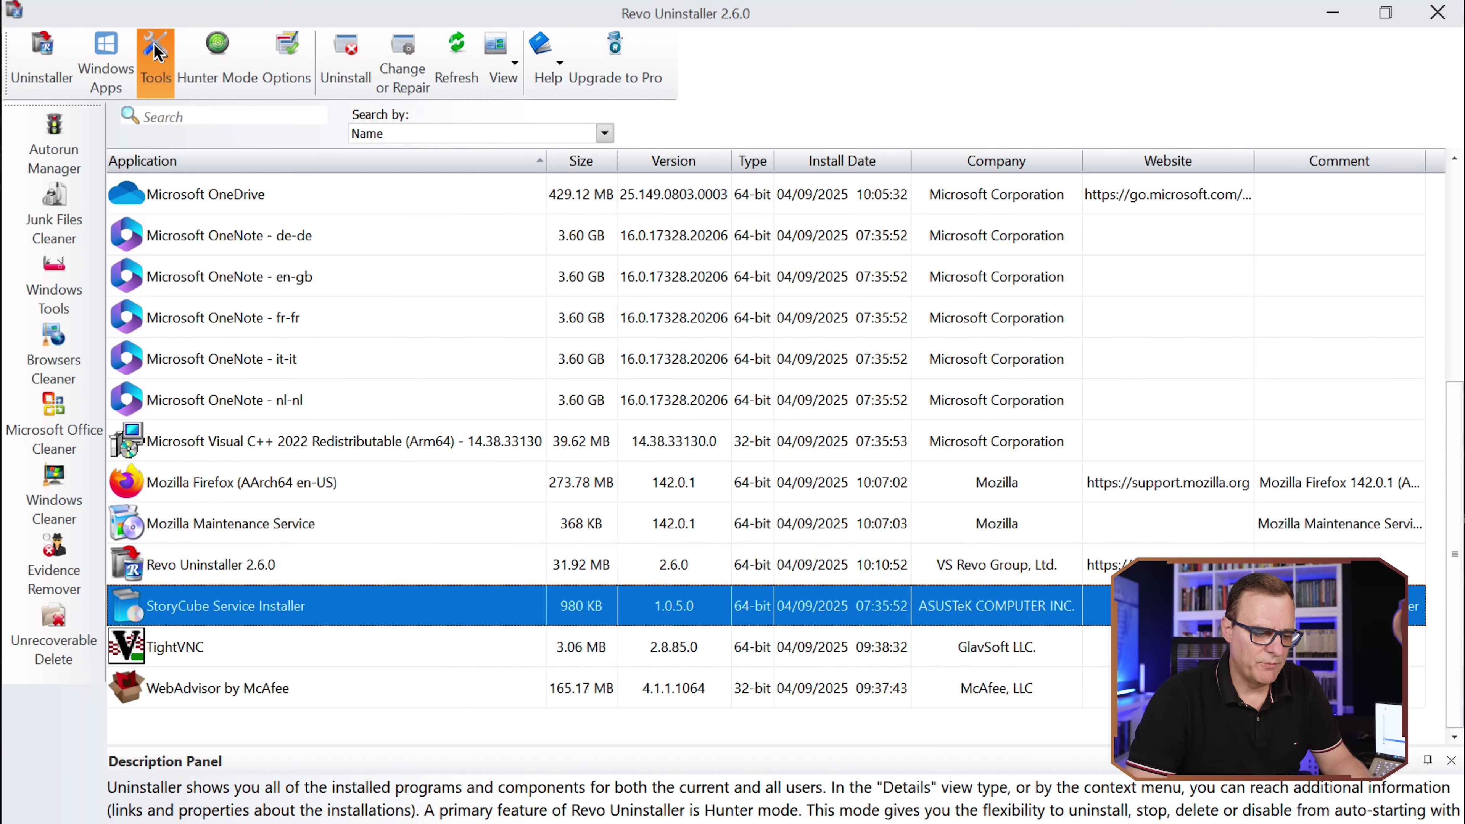
click(54, 156)
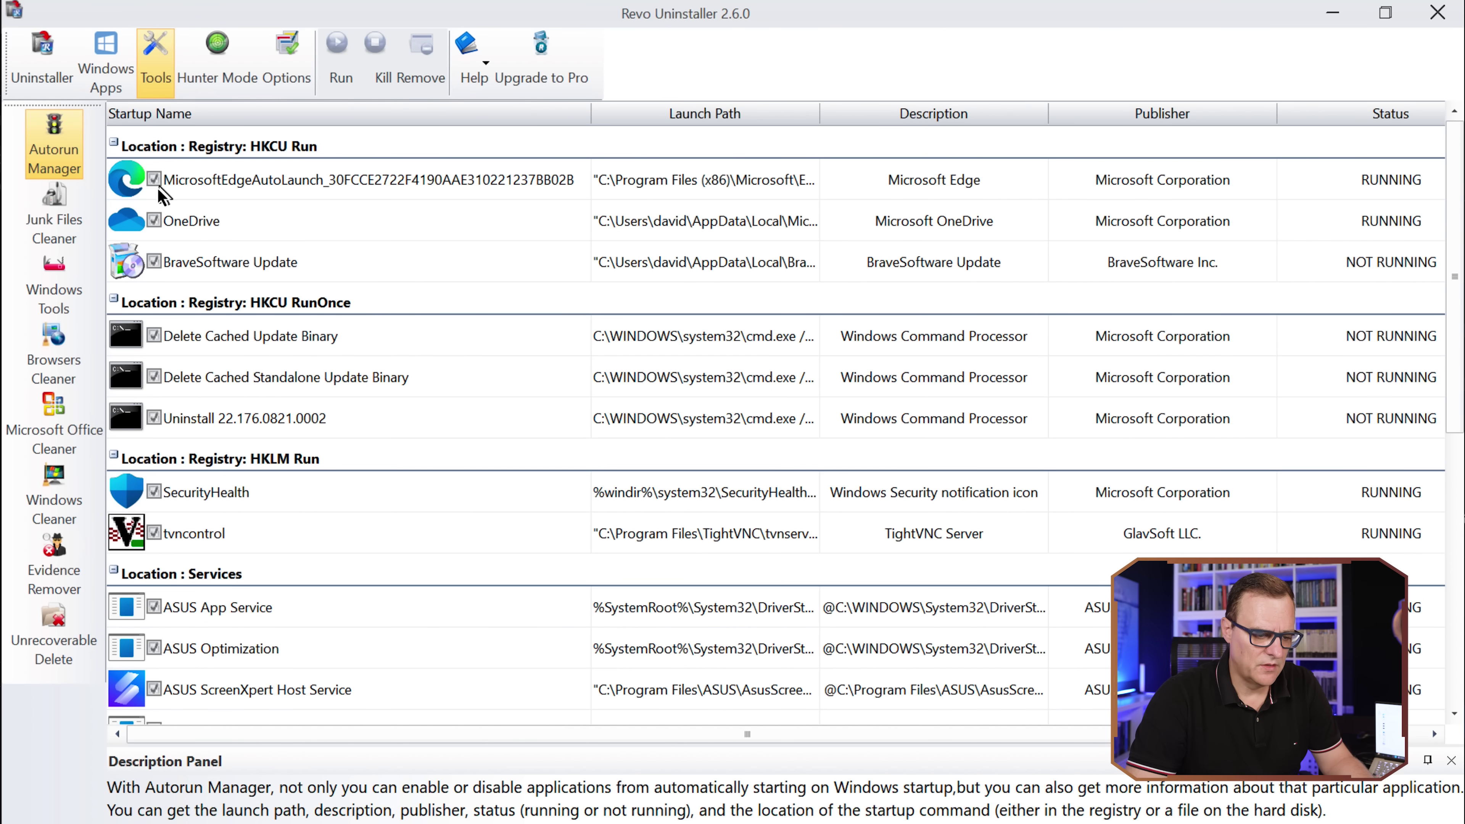
click(153, 179)
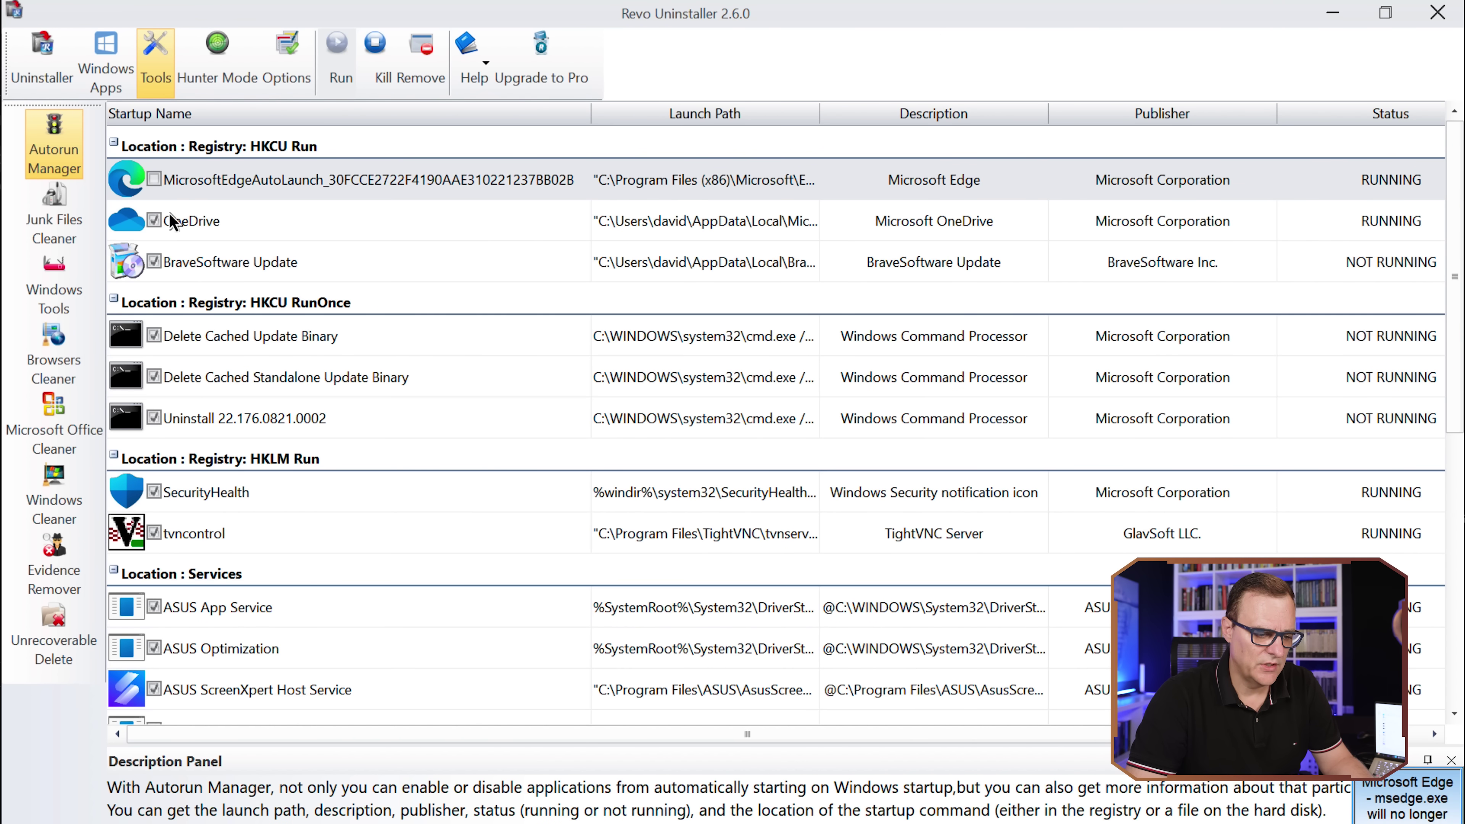
click(155, 221)
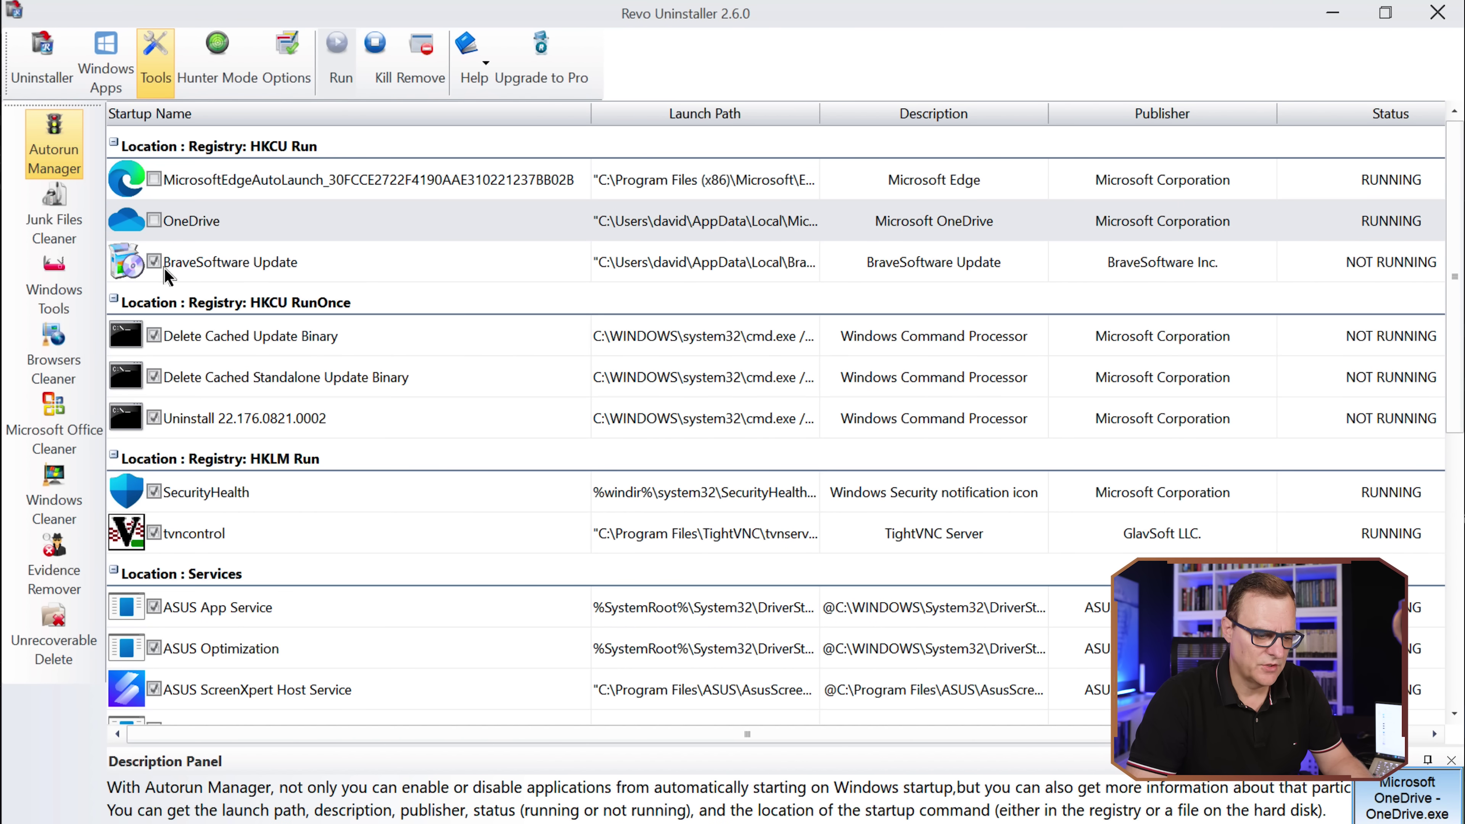
scroll(167, 276, down, 6)
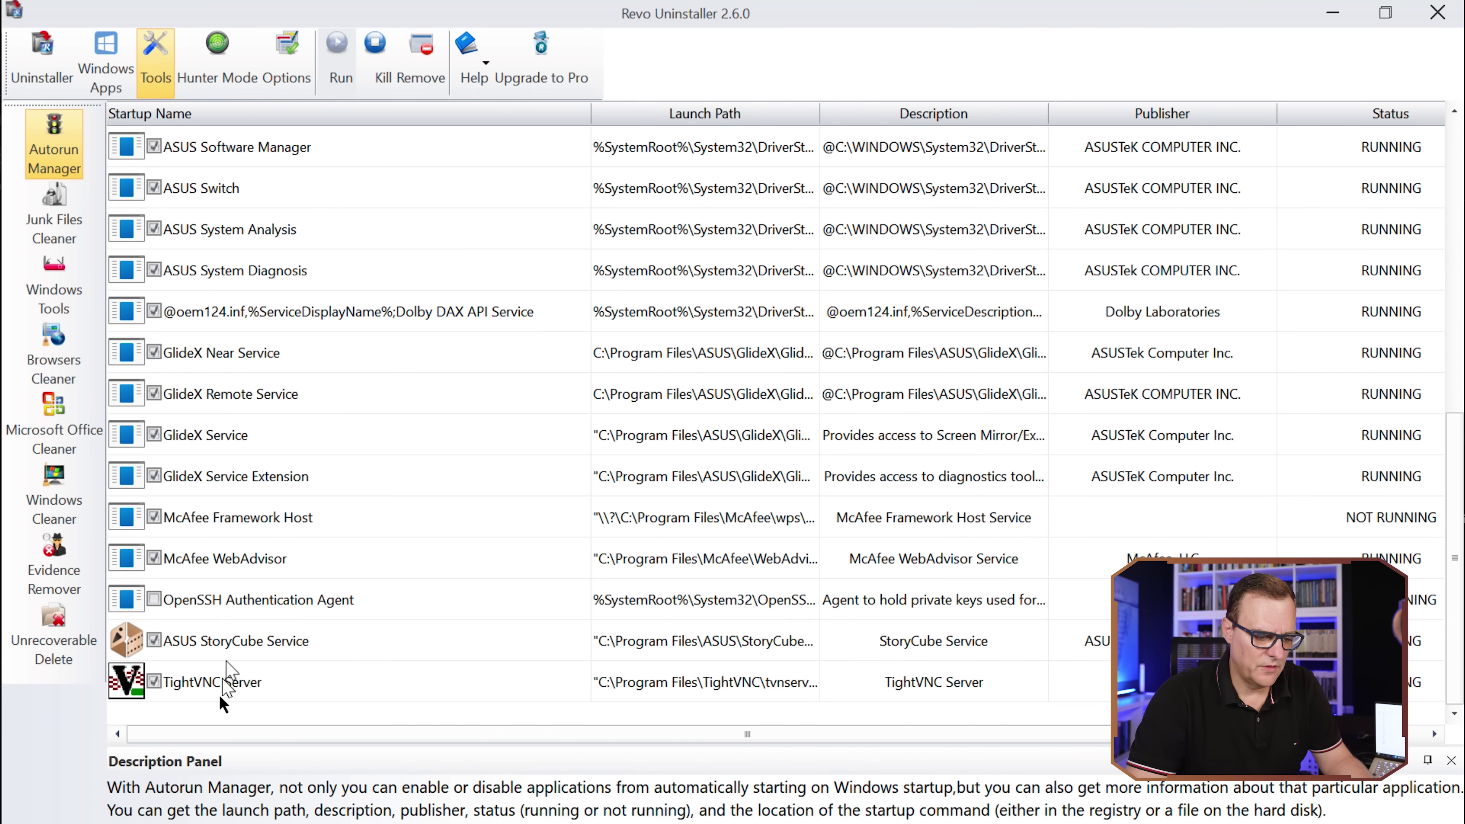
scroll(259, 405, up, 6)
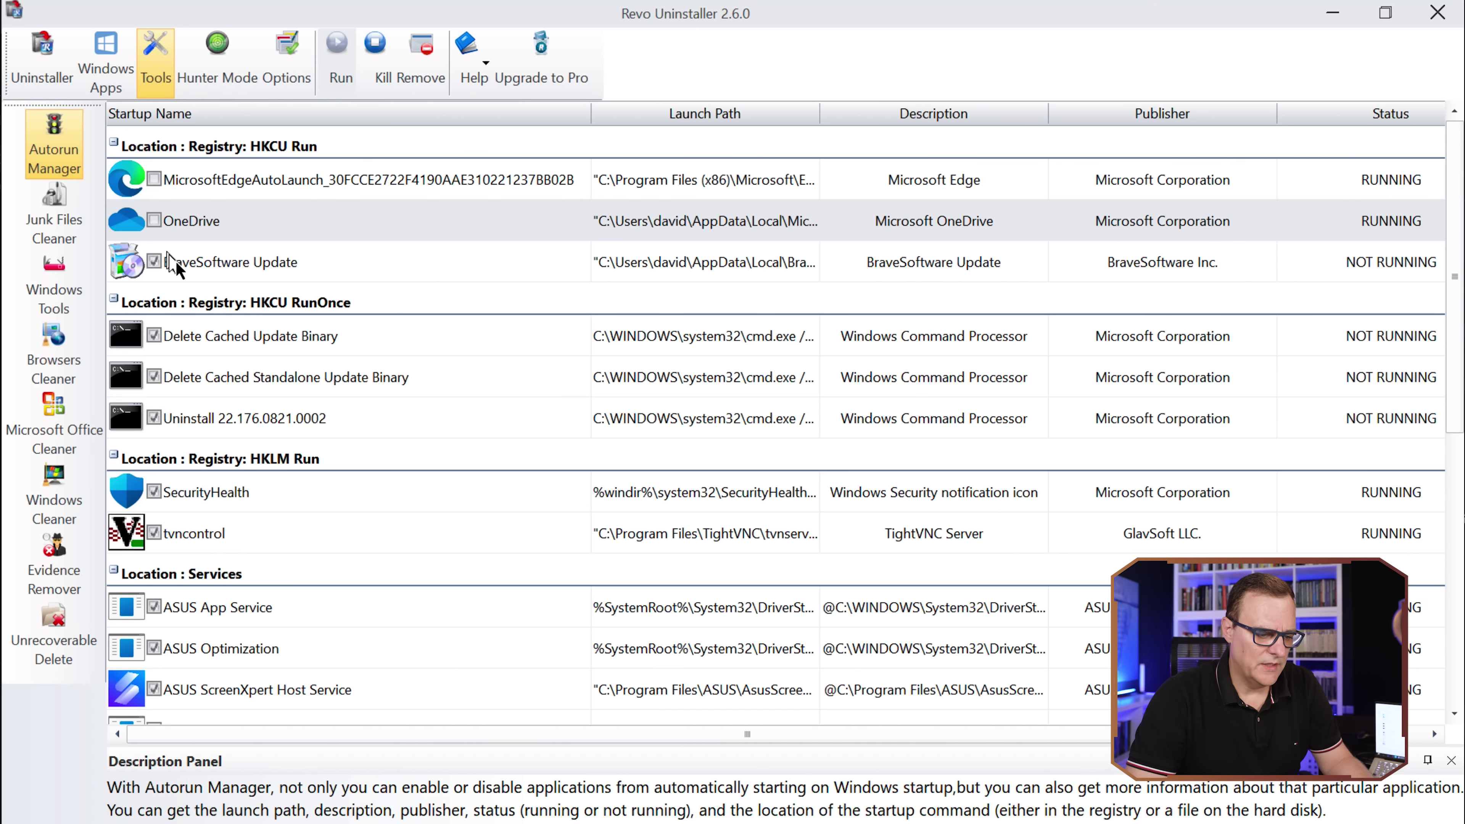
scroll(248, 442, down, 5)
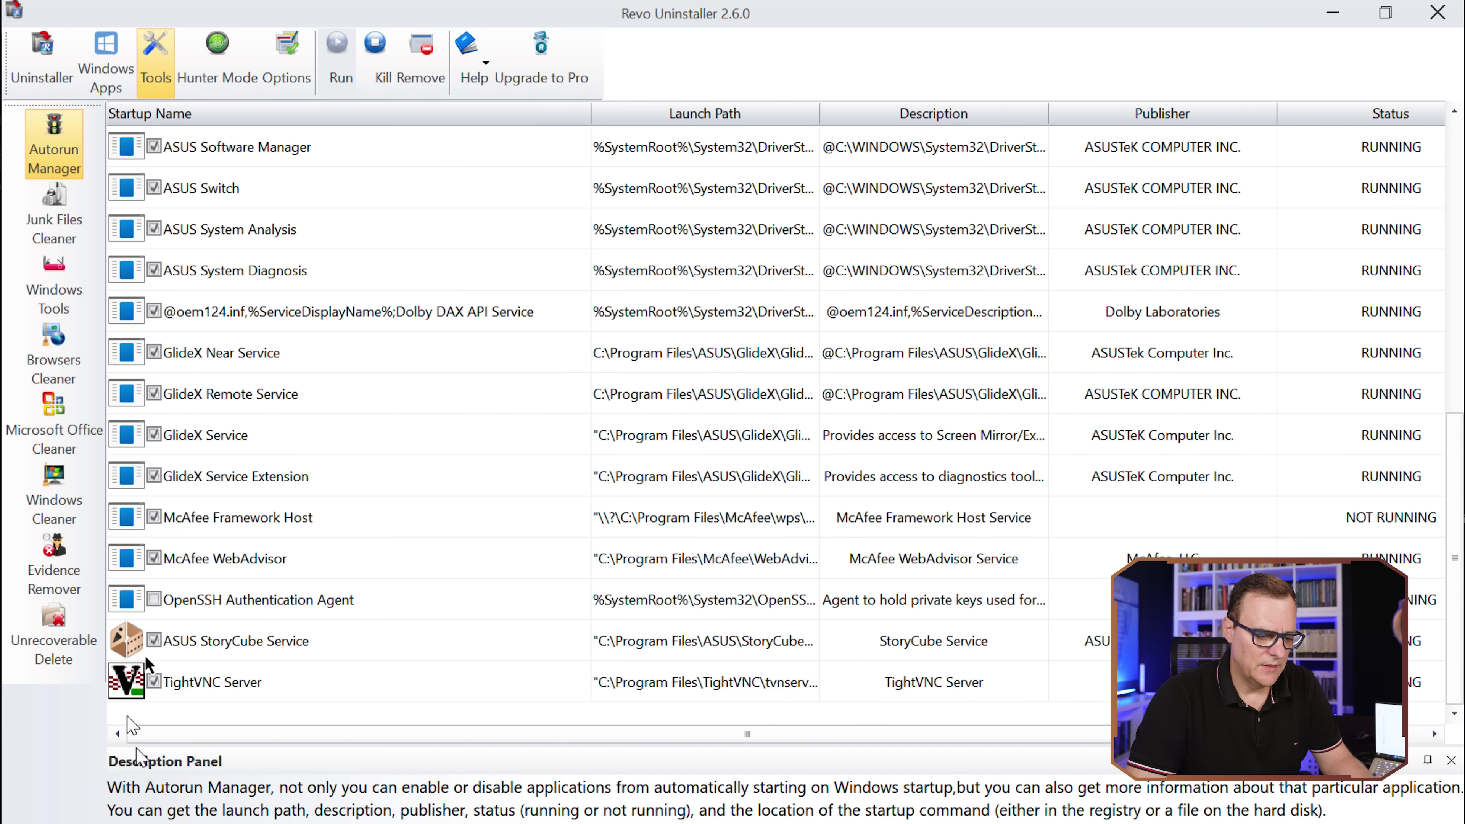
Step: Disable ASUS StoryCube Service at startup and move to the Windows Apps list
click(154, 641)
click(106, 63)
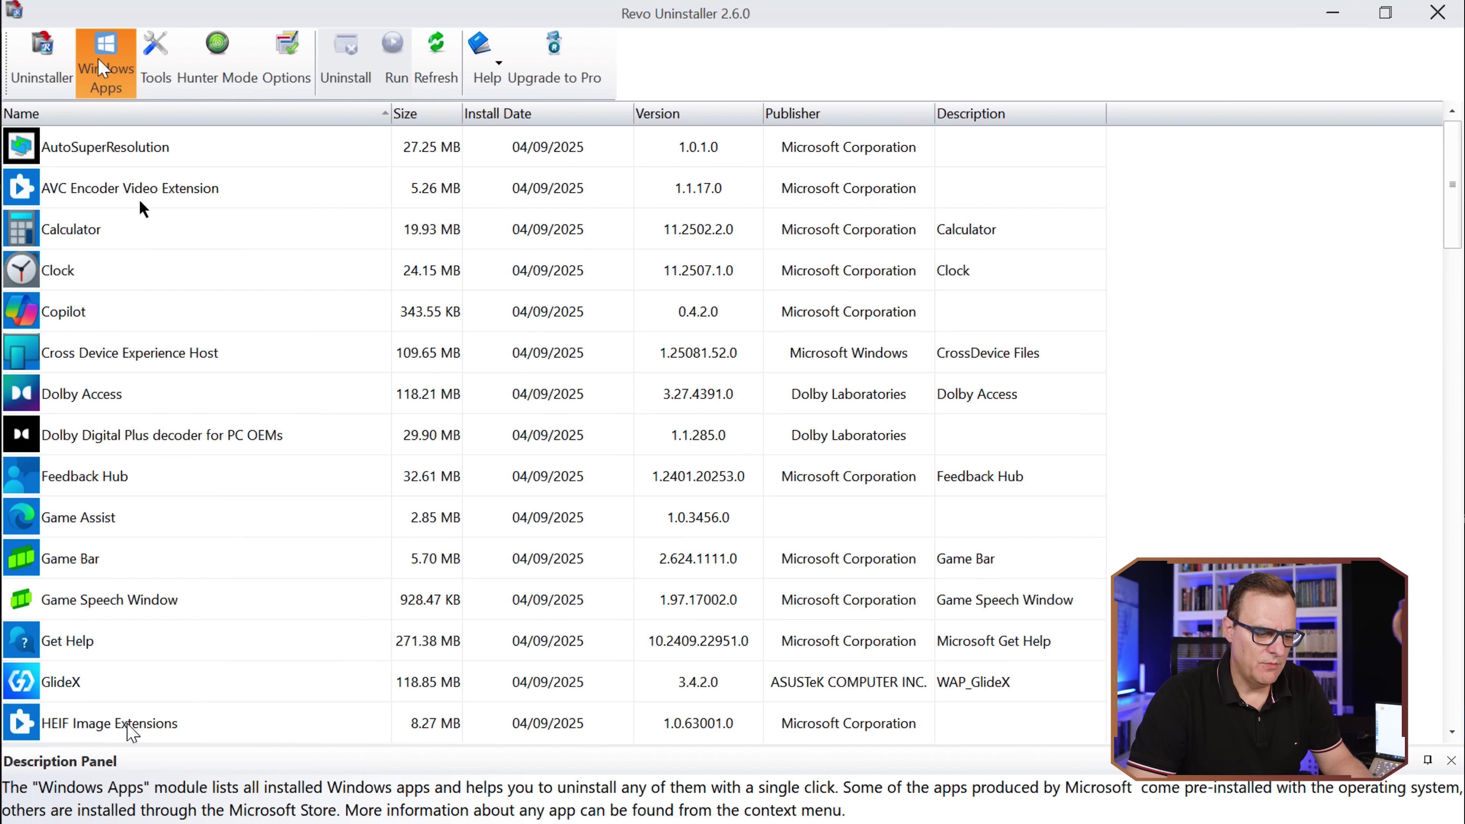
scroll(278, 475, down, 3)
scroll(256, 413, down, 20)
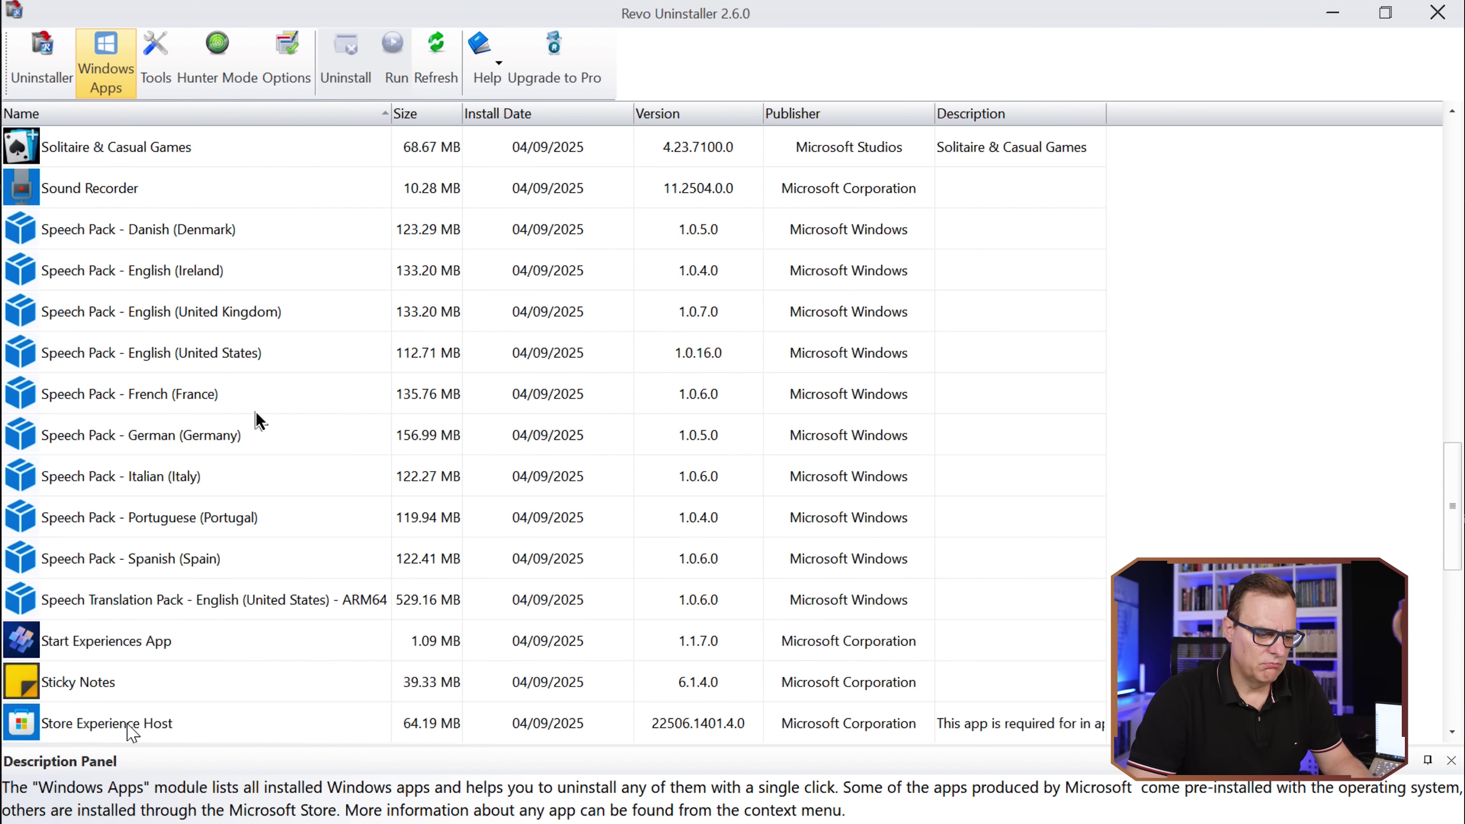
scroll(242, 369, up, 17)
Step: Choose Uninstall for Microsoft News from its context menu
click(221, 313)
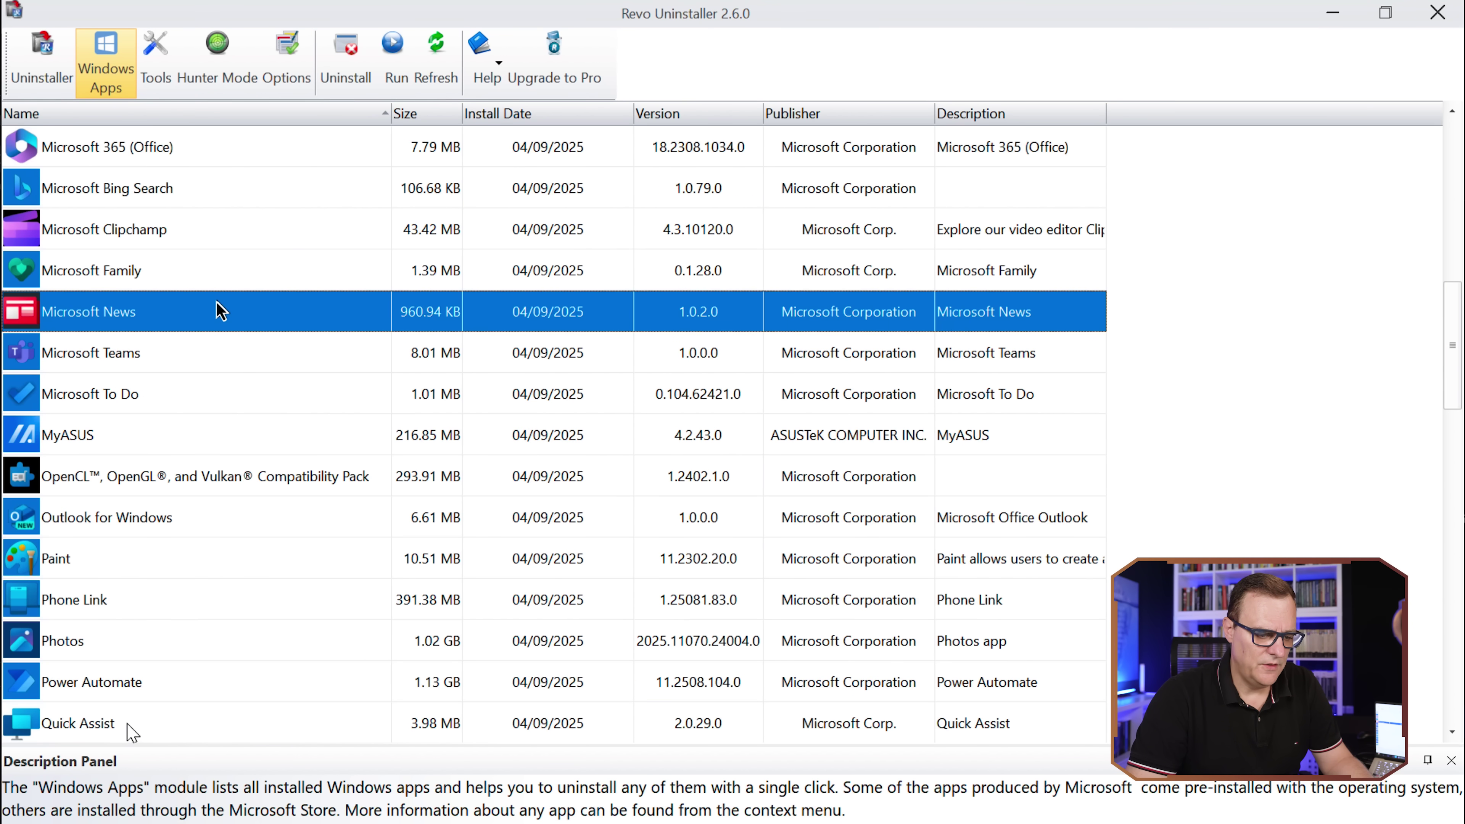
right_click(221, 310)
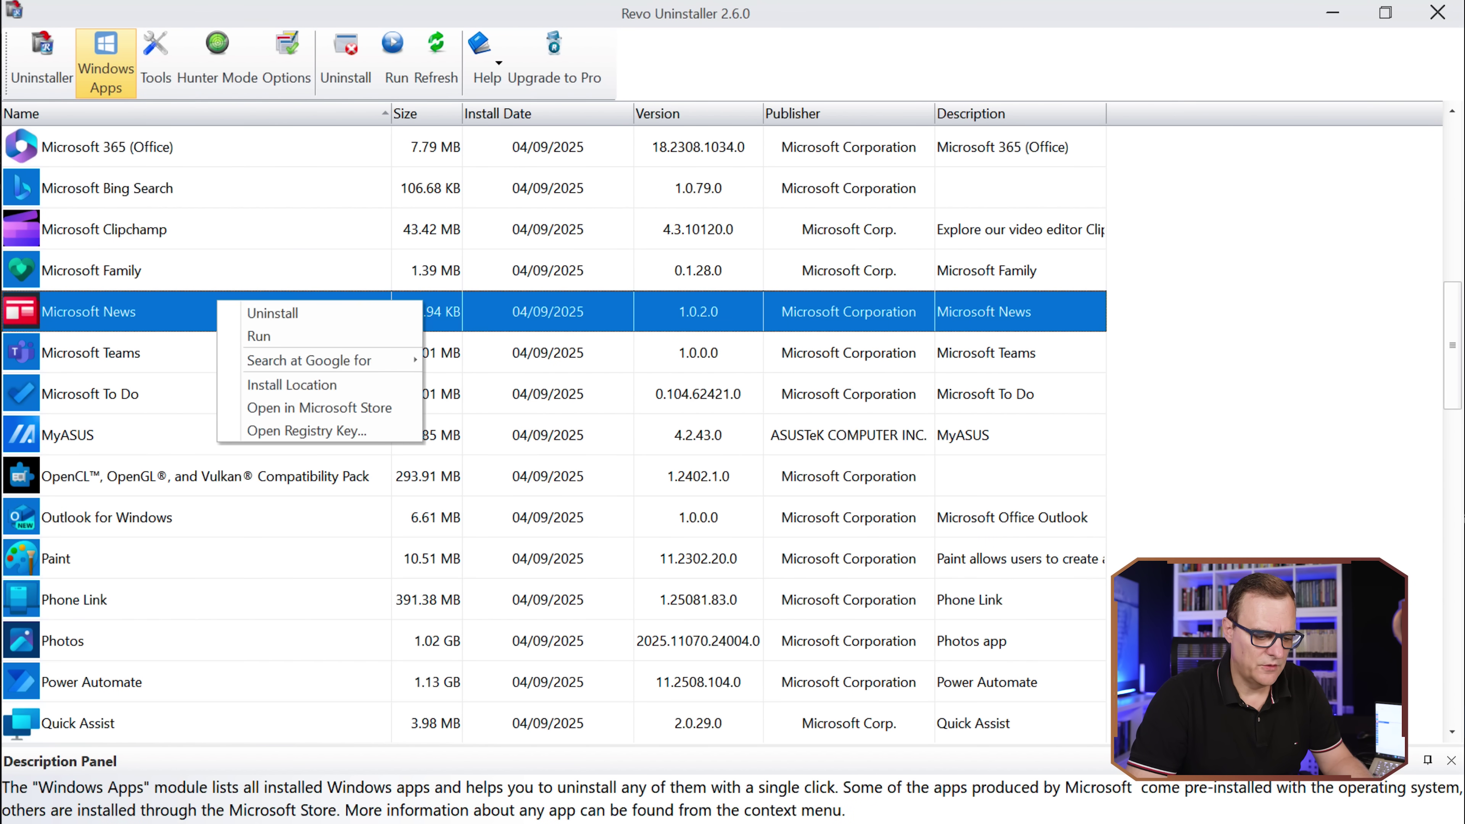
key(super)
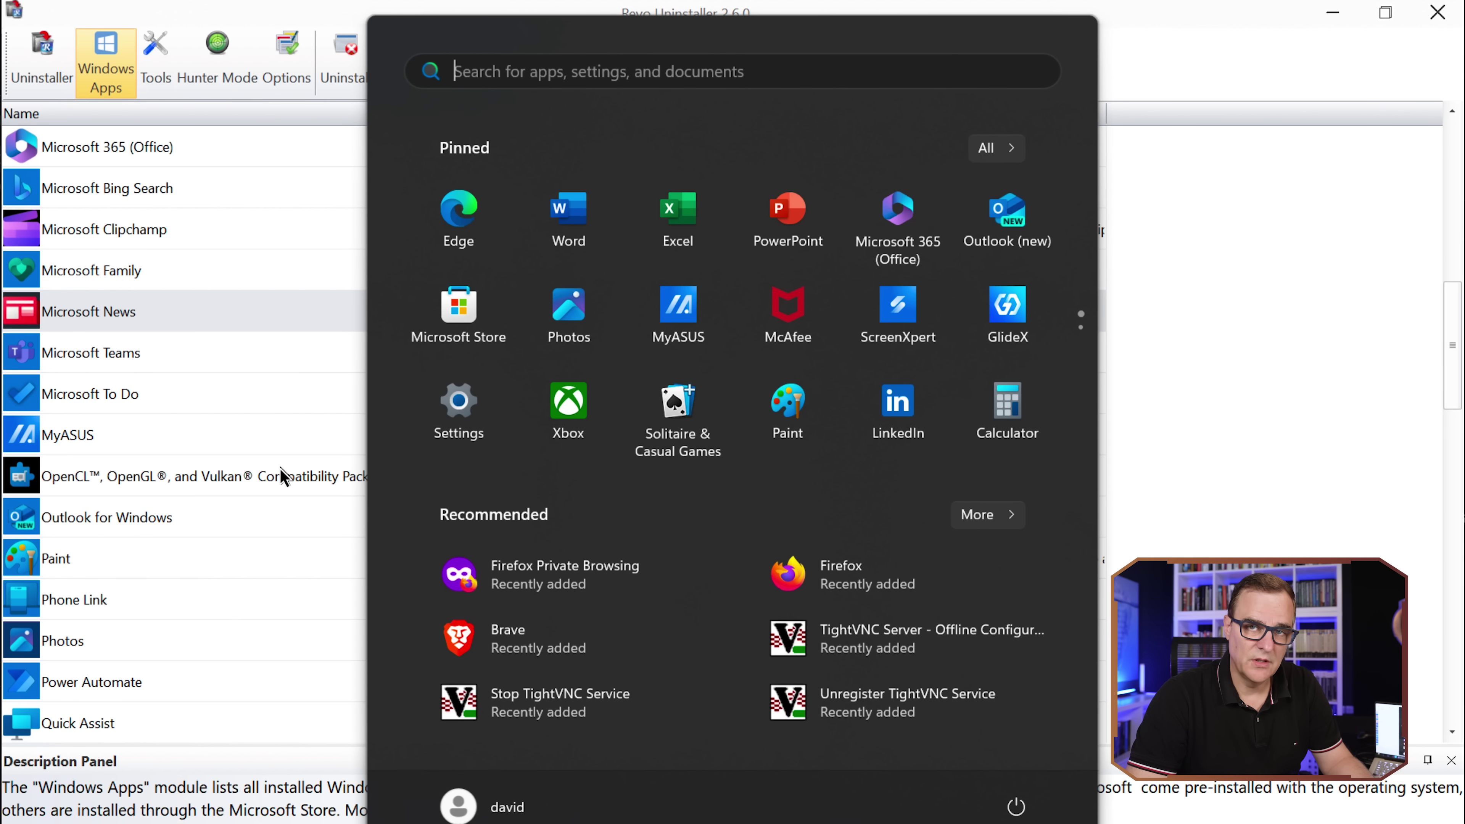
click(229, 314)
right_click(229, 307)
click(379, 331)
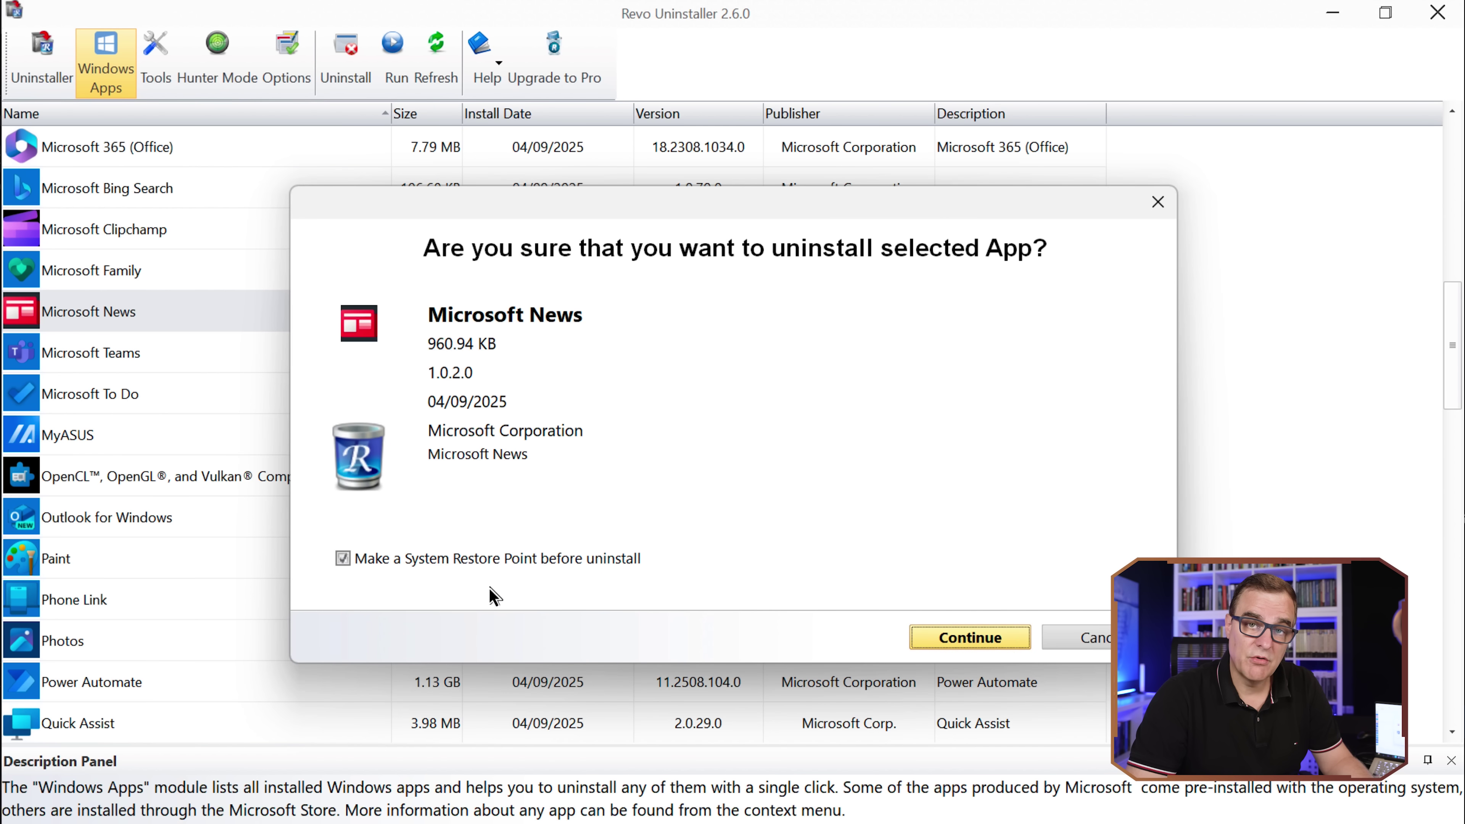
Step: Confirm the Microsoft News removal, scan, and delete all leftover registry items
click(958, 637)
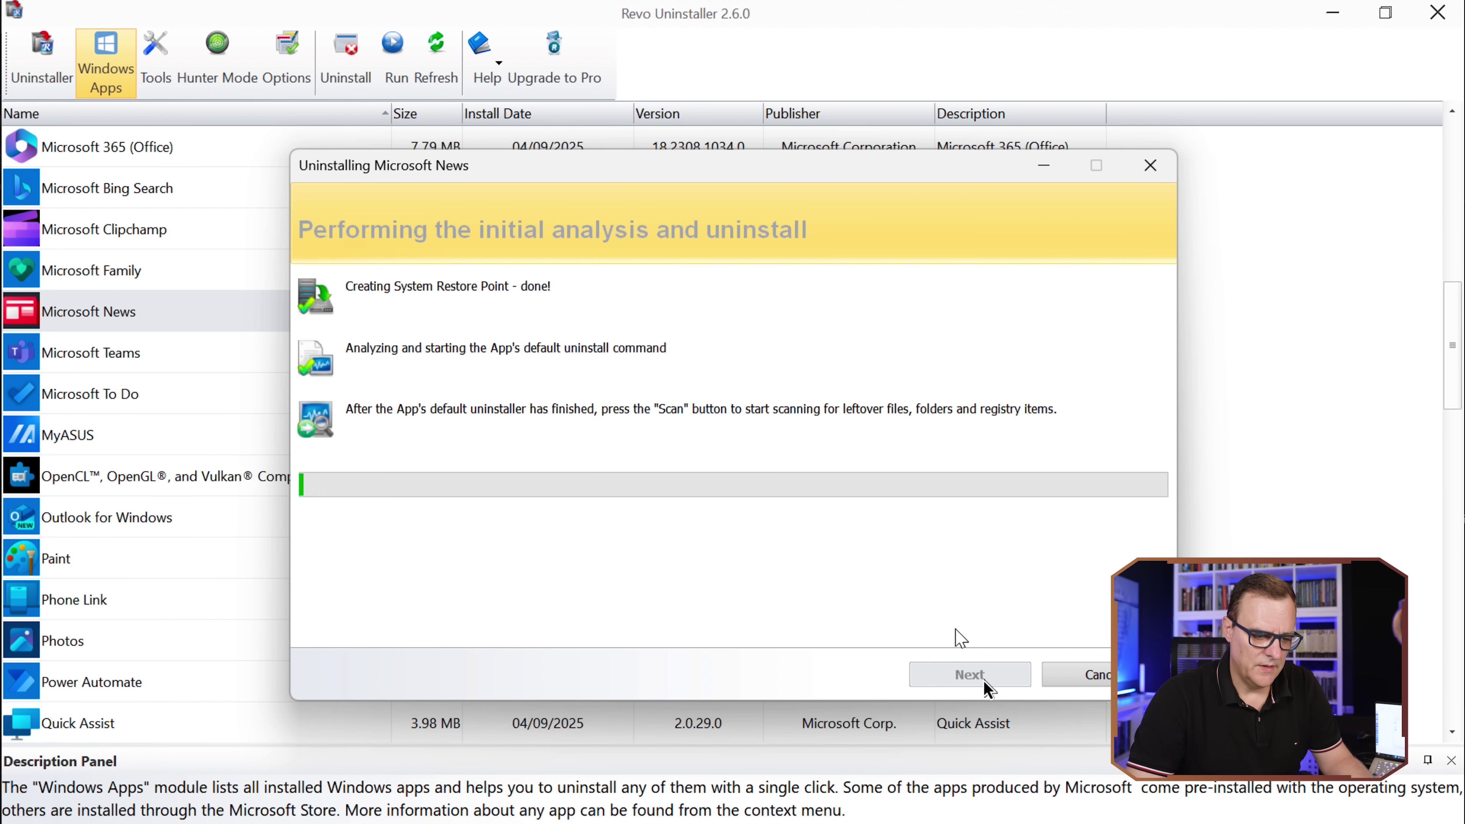
click(984, 686)
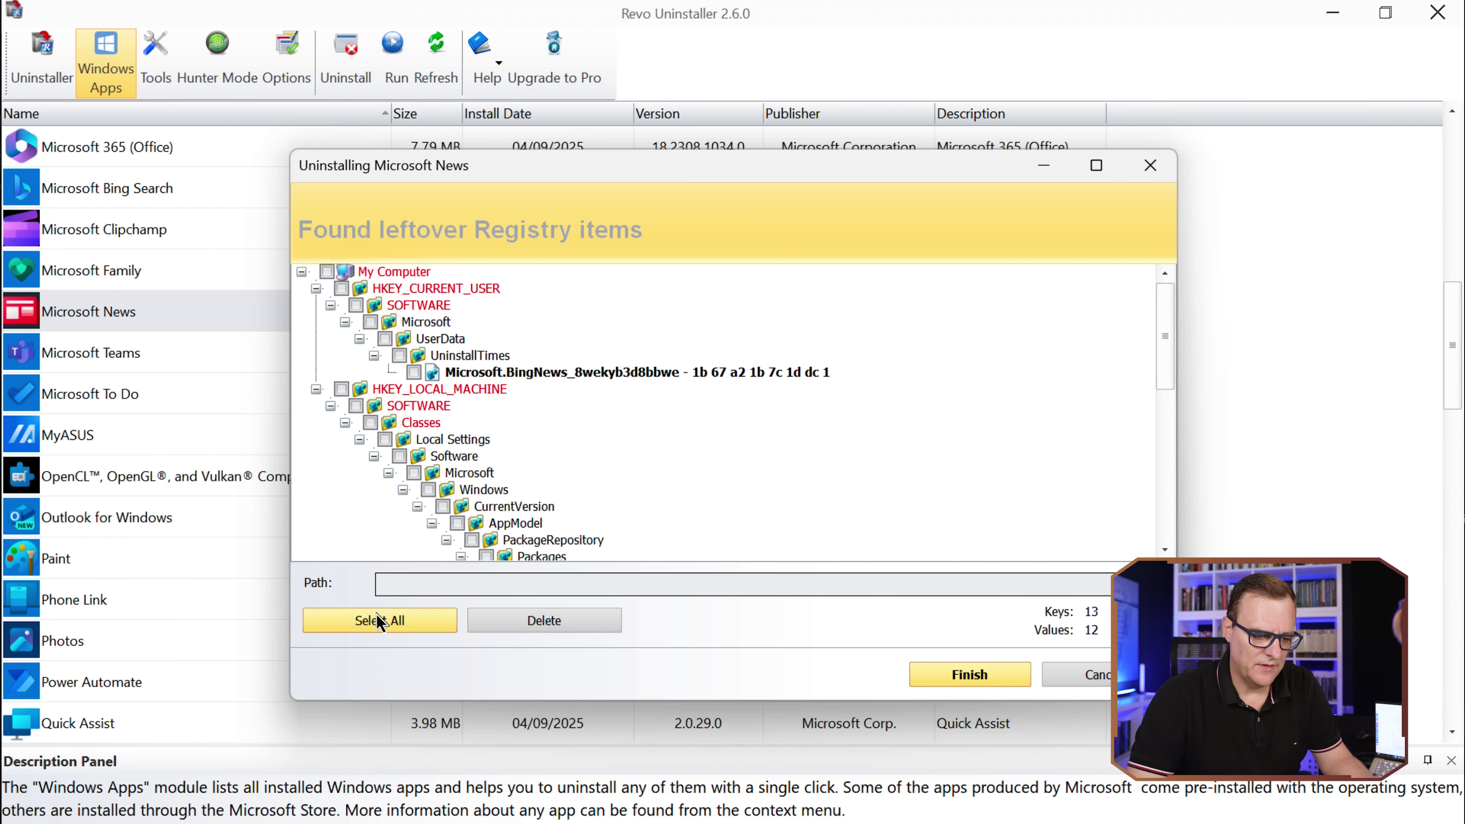
click(392, 620)
click(544, 622)
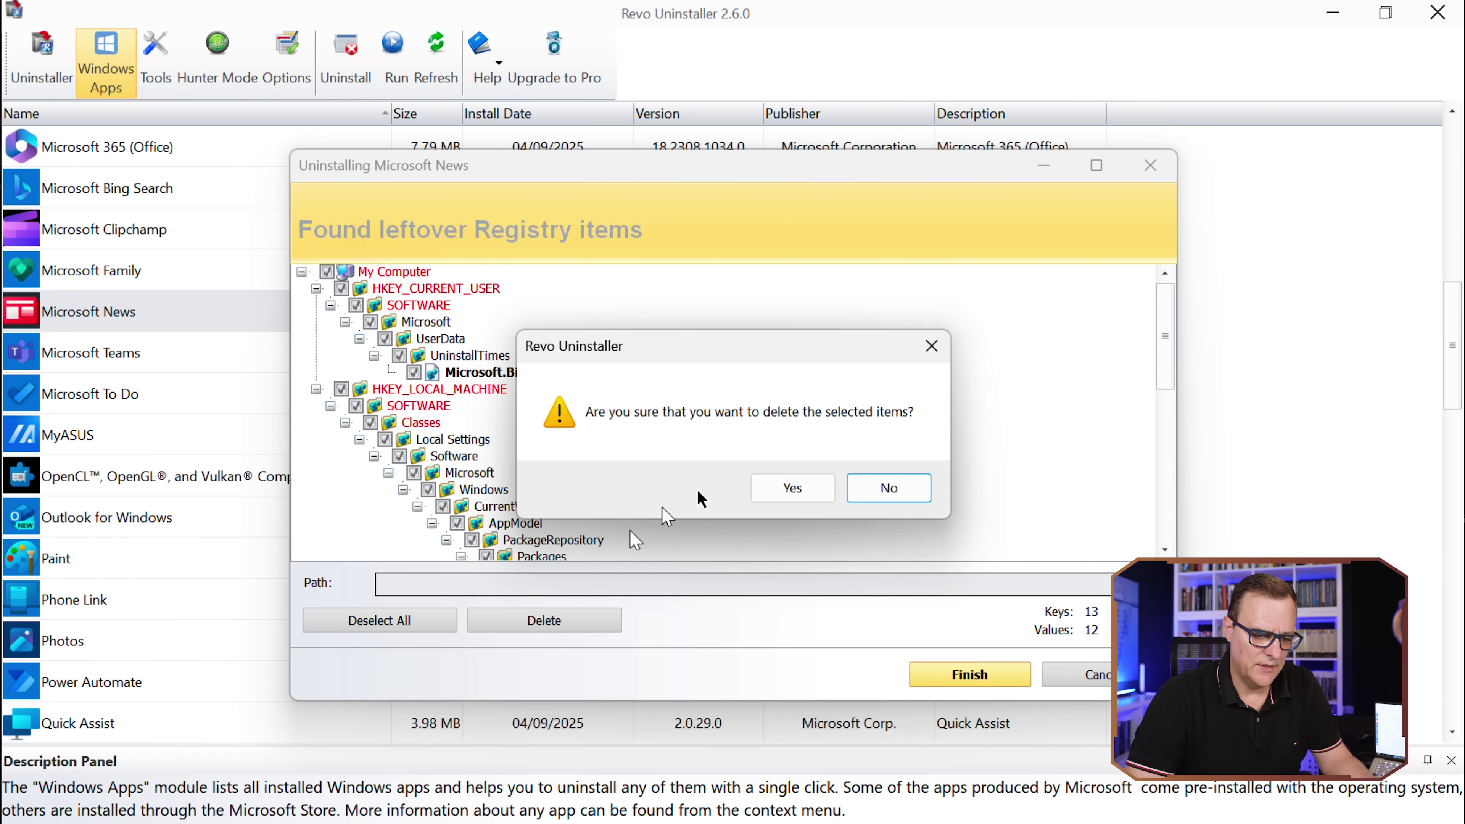
click(825, 497)
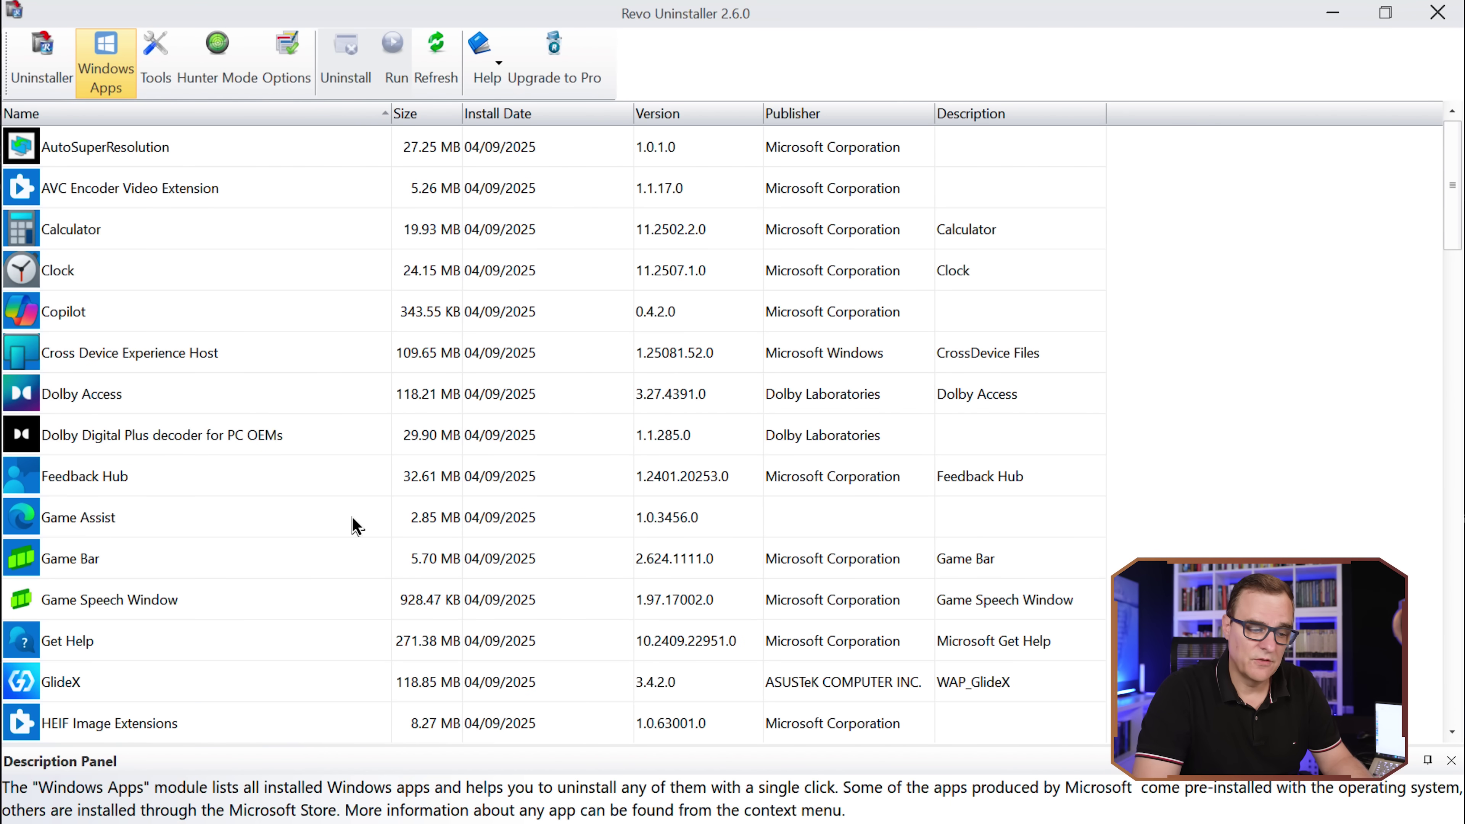
Step: Choose Uninstall for McAfee in the Uninstaller programs list
scroll(355, 507, down, 3)
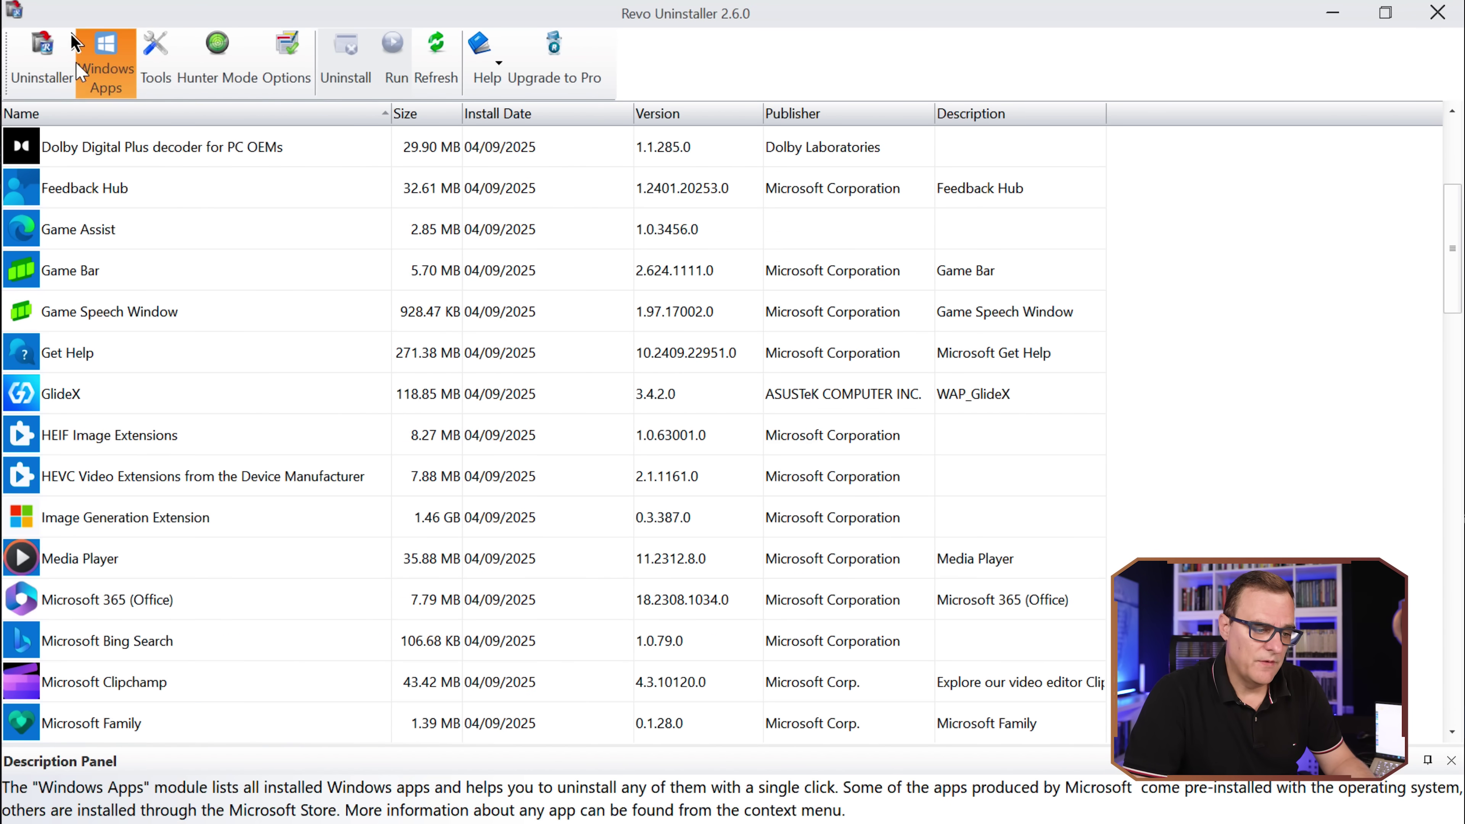
click(43, 70)
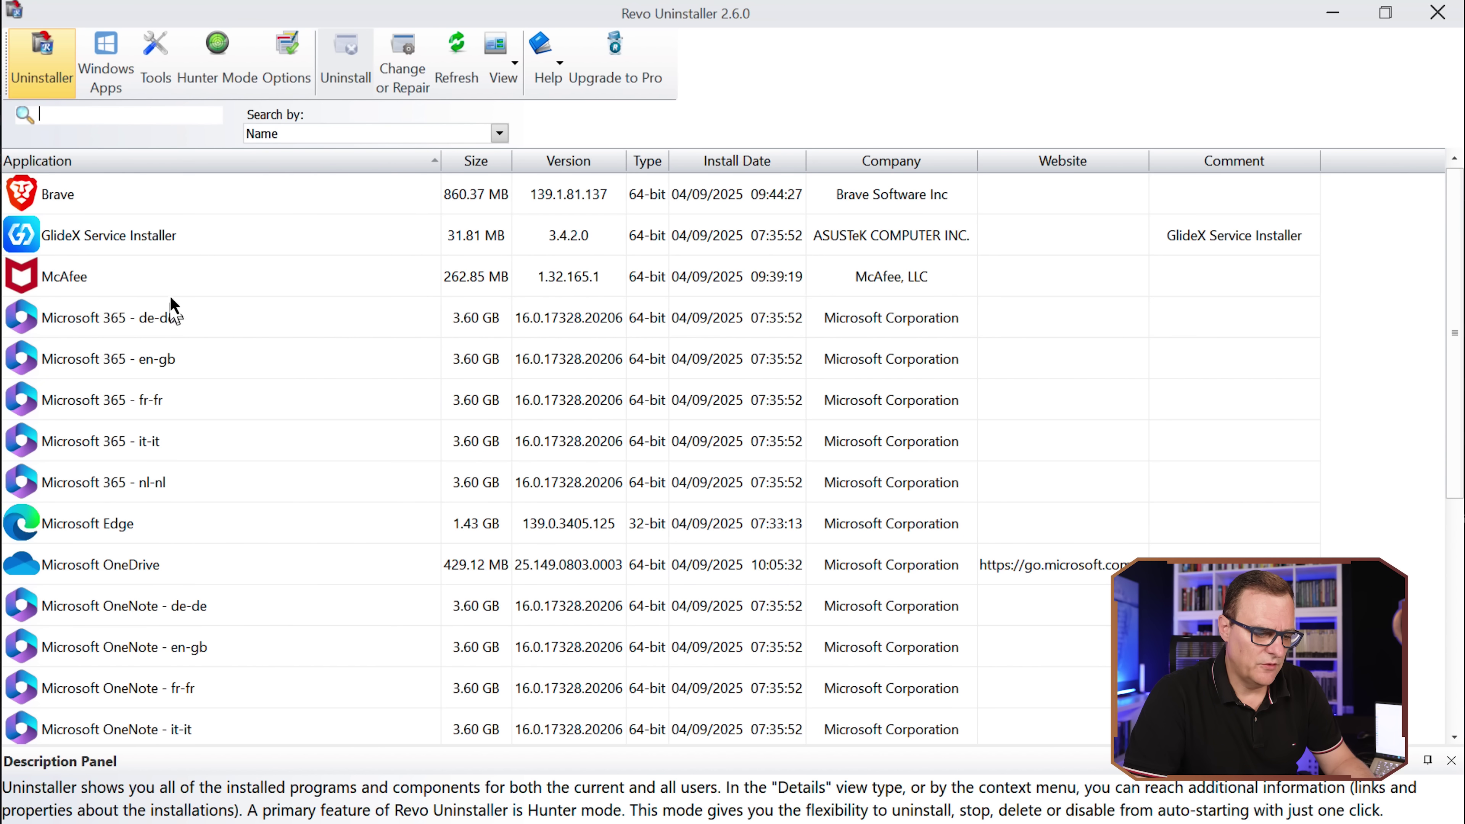
click(174, 279)
right_click(174, 277)
click(268, 278)
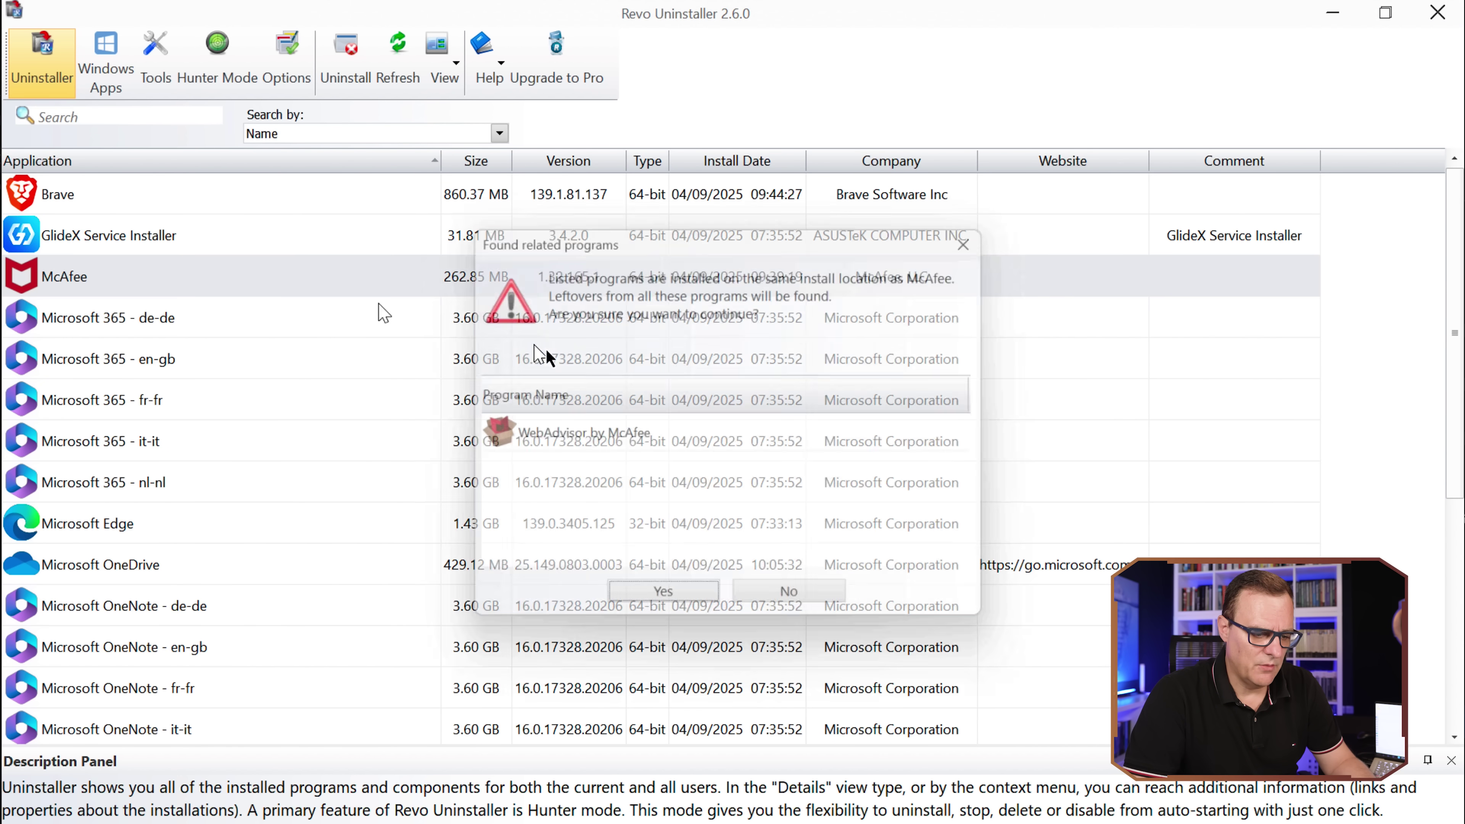
Step: Include WebAdvisor, skip the restore point, and remove McAfee through its own wizard
click(699, 605)
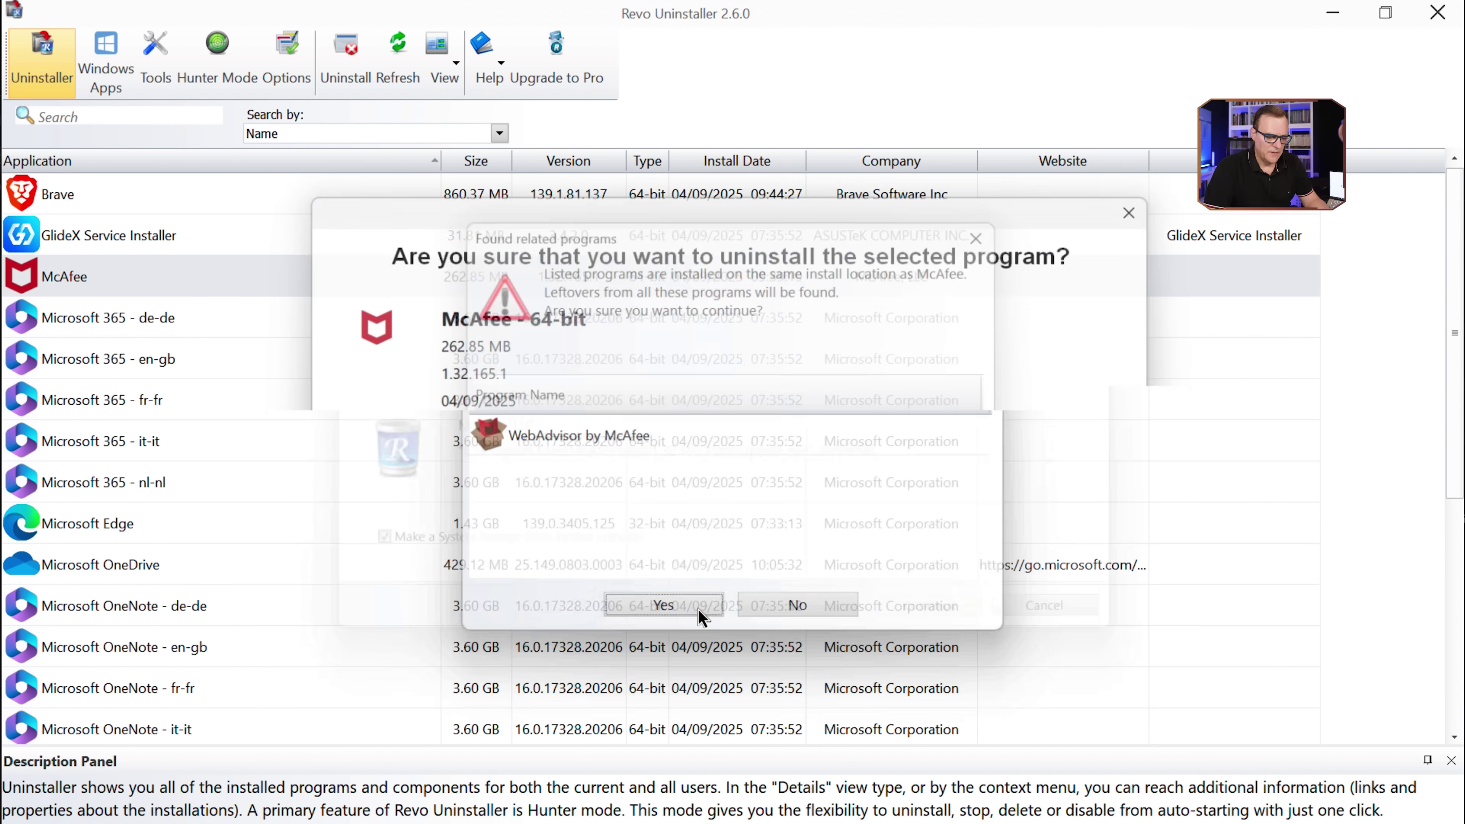
click(496, 558)
click(980, 638)
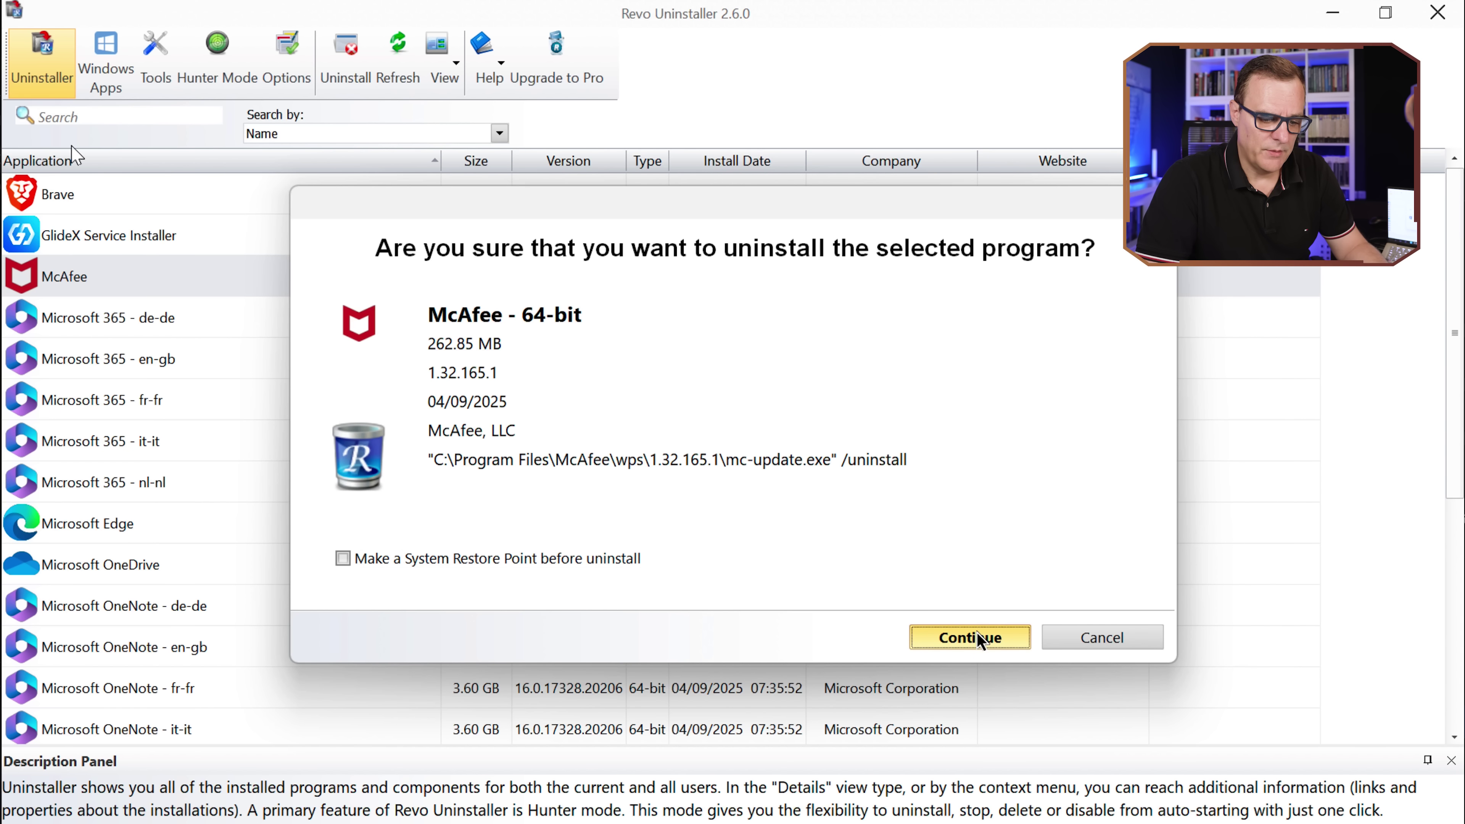
click(980, 638)
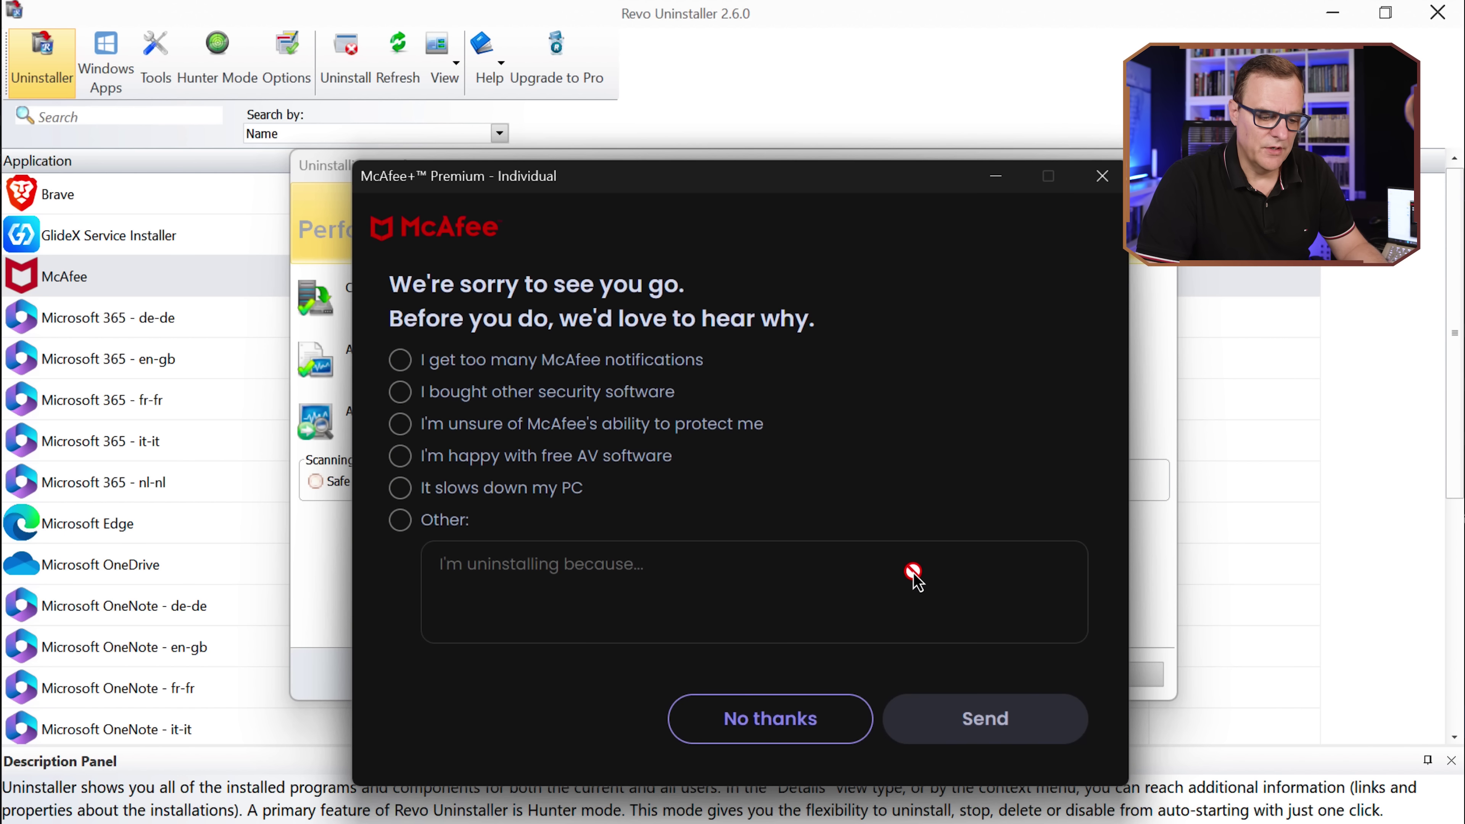
click(958, 718)
click(960, 717)
click(1009, 711)
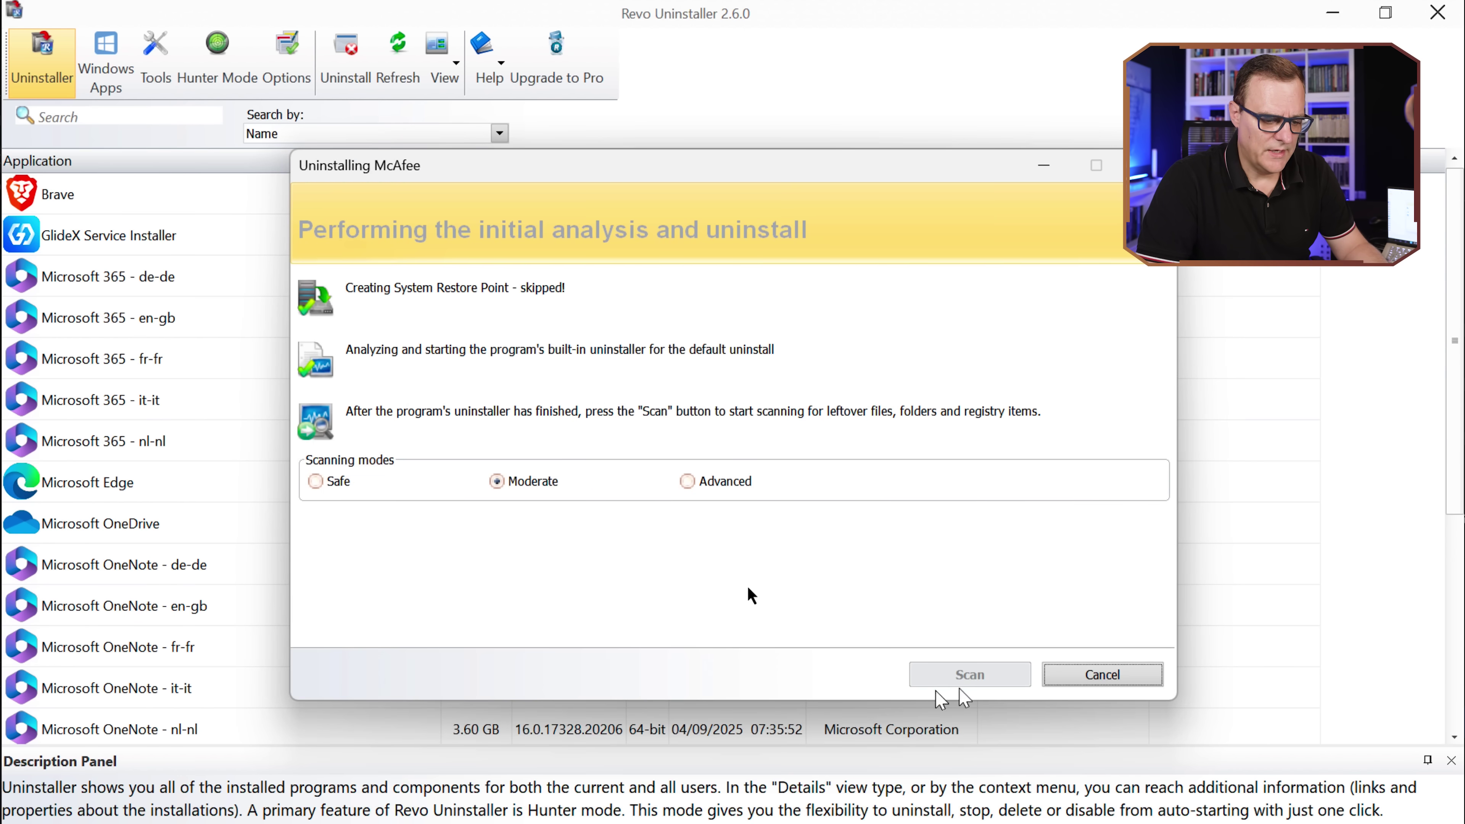
Step: Scan for McAfee leftovers and delete all leftover registry items, files and folders
click(958, 672)
click(379, 620)
click(536, 622)
click(789, 500)
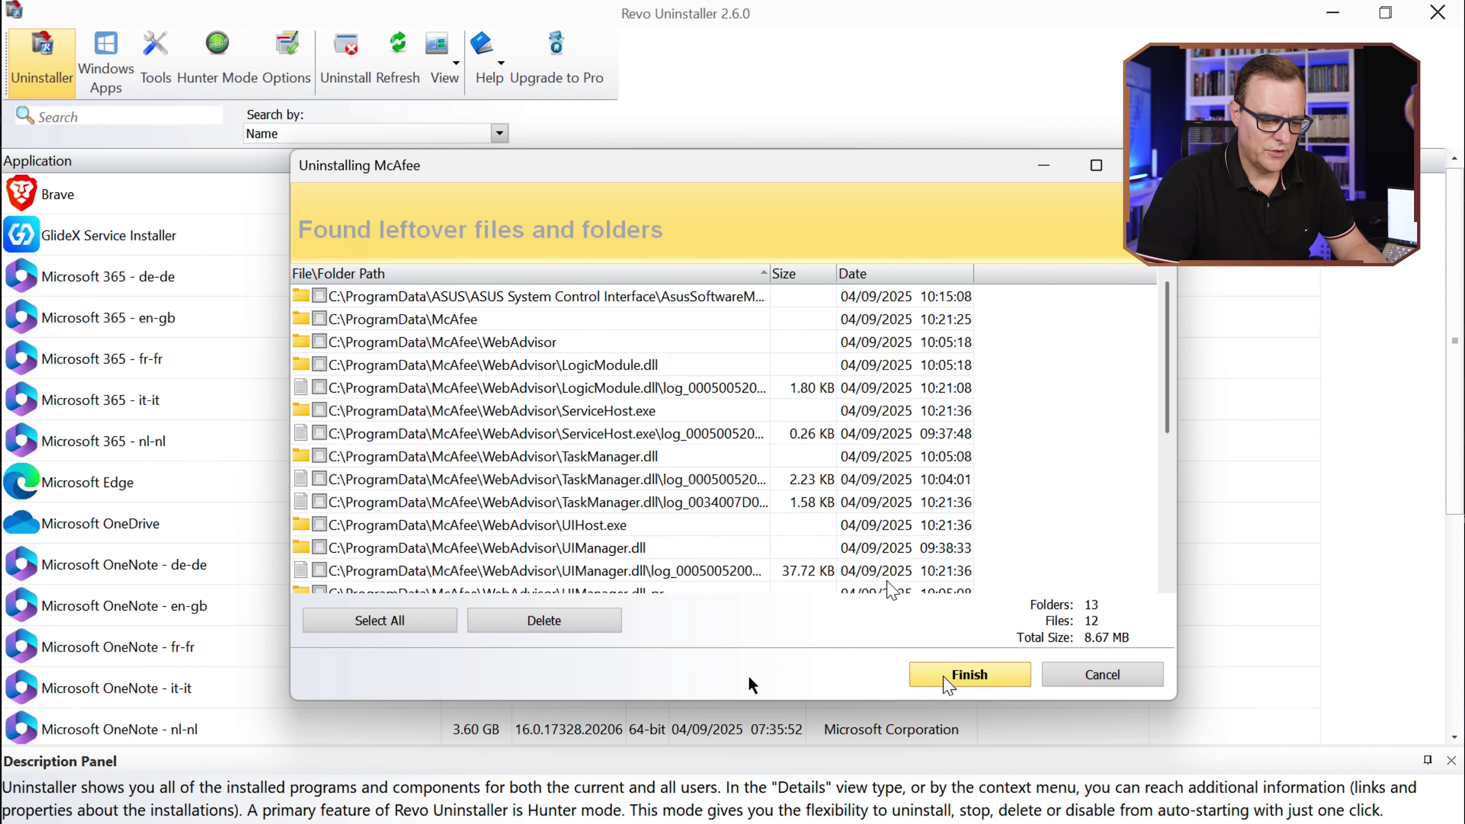
click(440, 627)
click(573, 629)
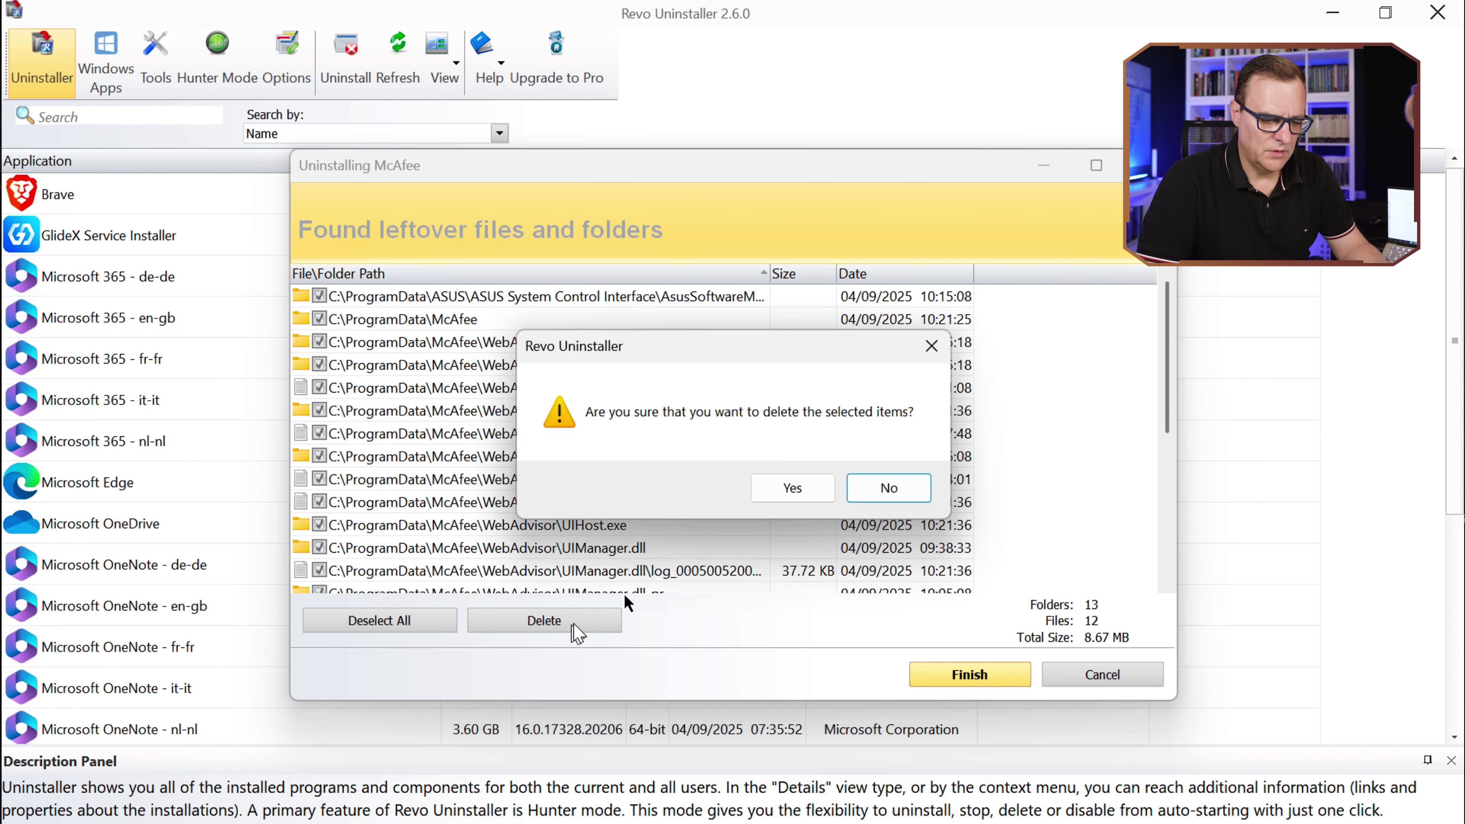
click(790, 490)
Step: Finish the McAfee removal and uninstall Microsoft 365 - de-de including its related language editions
click(983, 676)
right_click(198, 268)
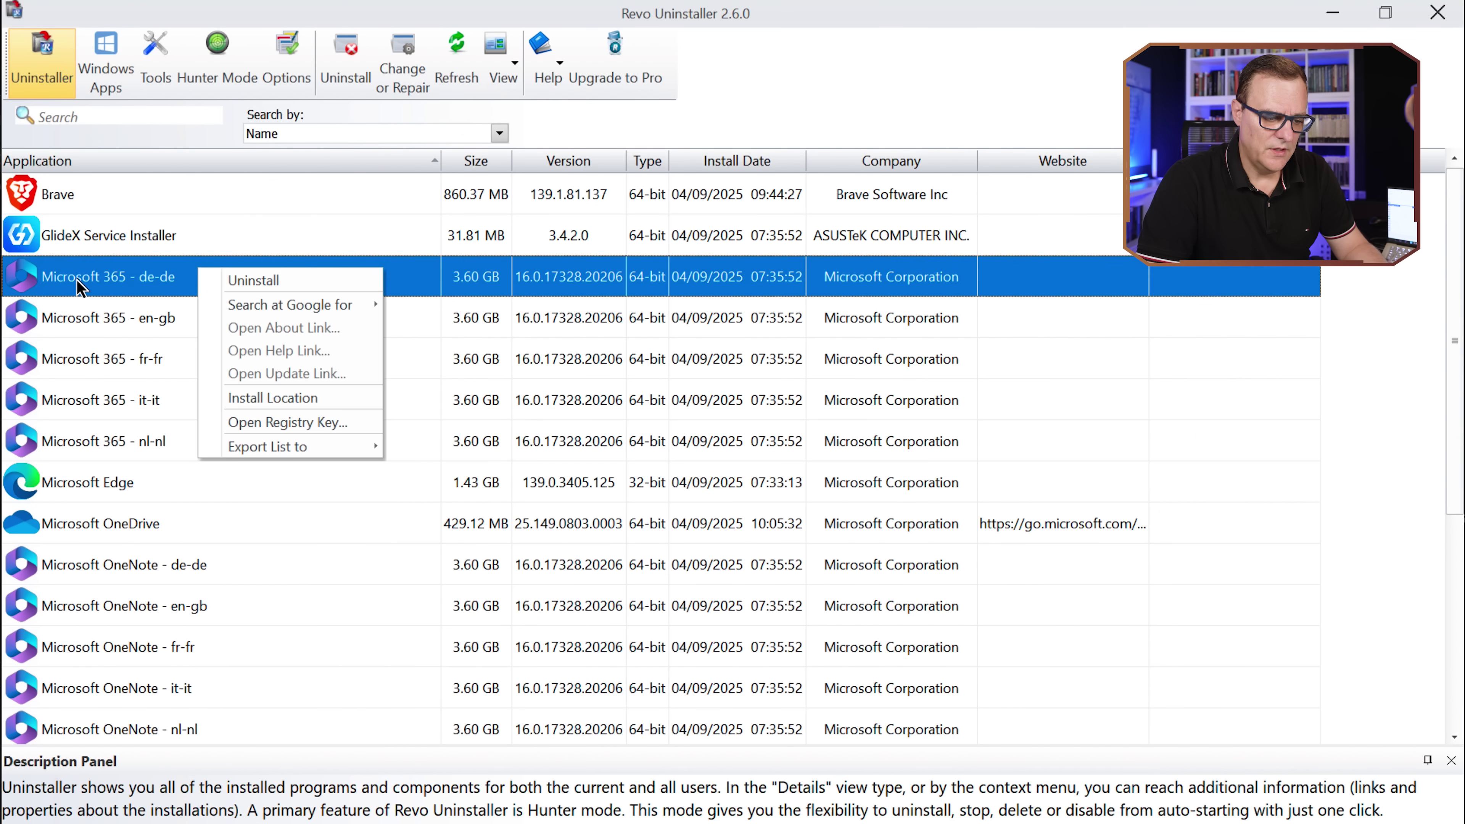
right_click(78, 279)
click(171, 304)
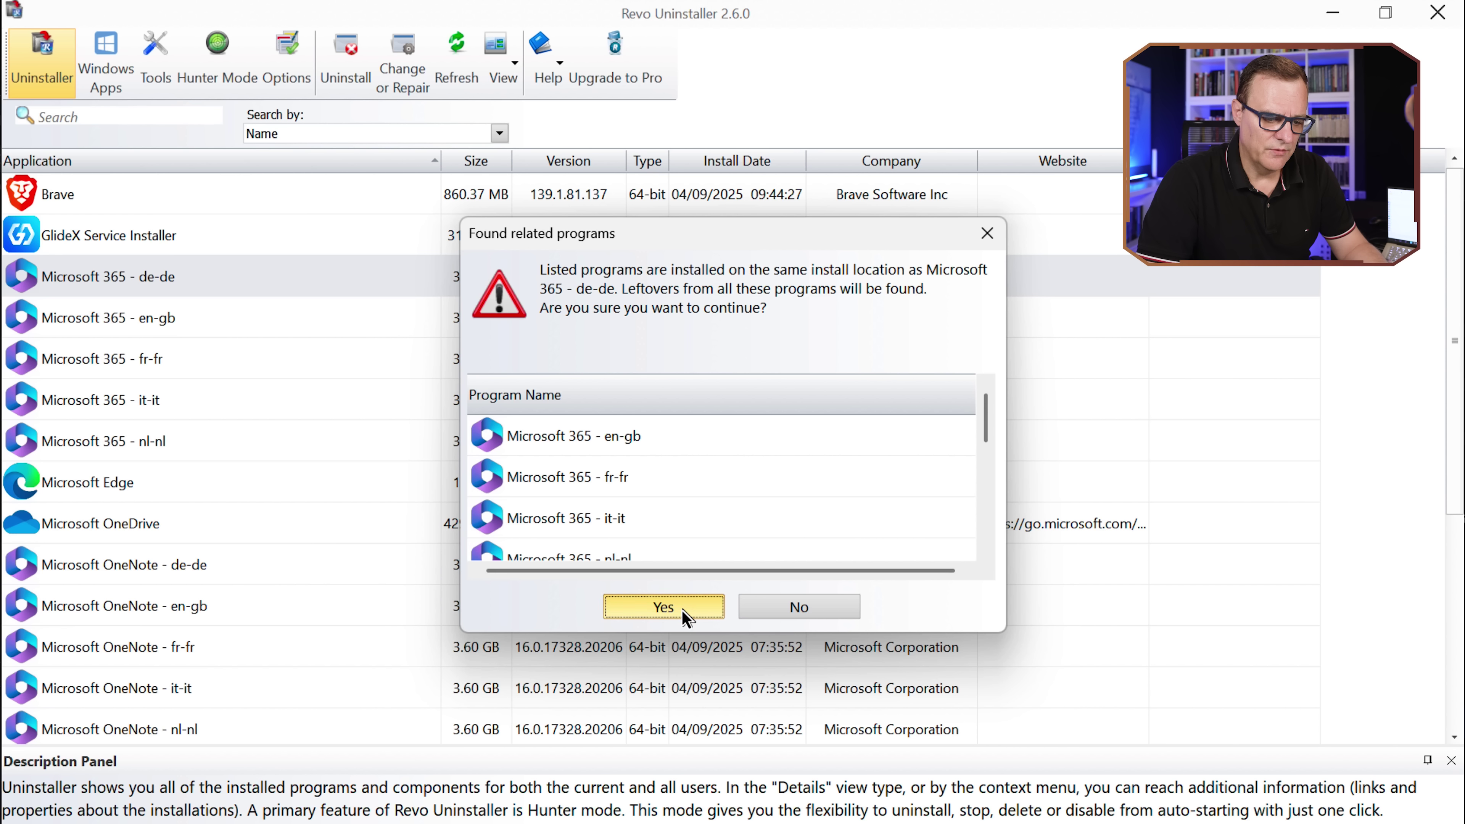
click(663, 607)
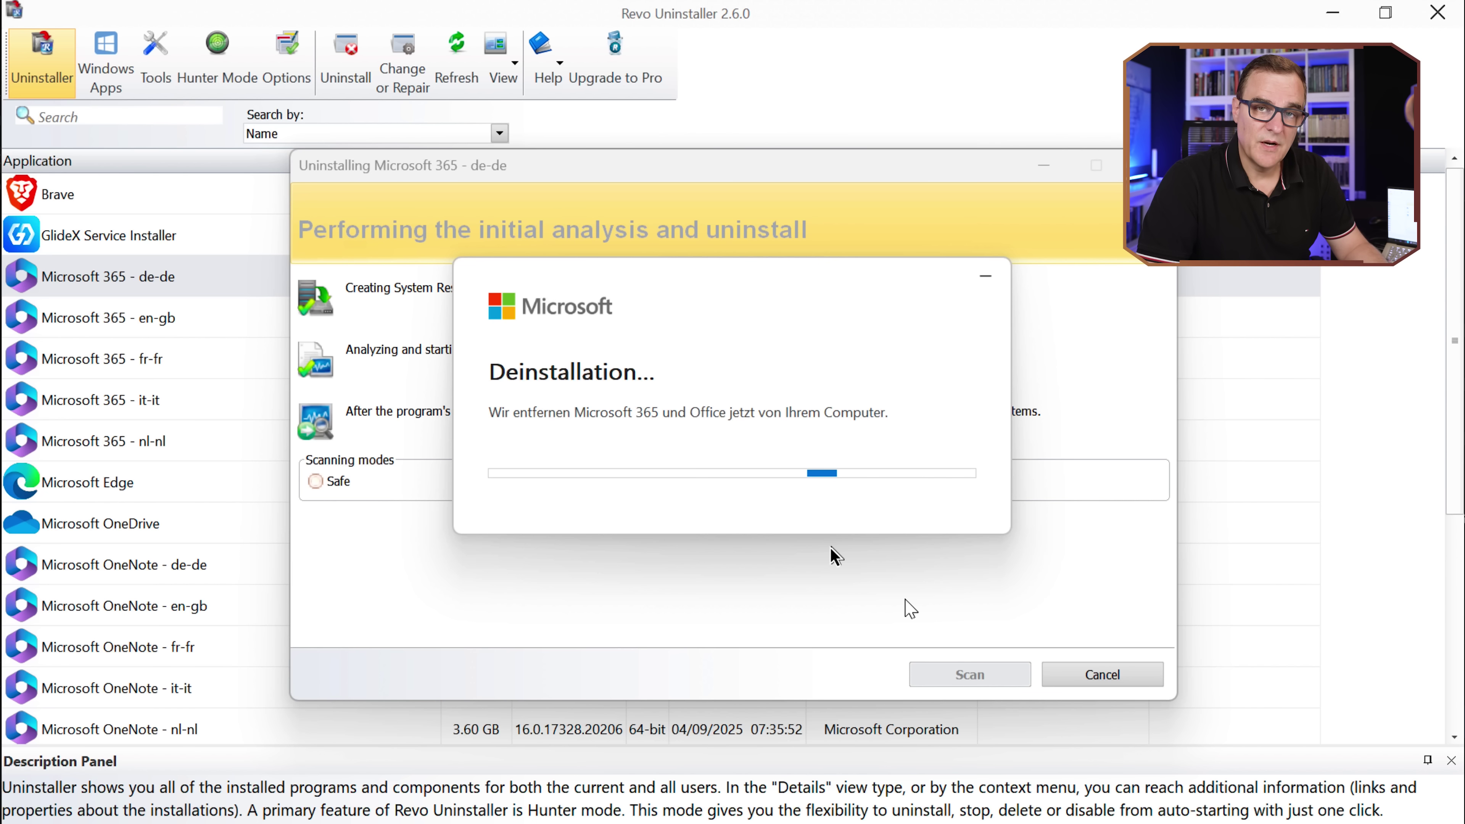